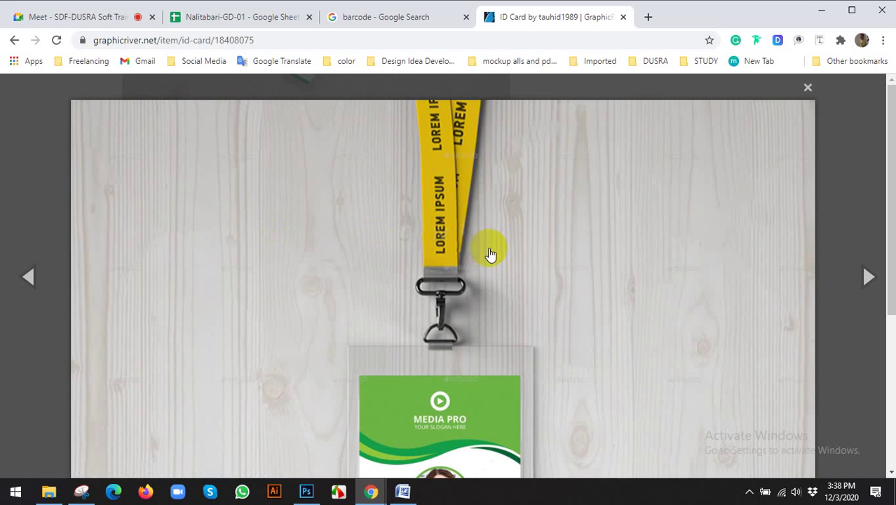
Step: Cycle through the ID card template's four preview images, then scroll down to its Features list
scroll(491, 251, "down", 4)
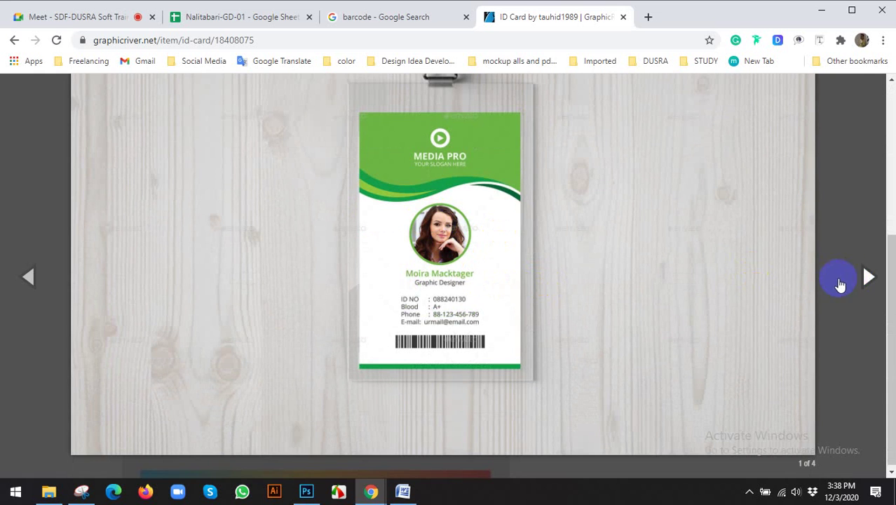
left_click(860, 278)
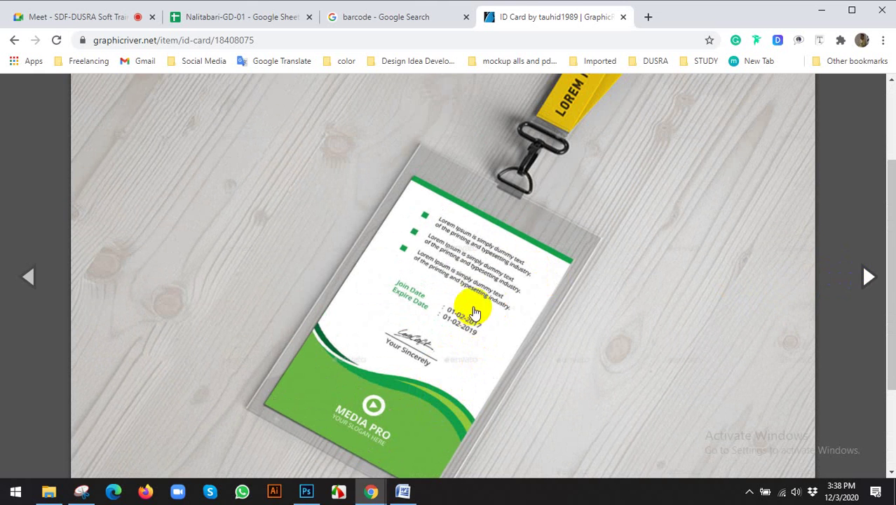
left_click(865, 276)
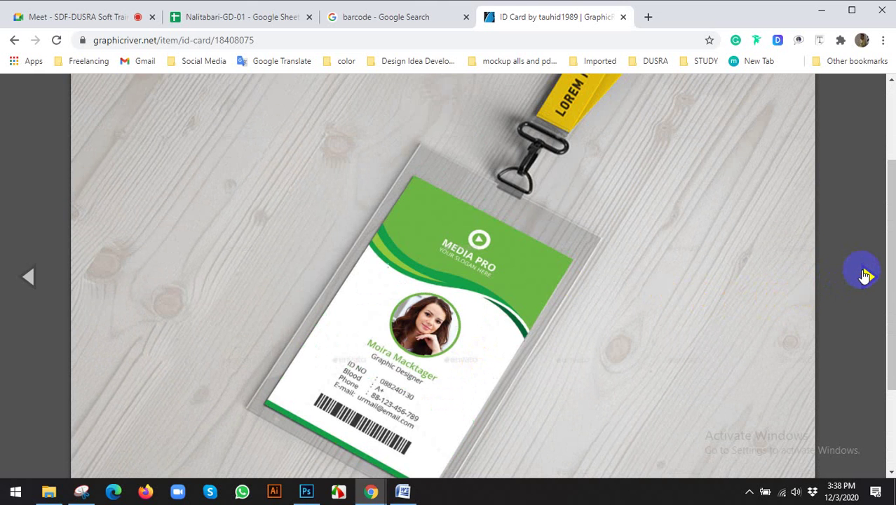
left_click(854, 273)
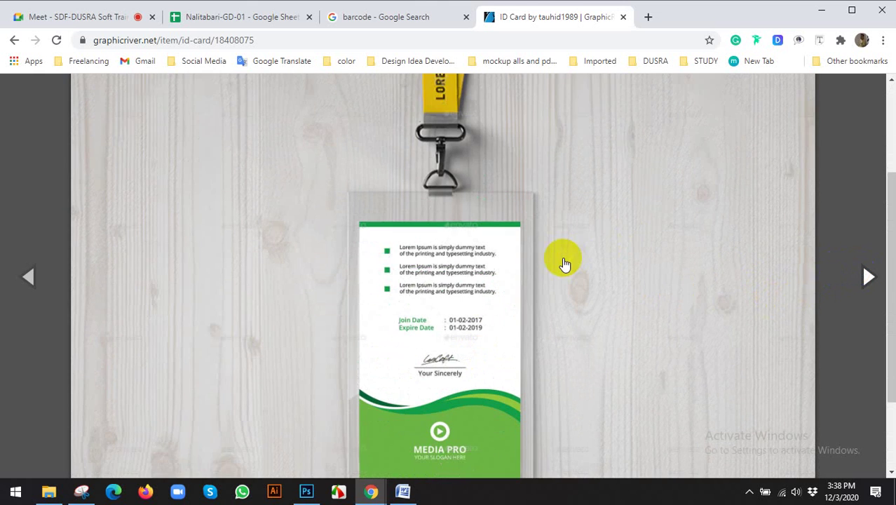
left_click(867, 278)
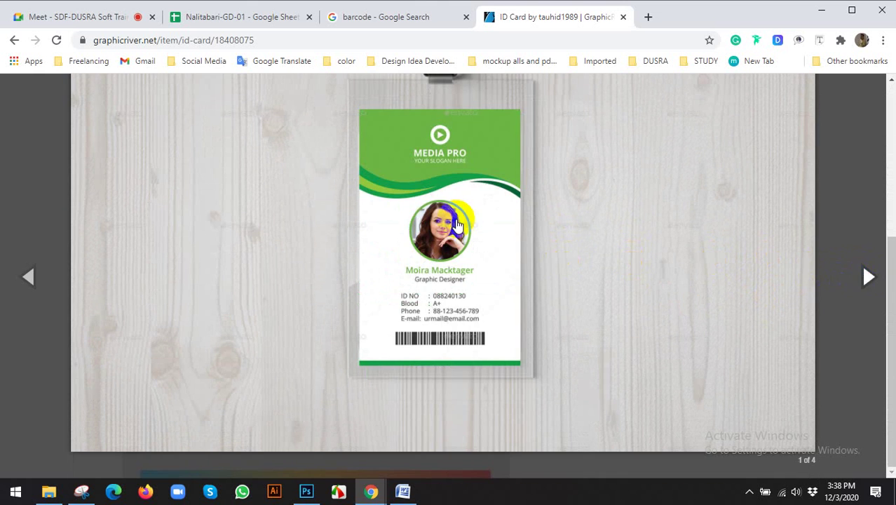
left_click(67, 204)
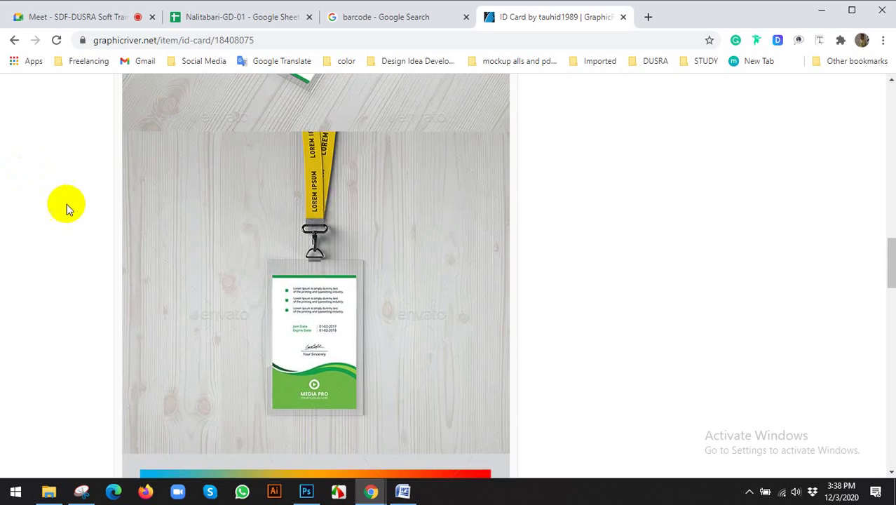
scroll(42, 349, "down", 8)
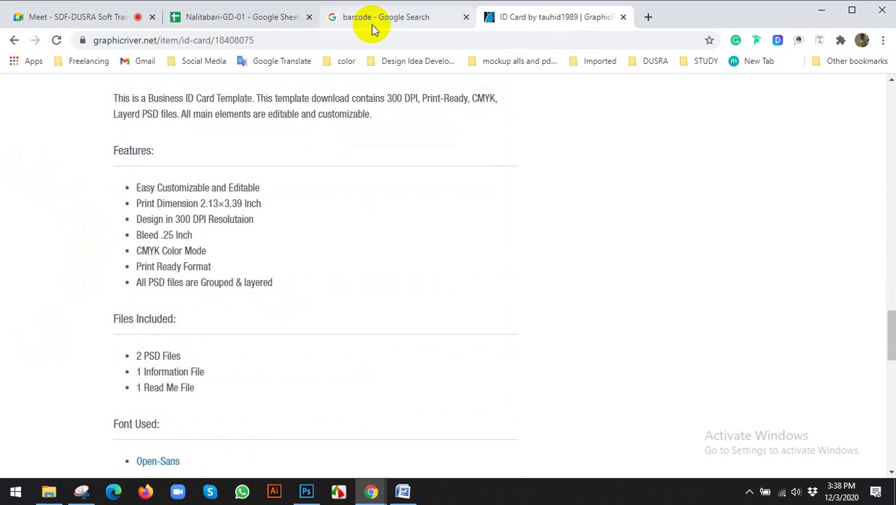
Step: Search Google for 'id card size'
left_click(373, 25)
left_click(336, 42)
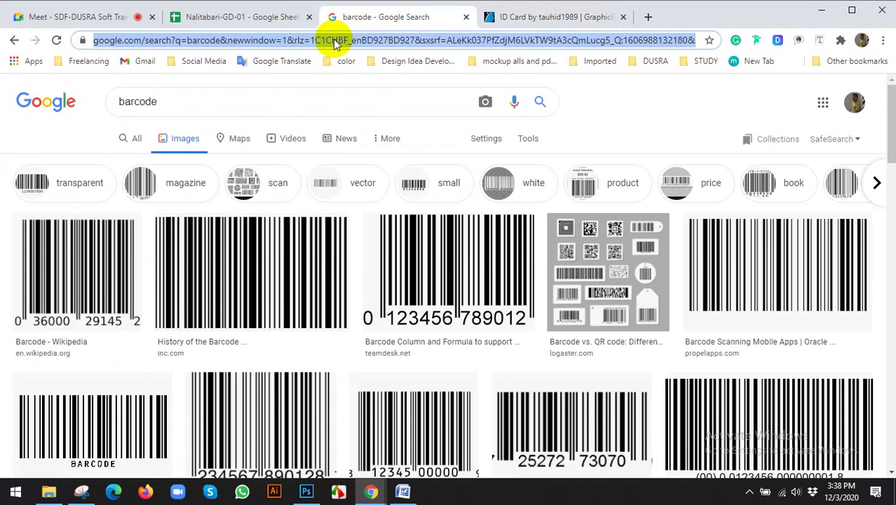
type("id")
key("Right")
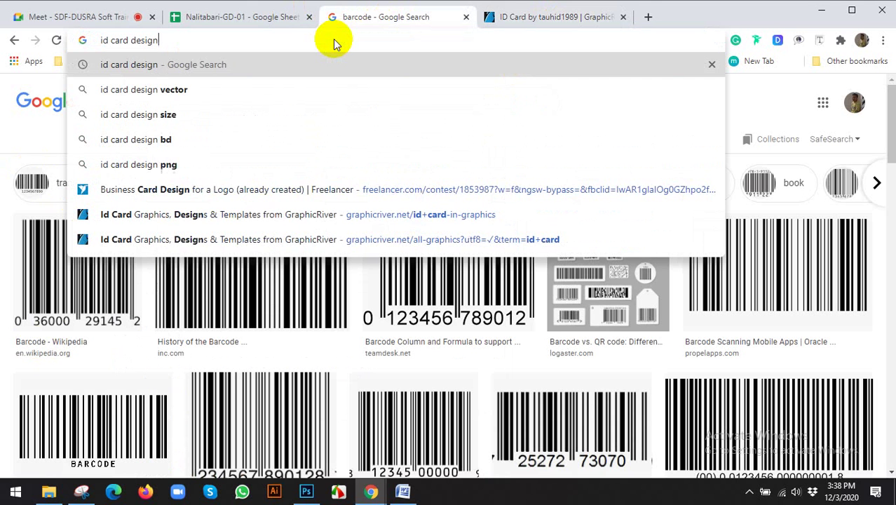
key("BackSpace")
key("BackSpace")
key("BackSpace")
key("BackSpace")
key("BackSpace")
key("BackSpace")
type("s")
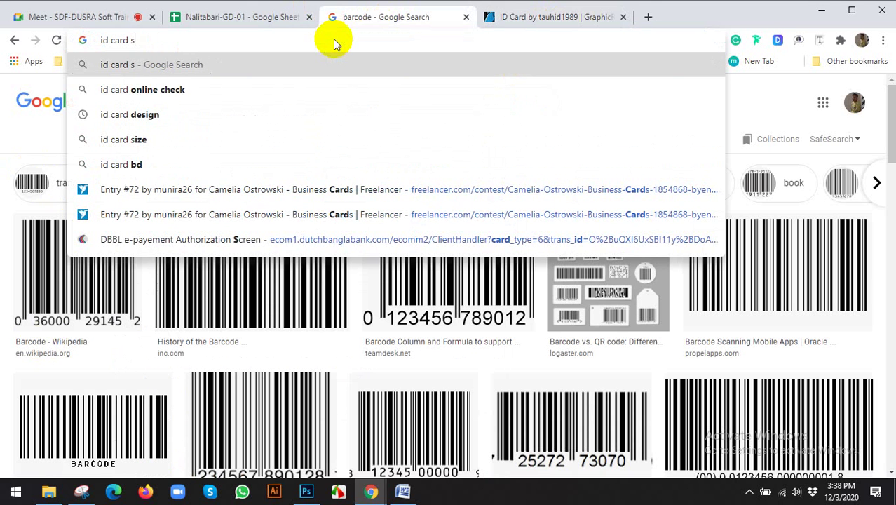
key("Down")
key("Return")
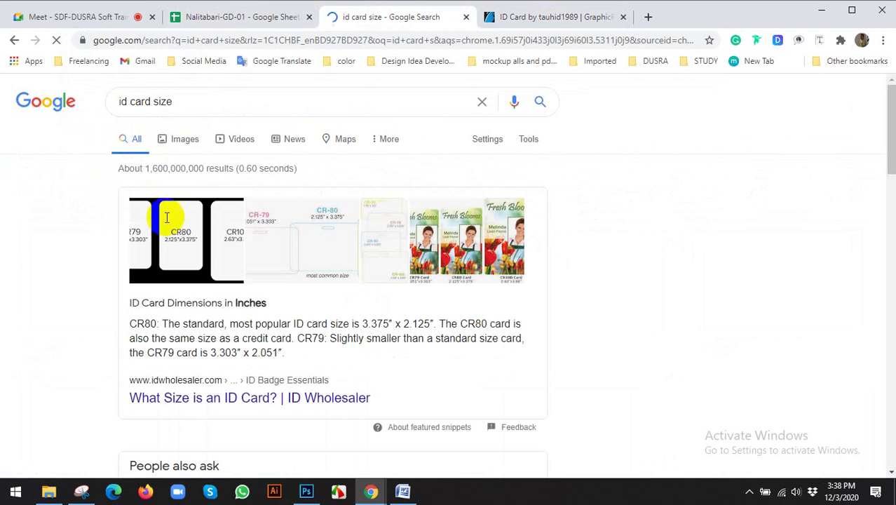
Step: View image results and open the ID Wholesaler ID card size chart
left_click(175, 142)
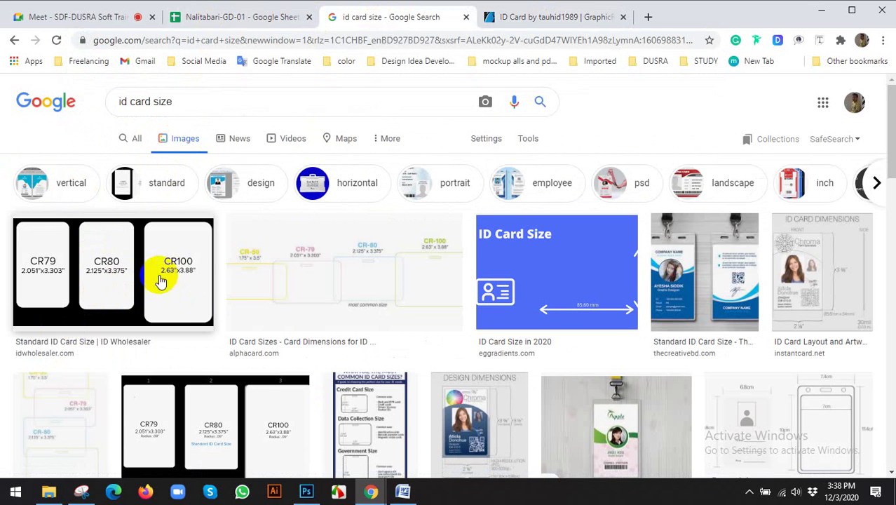
left_click(568, 288)
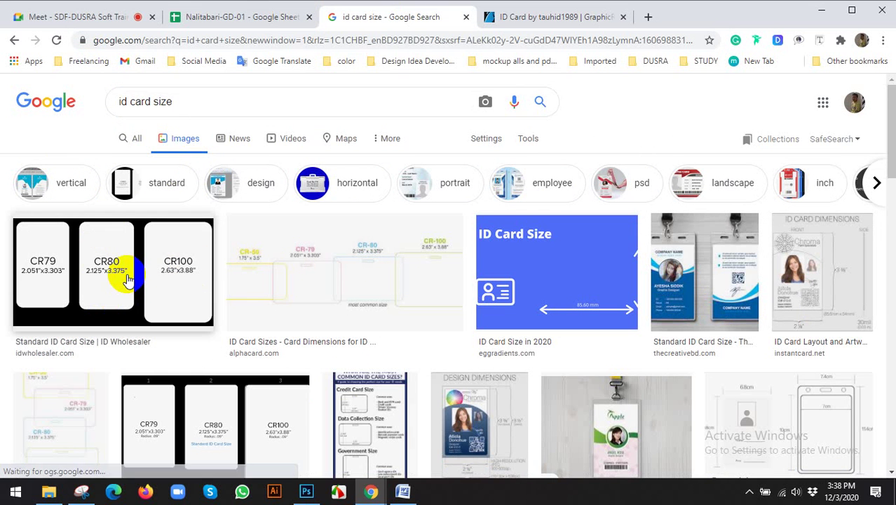
scroll(137, 270, "down", 1)
left_click(114, 211)
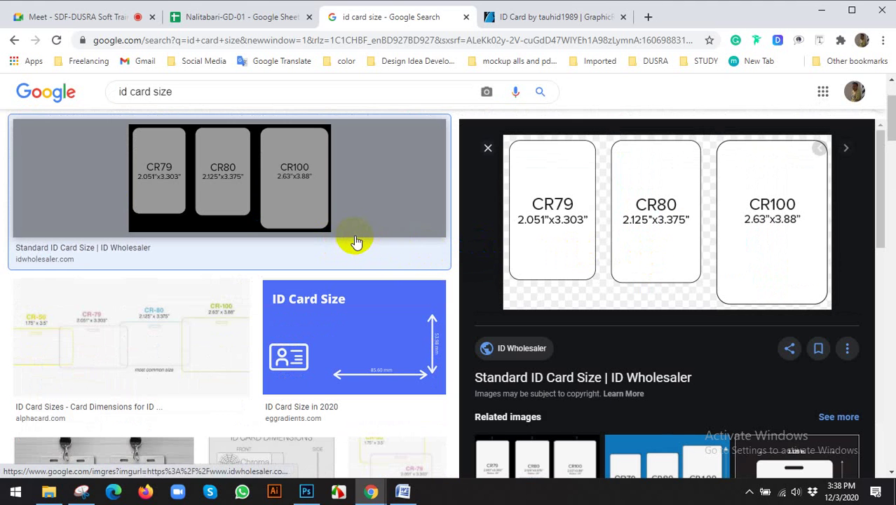
scroll(264, 247, "down", 3)
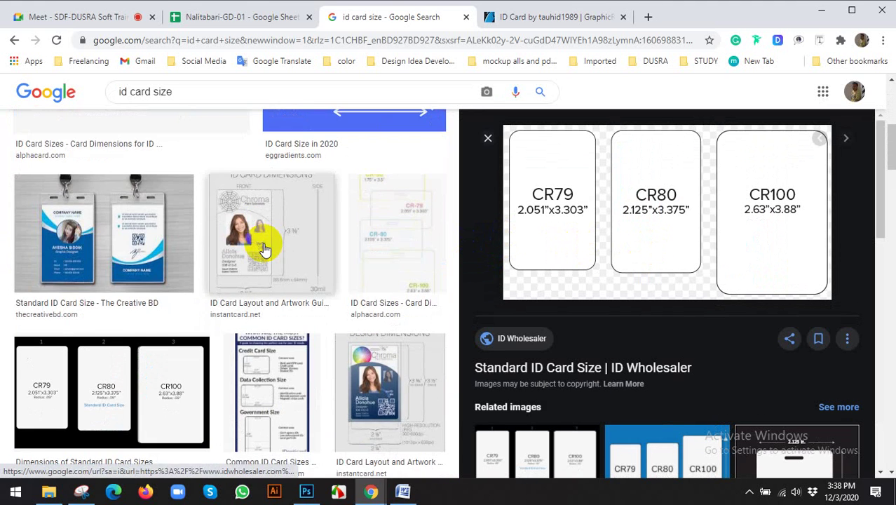
scroll(264, 247, "down", 3)
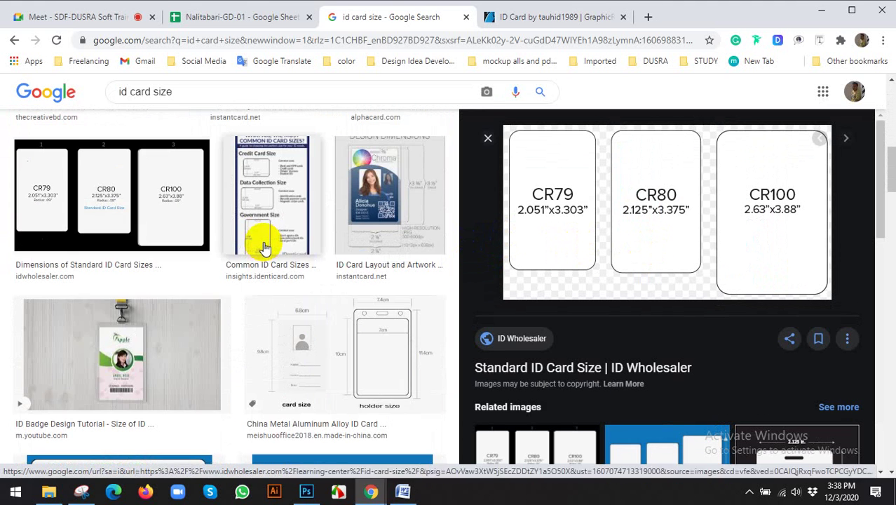
scroll(265, 245, "up", 6)
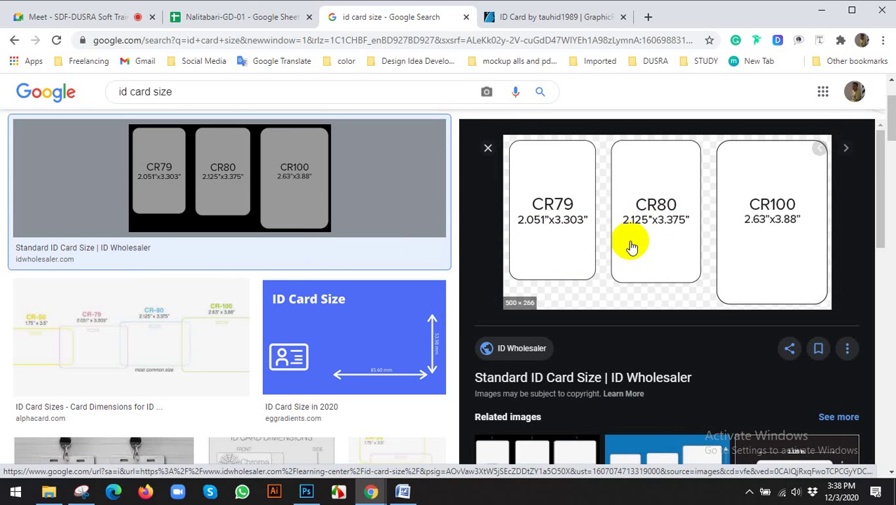
scroll(781, 236, "down", 3)
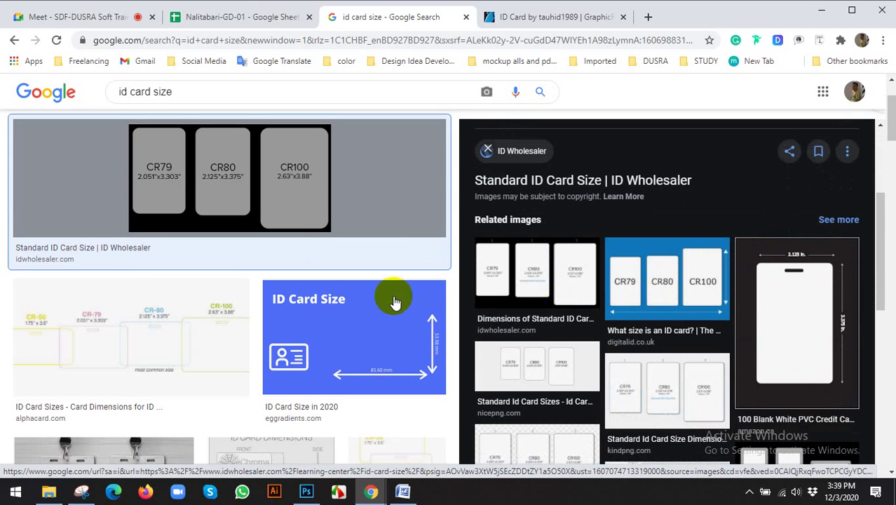
scroll(307, 296, "down", 2)
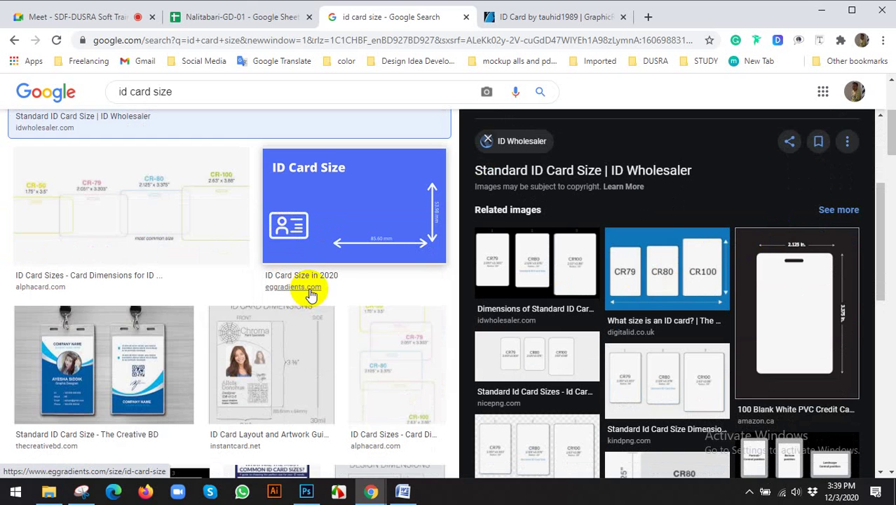
scroll(311, 294, "up", 3)
Step: Refine the search to 'id card standard size' and browse the image results
left_click(153, 101)
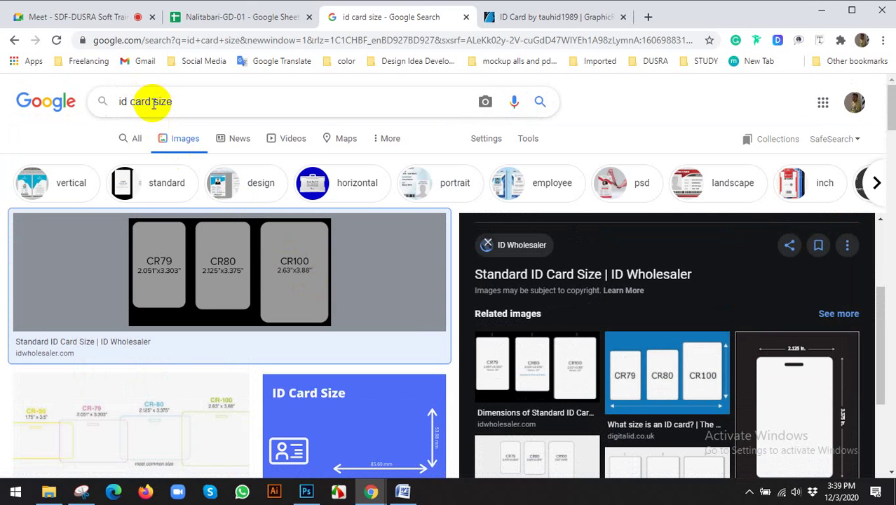
type("sta")
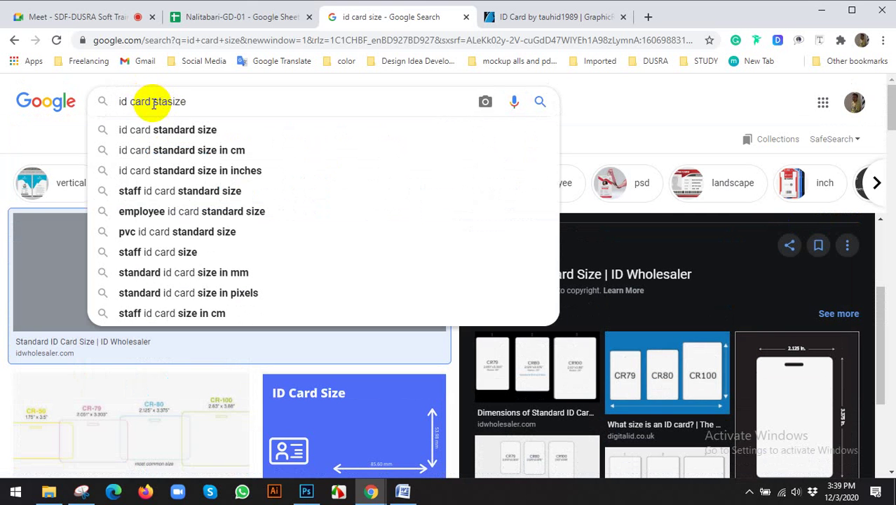
type("ndard")
key("Return")
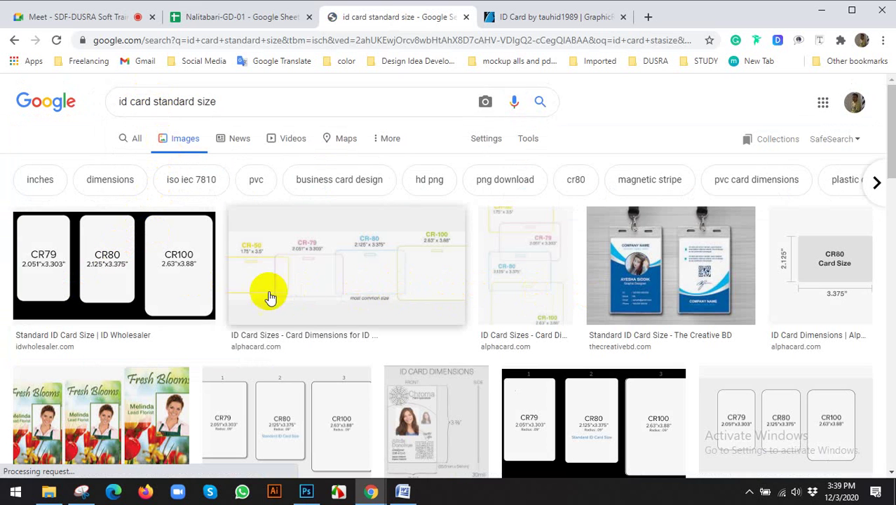
scroll(377, 284, "down", 3)
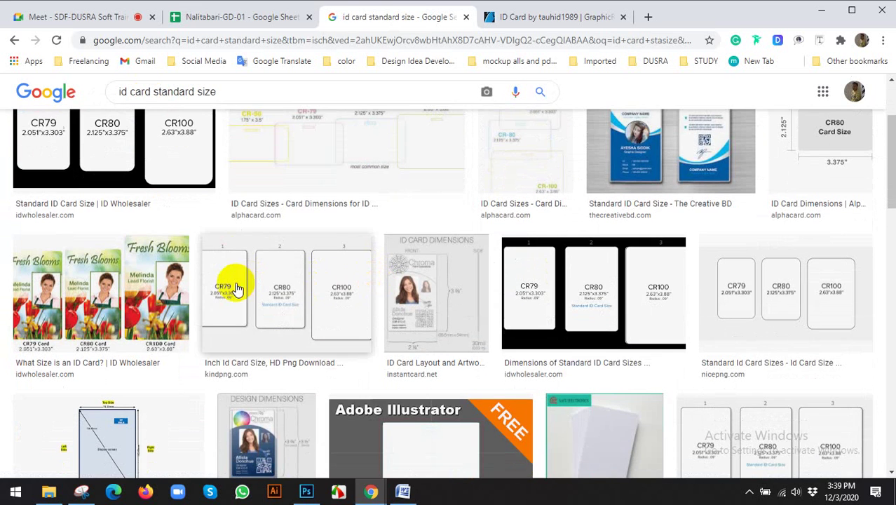
scroll(232, 286, "down", 3)
scroll(237, 287, "down", 2)
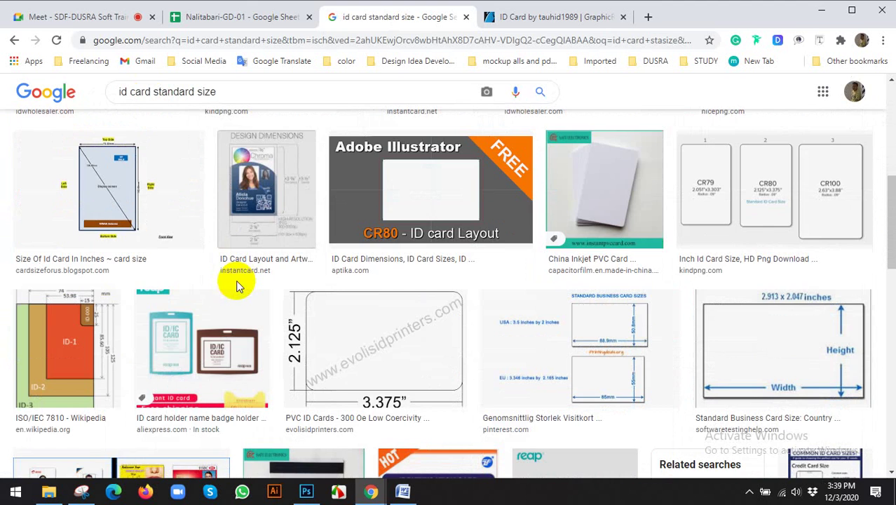
scroll(340, 200, "up", 3)
left_click(564, 17)
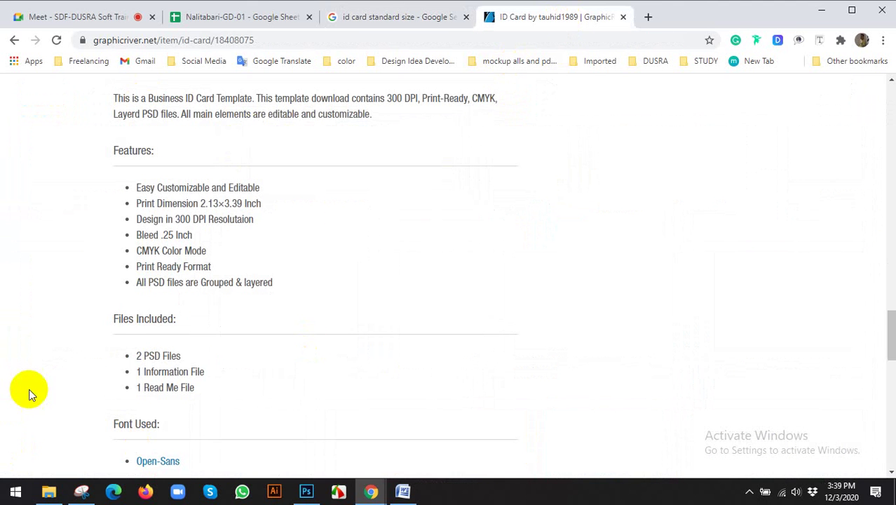
scroll(39, 381, "down", 1)
scroll(46, 372, "up", 3)
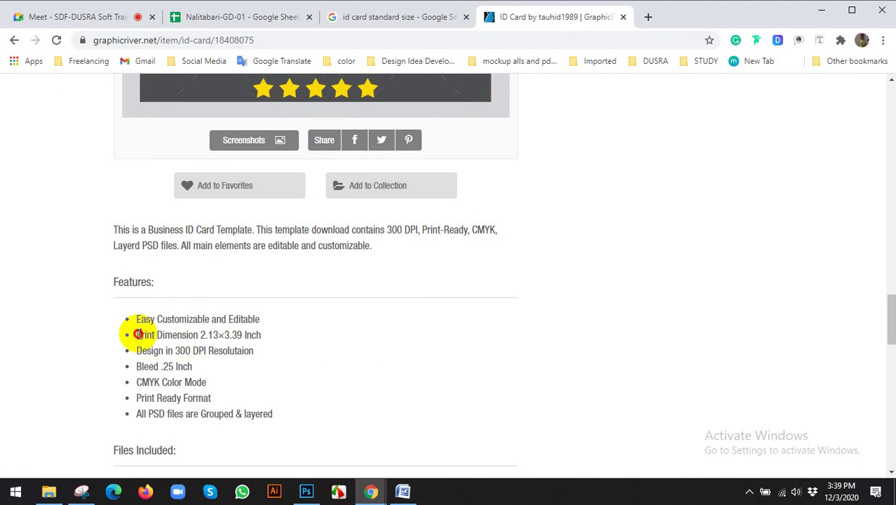
left_click_drag(138, 335, 183, 334)
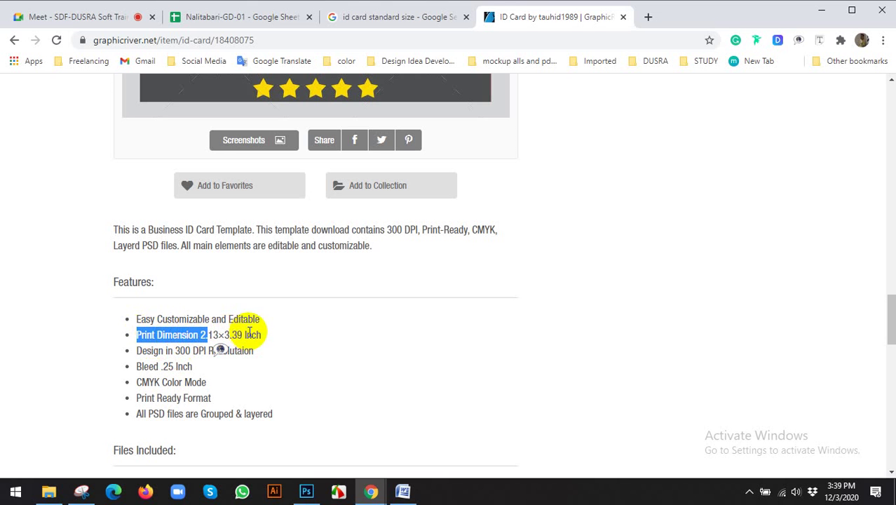
left_click(276, 337)
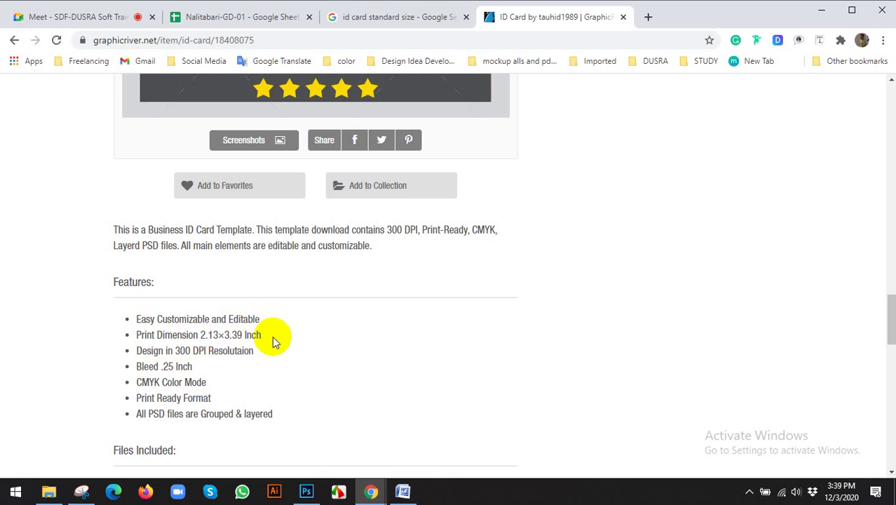
scroll(344, 354, "up", 15)
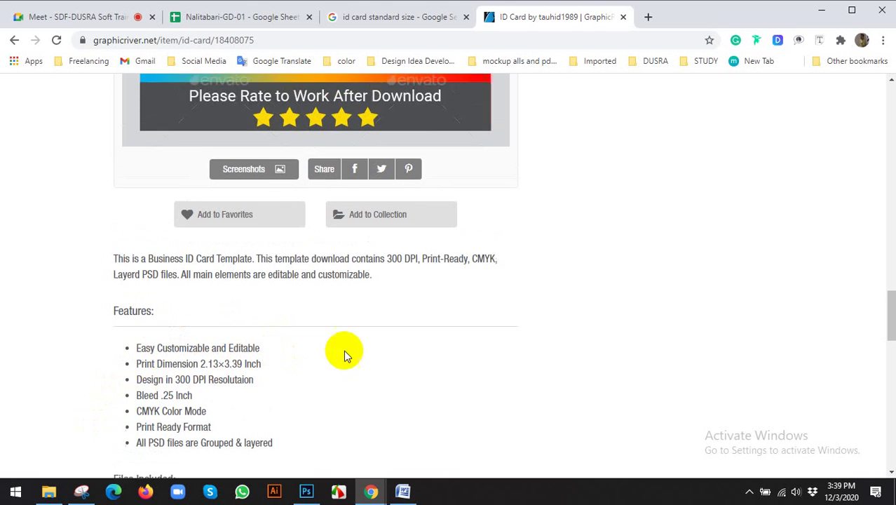
scroll(729, 393, "down", 3)
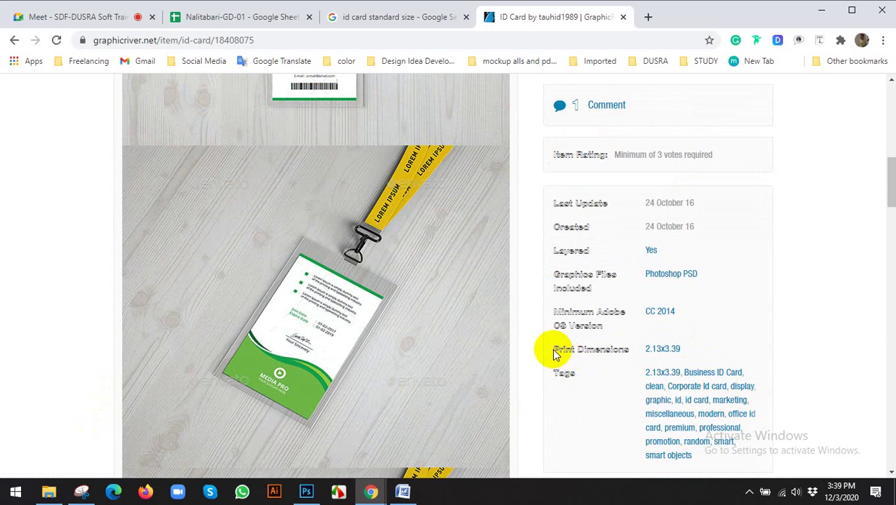
left_click_drag(554, 349, 717, 348)
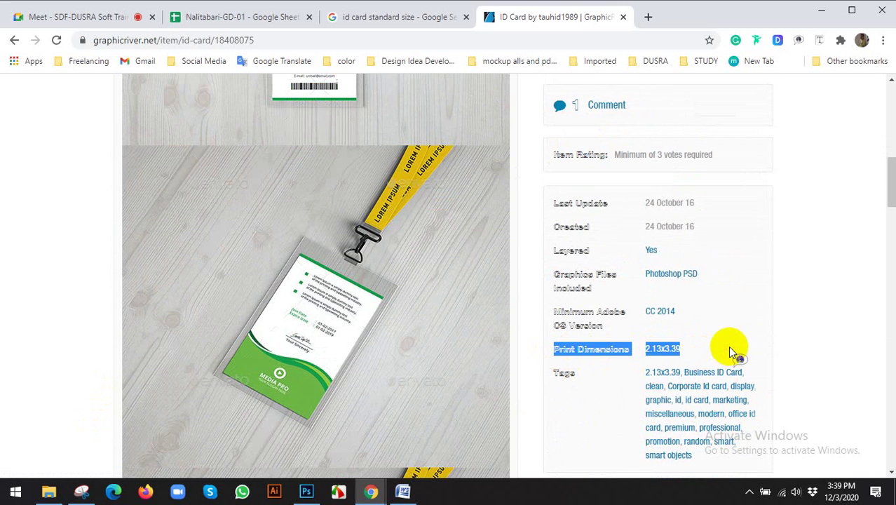
scroll(736, 349, "down", 10)
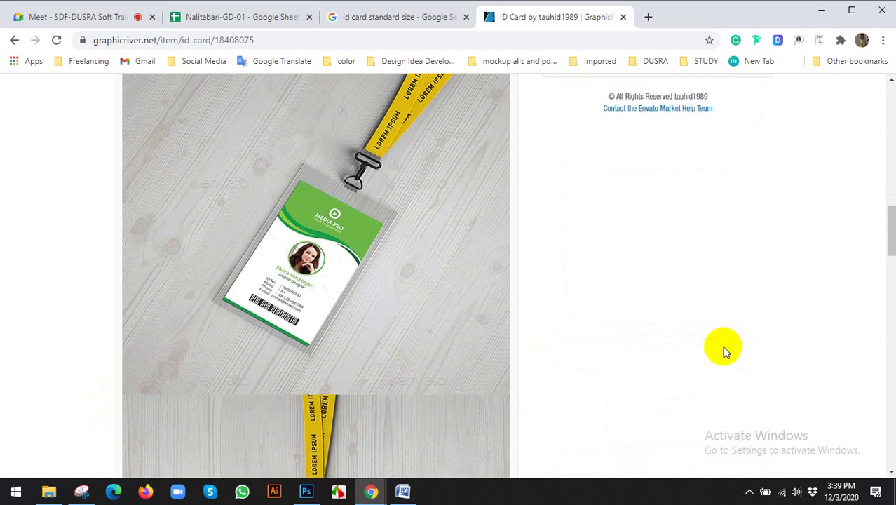
scroll(719, 349, "down", 7)
scroll(249, 284, "up", 2)
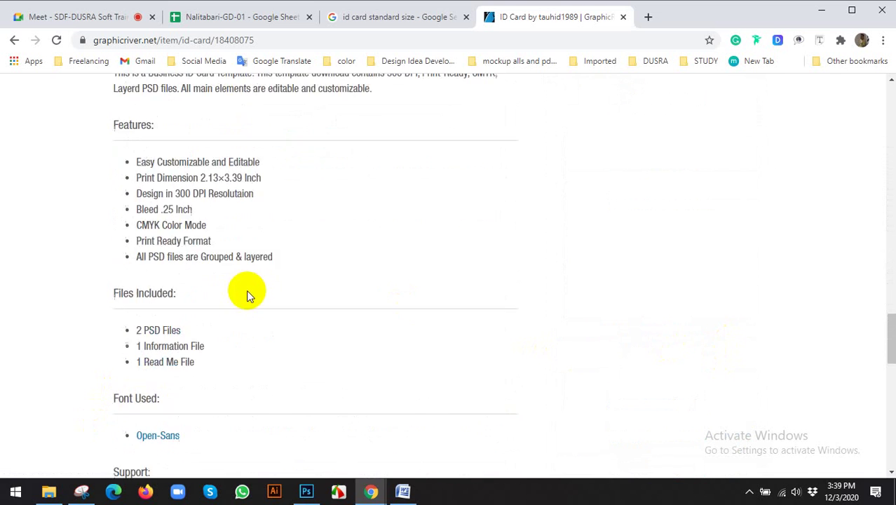
left_click_drag(168, 236, 233, 239)
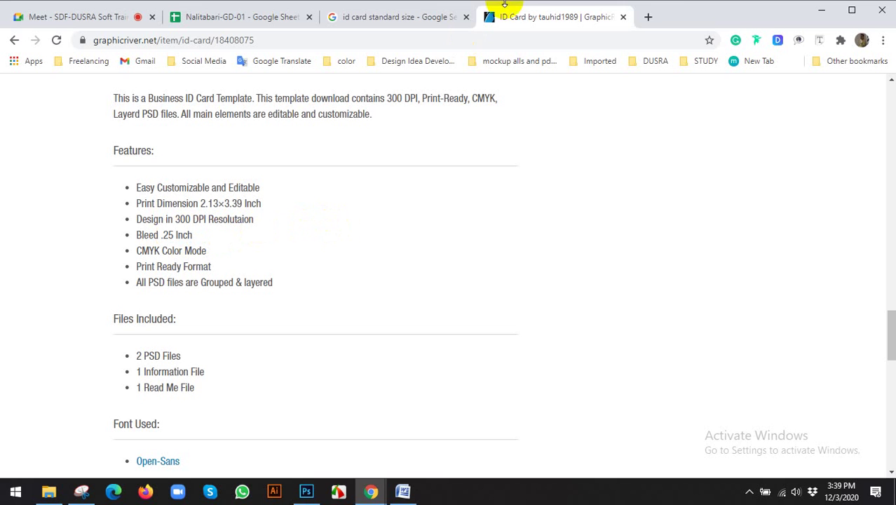
Step: In a new tab, go to graphicriver.net and search for 'business card'
left_click(647, 17)
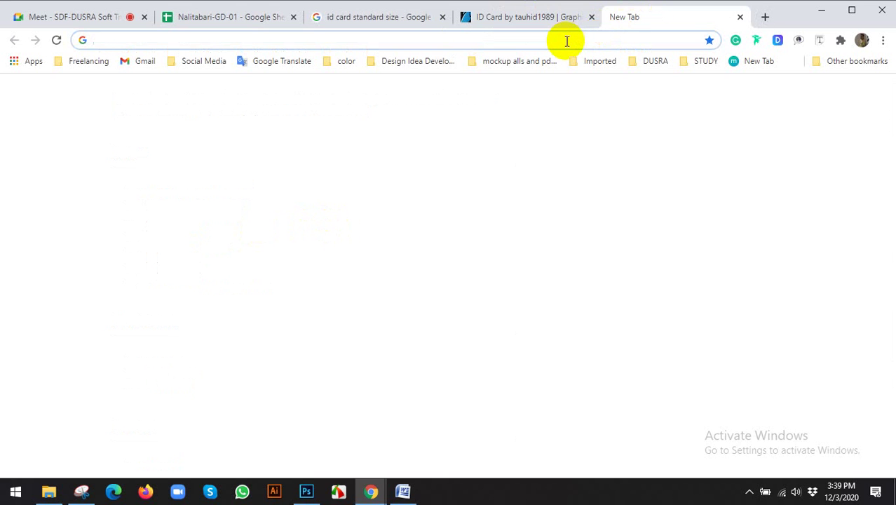
type("g")
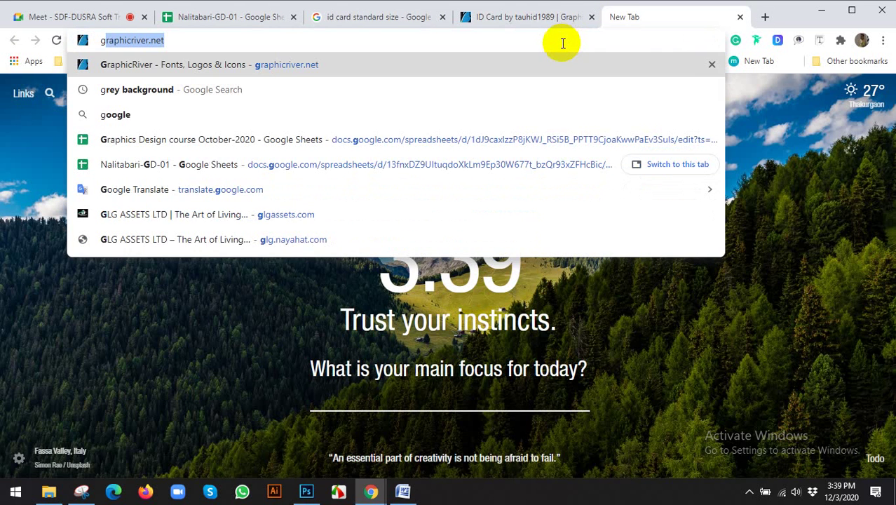
key("Return")
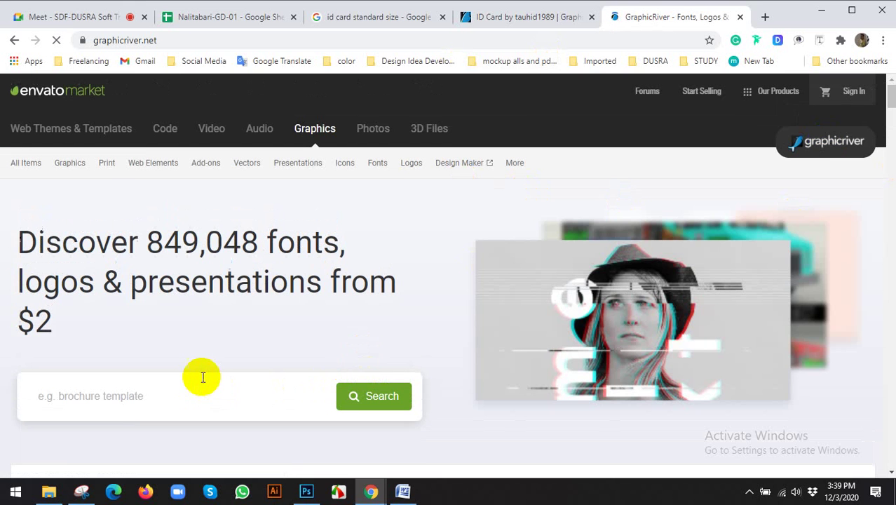
left_click(199, 376)
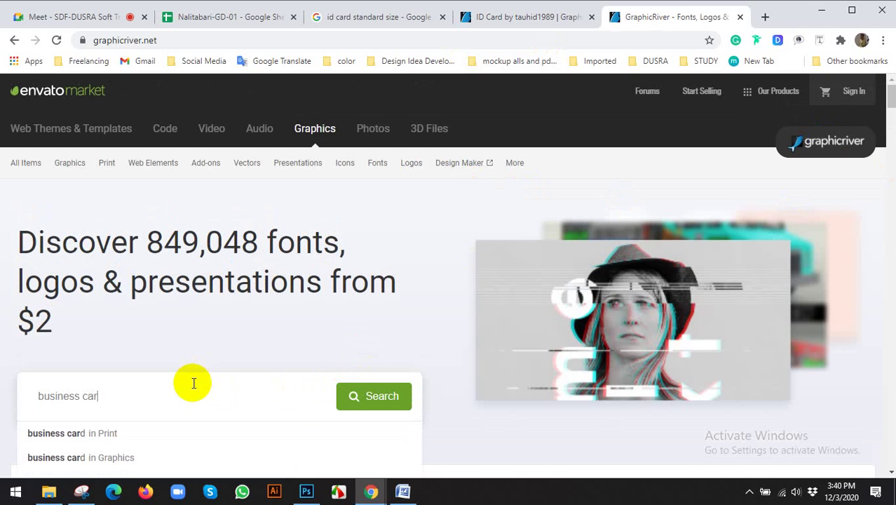
type("d")
key("Return")
Step: Open the first business card template and highlight its 3.5x2 print dimensions
left_click(74, 16)
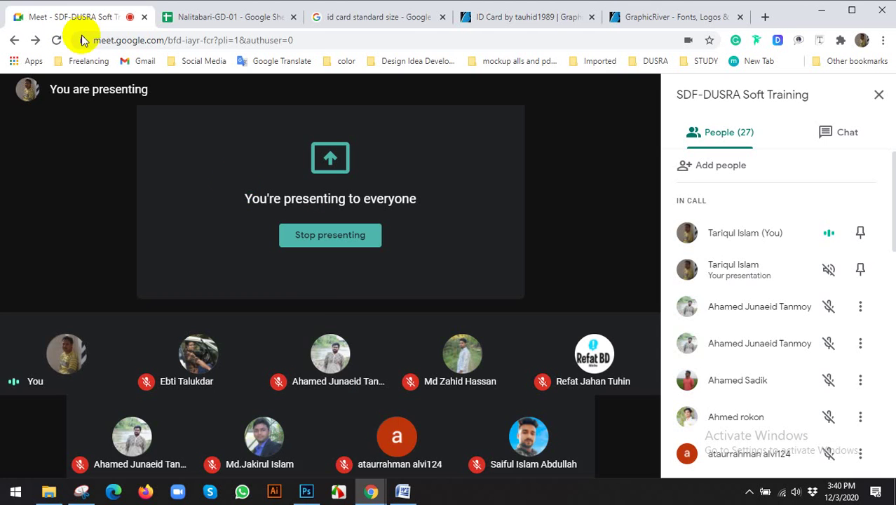
left_click(690, 16)
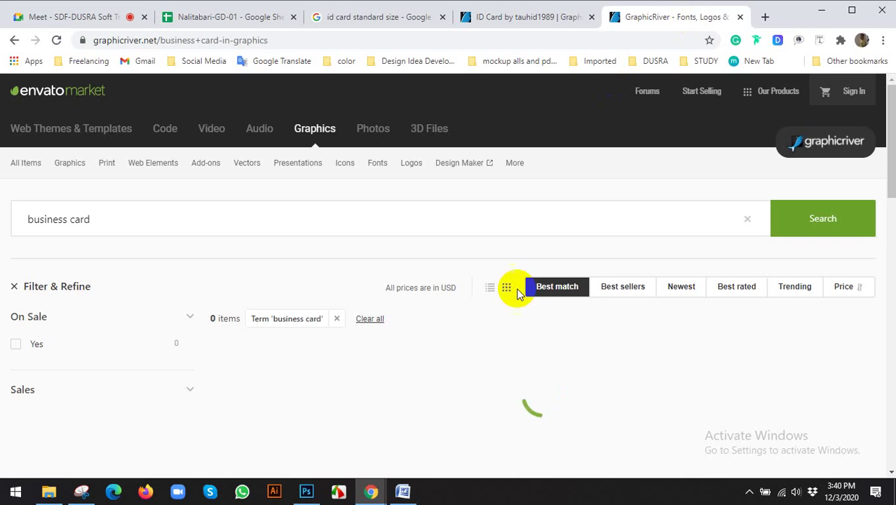
scroll(436, 313, "down", 1)
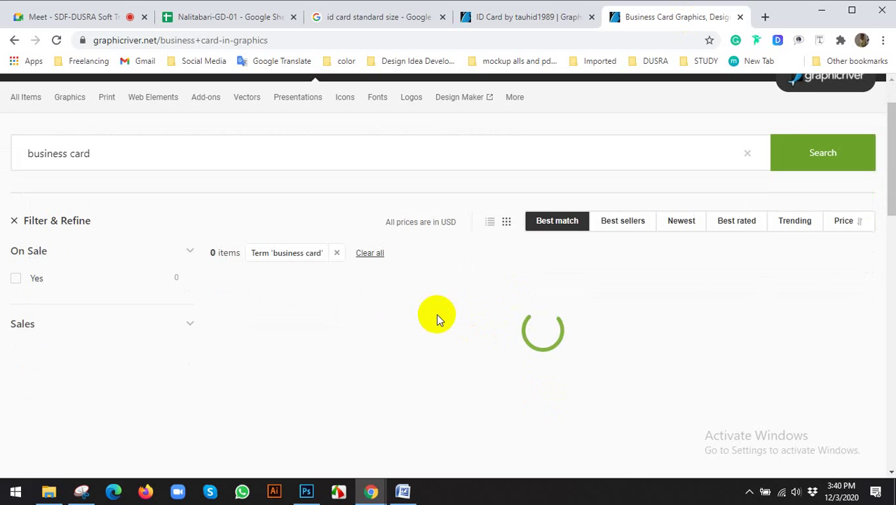
scroll(437, 314, "down", 4)
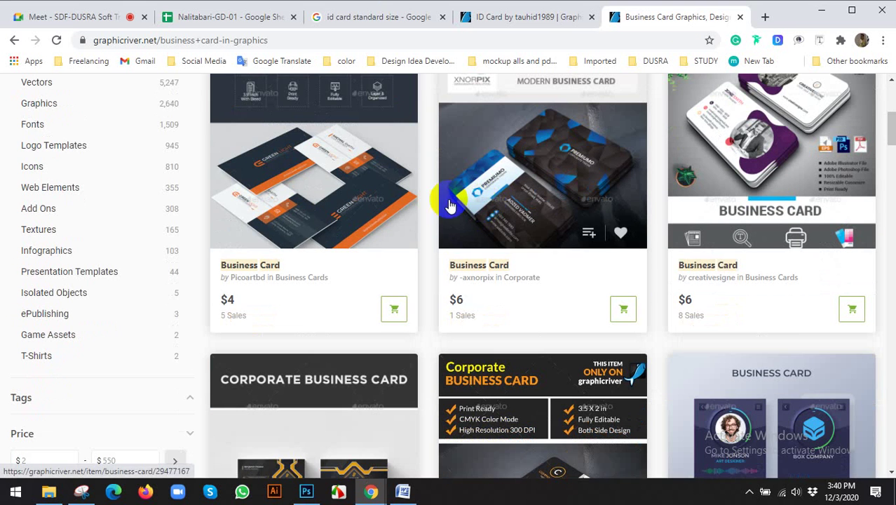
left_click(318, 187)
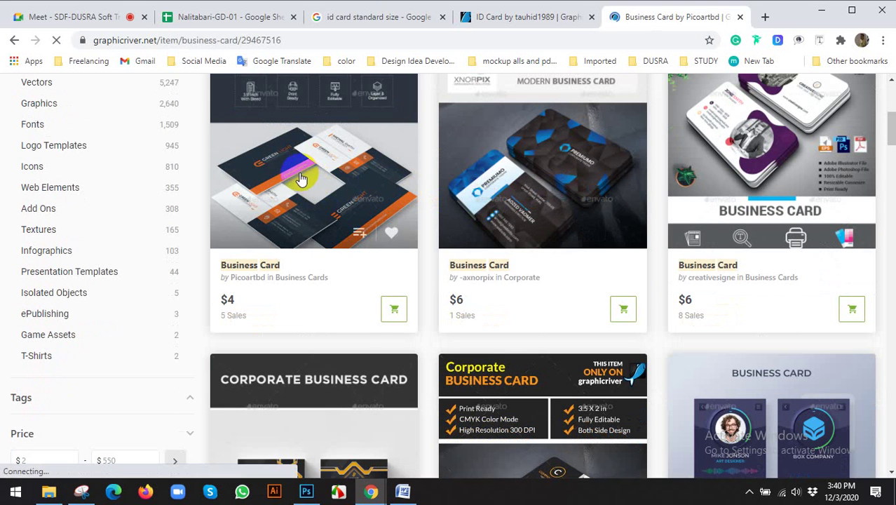
scroll(701, 287, "down", 6)
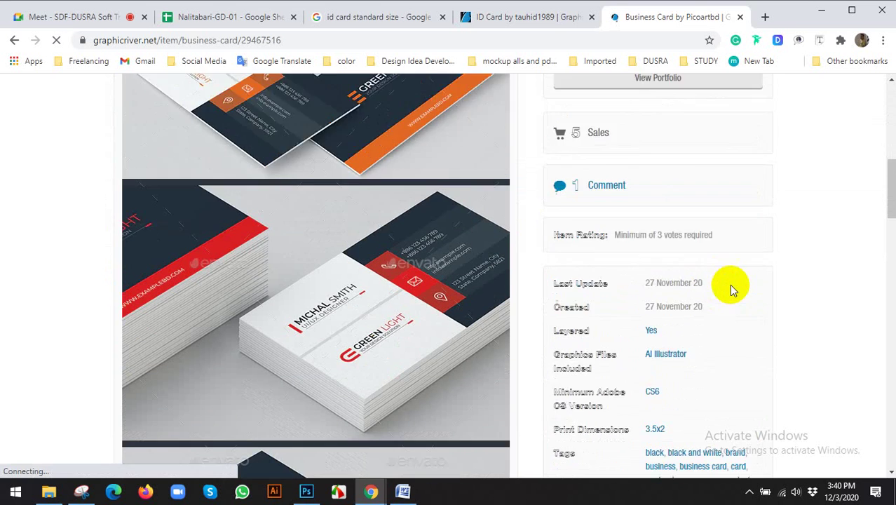
scroll(733, 288, "down", 3)
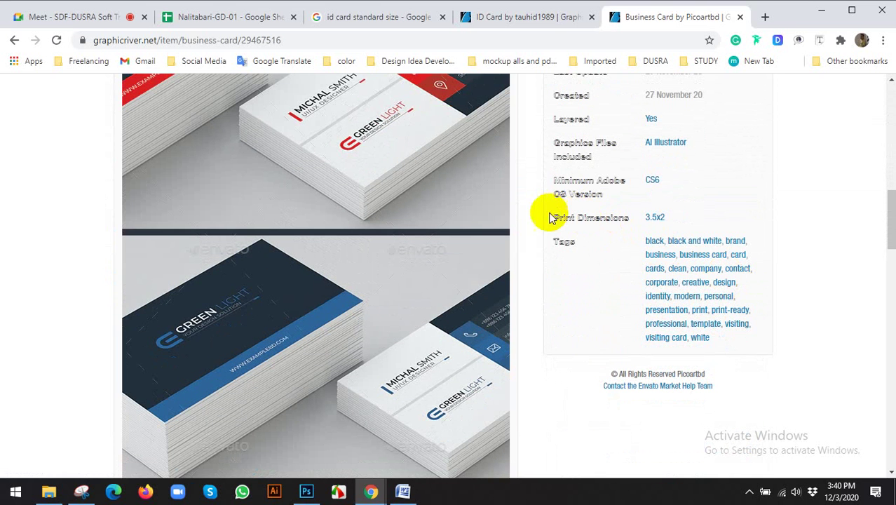
left_click_drag(555, 222, 667, 223)
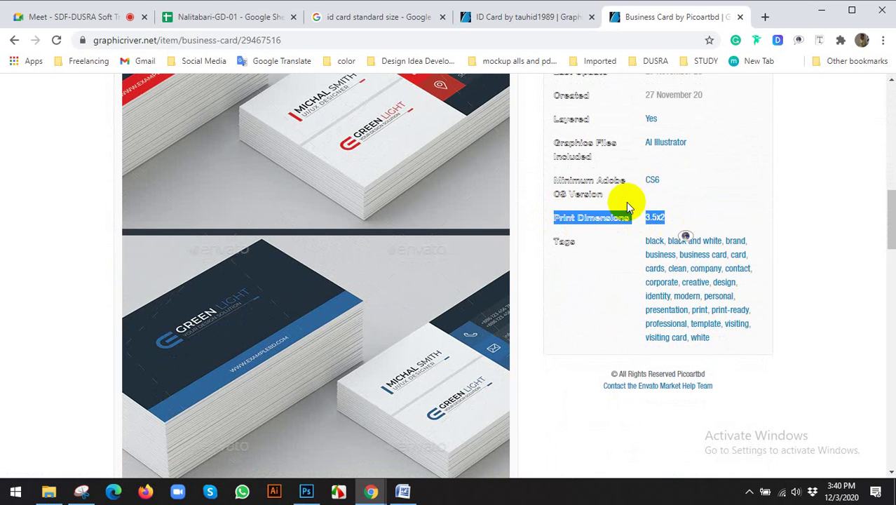
Step: Copy the ID card template's 2.13x3.39 dimensions and open Google Translate
left_click(538, 21)
scroll(457, 232, "up", 15)
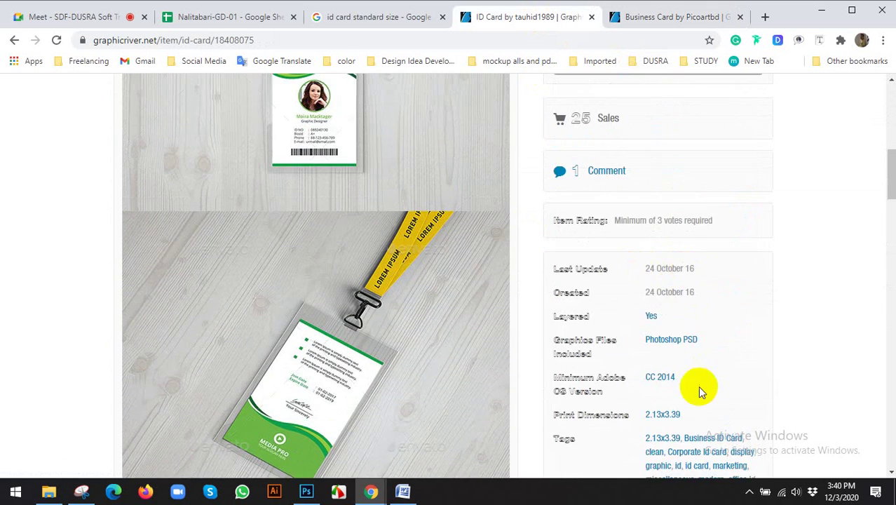
scroll(696, 316, "down", 3)
left_click_drag(690, 218, 636, 216)
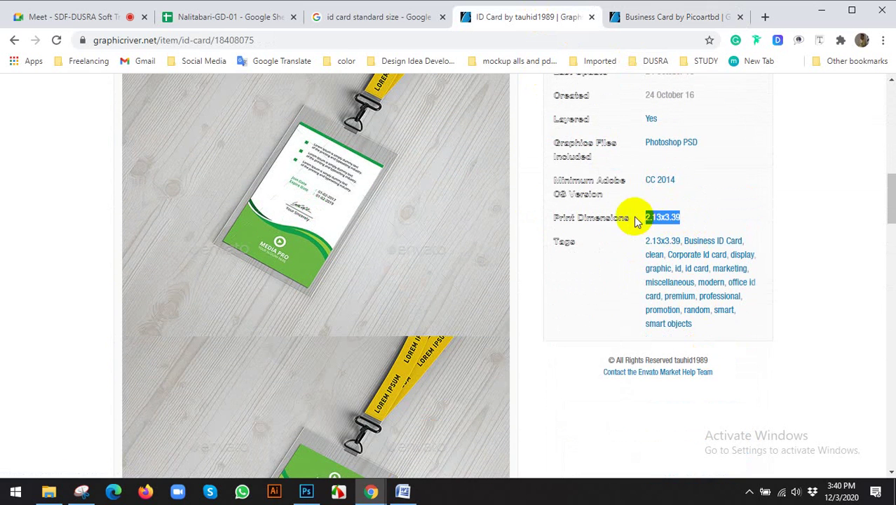
right_click(648, 220)
left_click(680, 319)
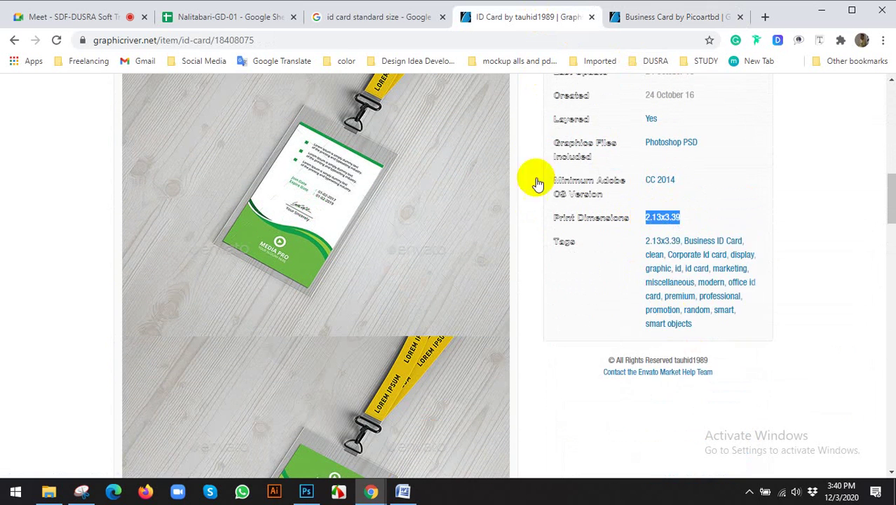
left_click(379, 16)
left_click(275, 63)
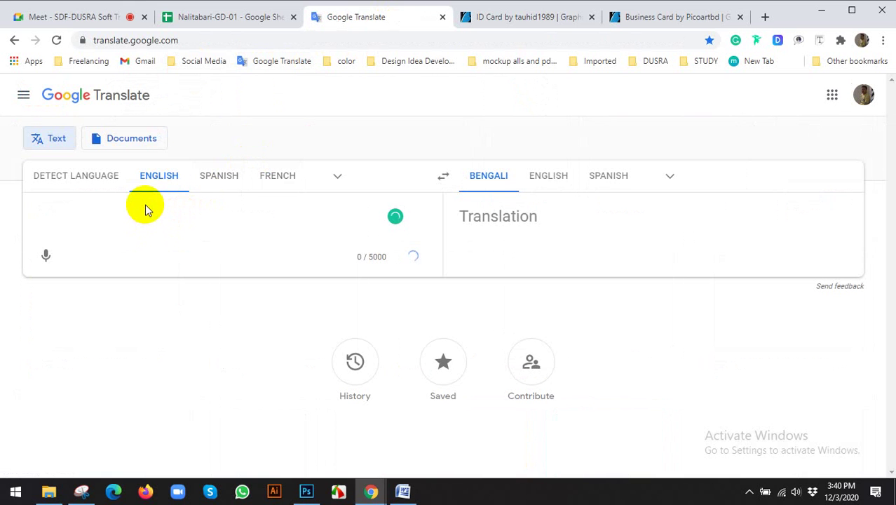
Step: Enter 'ID CARD STANDARD SIZE: 2.13x3.39' in Google Translate, then open the Windows Run prompt
key("ctrl+v")
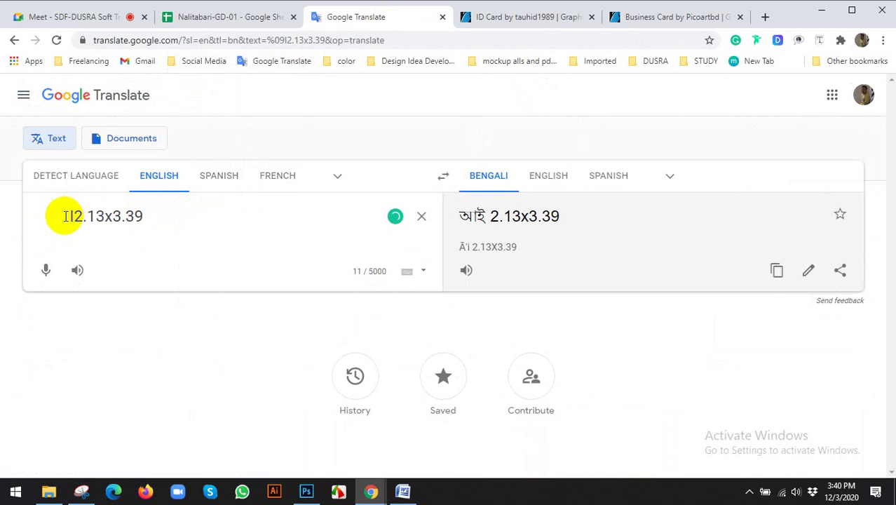
type("D CARD S")
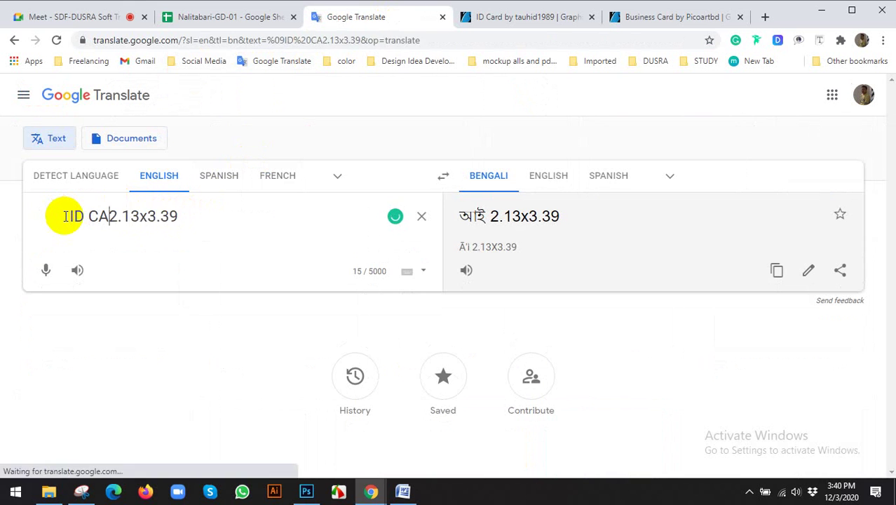
type("IZE")
key("BackSpace")
key("BackSpace")
key("BackSpace")
key("BackSpace")
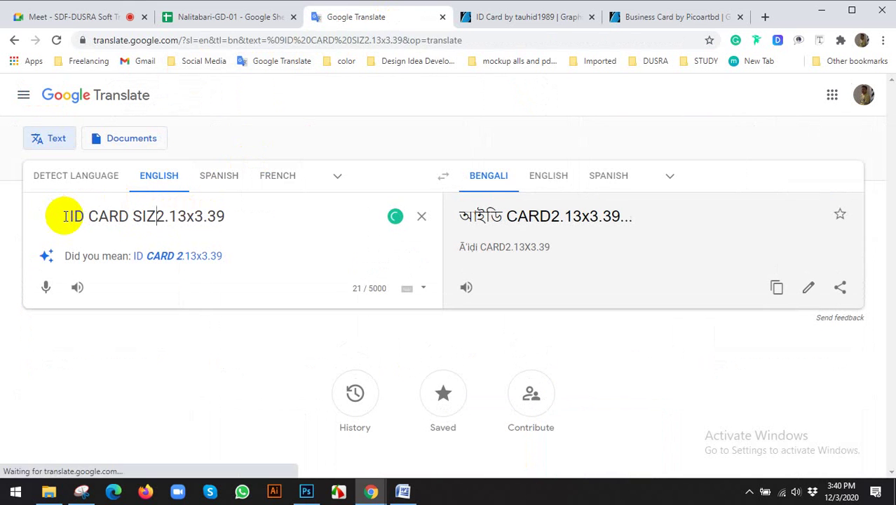
type("STANDARD S")
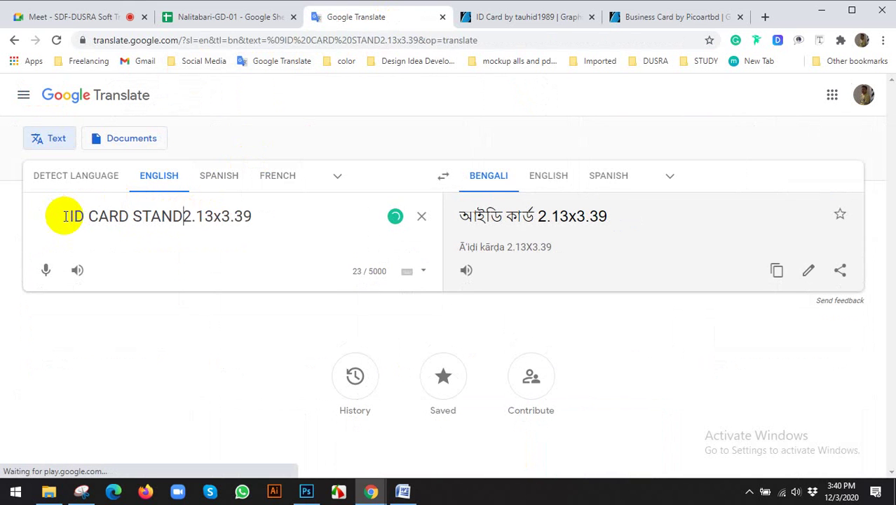
type("IZE:")
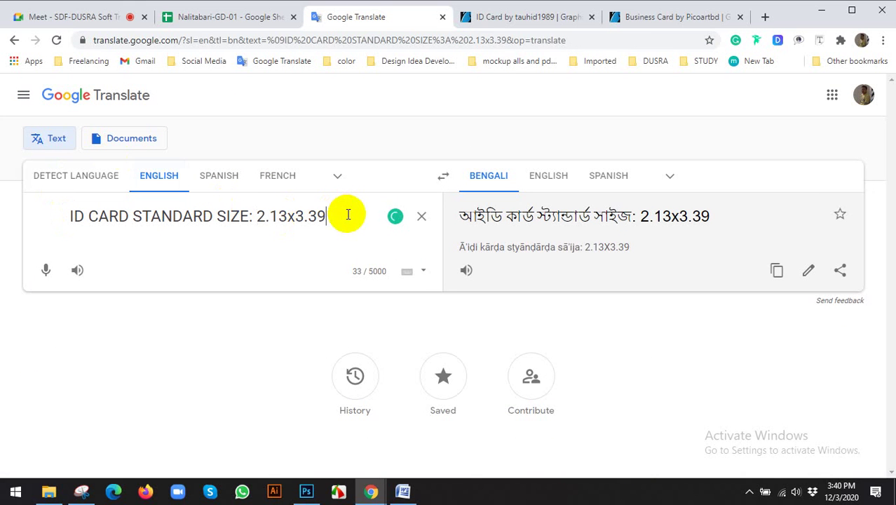
key("Return")
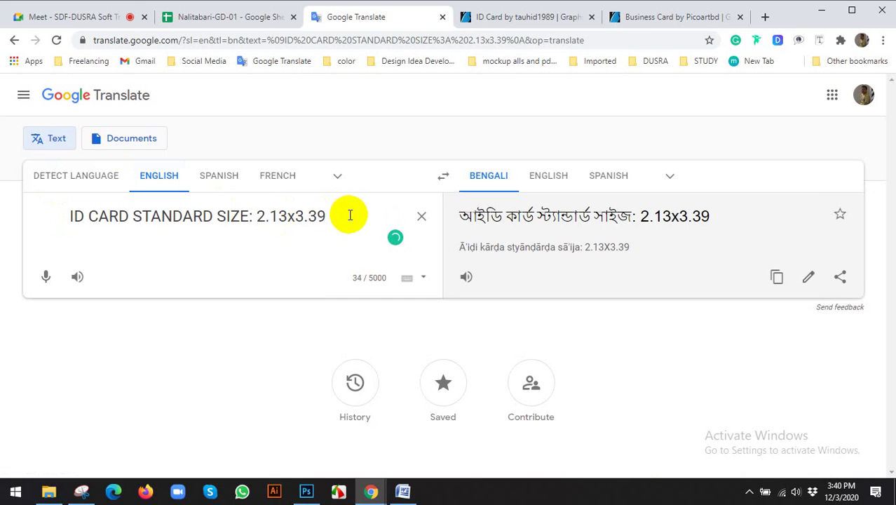
key("super+r")
type("C")
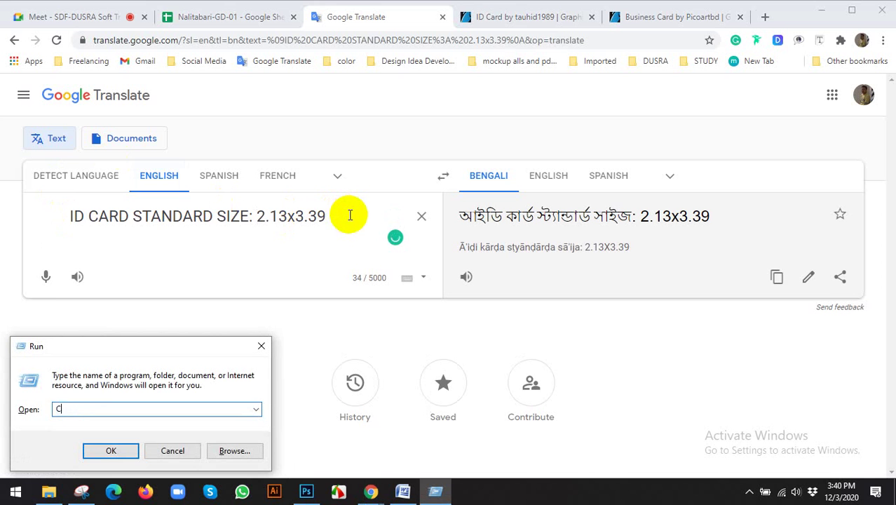
type("A")
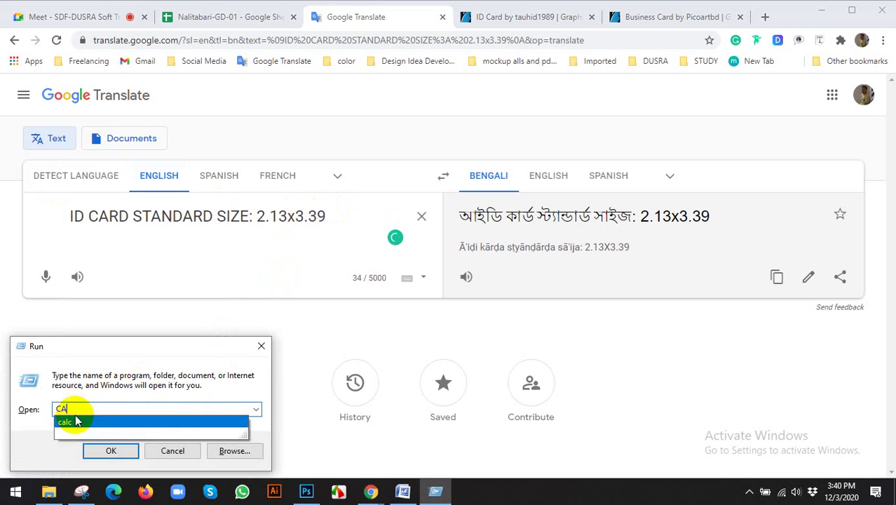
Step: Launch Calculator and compute 2.13 − 0.25 = 1.88
left_click(69, 425)
left_click(111, 450)
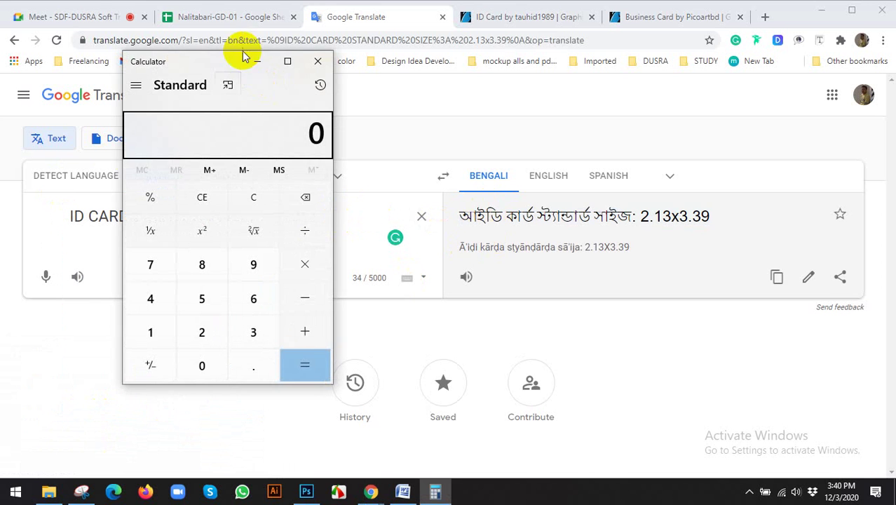
left_click_drag(193, 65, 631, 85)
left_click(640, 352)
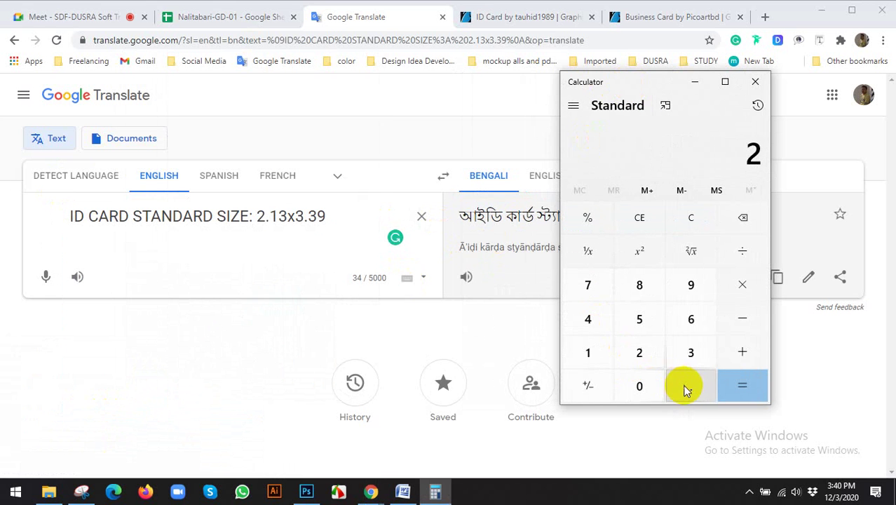
left_click(691, 386)
left_click(691, 352)
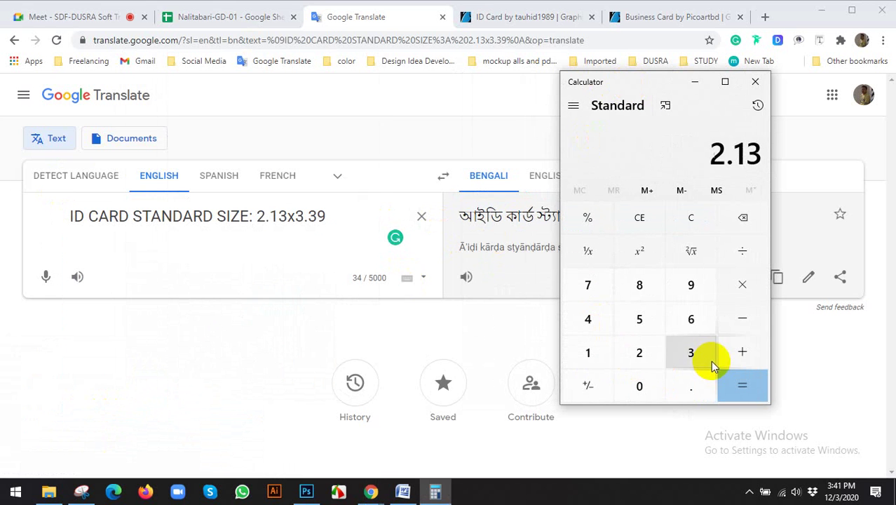
left_click(742, 319)
left_click(639, 386)
left_click(687, 388)
left_click(639, 352)
left_click(639, 319)
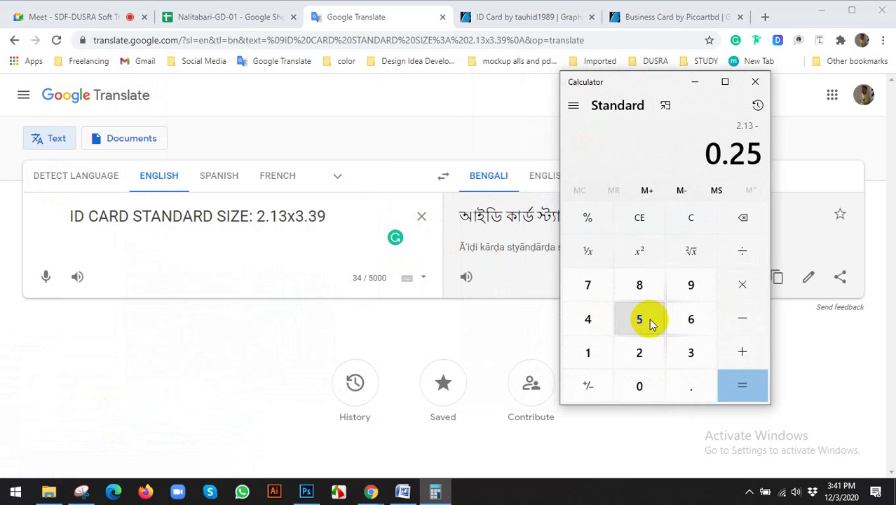
left_click(738, 385)
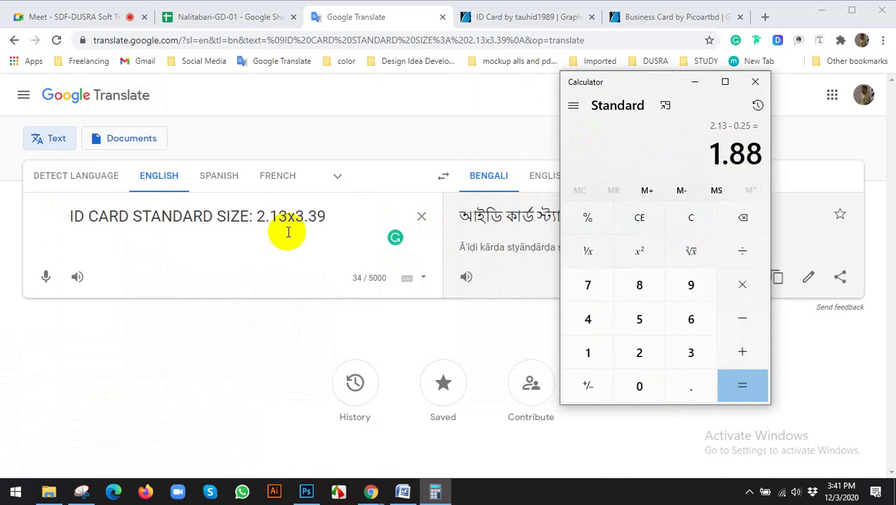
Step: Add a new note line 'SAFETY AREA: 1.88*' in Google Translate
left_click(344, 214)
key("Return")
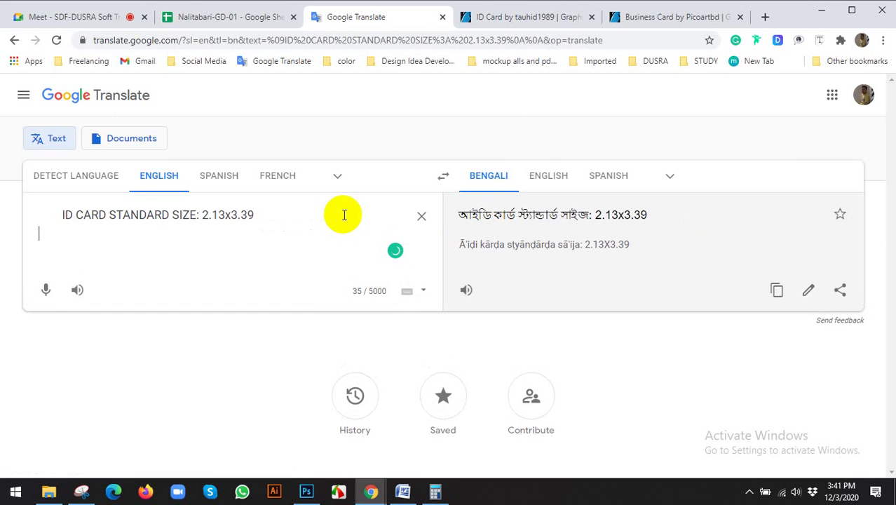
type("sAF")
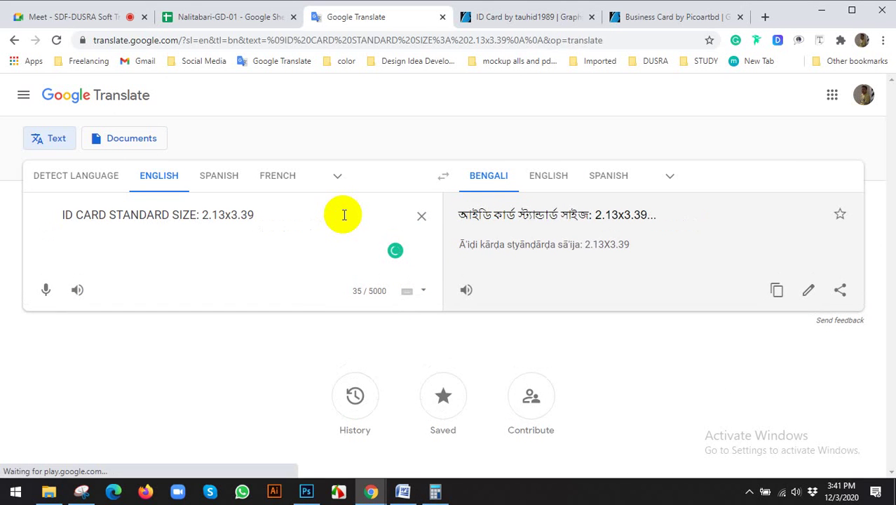
type("SAFTY AREA:")
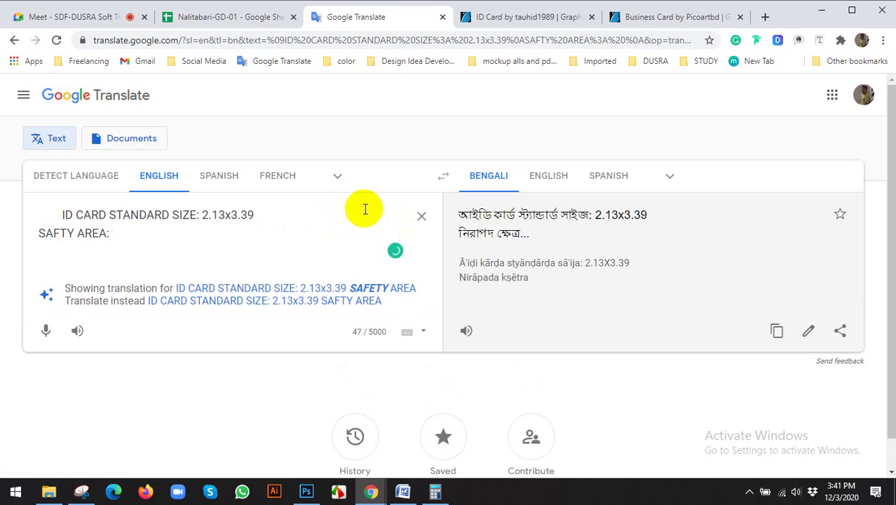
left_click(380, 288)
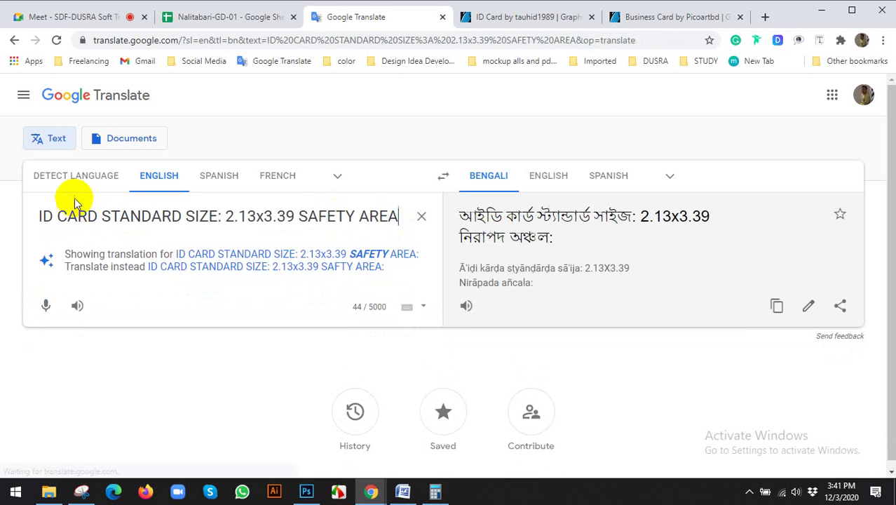
left_click(300, 218)
key("Return")
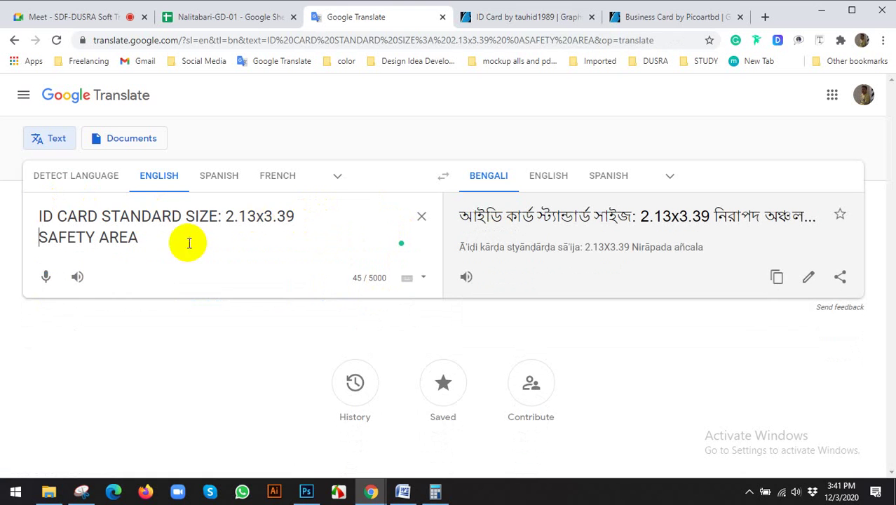
left_click(188, 242)
type(": 1.88")
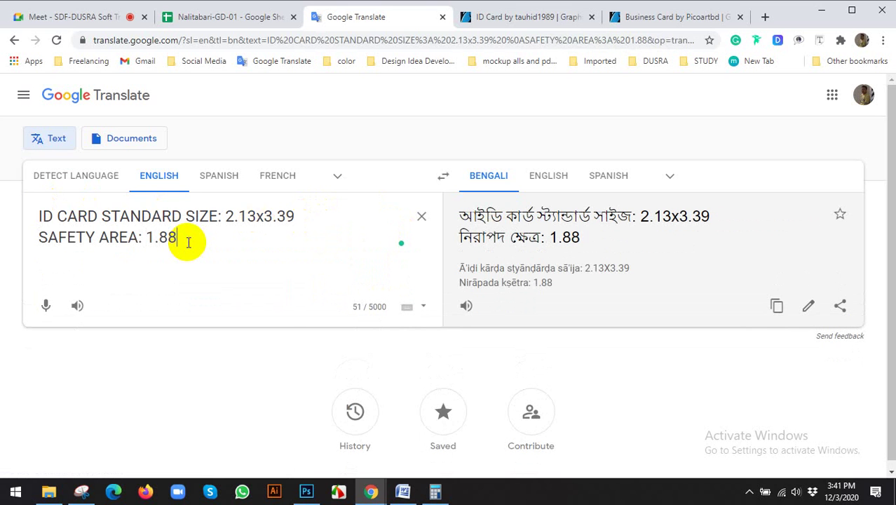
type("*")
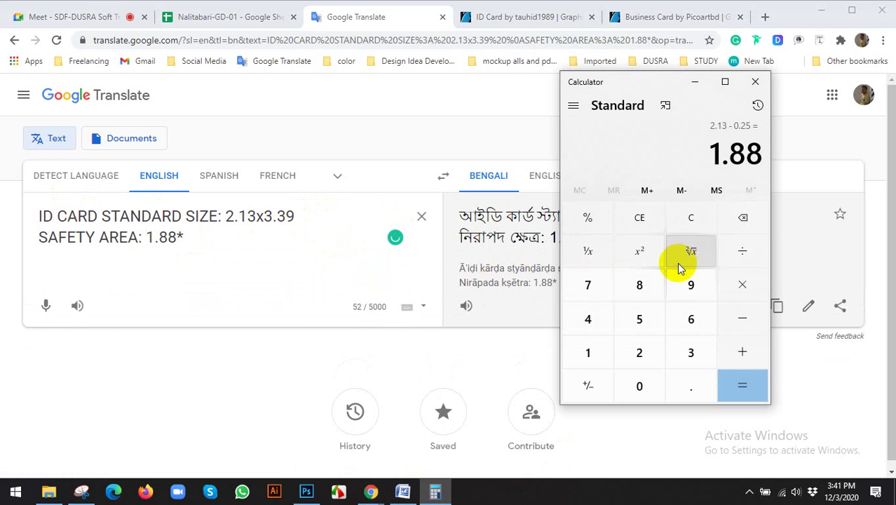
Step: Compute 3.39 − 0.25 = 3.14 and append 3.14 to the safety area line
left_click(637, 217)
left_click(691, 353)
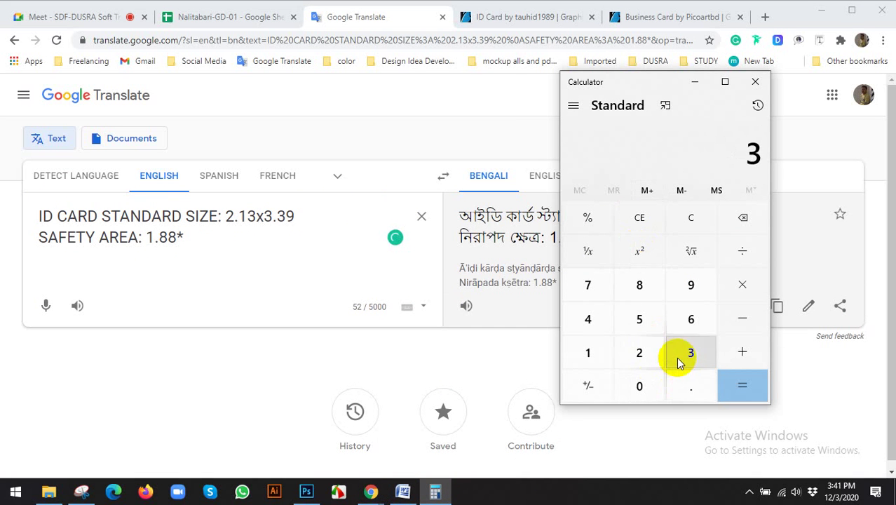
left_click(691, 386)
left_click(691, 353)
left_click(691, 284)
left_click(734, 324)
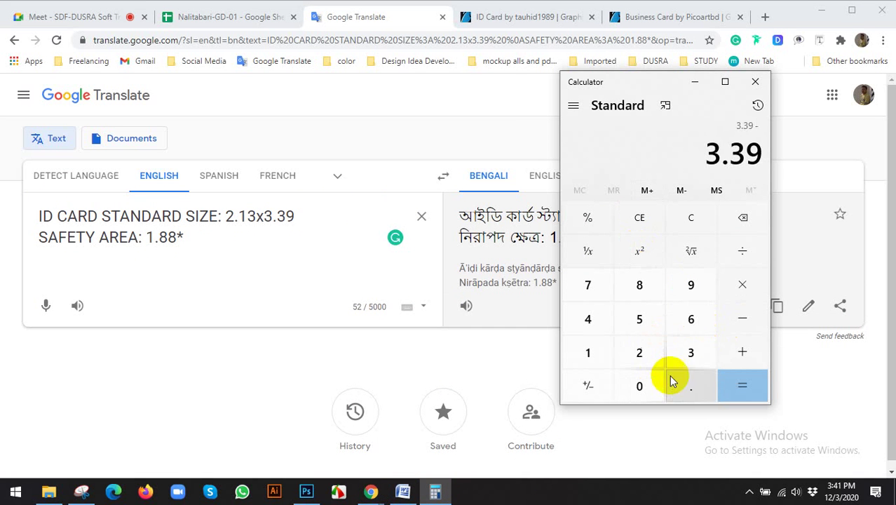
left_click(651, 384)
left_click(691, 386)
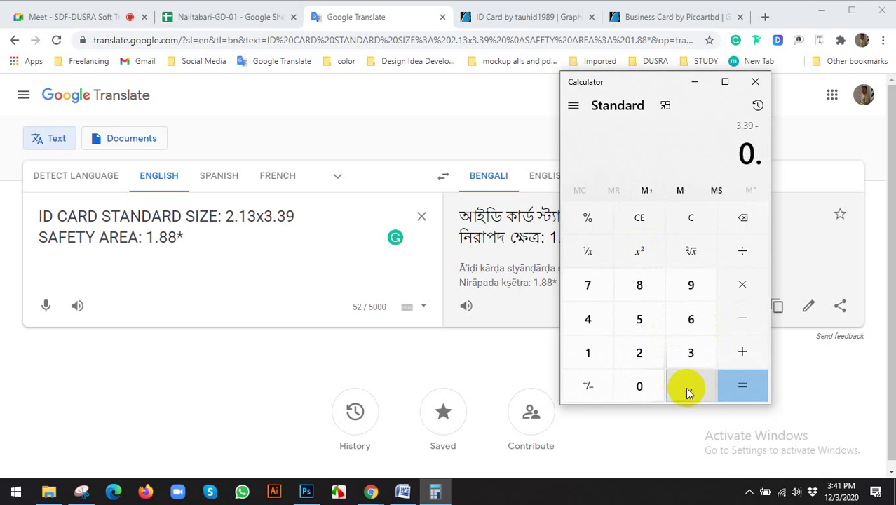
left_click(640, 353)
left_click(640, 319)
left_click(742, 386)
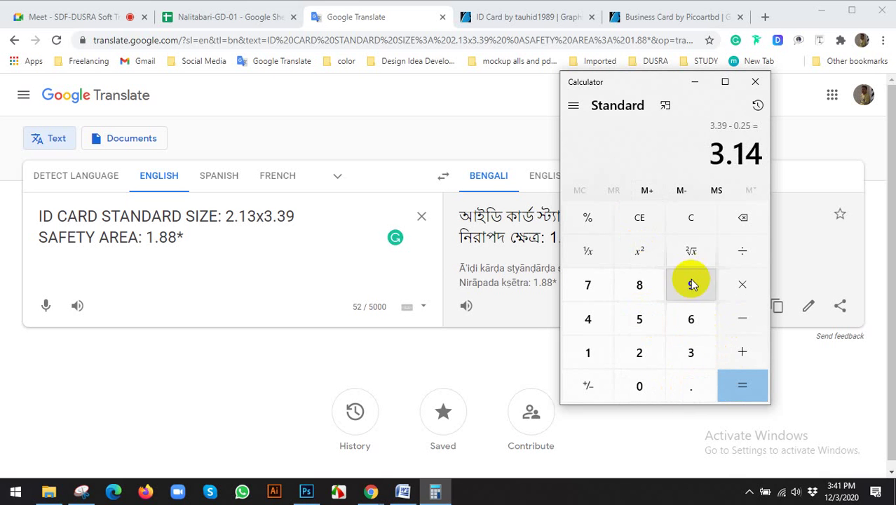
left_click(215, 233)
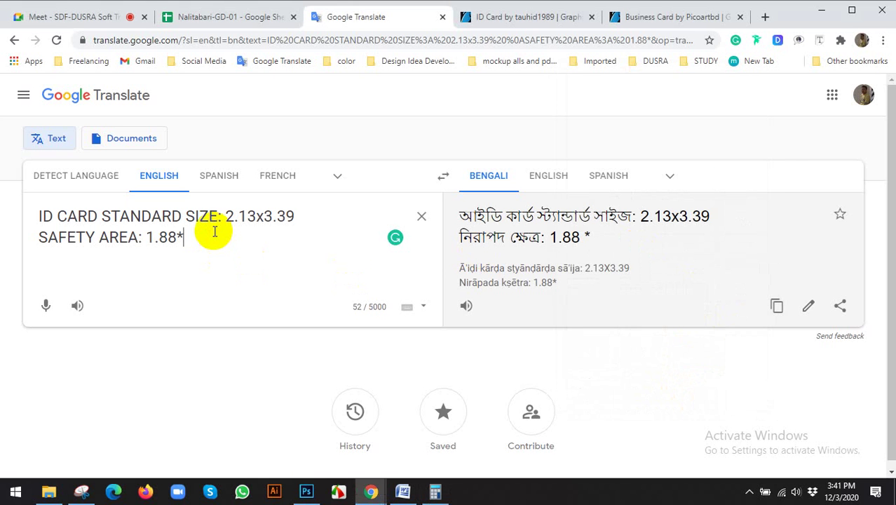
type("3.14")
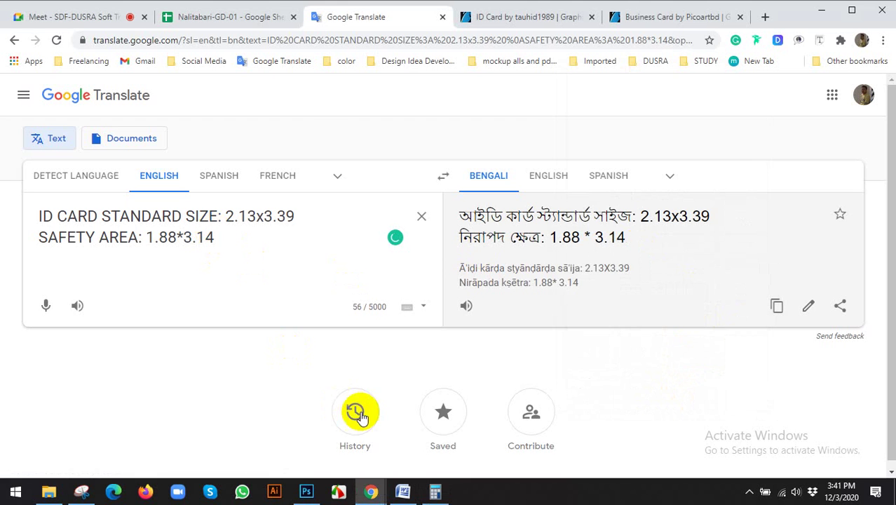
Step: Compute 2.13 + 0.25 = 2.38 and insert a blank first line in the note
left_click(434, 491)
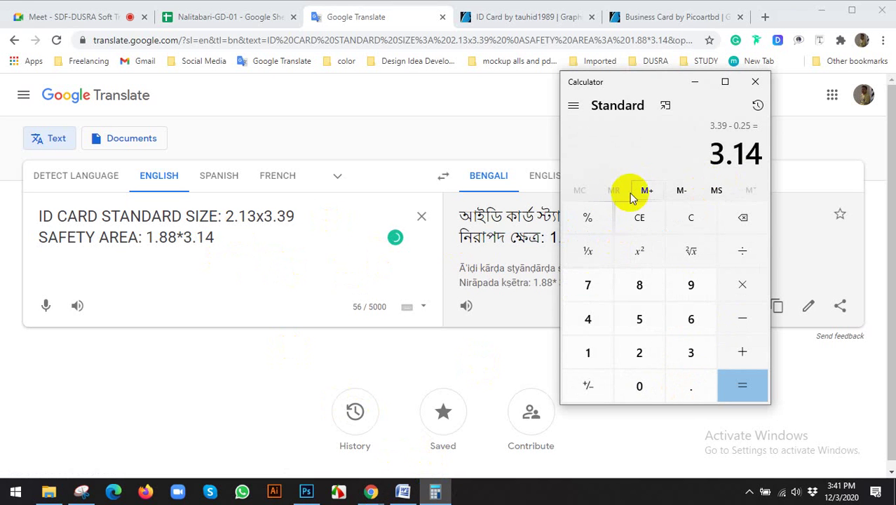
left_click(640, 224)
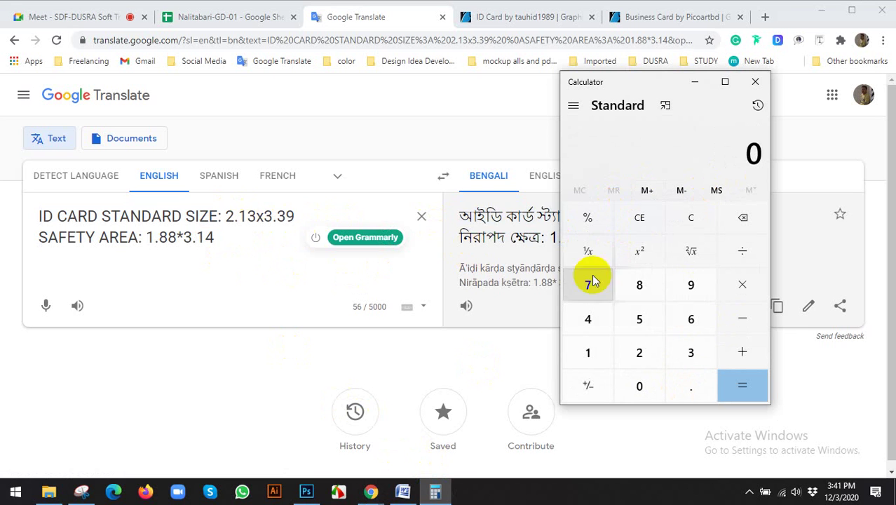
left_click(639, 355)
left_click(682, 382)
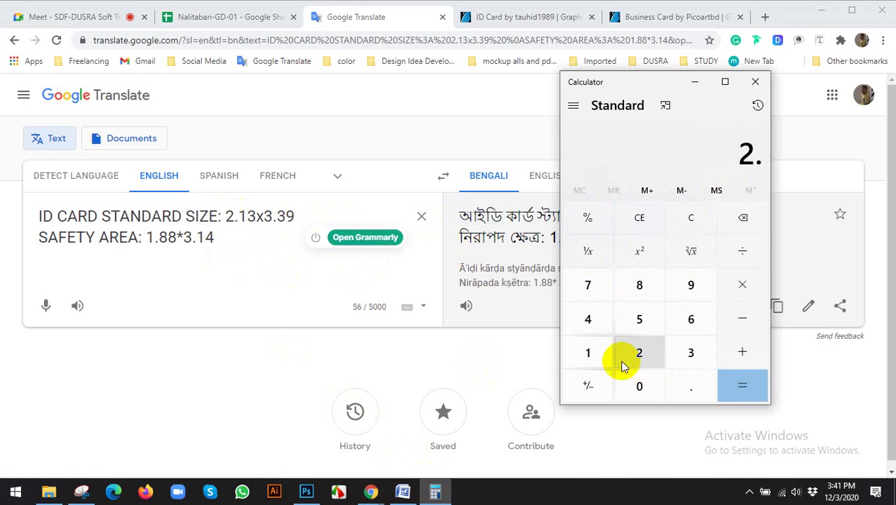
left_click(595, 356)
left_click(680, 361)
left_click(741, 351)
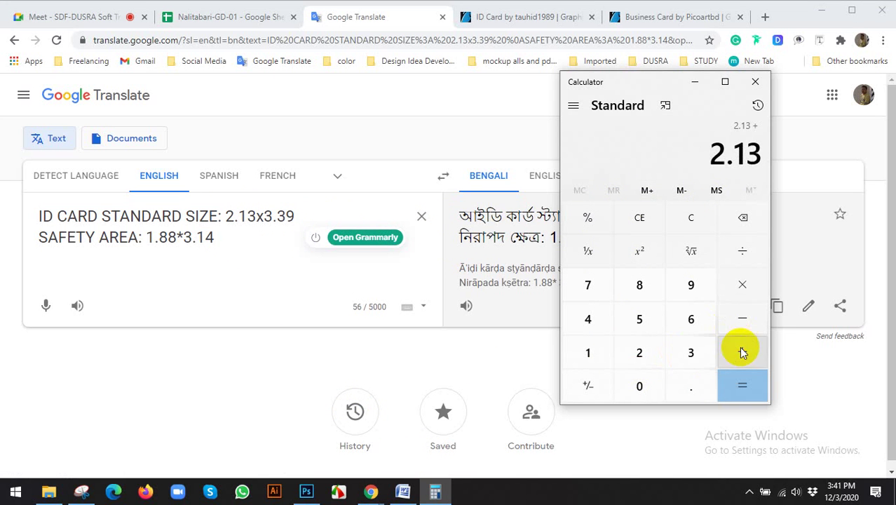
left_click(640, 384)
left_click(673, 389)
left_click(642, 354)
left_click(641, 317)
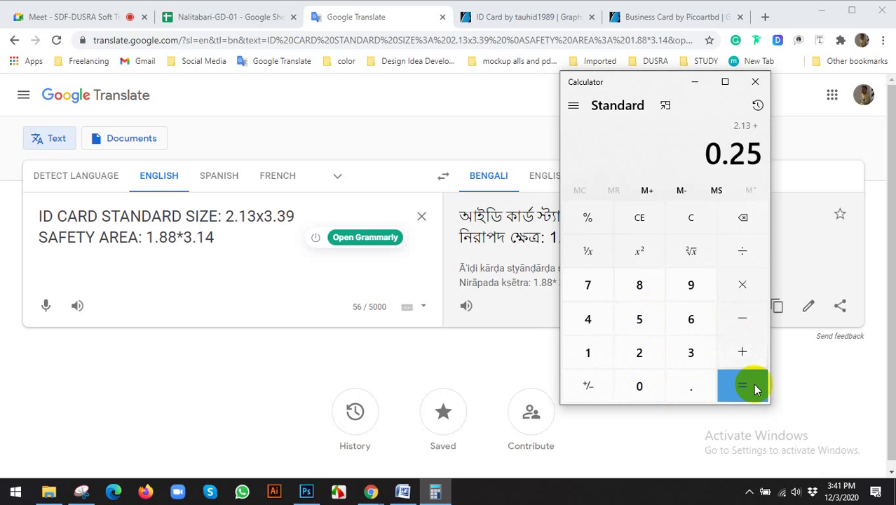
left_click(745, 383)
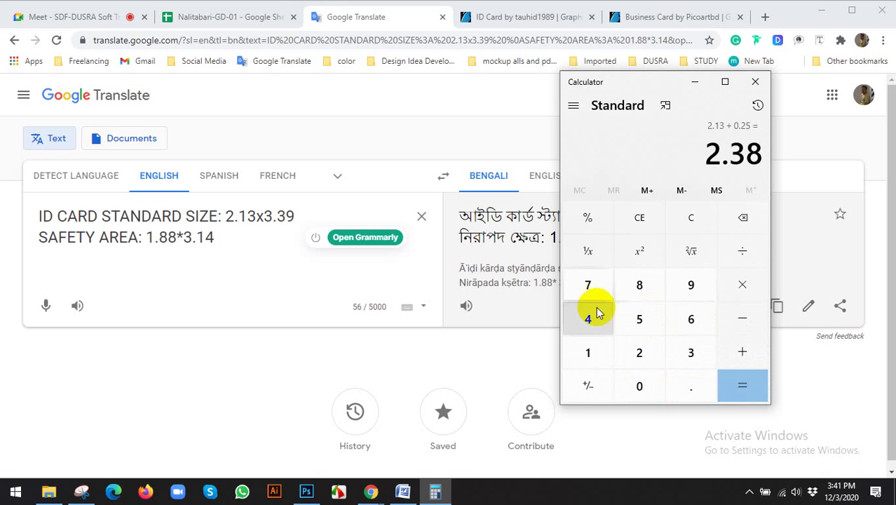
left_click(40, 216)
key("Return")
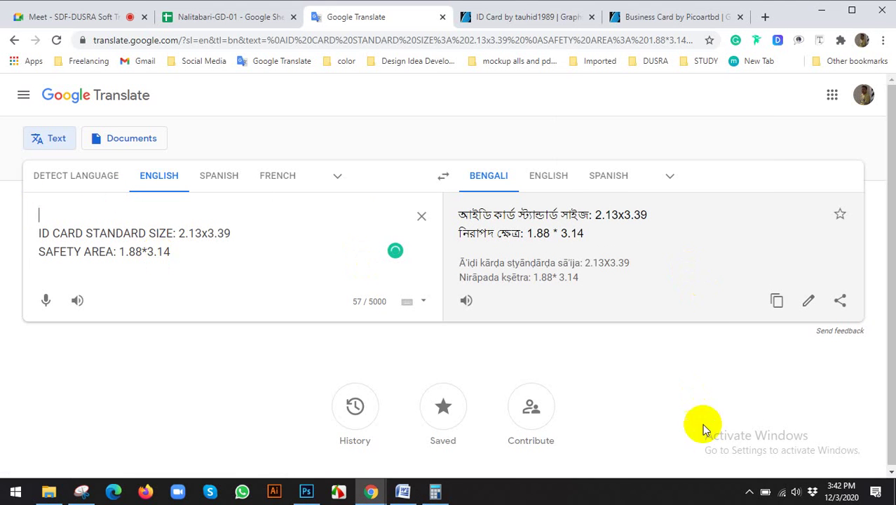
left_click(749, 490)
left_click(746, 456)
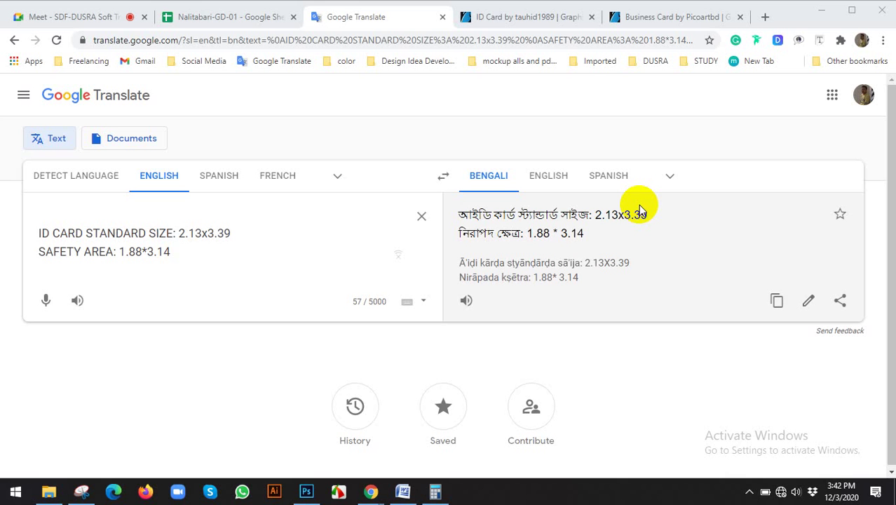
Step: Reconnect to the Redmi Wi-Fi network and switch back to the Google Meet tab
left_click(782, 493)
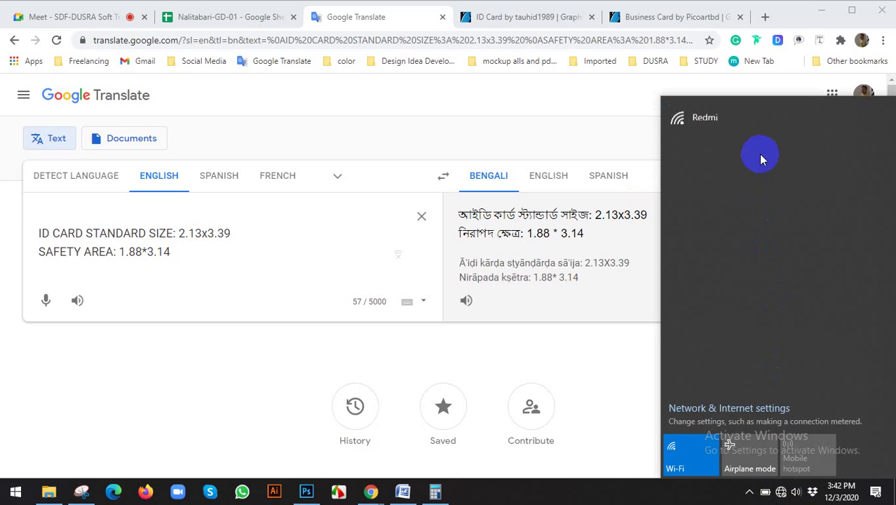
left_click(745, 132)
left_click(819, 208)
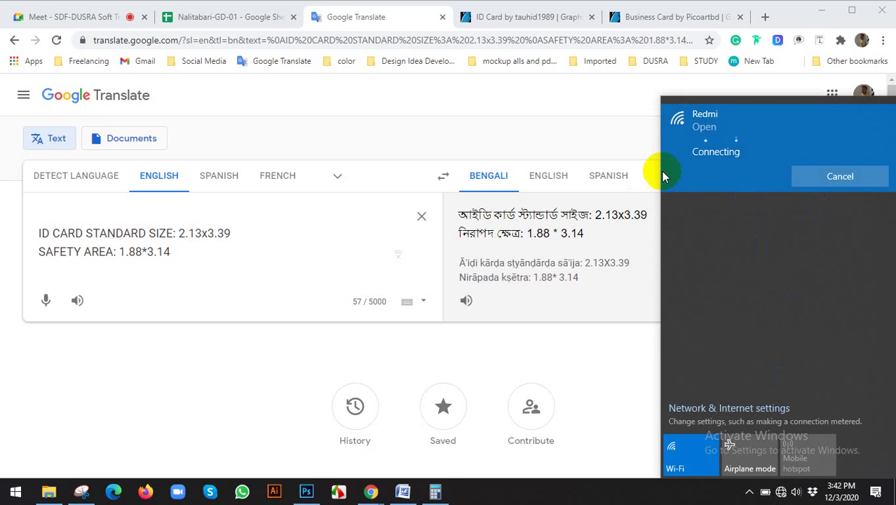
left_click(82, 17)
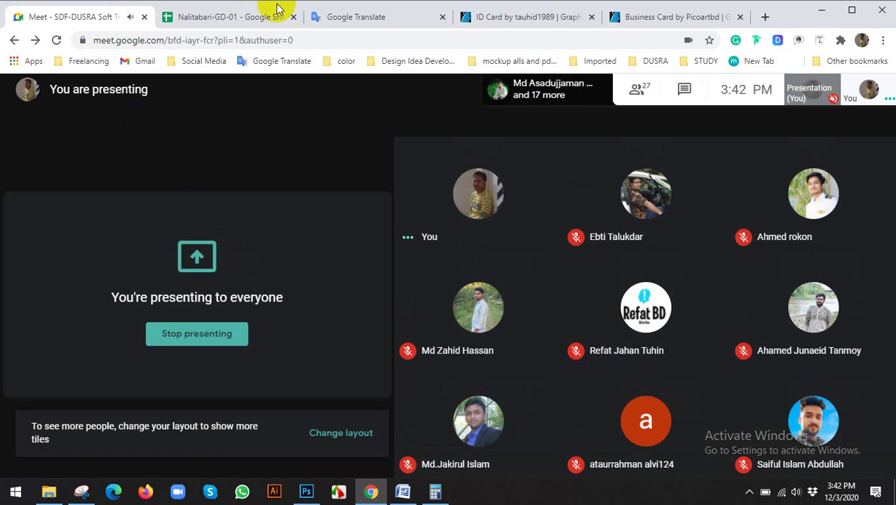
Step: Share your entire screen in Google Meet, then return to the translated ID card notes
left_click(380, 24)
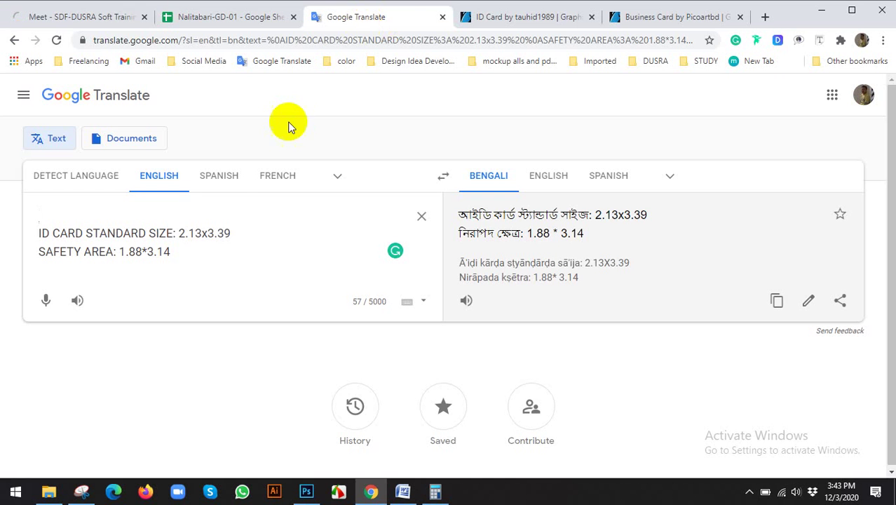
left_click(118, 16)
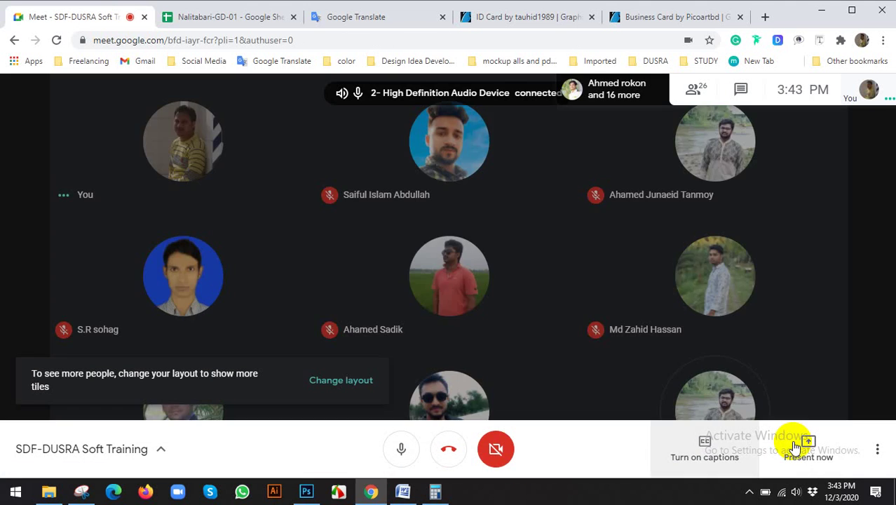
left_click(800, 444)
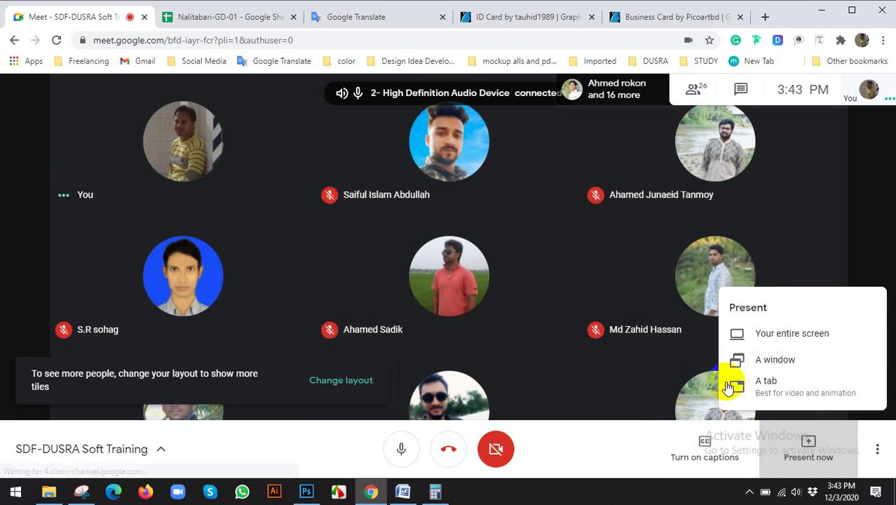
left_click(748, 335)
left_click(359, 236)
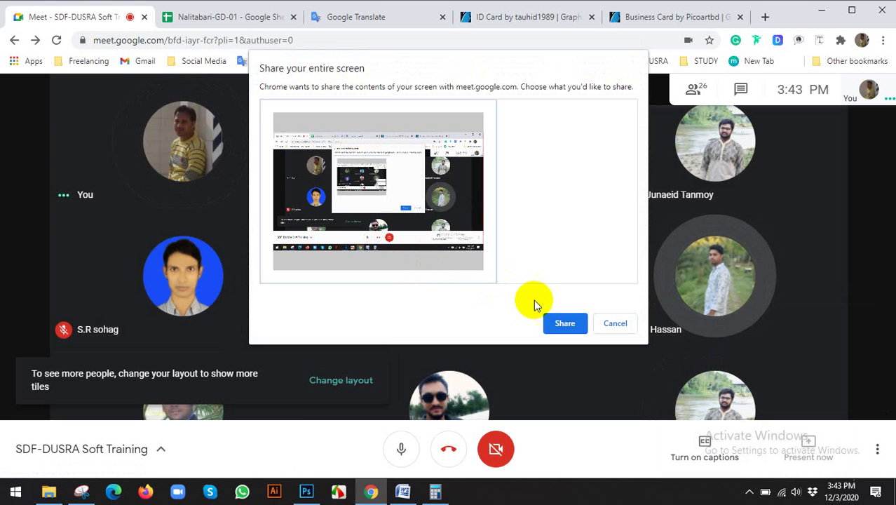
left_click(565, 324)
left_click(361, 19)
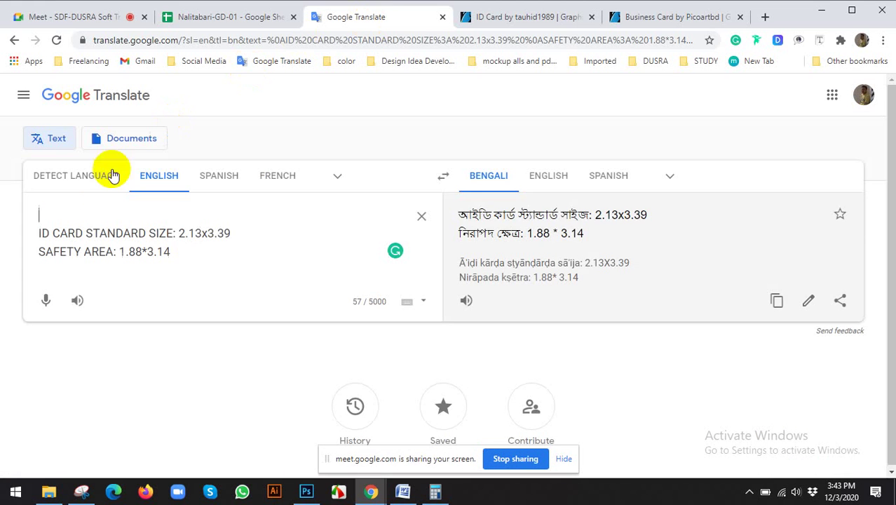
Step: Type 'CARE WITH BLEED AREA:' on the note's first line and bring up Calculator's 2.38 result
left_click(197, 219)
type("CARE WITH ")
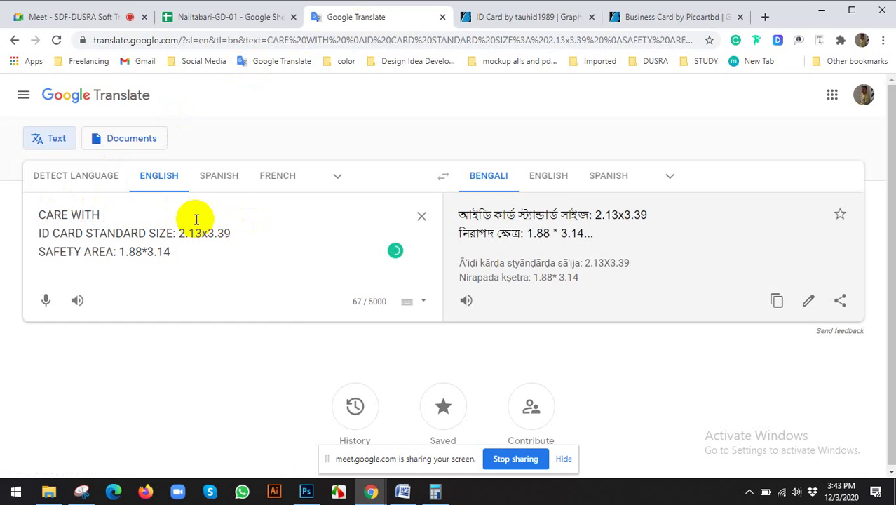
type("BLEED A")
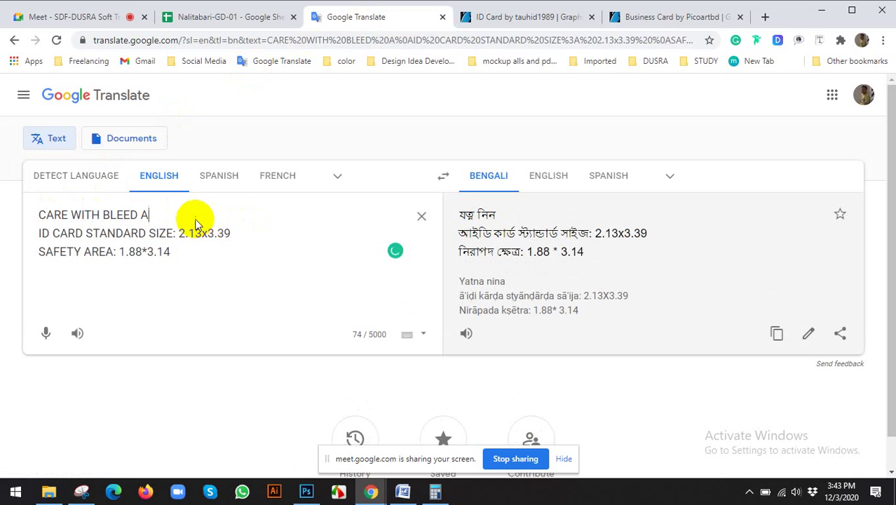
type("REA:")
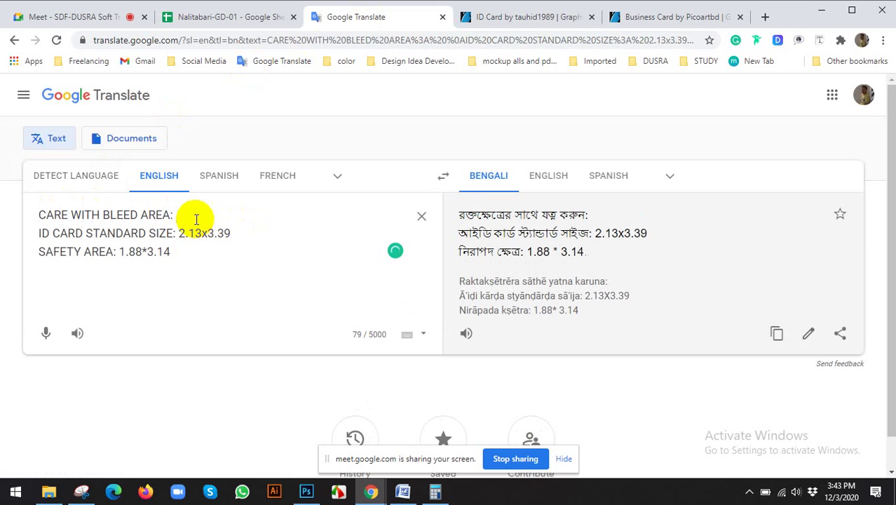
left_click(435, 493)
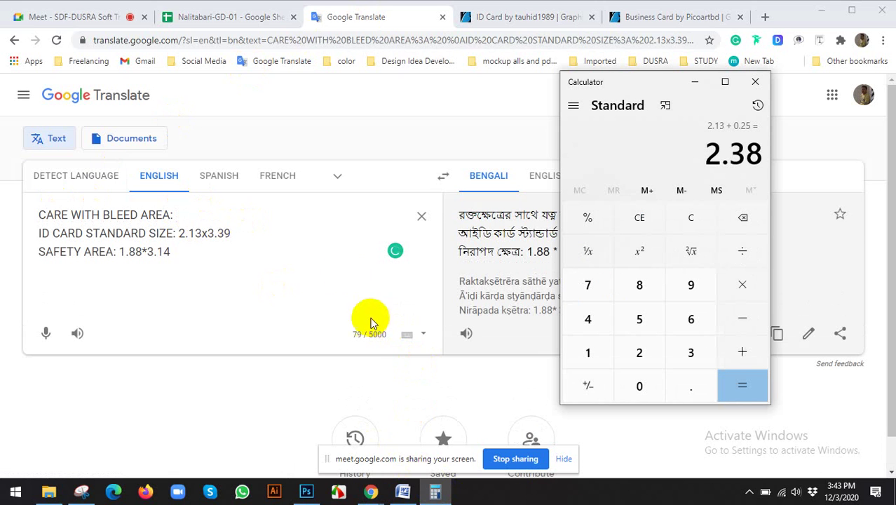
Step: Minimize Chrome and Snipping Tool, then close Untitled-1 in Photoshop without saving
left_click(749, 492)
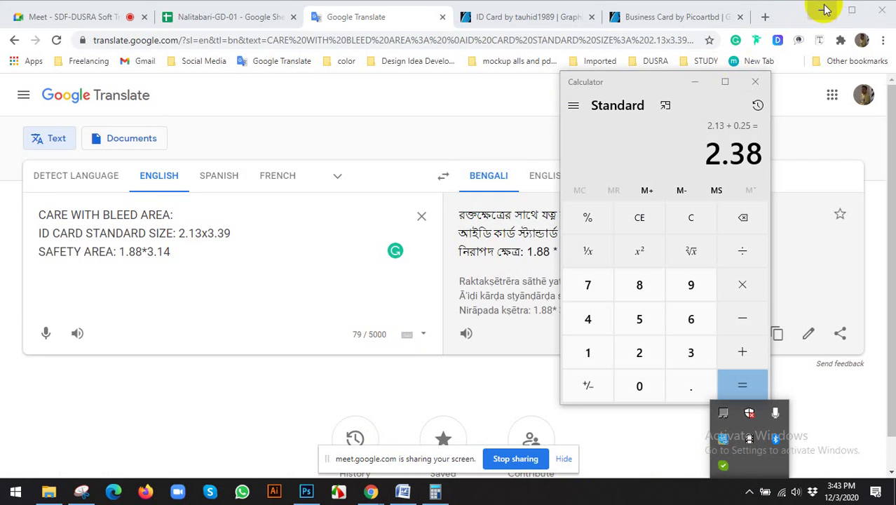
left_click(822, 10)
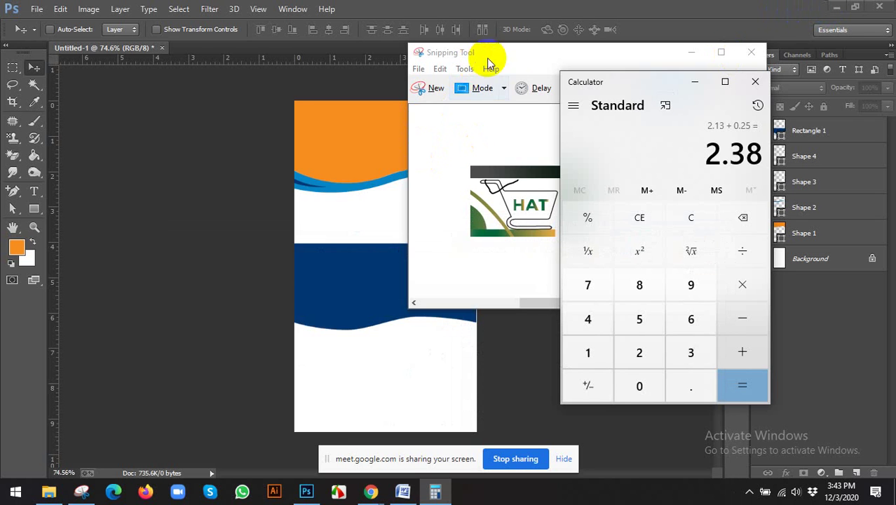
left_click(519, 56)
left_click(690, 54)
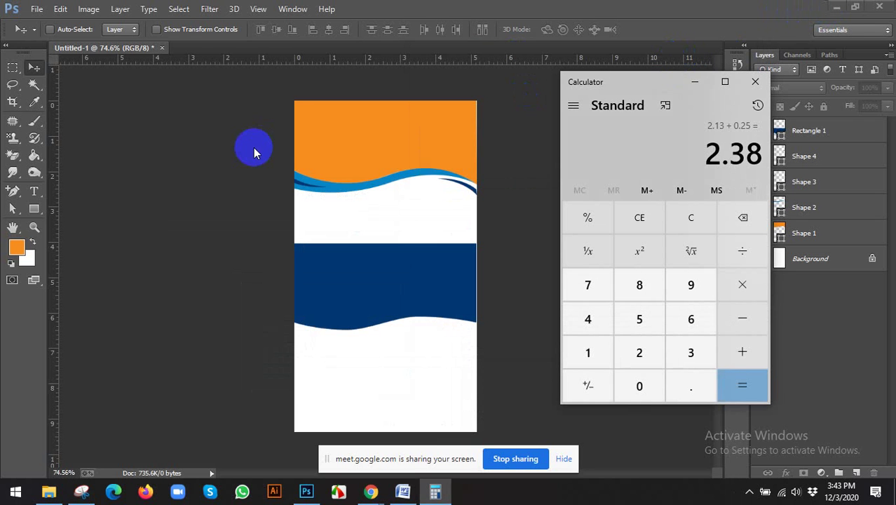
left_click(162, 48)
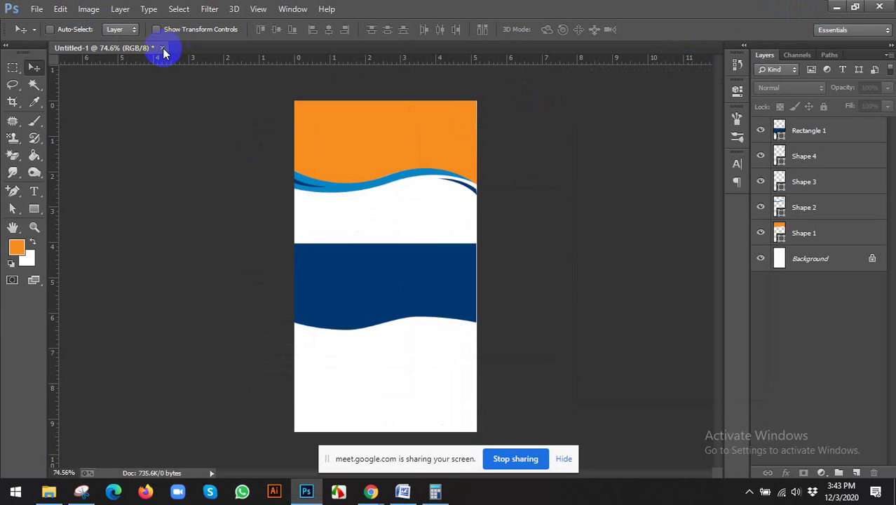
left_click(449, 195)
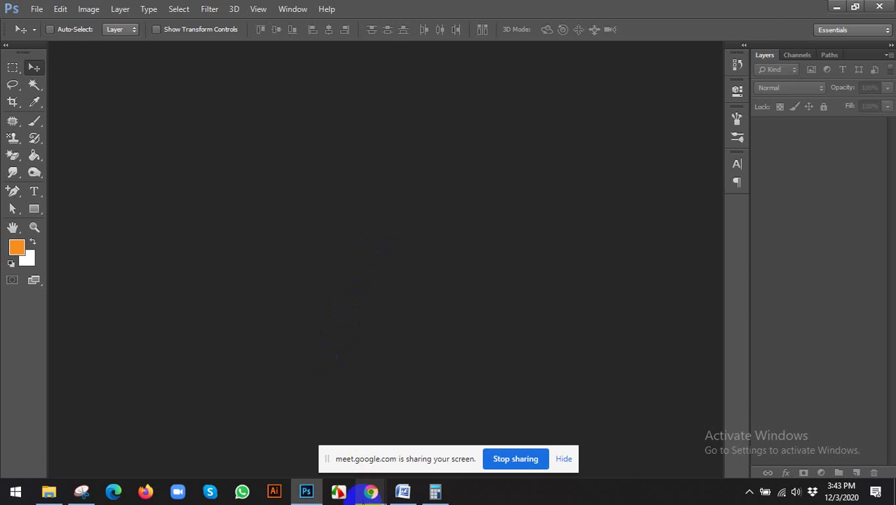
Step: Reconnect to the secured Wi-Fi network and bring Calculator back to the front
left_click(781, 493)
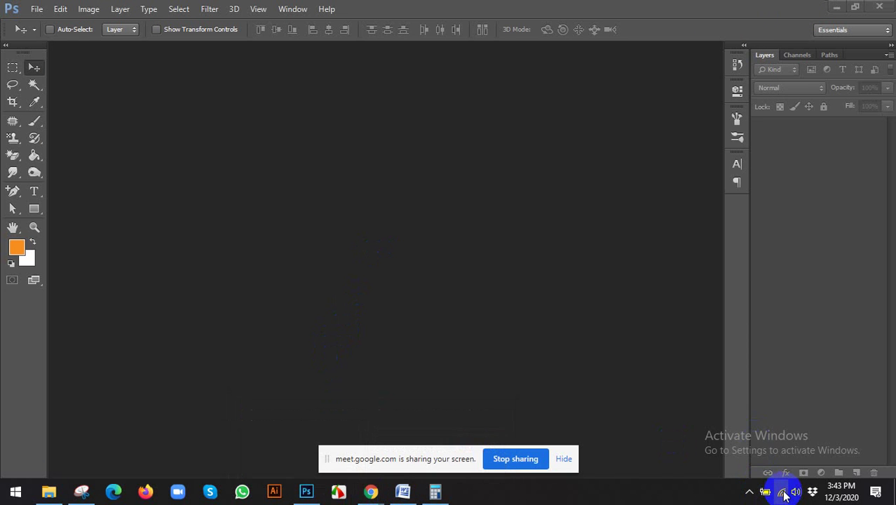
left_click(824, 176)
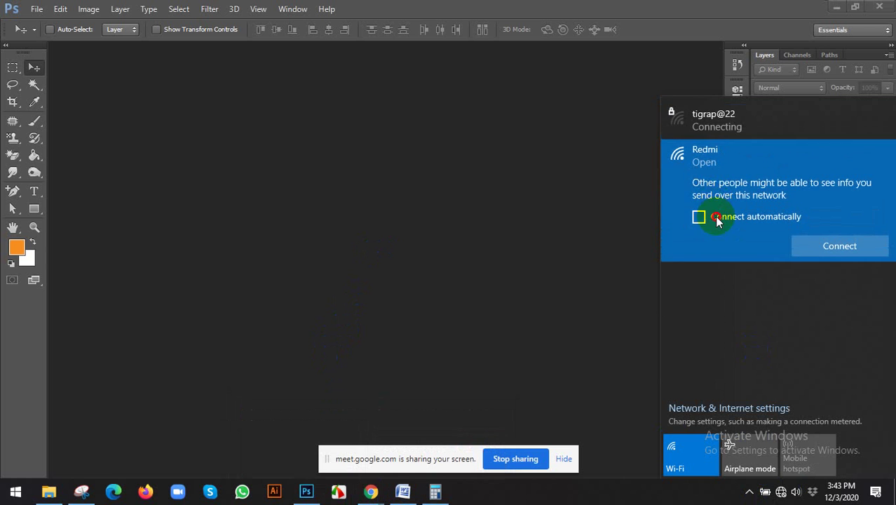
left_click(704, 216)
left_click(721, 128)
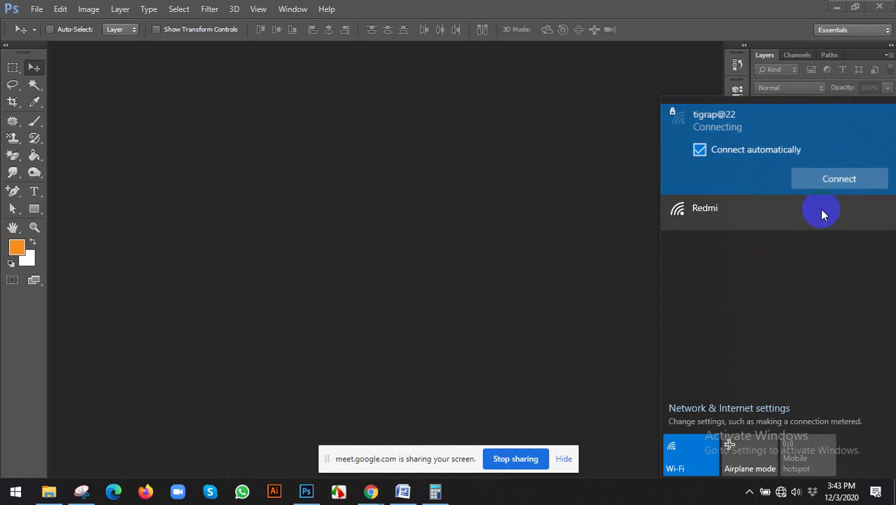
left_click(836, 176)
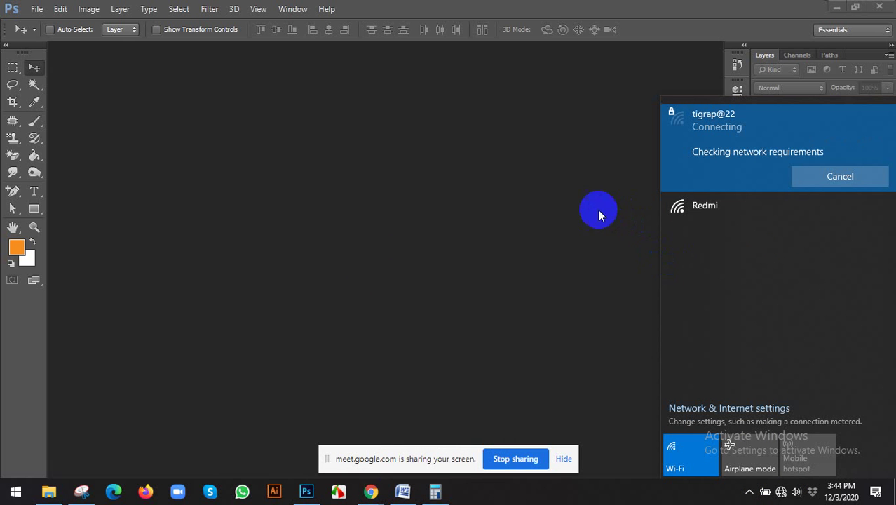
left_click(435, 491)
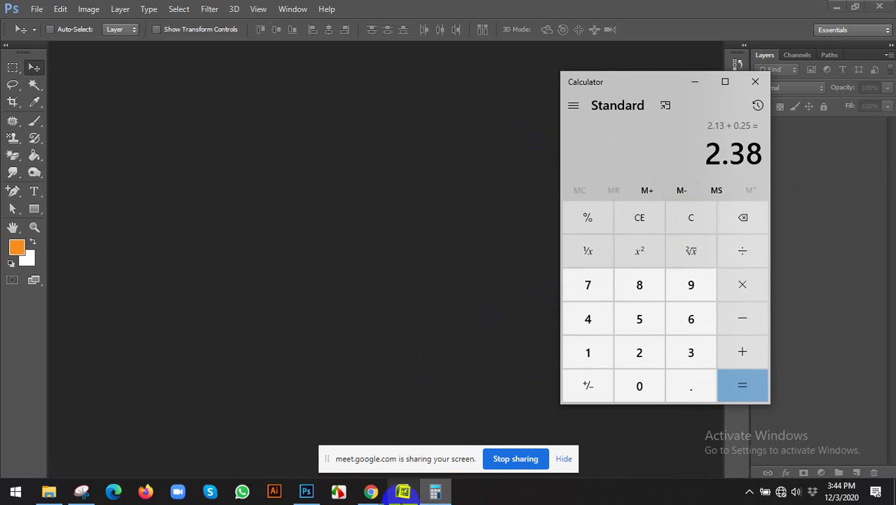
Step: Type '2.38*' into the bleed area line in Google Translate
left_click(371, 491)
left_click(330, 416)
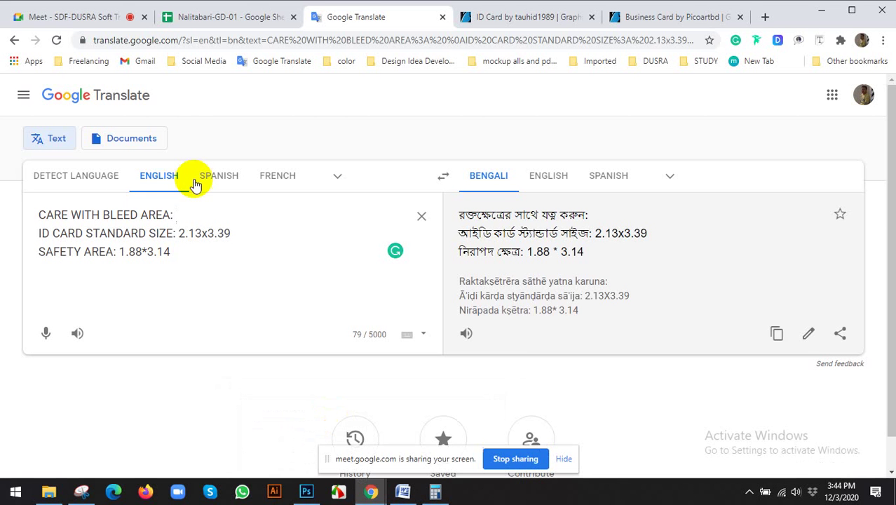
type("2.")
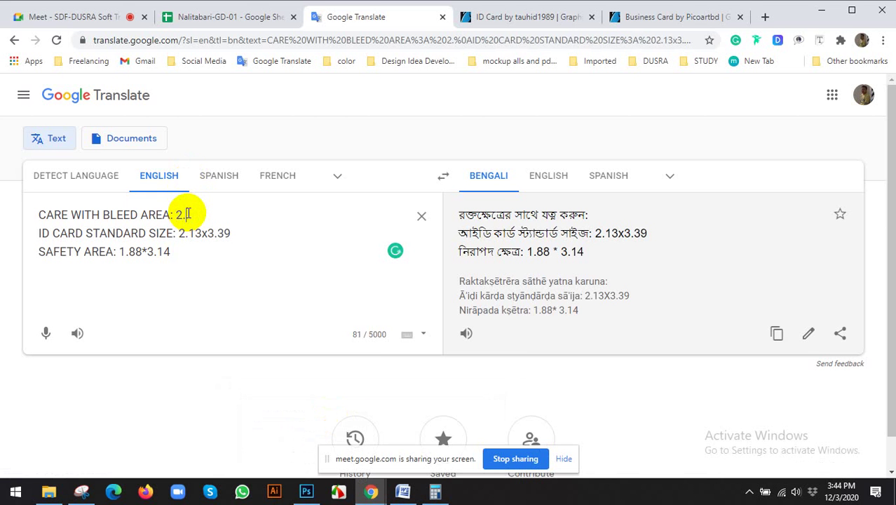
type("38")
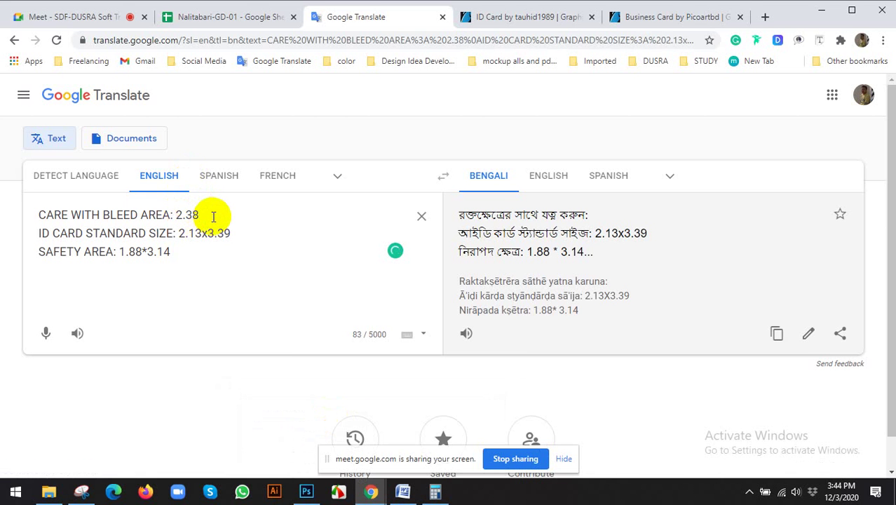
type("*")
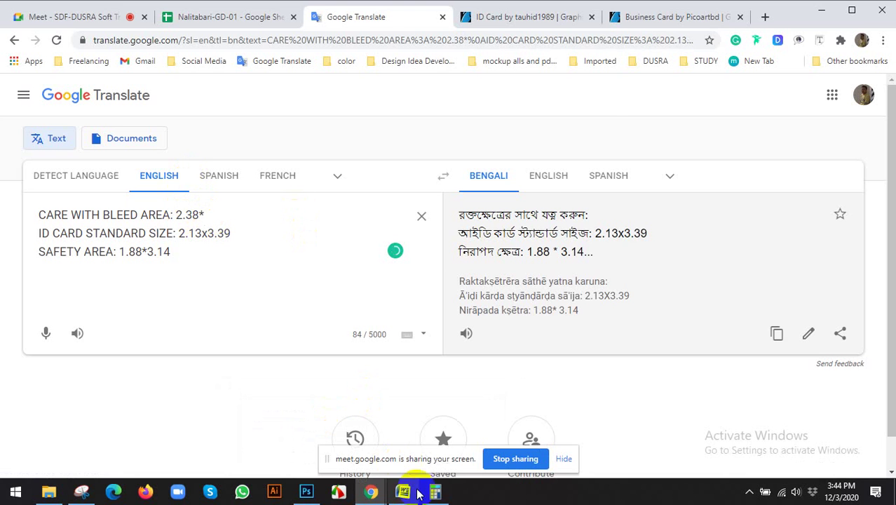
Step: Compute 3.39 + 0.25 in the calculator to get the bleed height
left_click(435, 492)
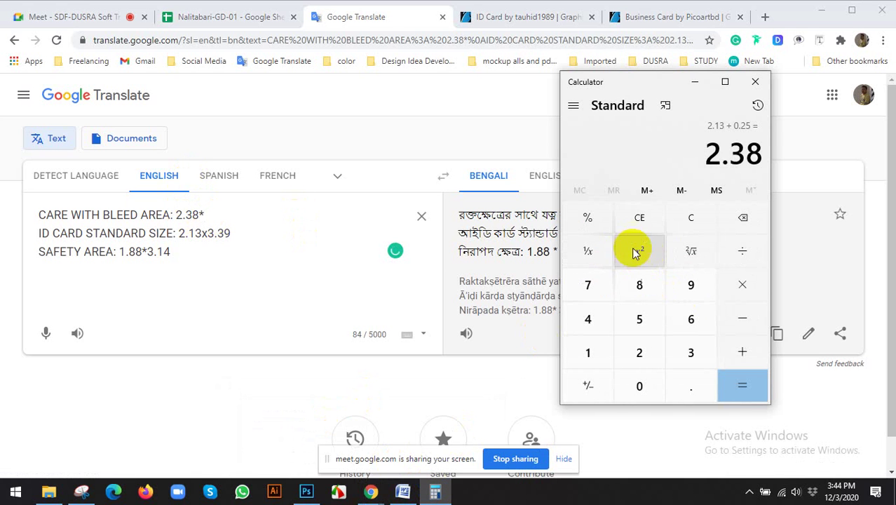
left_click(639, 217)
left_click(691, 353)
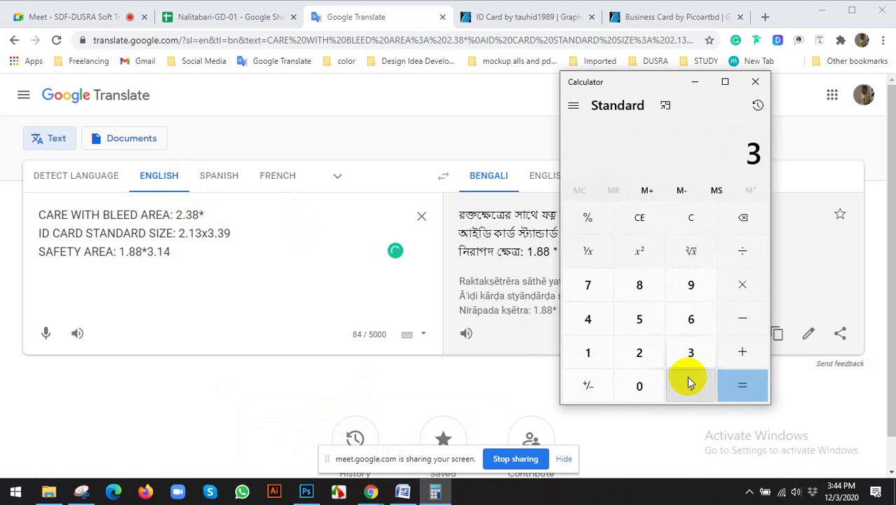
left_click(691, 386)
left_click(691, 353)
left_click(691, 285)
left_click(742, 351)
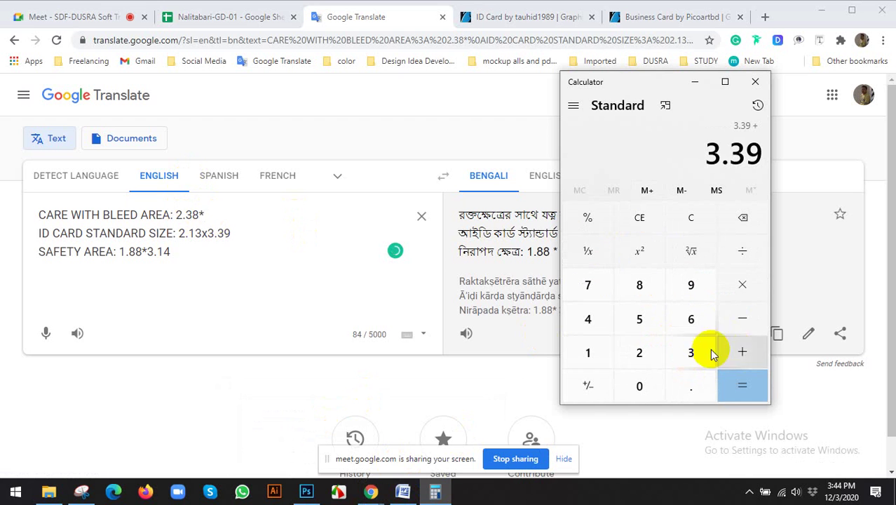
left_click(639, 386)
left_click(691, 386)
left_click(639, 353)
left_click(639, 319)
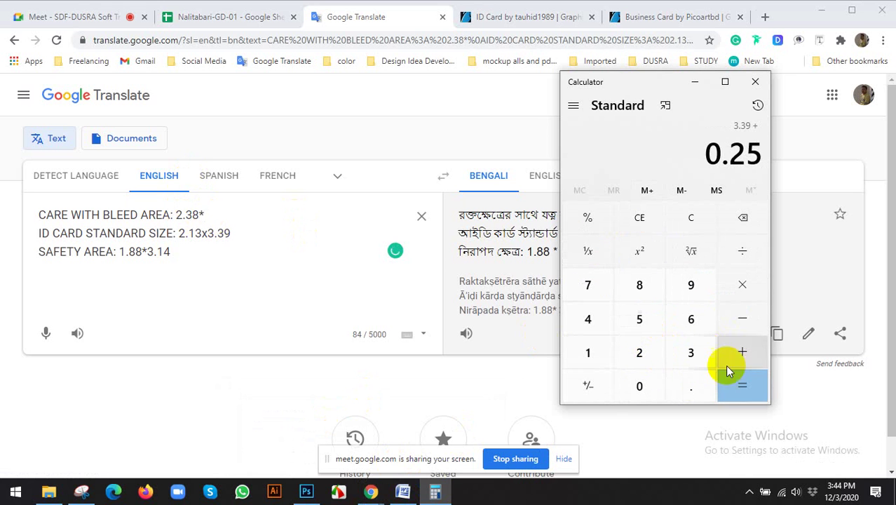
left_click(742, 385)
Step: Complete the bleed line with 3.64, then return to the Meet call
left_click(218, 214)
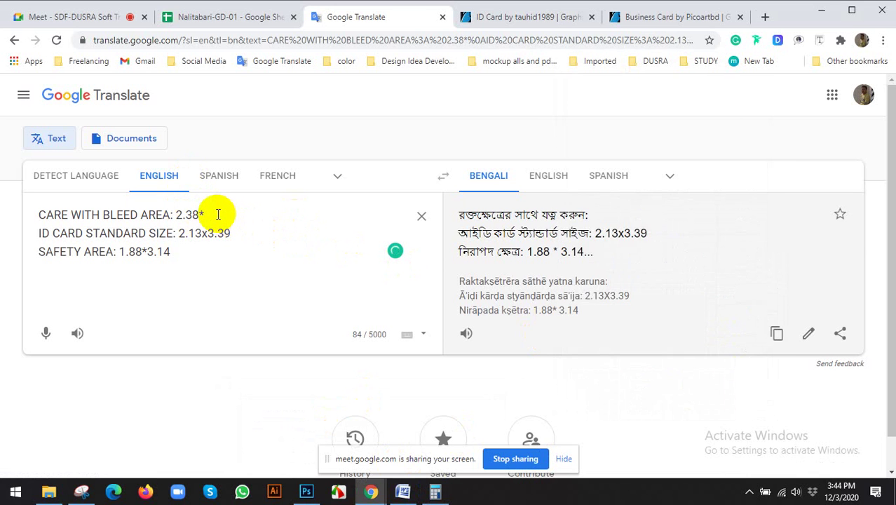
type("3.")
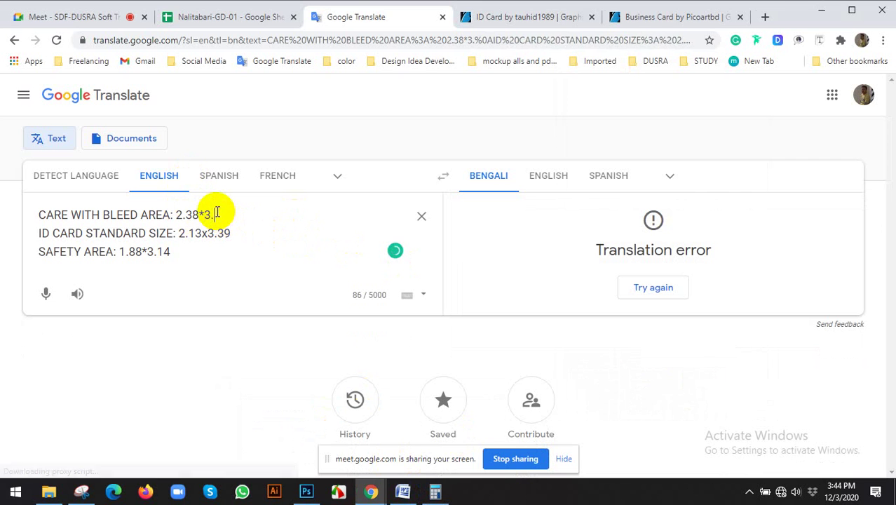
type("64")
left_click(88, 15)
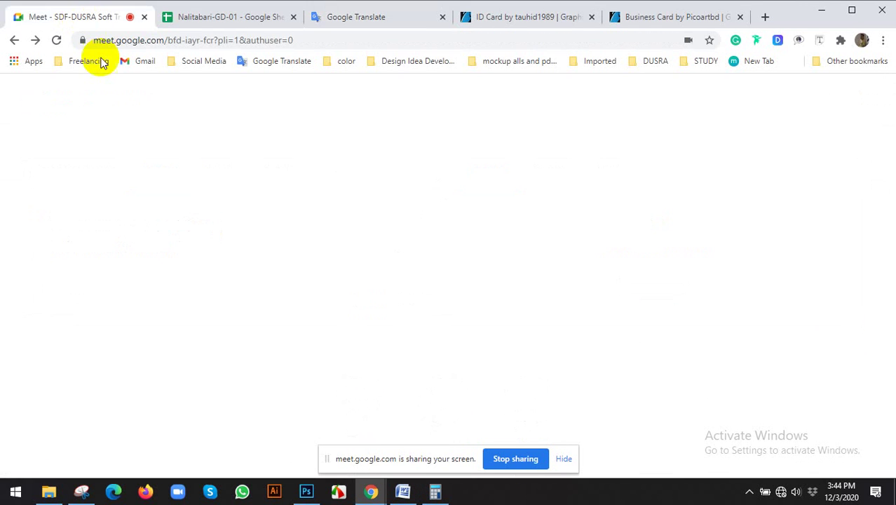
Step: Hide the sharing notice and reconnect to the wireless network so Meet rejoins
left_click(564, 458)
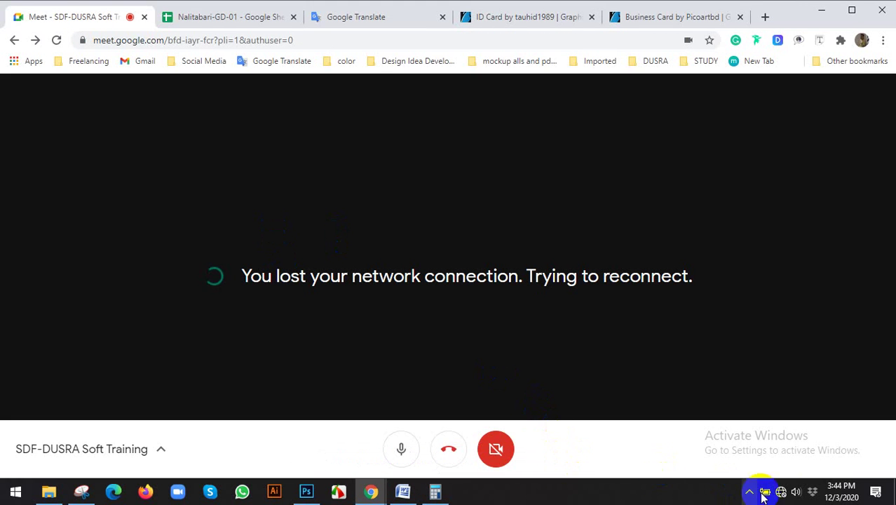
left_click(782, 492)
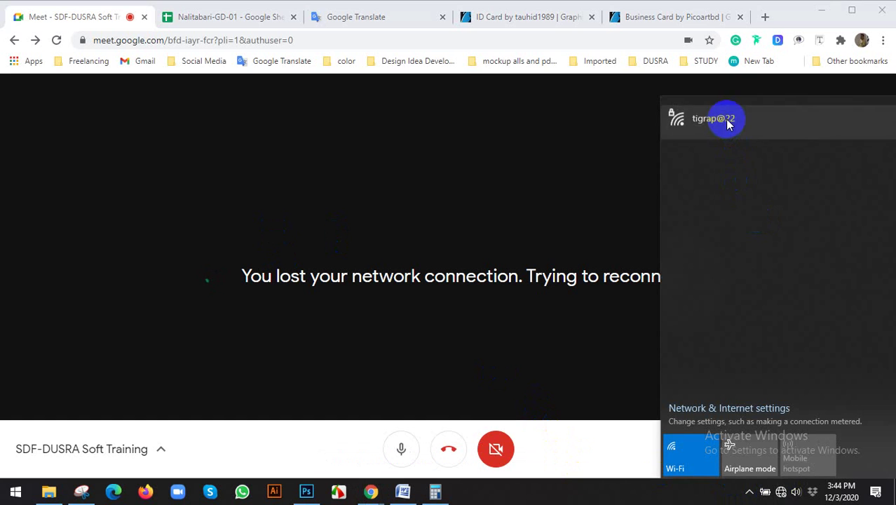
left_click(726, 121)
left_click(826, 178)
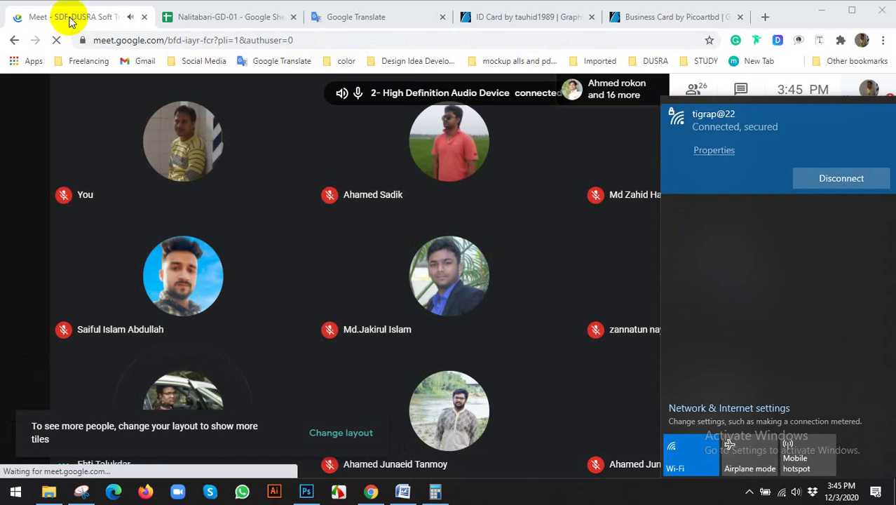
left_click(466, 197)
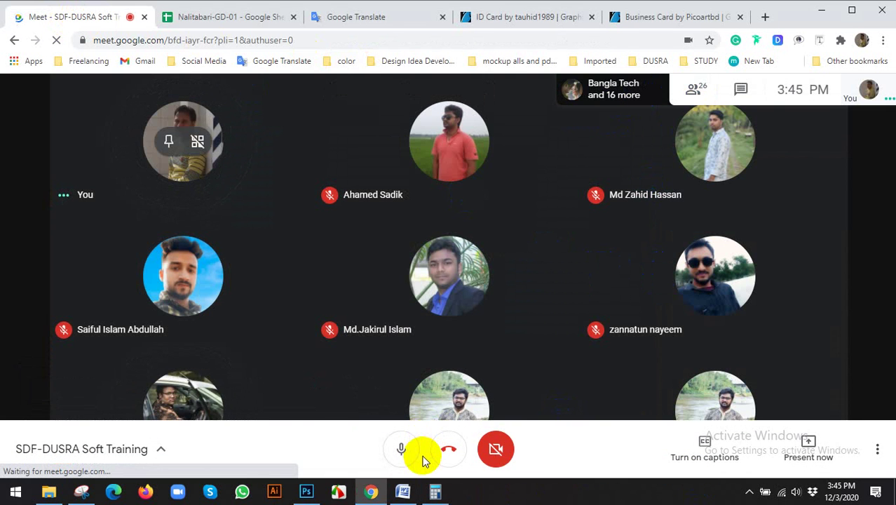
Step: Check the hidden tray icons, then switch to the Google Translate page
left_click(749, 490)
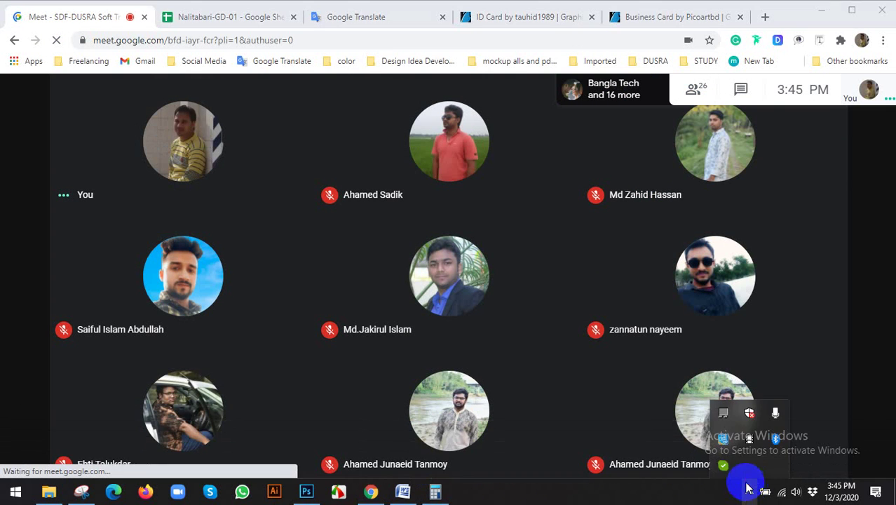
left_click(519, 380)
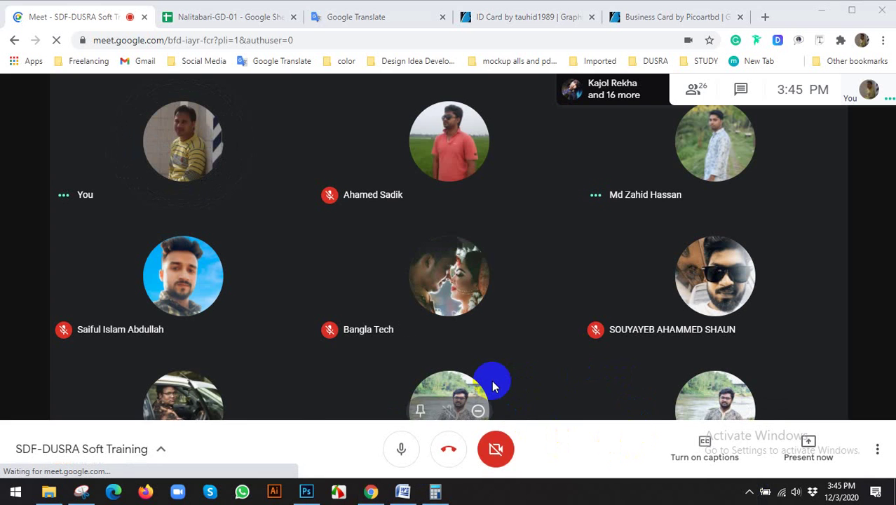
left_click(317, 17)
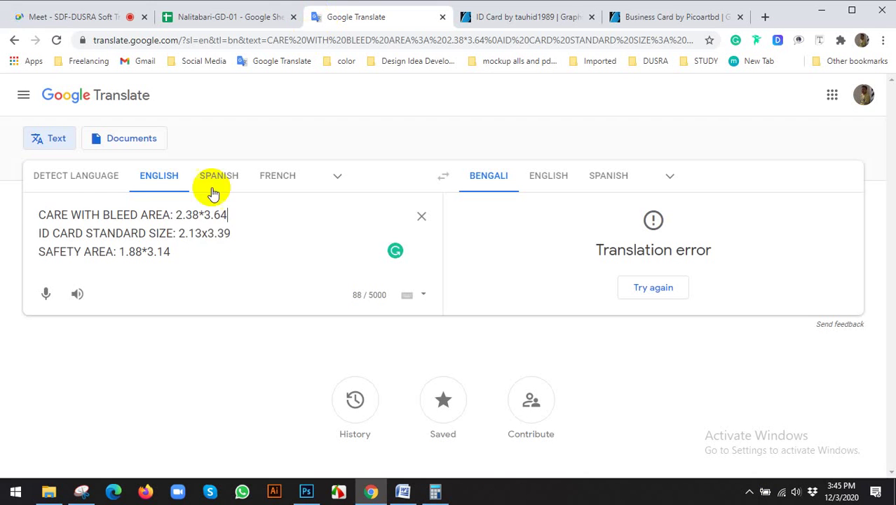
Step: Select the three ID card size lines without editing them, then return to the Meet call
left_click_drag(204, 256, 10, 210)
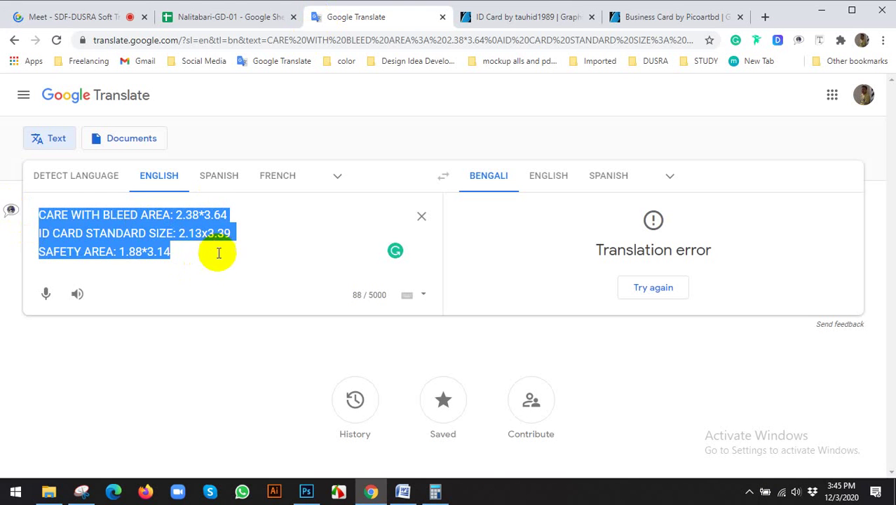
left_click(204, 254)
left_click_drag(204, 254, 24, 206)
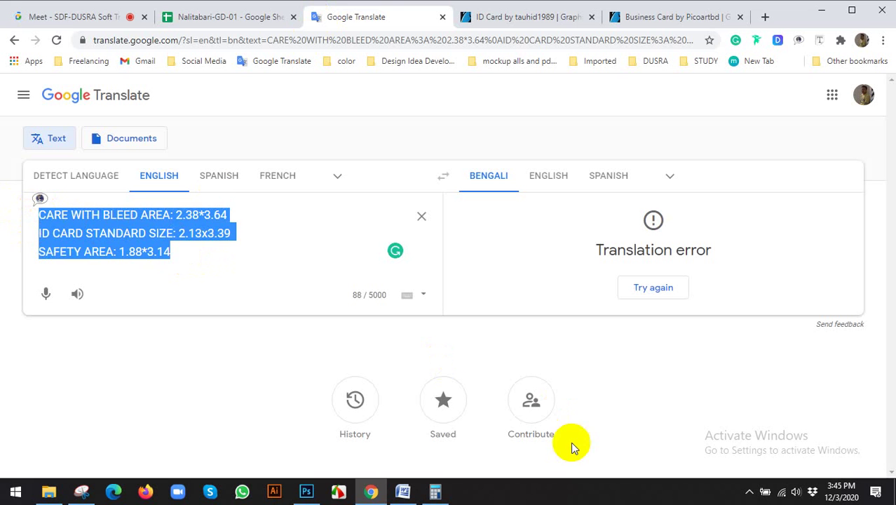
left_click(749, 492)
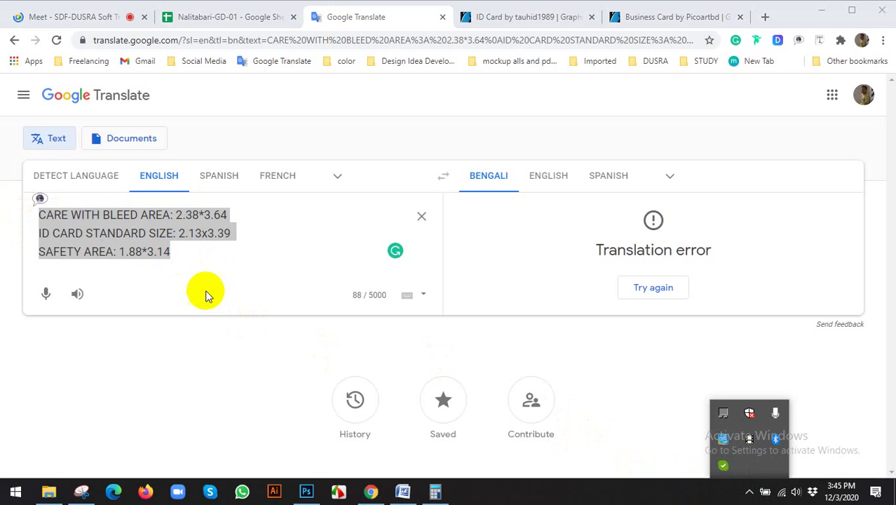
left_click(202, 242)
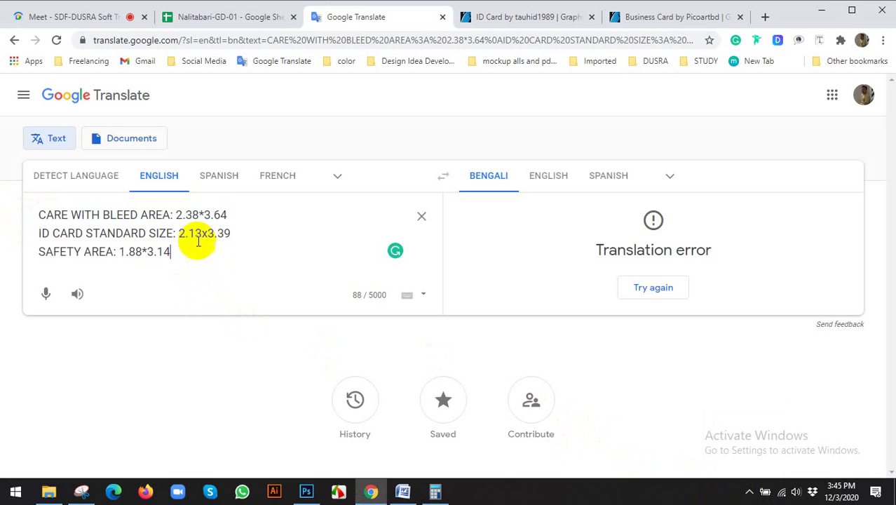
left_click(76, 16)
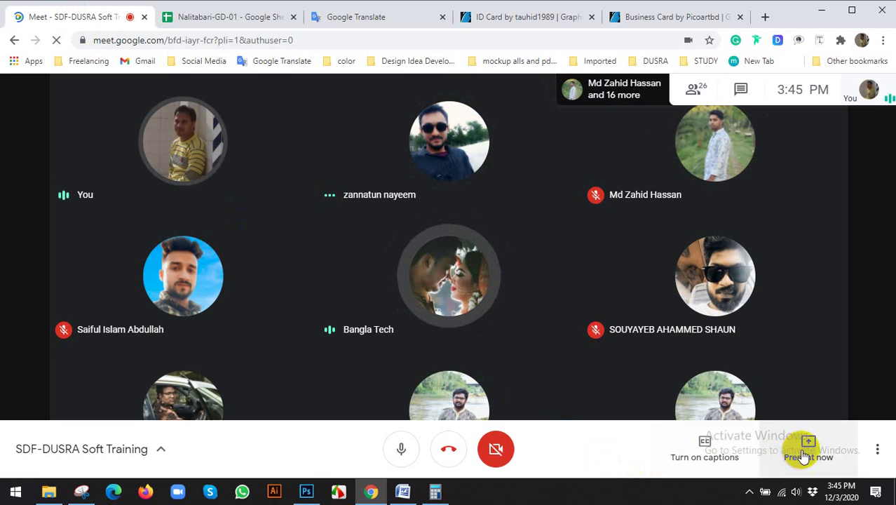
Step: Present your entire screen to the Meet call and hide the sharing notice
left_click(800, 456)
key("Return")
left_click(514, 261)
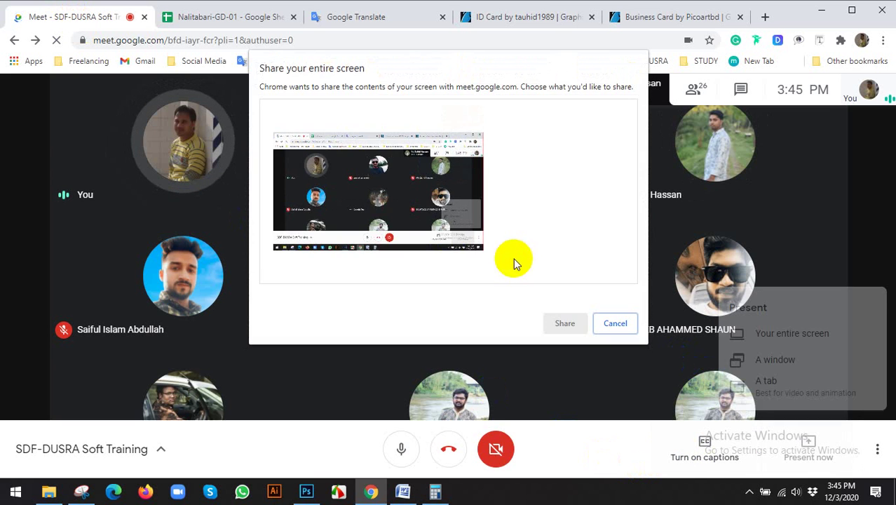
left_click(566, 321)
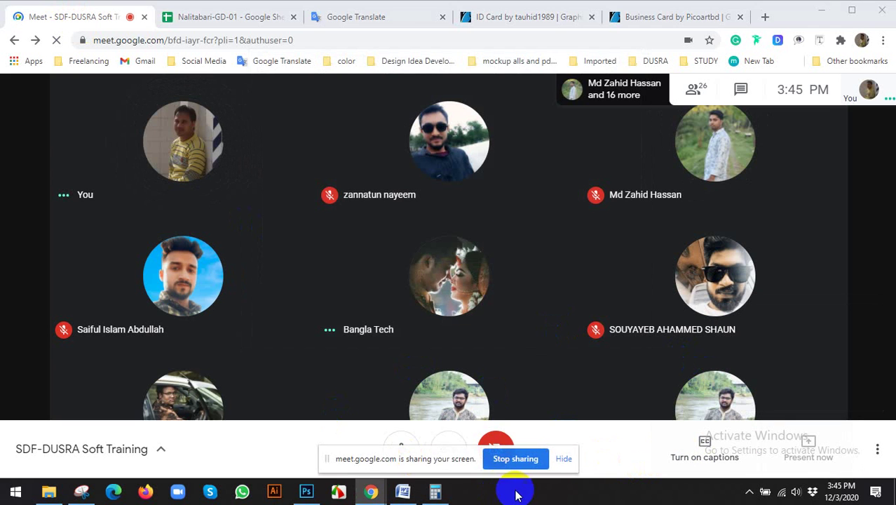
left_click(562, 458)
Step: Bring up the Google Translate page and select its three size lines
left_click(307, 491)
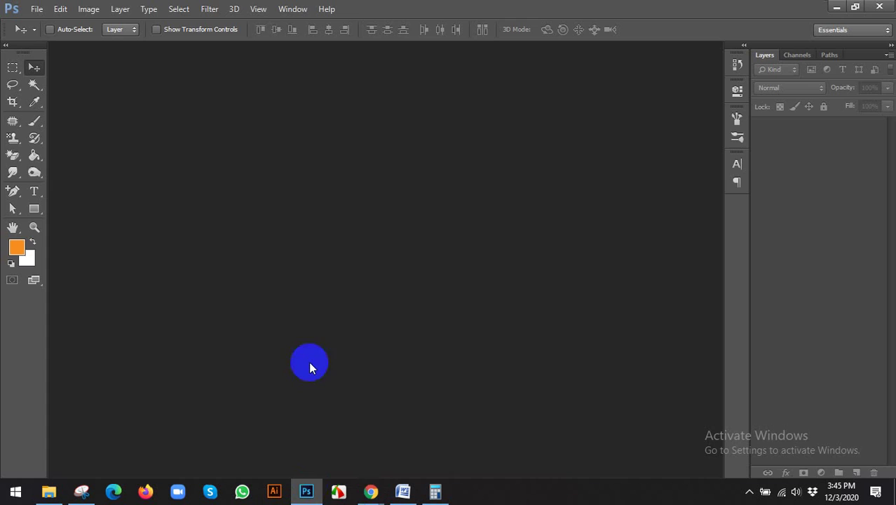
left_click(371, 491)
left_click(305, 430)
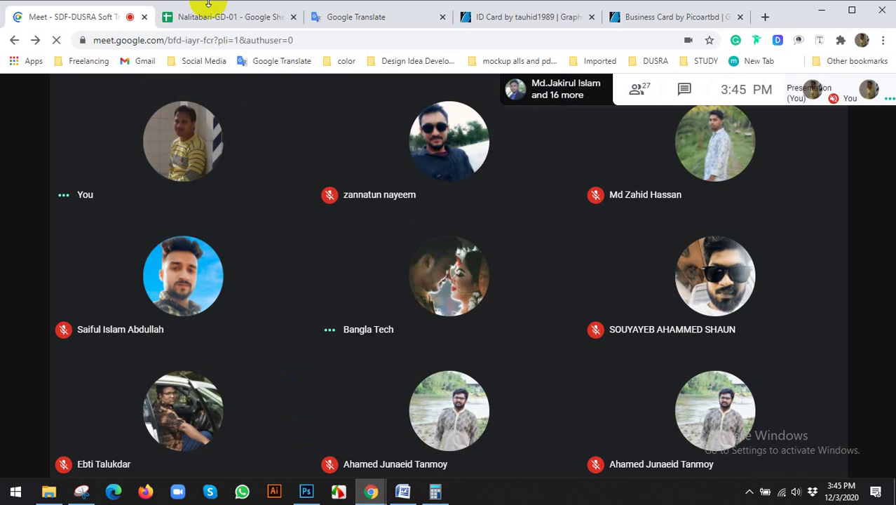
left_click(387, 18)
left_click_drag(220, 250, 17, 223)
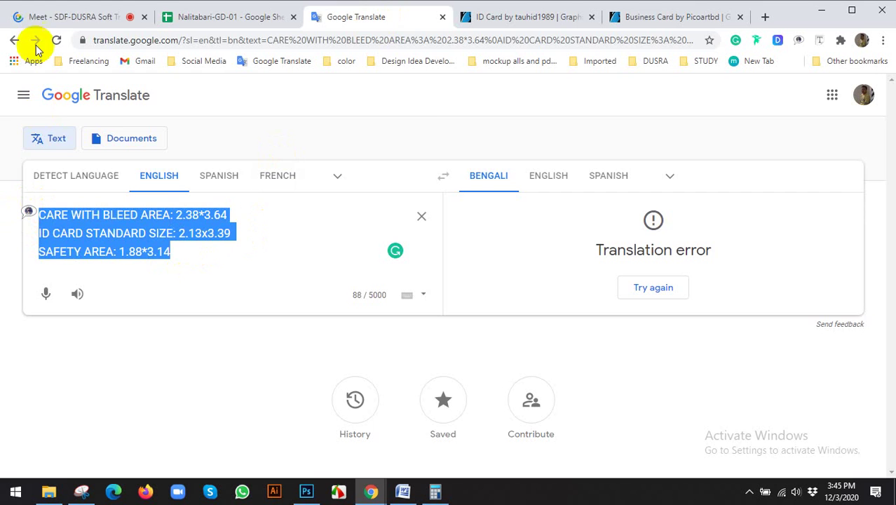
Step: Highlight the safety 1.88*3.14, standard 2.13x3.39 and bleed 2.38*3.64 size lines
left_click(36, 19)
left_click(352, 17)
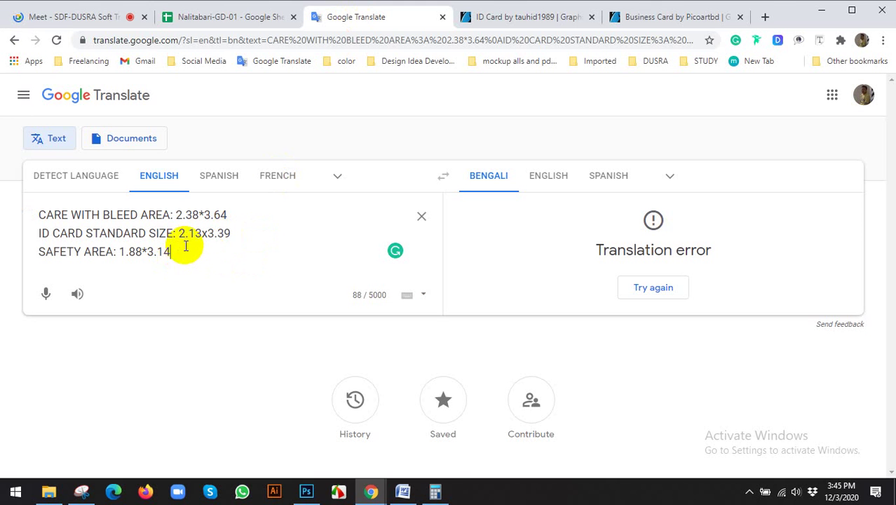
left_click_drag(180, 251, 31, 254)
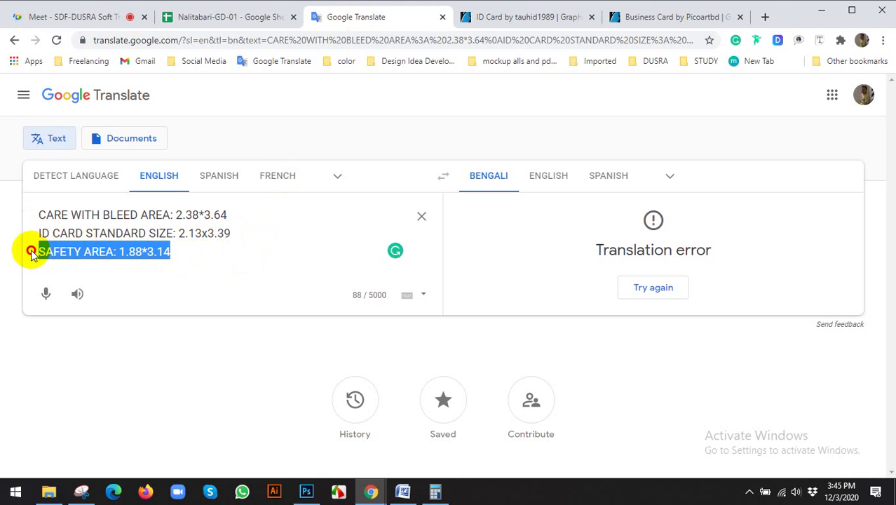
left_click_drag(231, 232, 37, 233)
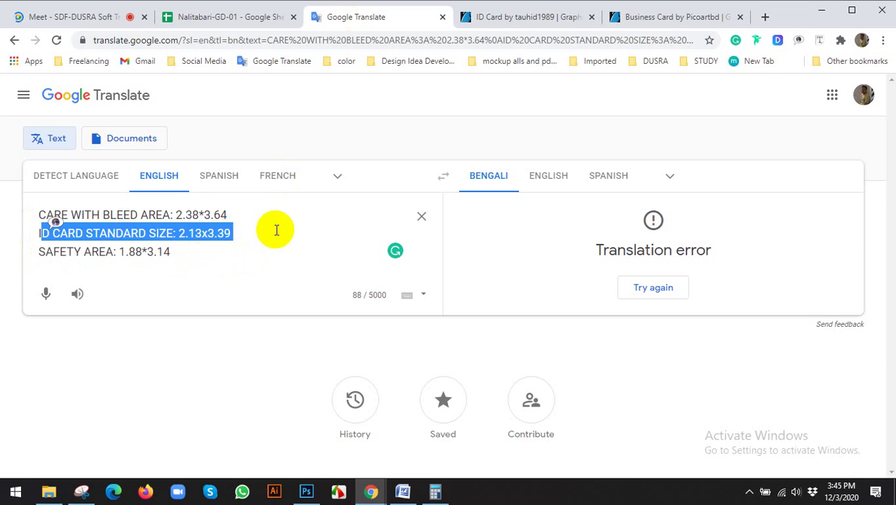
left_click_drag(228, 214, 23, 216)
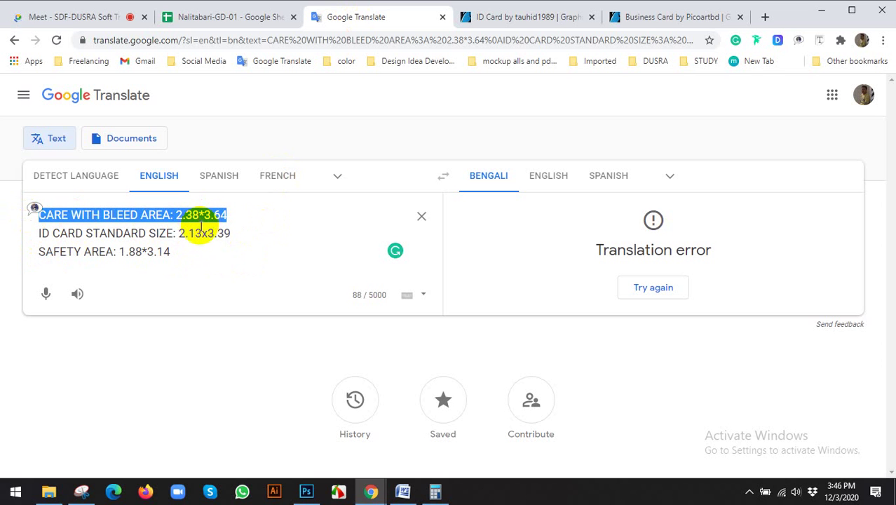
left_click_drag(233, 233, 168, 238)
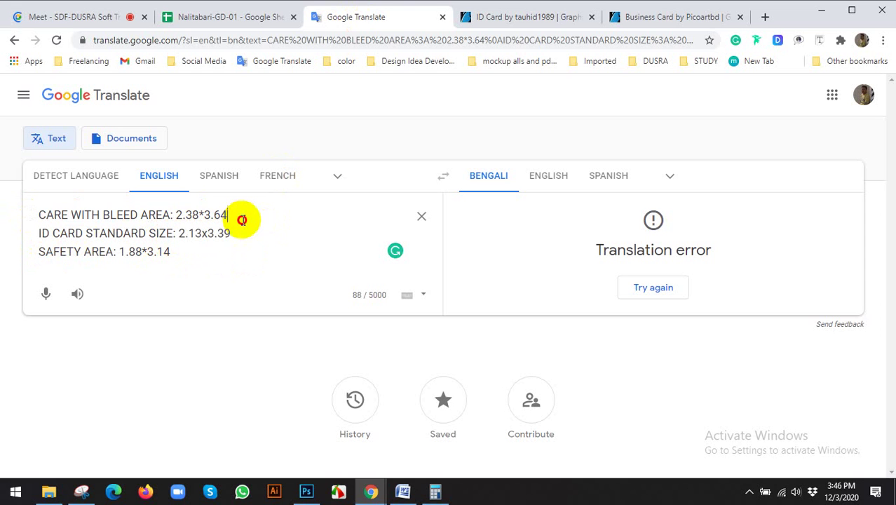
left_click_drag(240, 216, 173, 218)
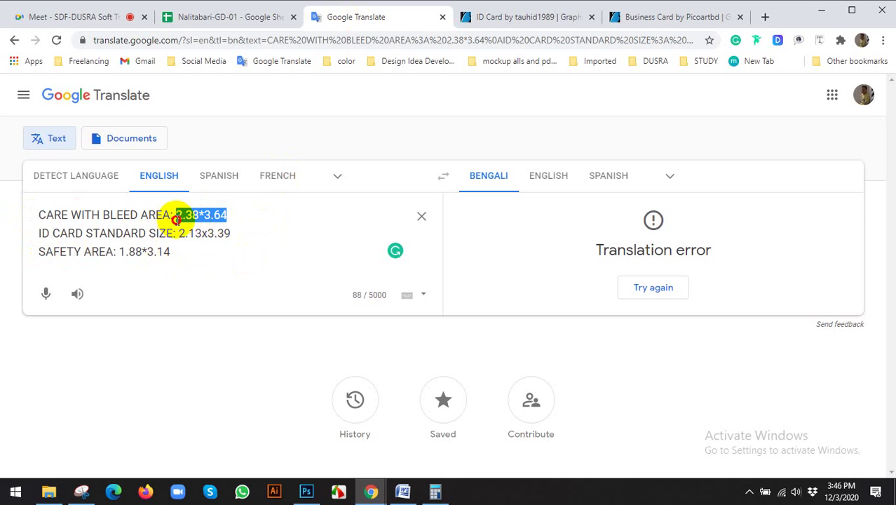
Step: Open the Meet call's participant list and scroll through it, then return to Translate
left_click(77, 18)
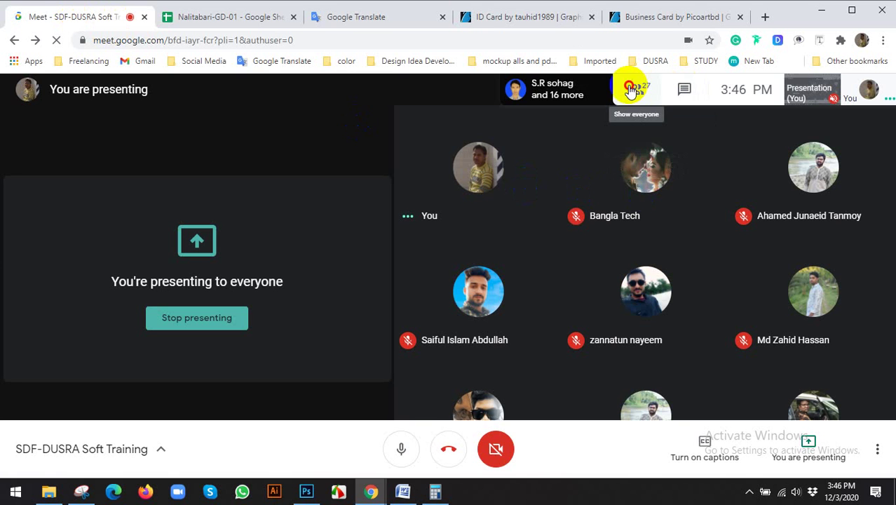
left_click(636, 87)
scroll(763, 294, "down", 5)
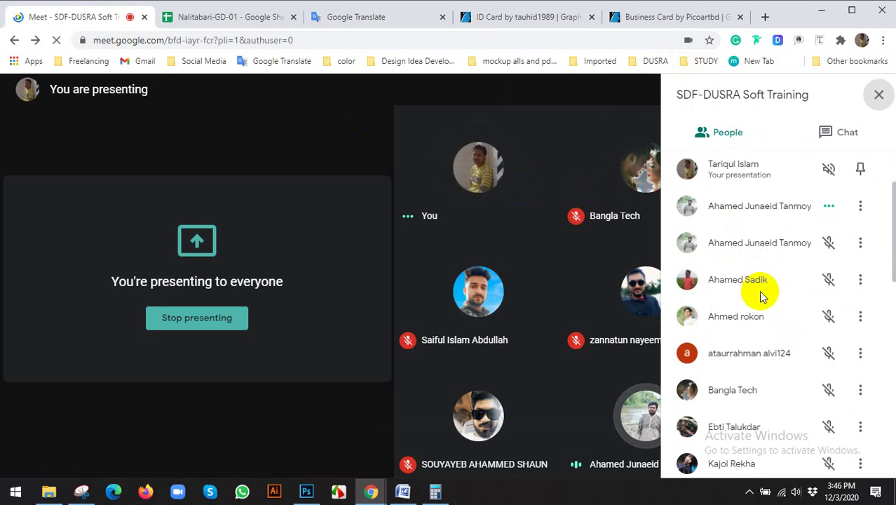
scroll(763, 294, "up", 4)
scroll(763, 291, "down", 10)
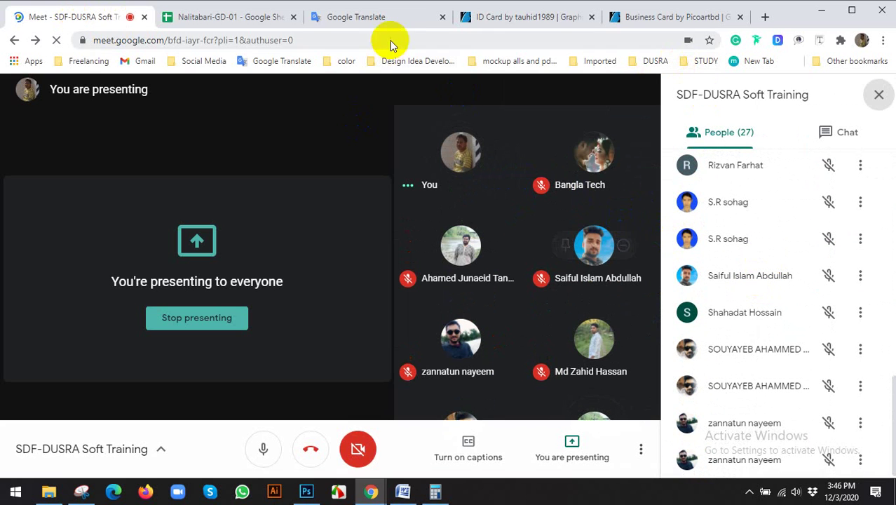
scroll(762, 260, "up", 7)
scroll(764, 261, "up", 5)
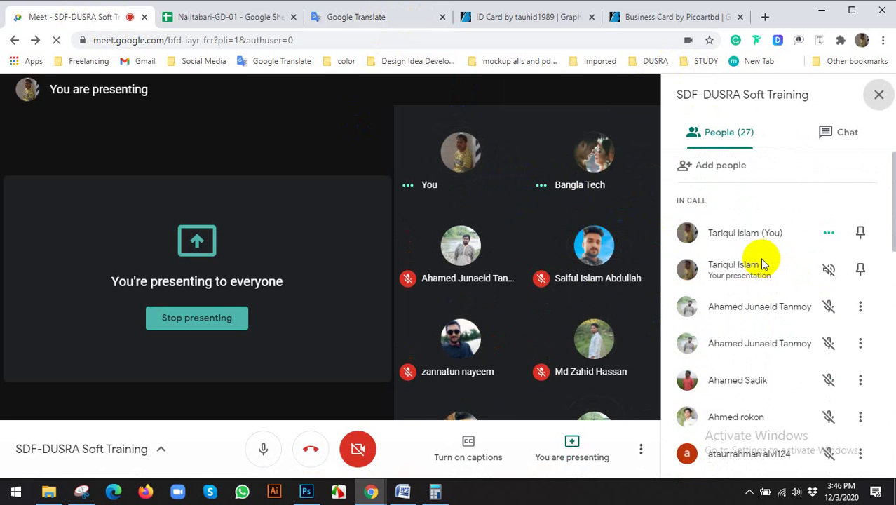
left_click(338, 19)
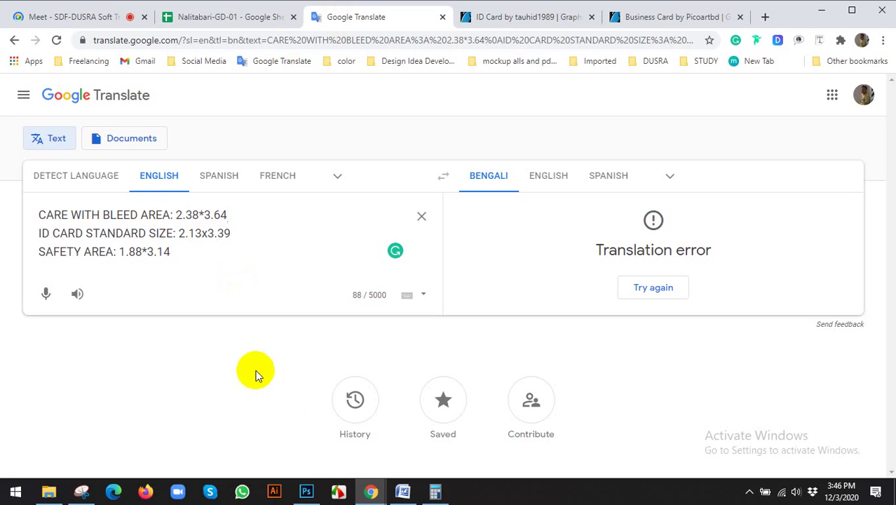
Step: Check the safety area size 1.88*3.14 in the Google Translate notes
left_click(306, 491)
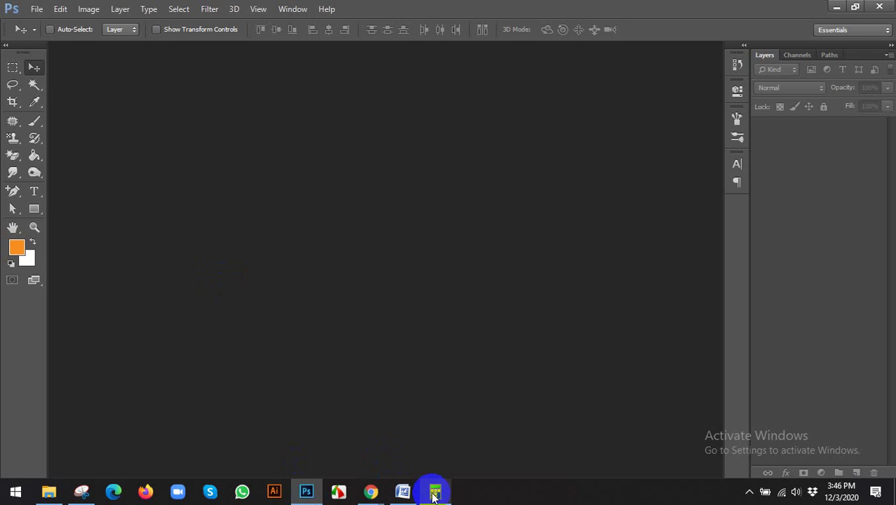
mouse_move(364, 489)
left_click(304, 402)
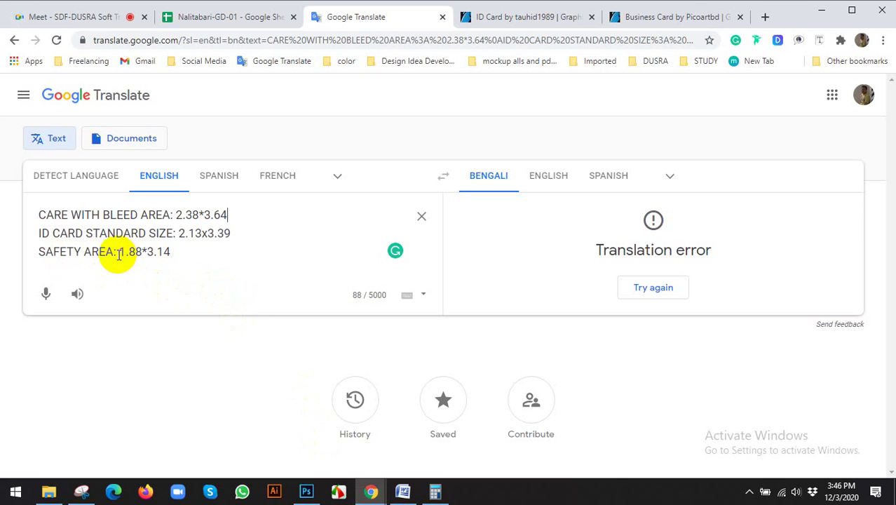
left_click_drag(119, 251, 173, 250)
Step: Start a new Photoshop document measured in inches, entering a width of 2.14
left_click(306, 491)
left_click(36, 9)
left_click(44, 26)
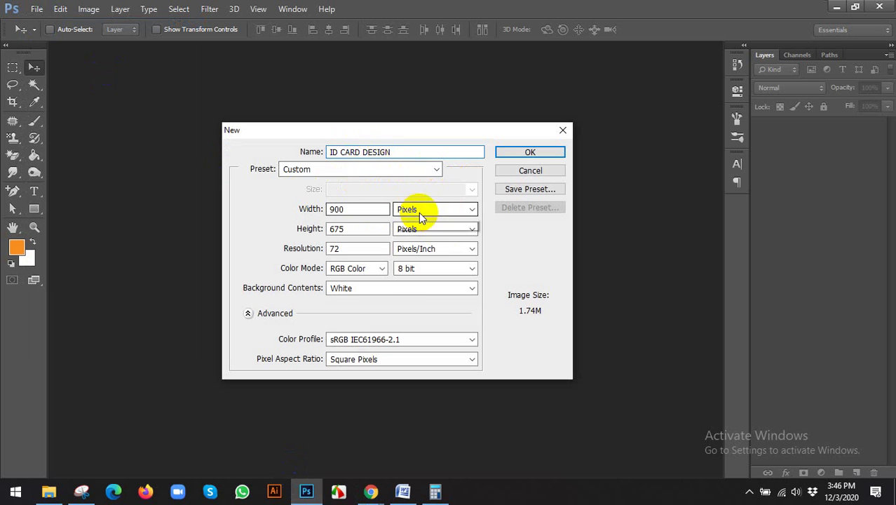
left_click(418, 210)
left_click(400, 231)
left_click_drag(367, 210, 268, 213)
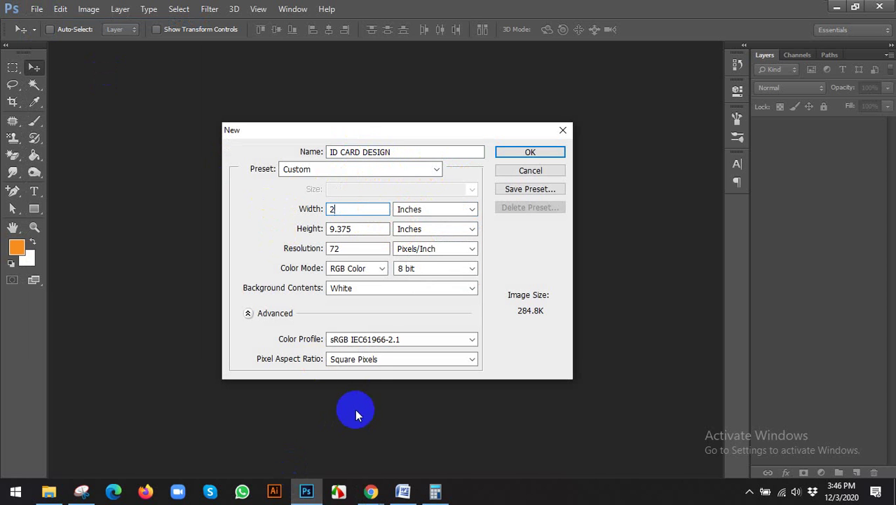
type("2.14")
left_click_drag(355, 223, 254, 233)
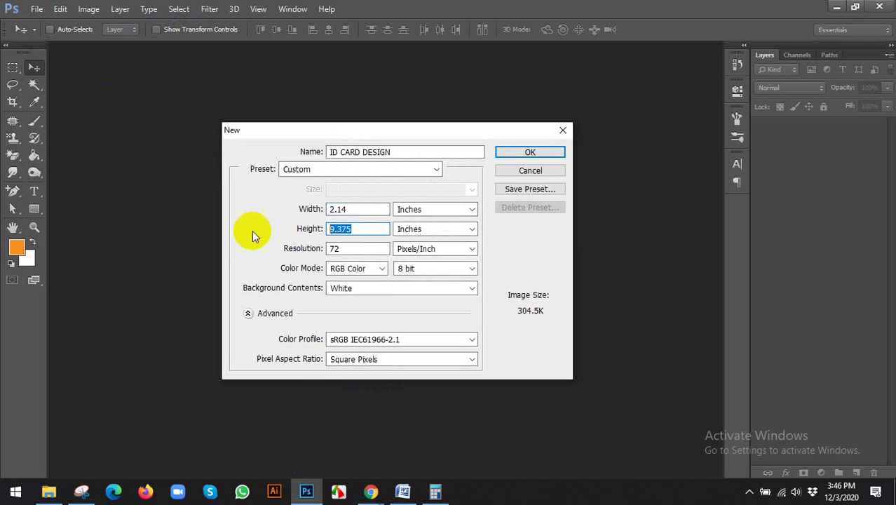
Step: Correct the new document size to 1.88 inches wide by 3.14 inches high
left_click(371, 493)
left_click(352, 442)
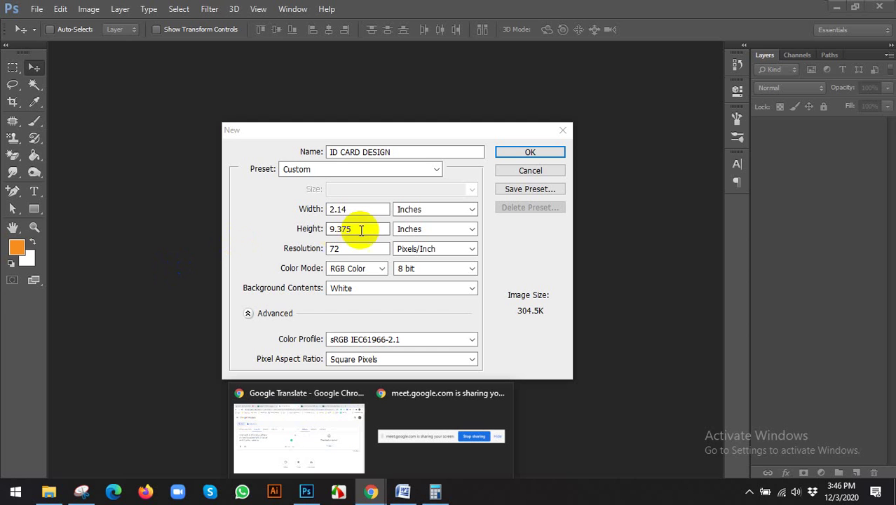
left_click(357, 211)
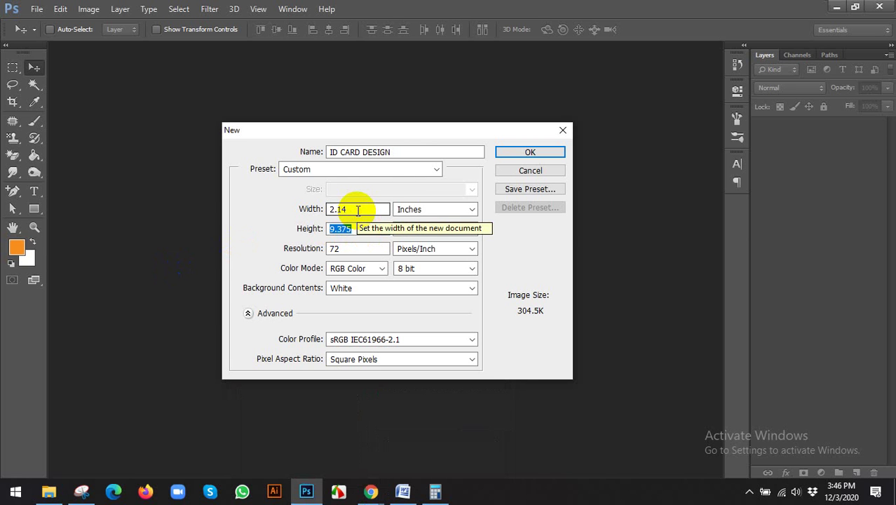
left_click_drag(358, 210, 310, 209)
type("1.")
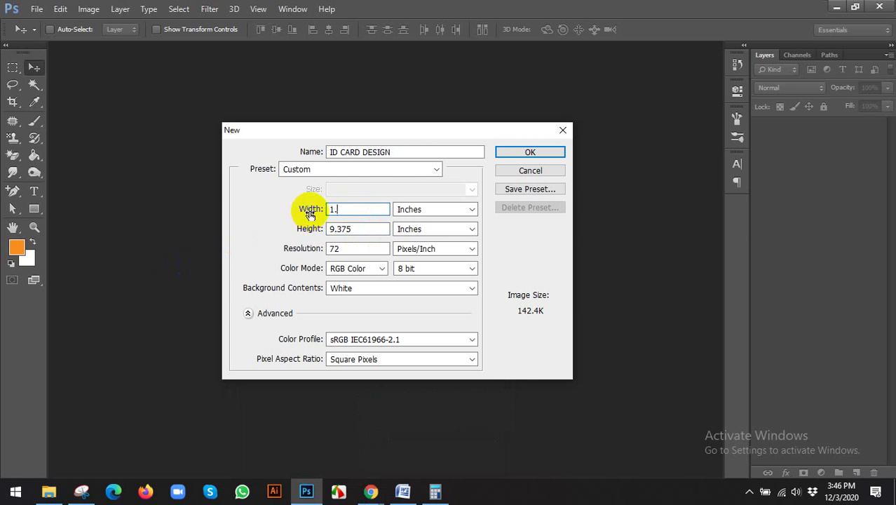
type("88")
key("Tab")
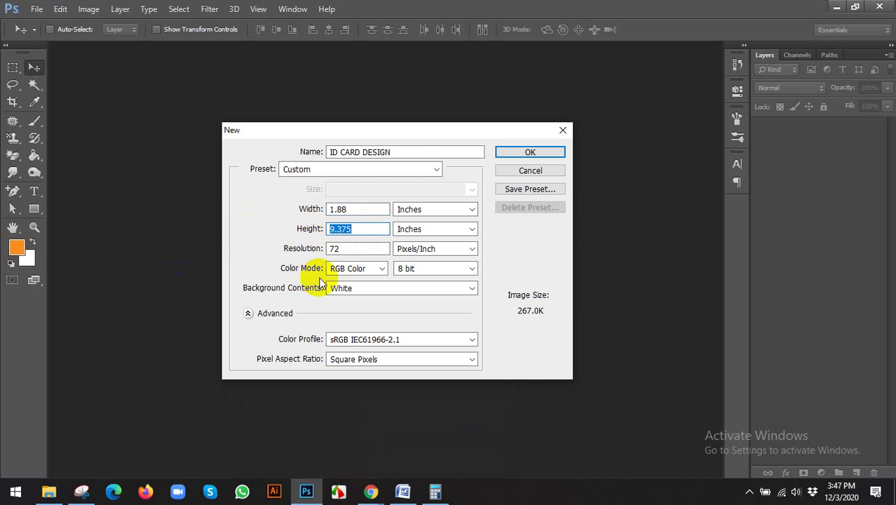
type("3.1")
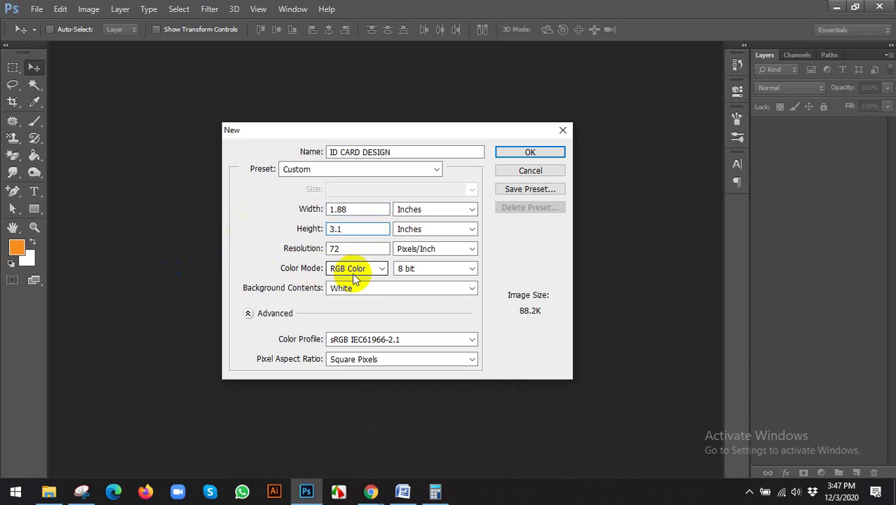
type("4")
Step: Recheck the SAFETY AREA: 1.88*3.14 line in the Google Translate notes
mouse_move(370, 491)
left_click(334, 419)
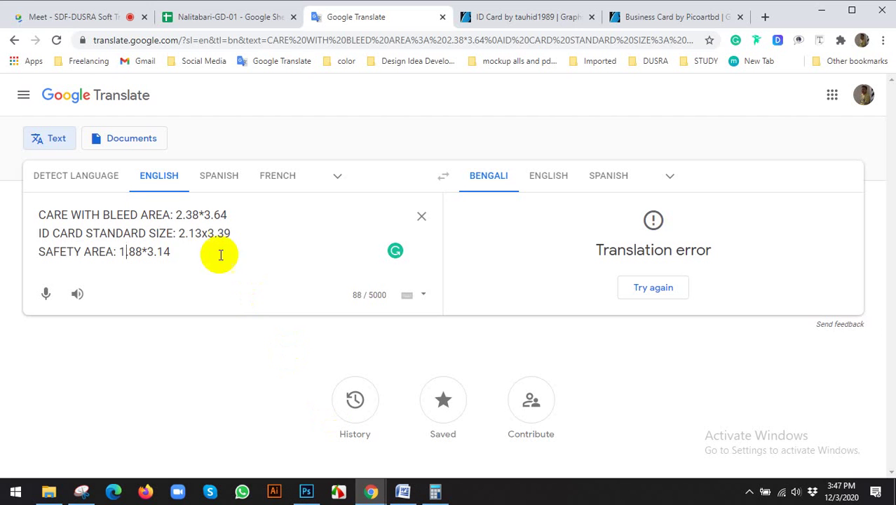
left_click_drag(220, 255, 28, 211)
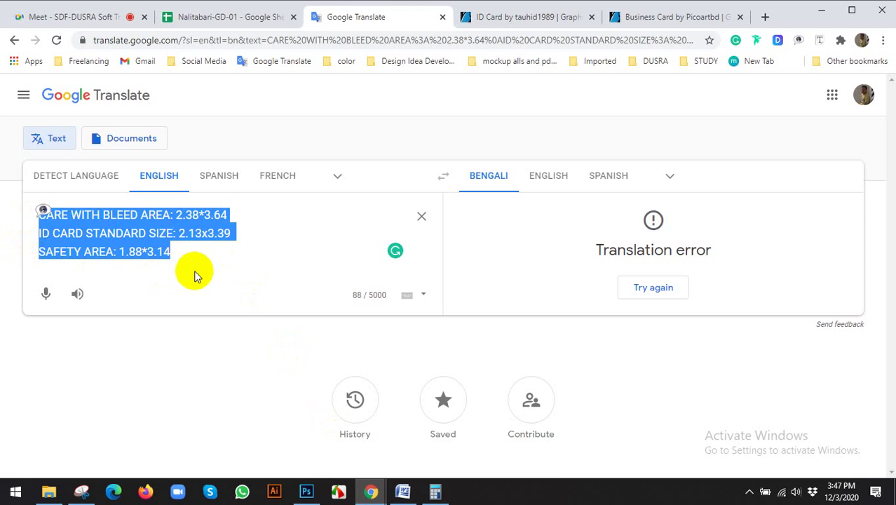
left_click(181, 254)
left_click_drag(180, 254, 6, 247)
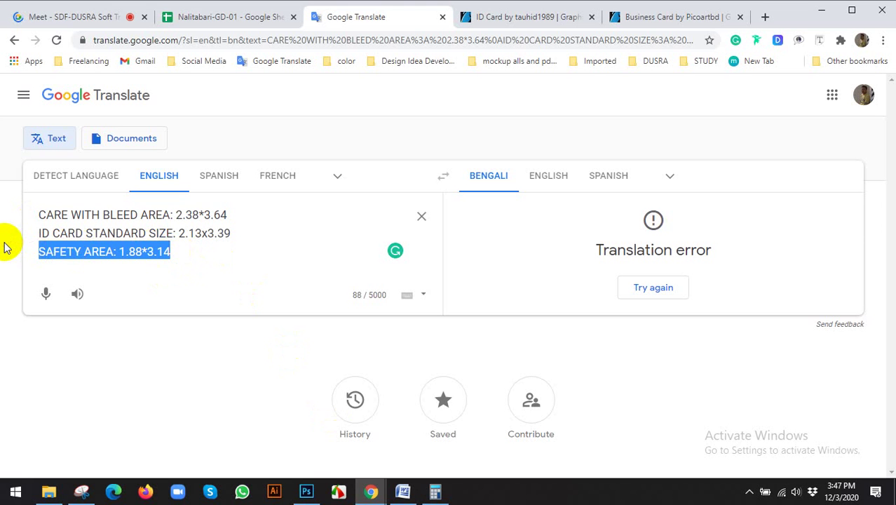
left_click(5, 244)
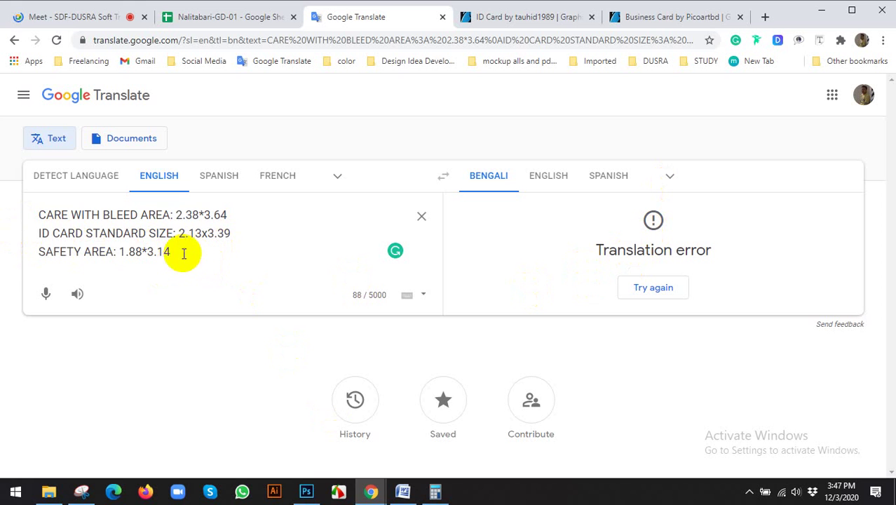
left_click_drag(184, 254, 42, 242)
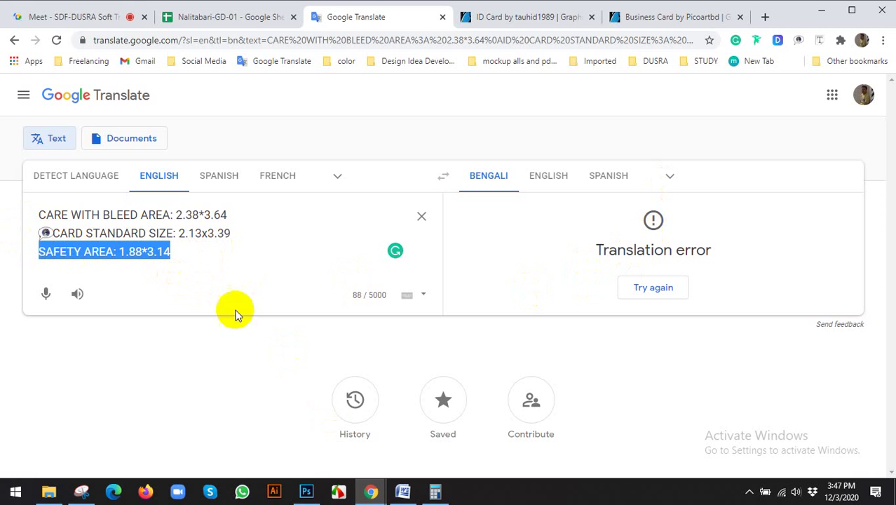
Step: Set 300 resolution and CMYK colour, and create the ID CARD DESIGN document
left_click(306, 492)
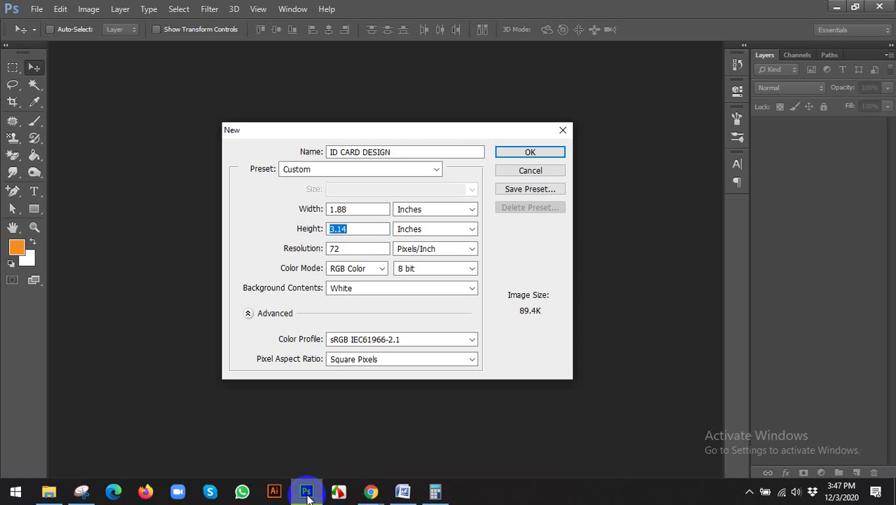
key("Tab")
type("3")
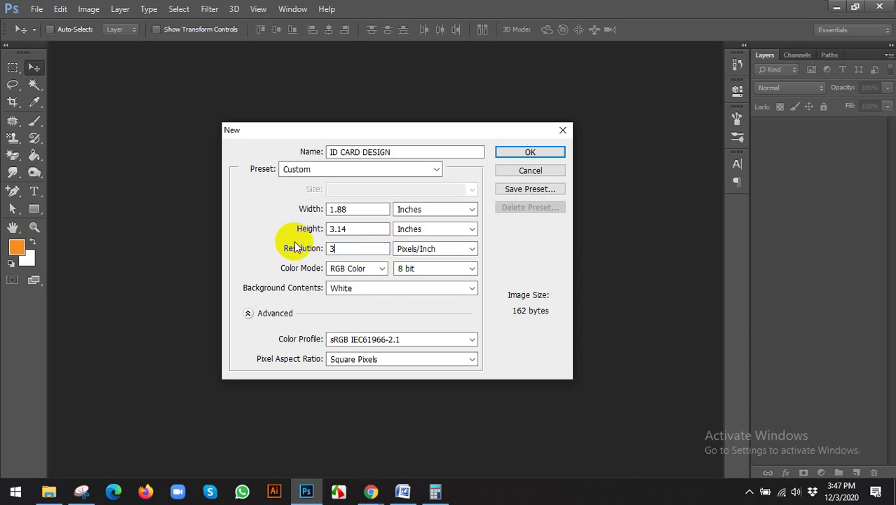
type("00")
left_click(377, 269)
left_click(355, 315)
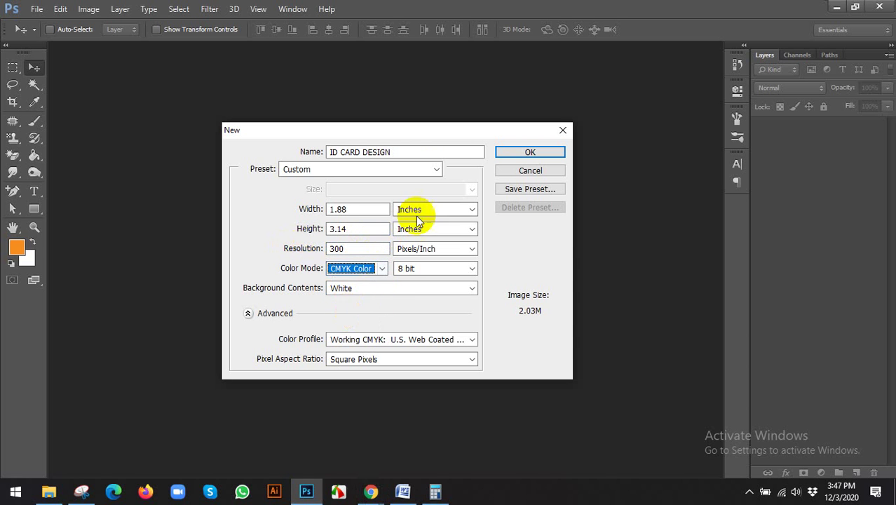
left_click(516, 153)
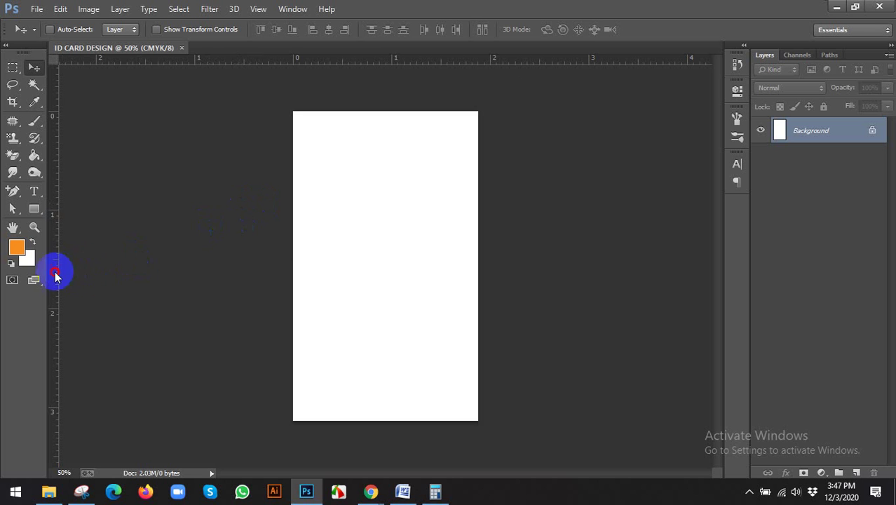
Step: Drag guides to the card's left, right, top and bottom edges
left_click_drag(56, 275, 293, 261)
left_click_drag(56, 257, 477, 262)
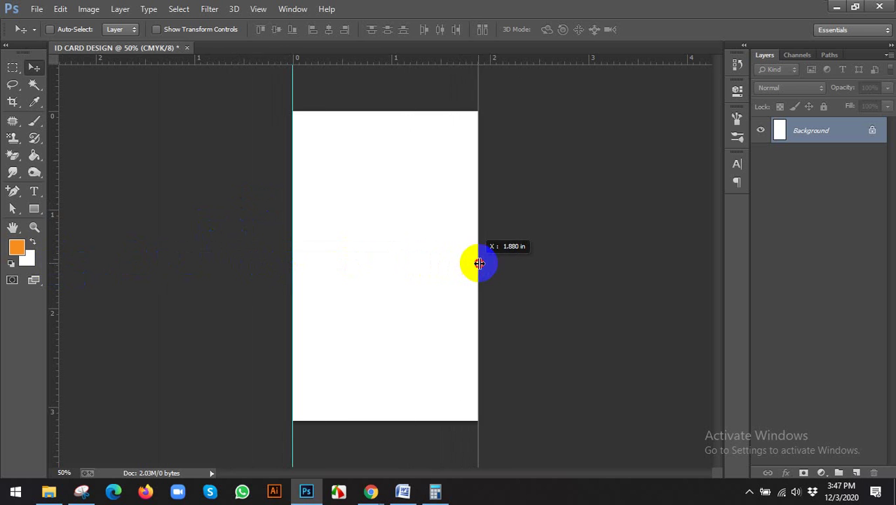
left_click_drag(383, 69, 380, 111)
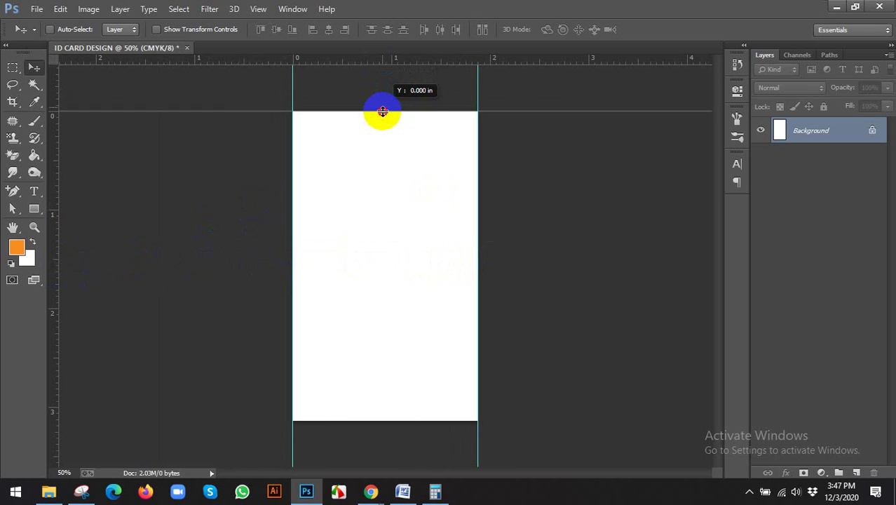
left_click_drag(54, 263, 54, 228)
left_click_drag(365, 66, 358, 421)
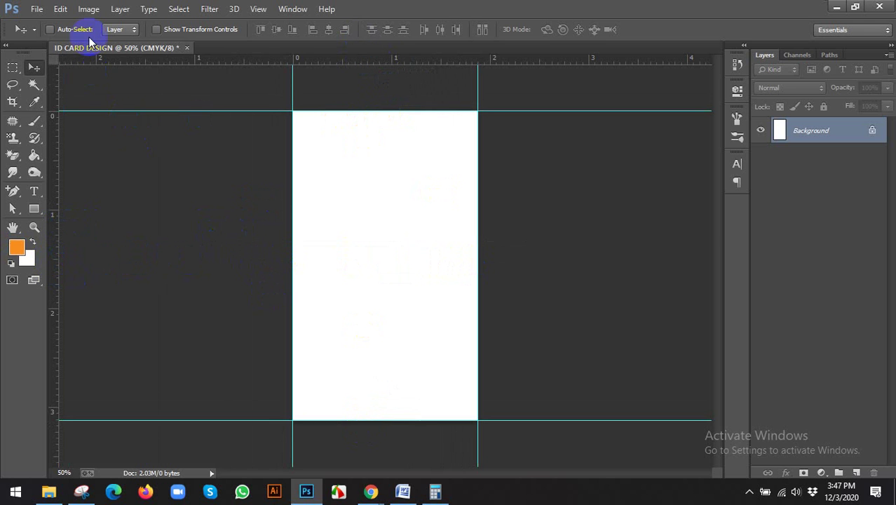
Step: Extend the canvas by 0.25 inches with a red bleed around the card
key("ctrl+alt+c")
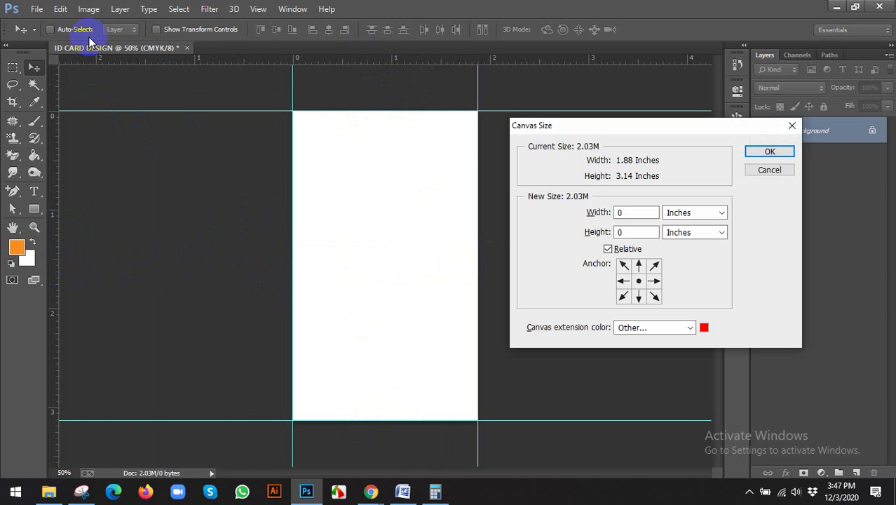
left_click(632, 214)
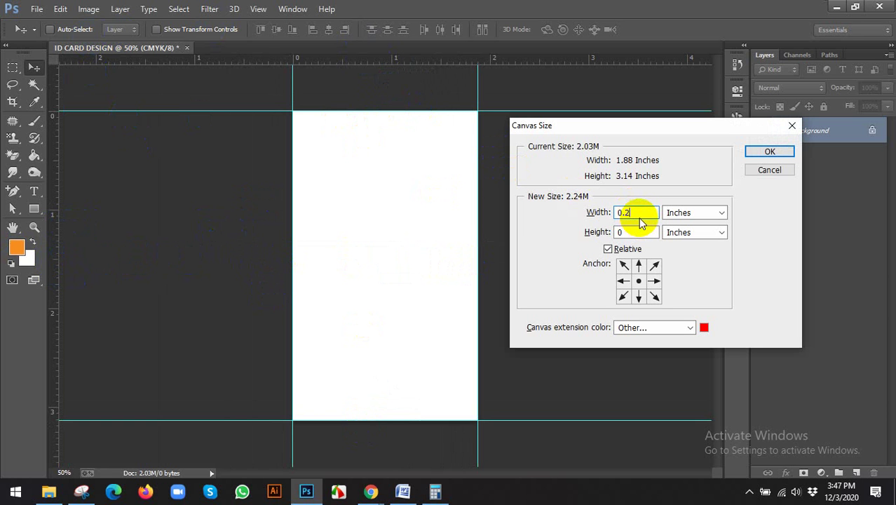
type(".25")
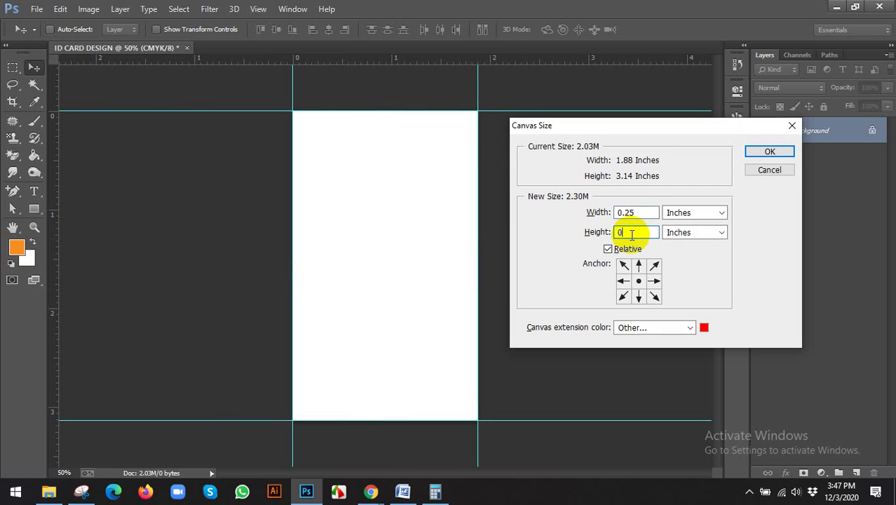
type(".25")
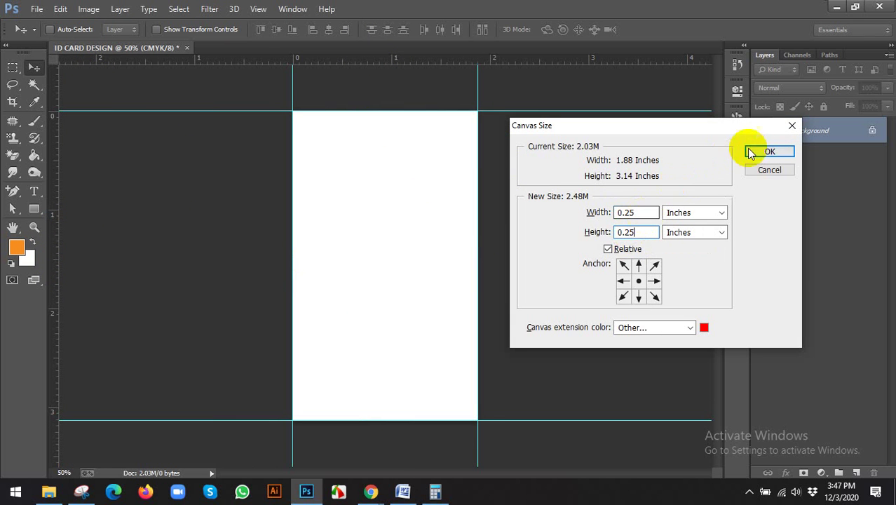
left_click(770, 152)
Step: Add guides at the left, top, right and bottom bleed edges
left_click_drag(48, 228, 280, 218)
left_click_drag(347, 61, 351, 98)
left_click_drag(56, 255, 491, 256)
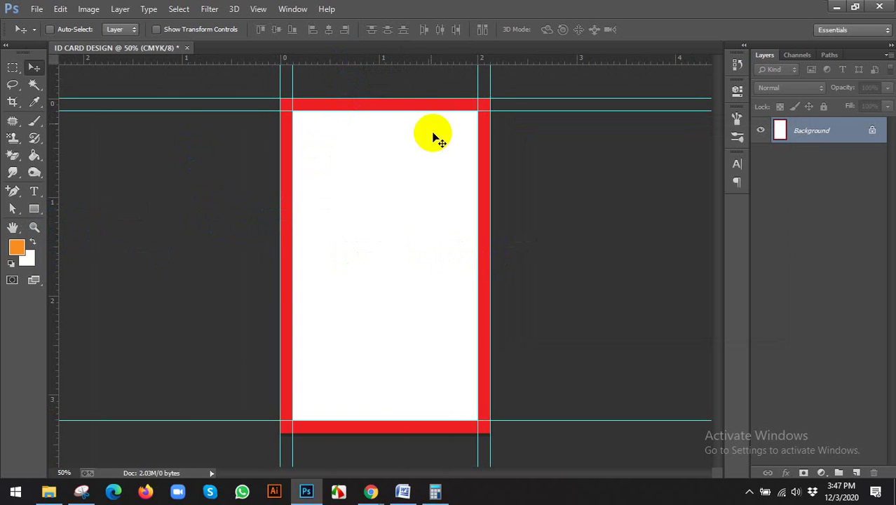
left_click_drag(412, 62, 415, 433)
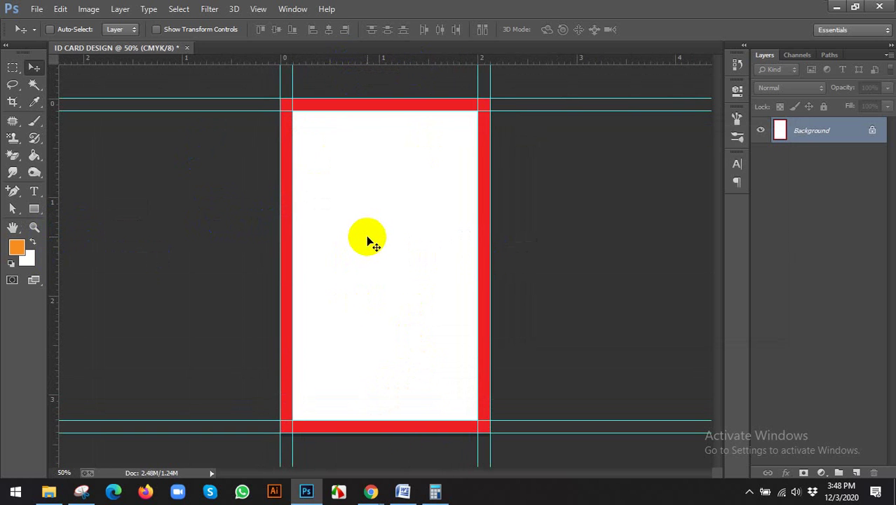
scroll(373, 242, "up", 1)
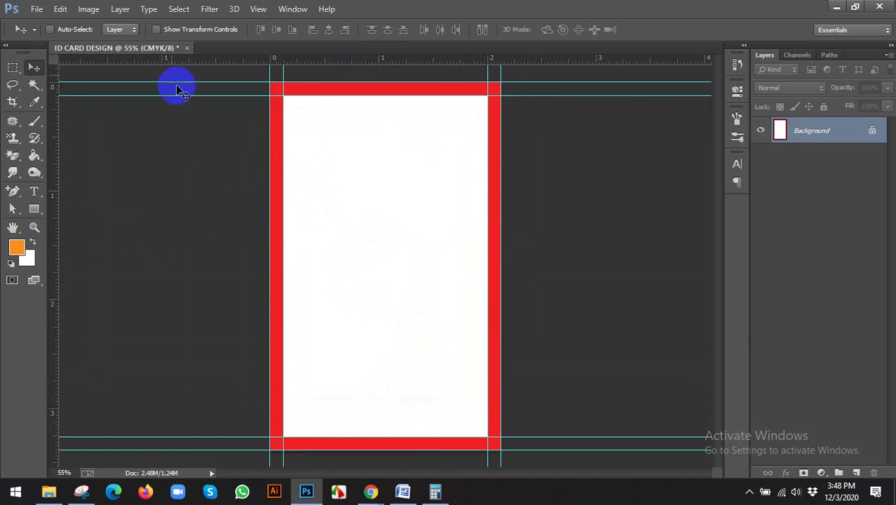
Step: Enlarge the canvas relatively by 0.25 × 0.2 inches with a red extension
left_click(88, 9)
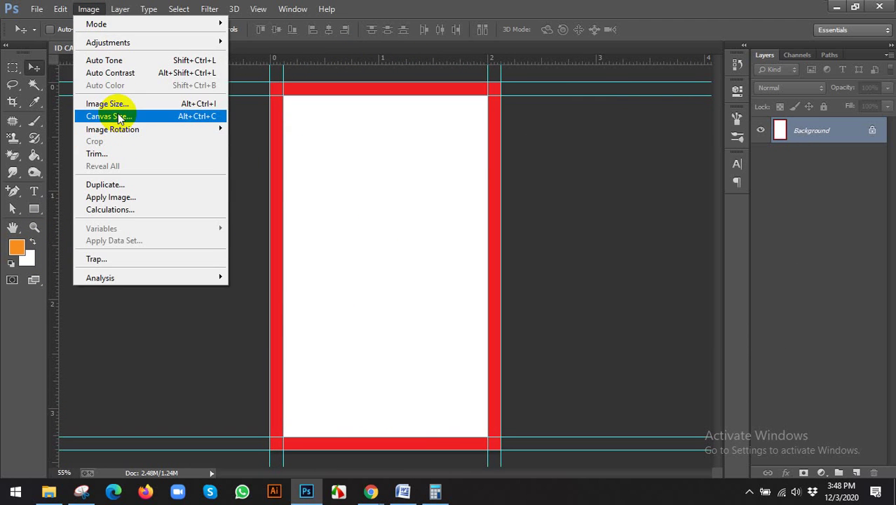
left_click(118, 117)
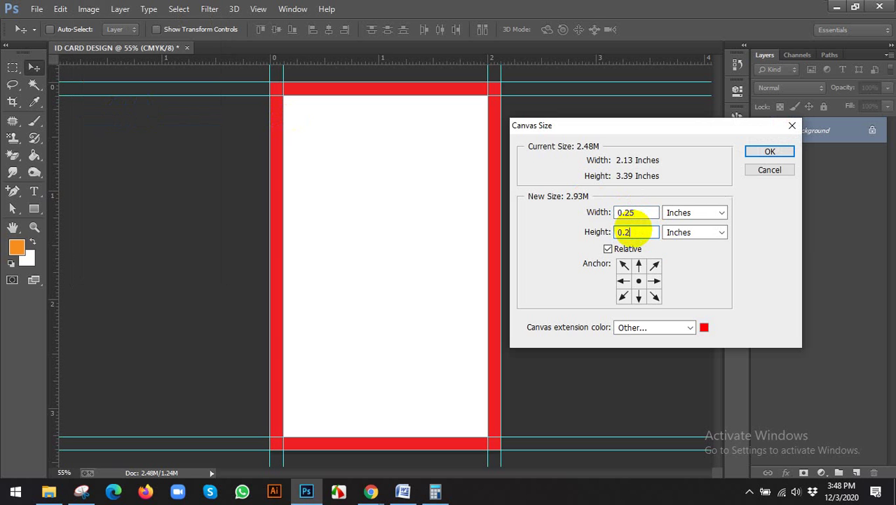
left_click(754, 152)
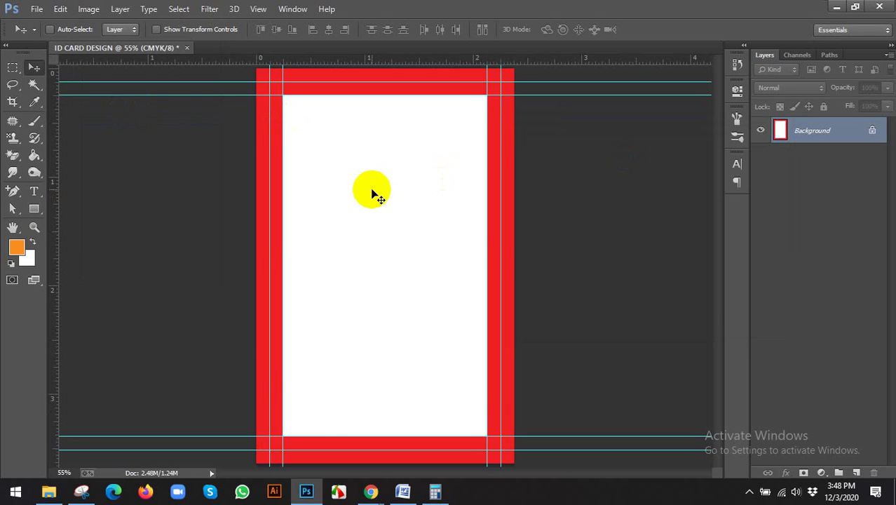
scroll(373, 193, "down", 1)
Step: Draw a navy rectangle over the whole canvas and delete the Background layer
left_click(34, 208)
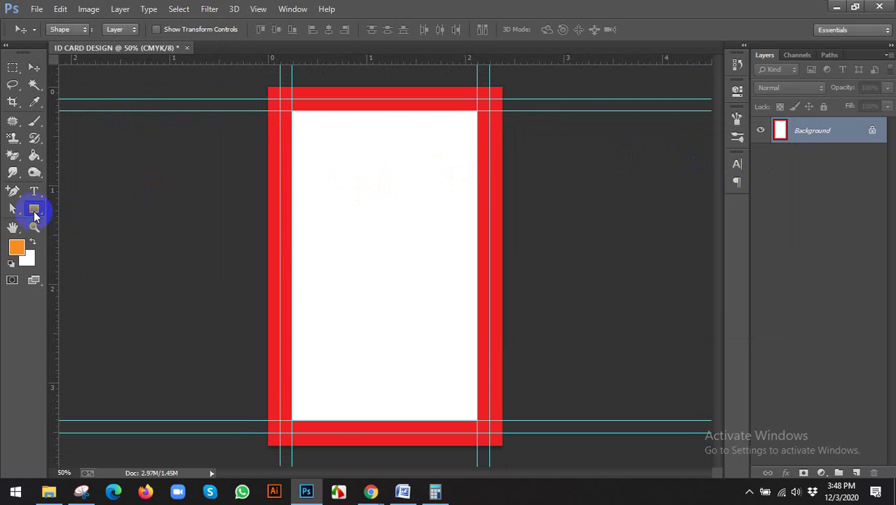
left_click_drag(267, 87, 500, 443)
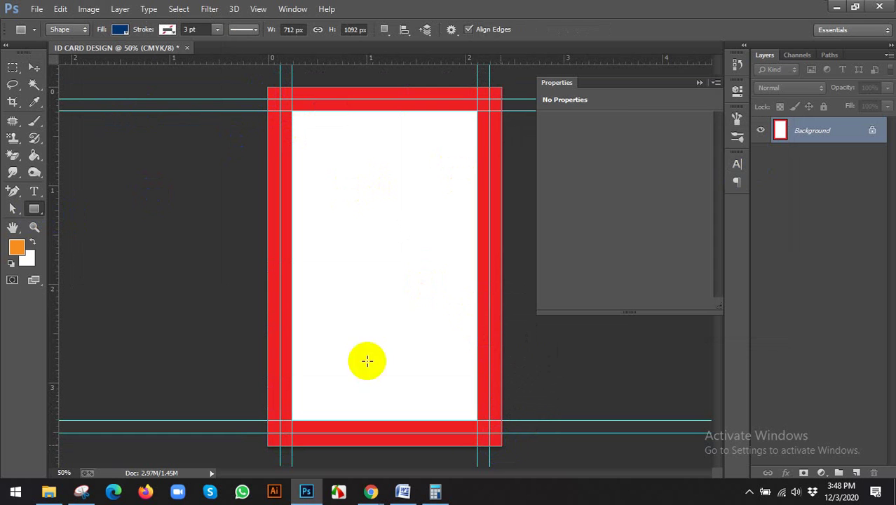
left_click(737, 89)
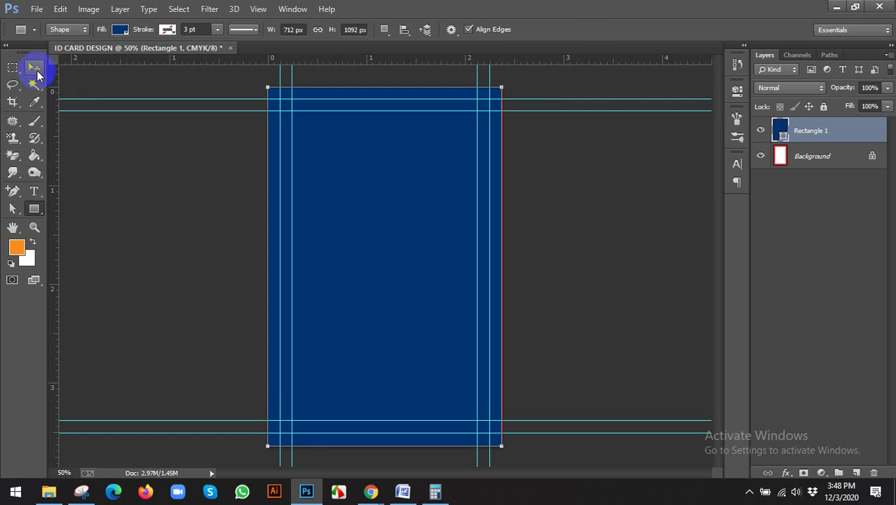
left_click(33, 68)
left_click(805, 163)
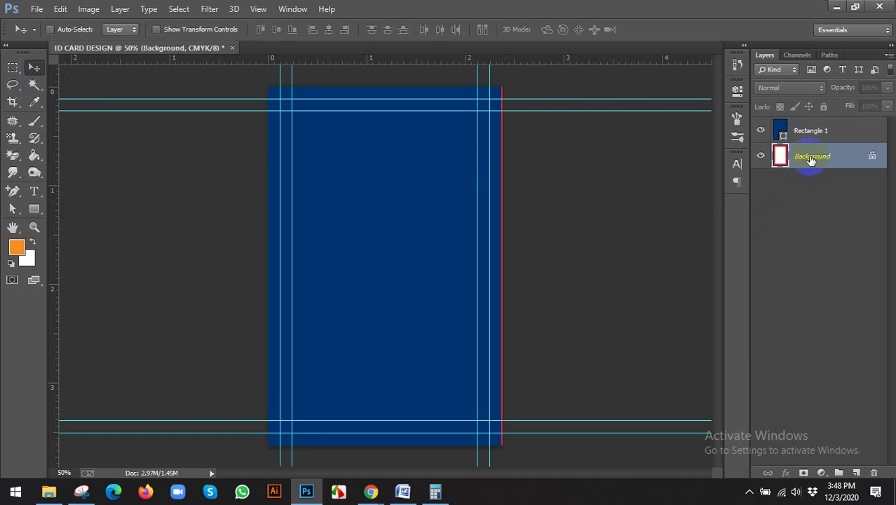
key("Delete")
Step: Free Transform the rectangle, stretching its right edge to the canvas edge
key("ctrl+plus")
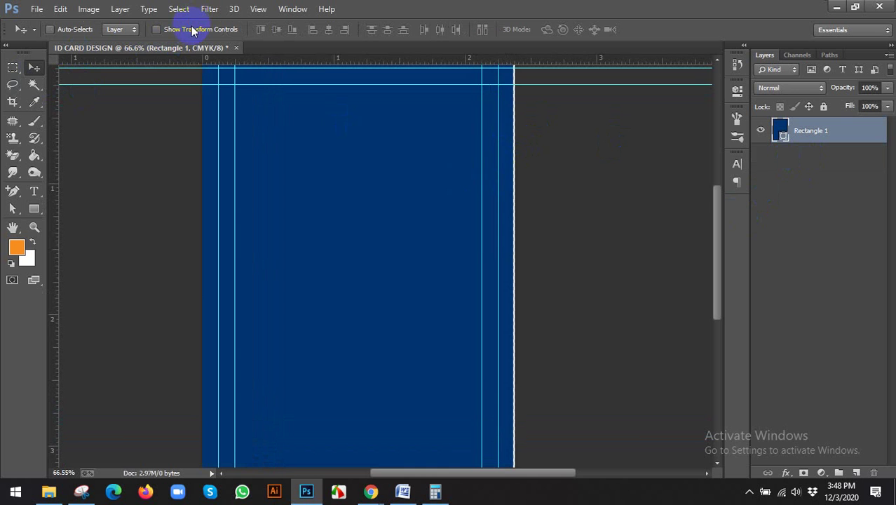
left_click(192, 29)
scroll(530, 297, "up", 5)
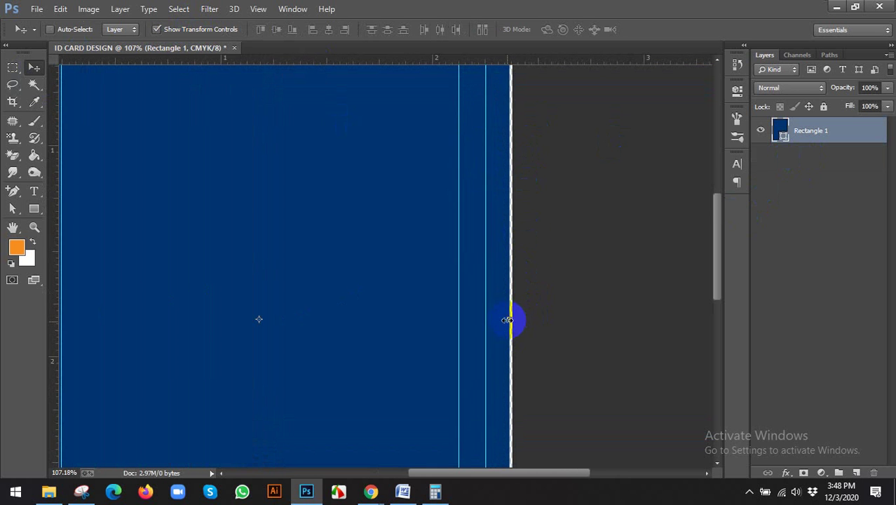
scroll(508, 320, "up", 1)
left_click_drag(514, 317, 517, 317)
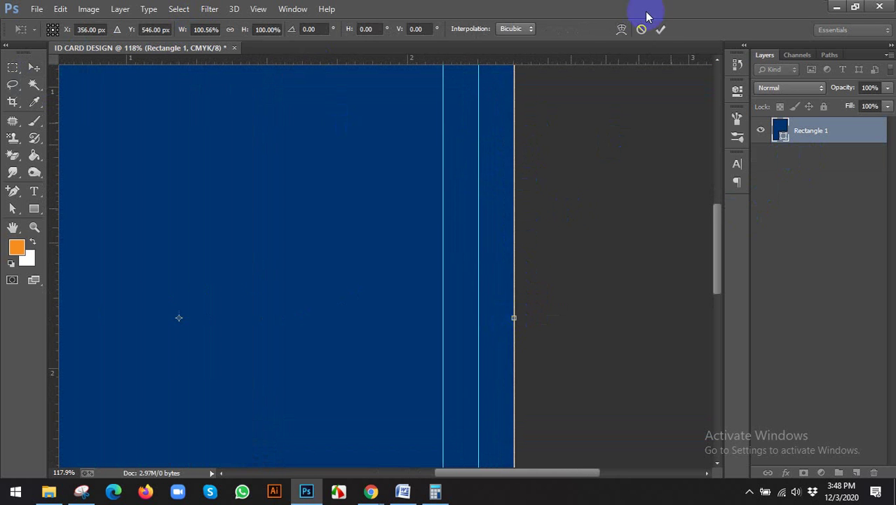
left_click(660, 29)
scroll(594, 181, "down", 4)
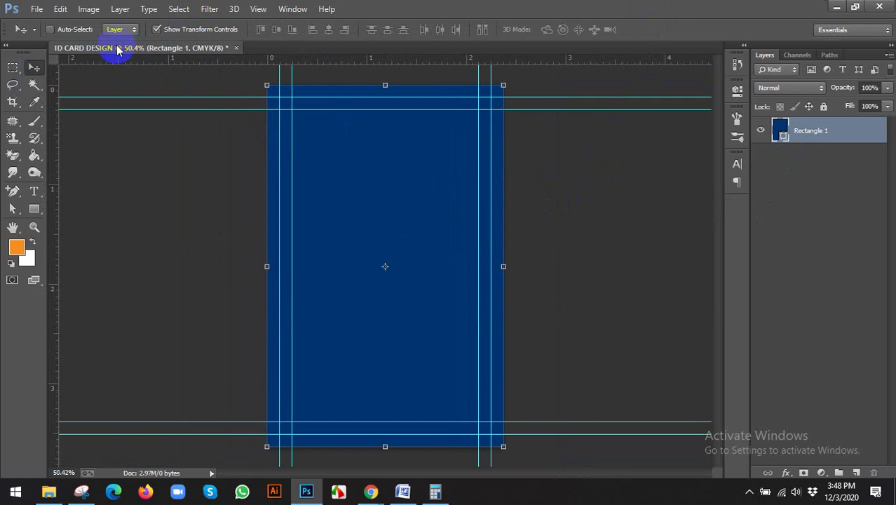
Step: Open Image Size and show the dimensions in inches, reading 2.38 × 3.64
left_click(89, 9)
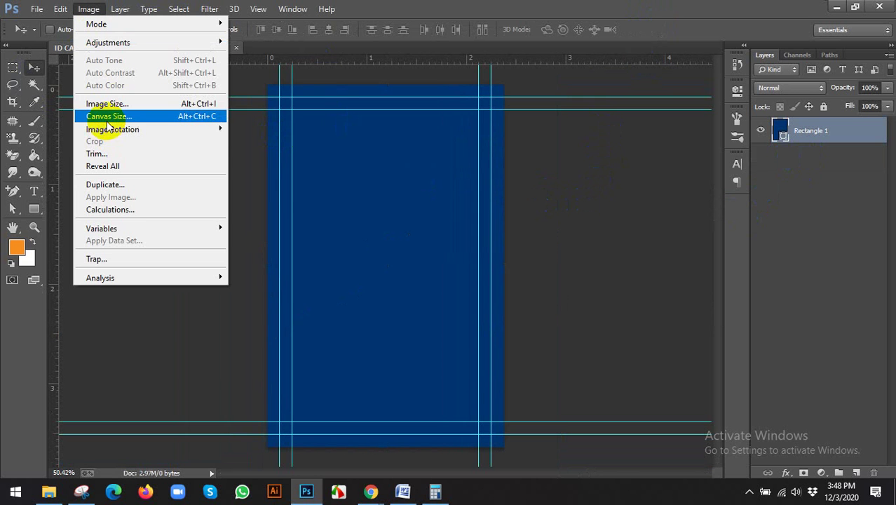
left_click(112, 103)
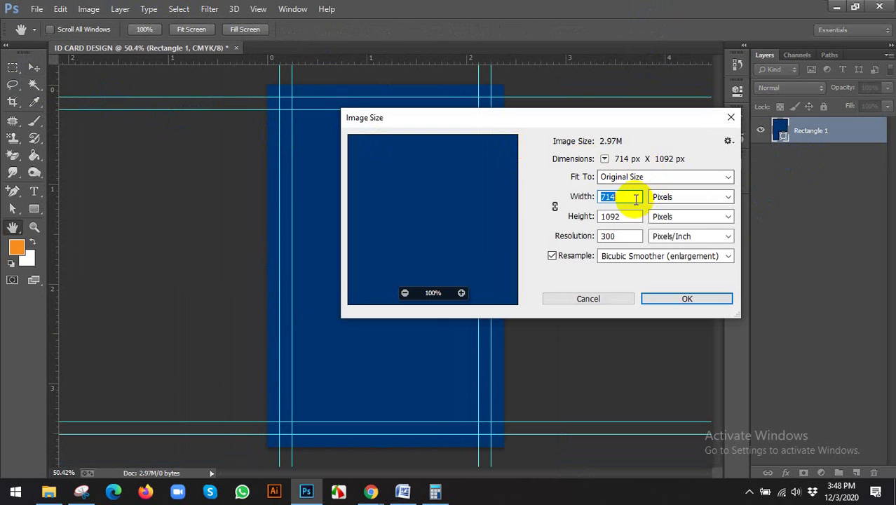
left_click(635, 197)
left_click(660, 199)
left_click(704, 230)
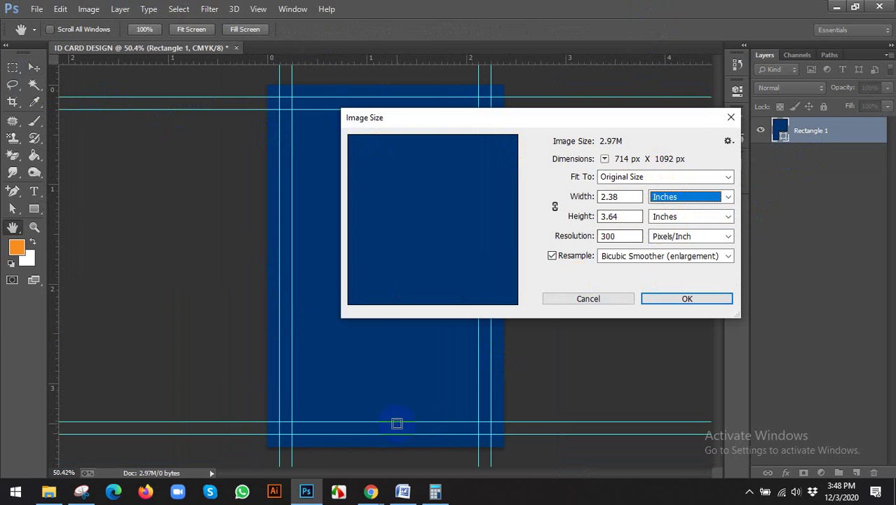
Step: Compare against the bleed size 2.38*3.64 in the Translate notes, then return to Photoshop
mouse_move(377, 493)
left_click(305, 414)
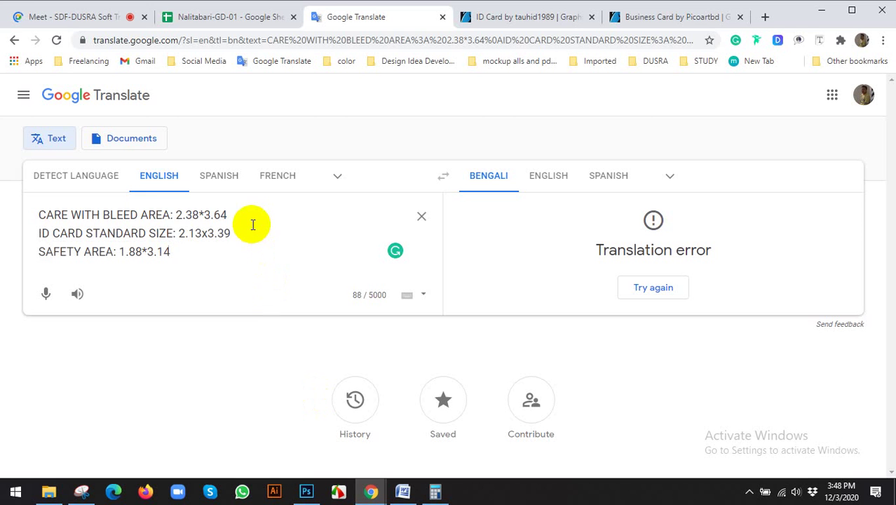
left_click_drag(252, 222, 1, 210)
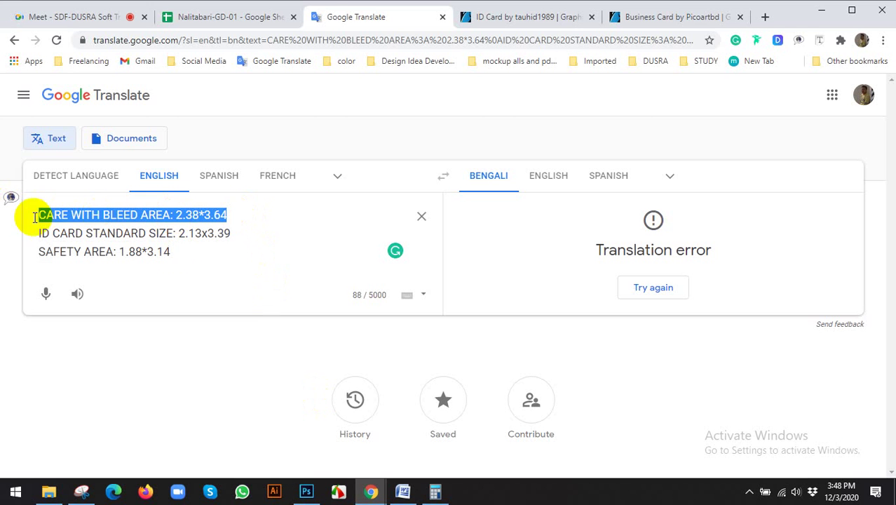
left_click(307, 490)
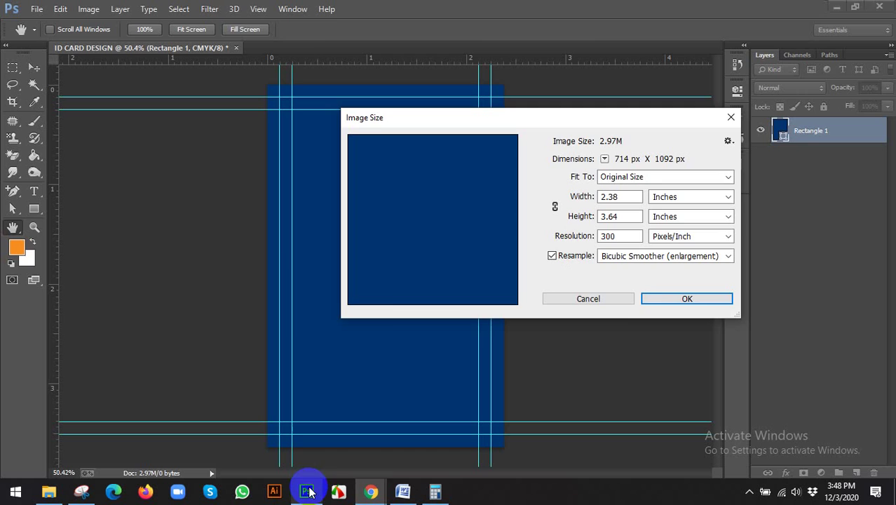
Step: Cancel Image Size and change Rectangle 1's fill to white (#ffffff)
left_click(588, 299)
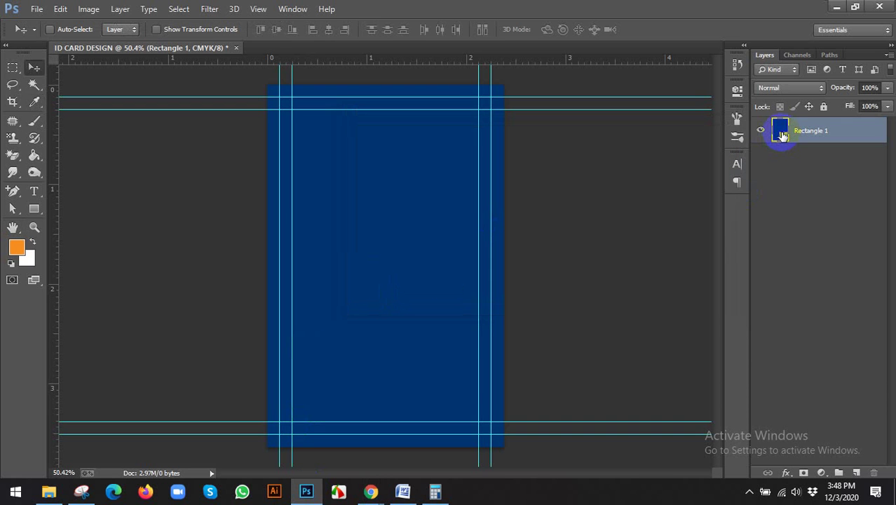
double_click(781, 135)
left_click_drag(634, 237, 582, 209)
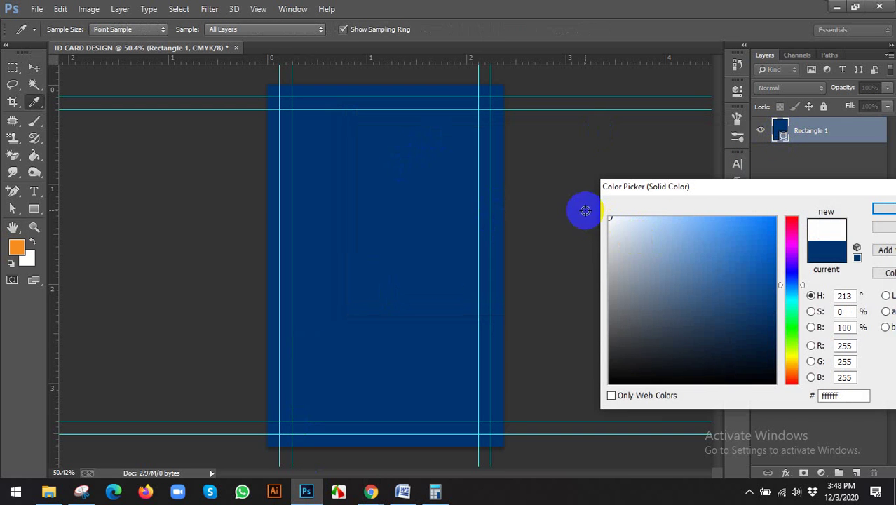
left_click(830, 172)
left_click(841, 128)
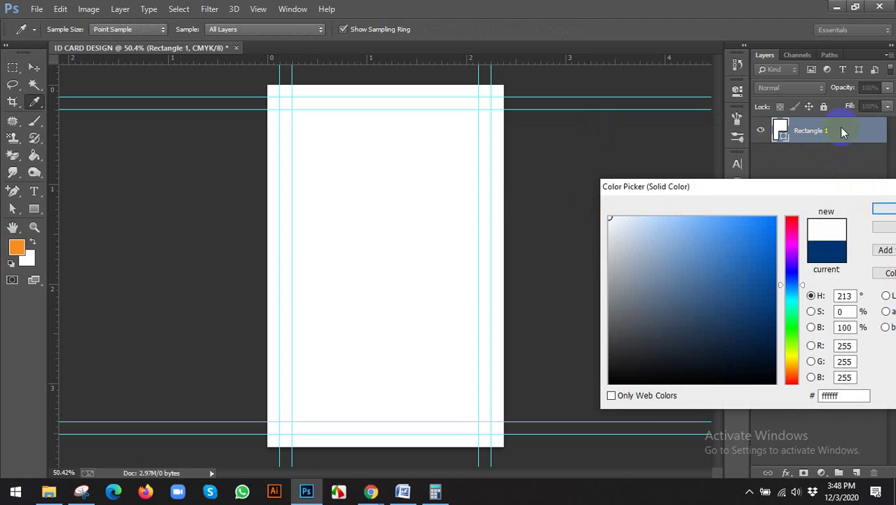
left_click(883, 211)
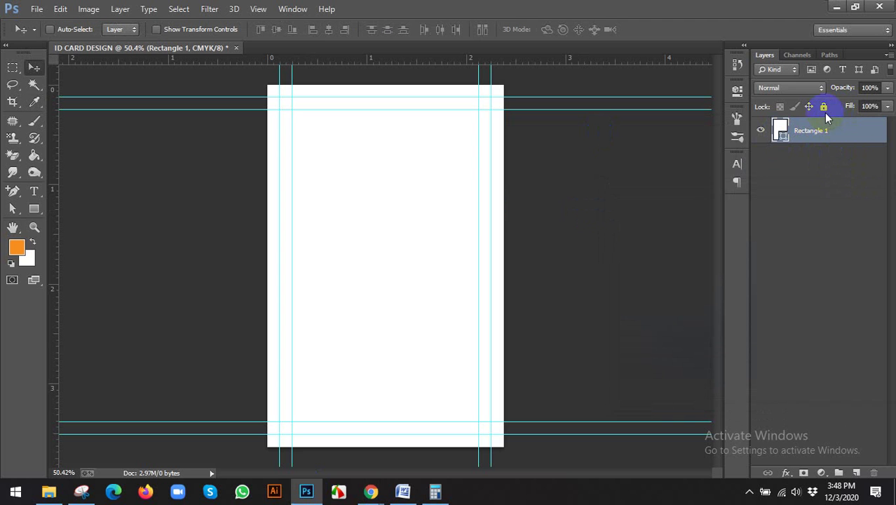
Step: Lock all properties of the white Rectangle 1 layer
left_click(824, 107)
scroll(444, 195, "down", 2)
scroll(438, 200, "up", 2)
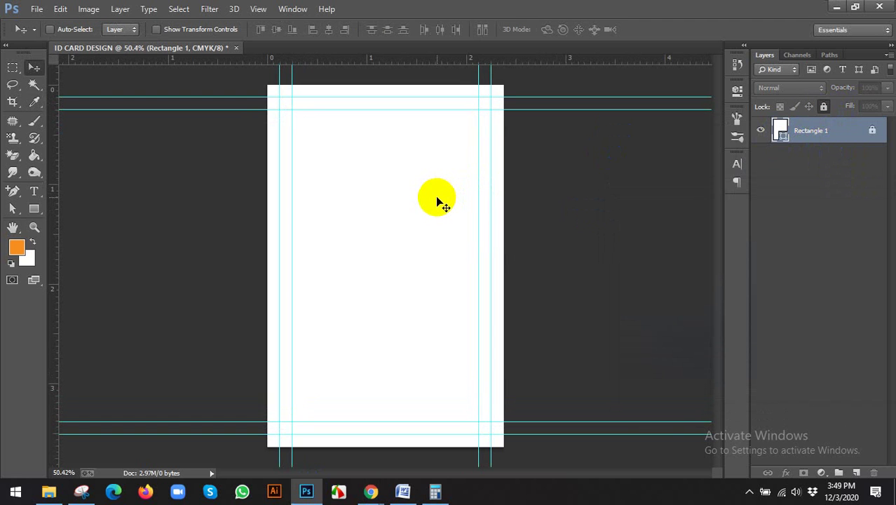
left_click(141, 170)
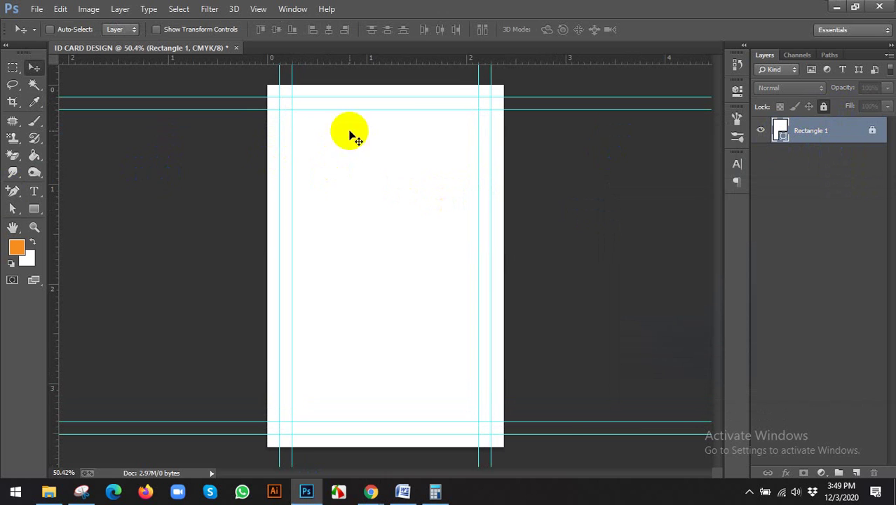
left_click(132, 184)
left_click(30, 210)
Step: Set the Pen tool on a new layer and place anchors down the card's left edge
right_click(14, 195)
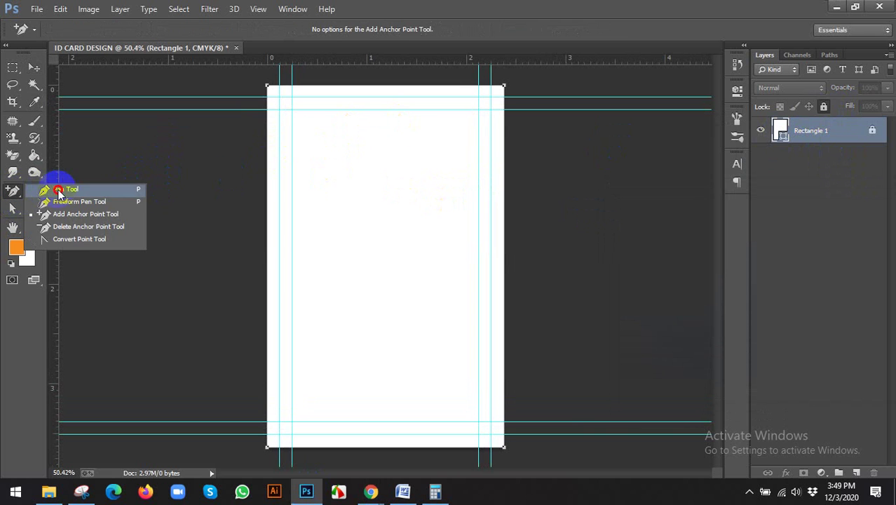
left_click(63, 189)
left_click(856, 472)
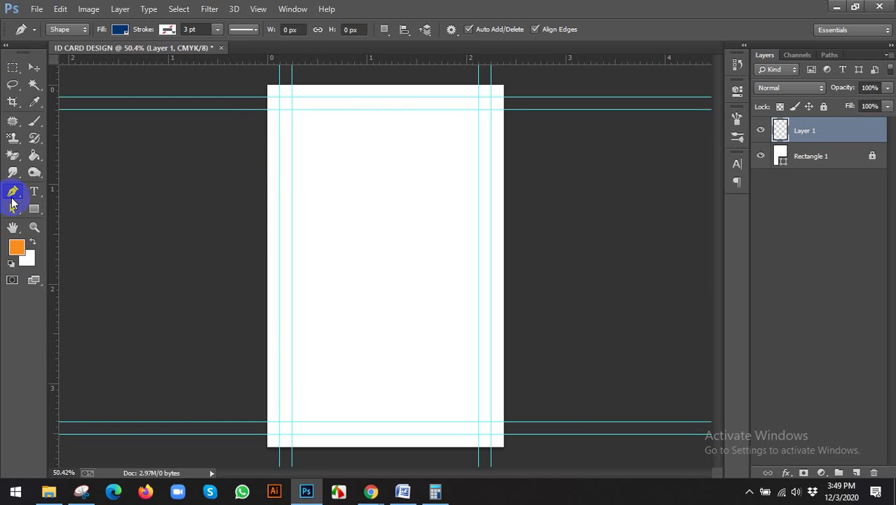
left_click(272, 90)
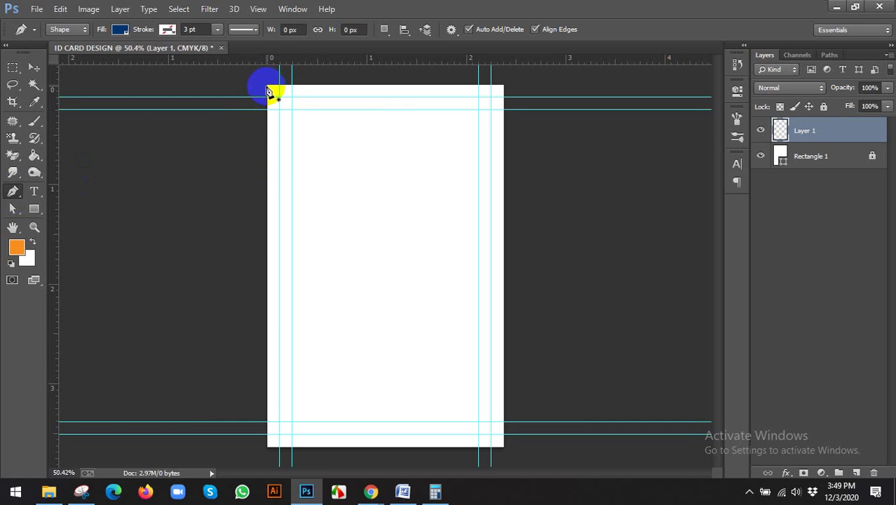
left_click(266, 223)
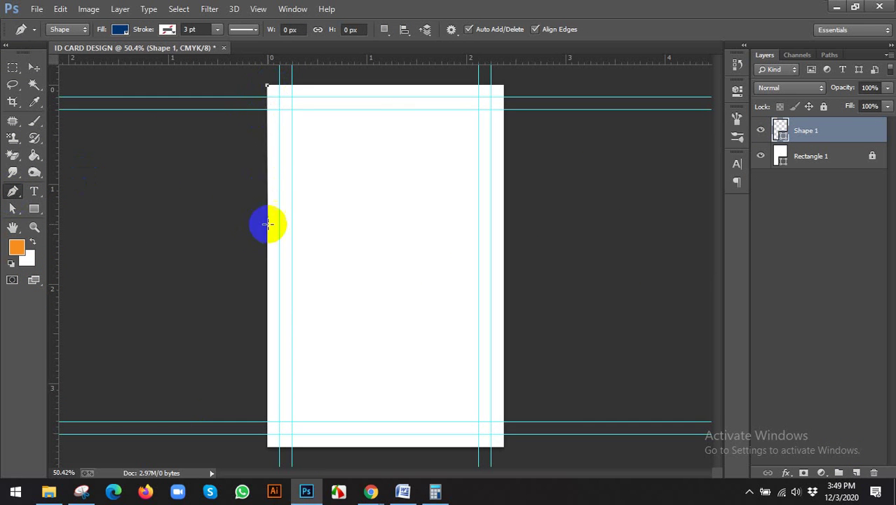
left_click(271, 185)
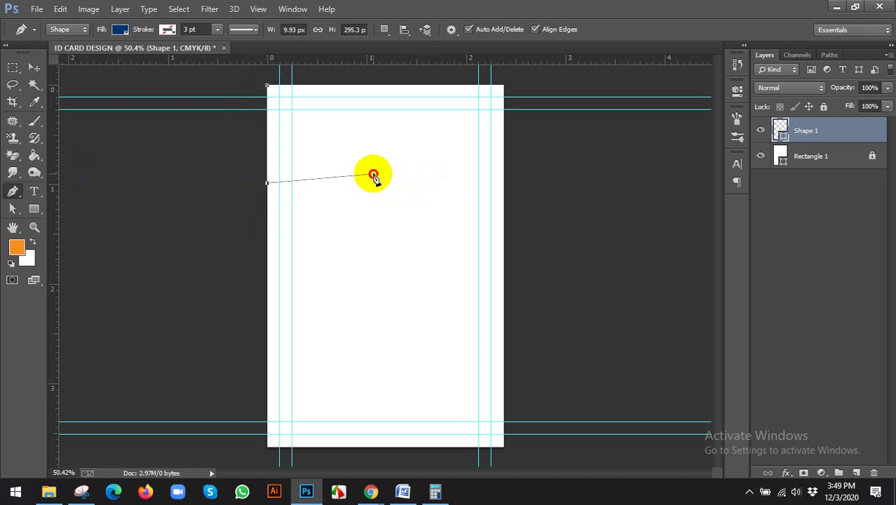
Step: Add a curved mid-card point, right-edge and top-right points, closing the navy header shape
left_click_drag(373, 175, 411, 152)
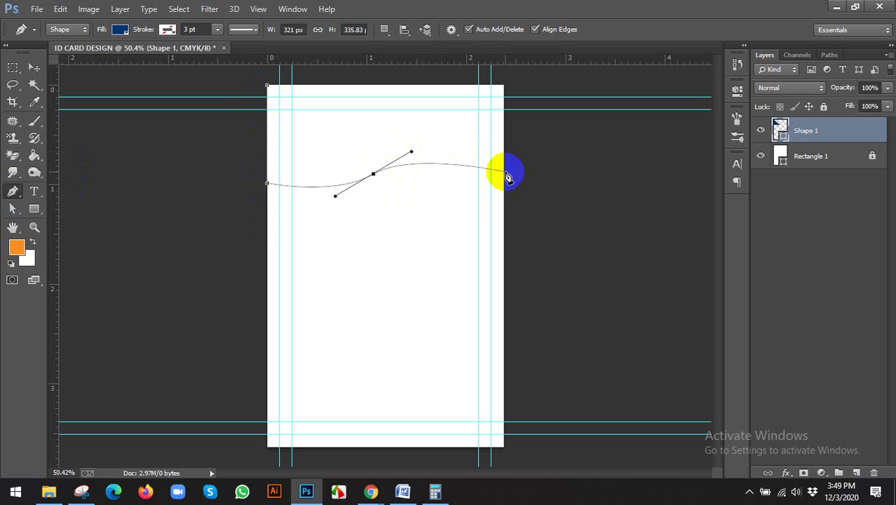
left_click(503, 172)
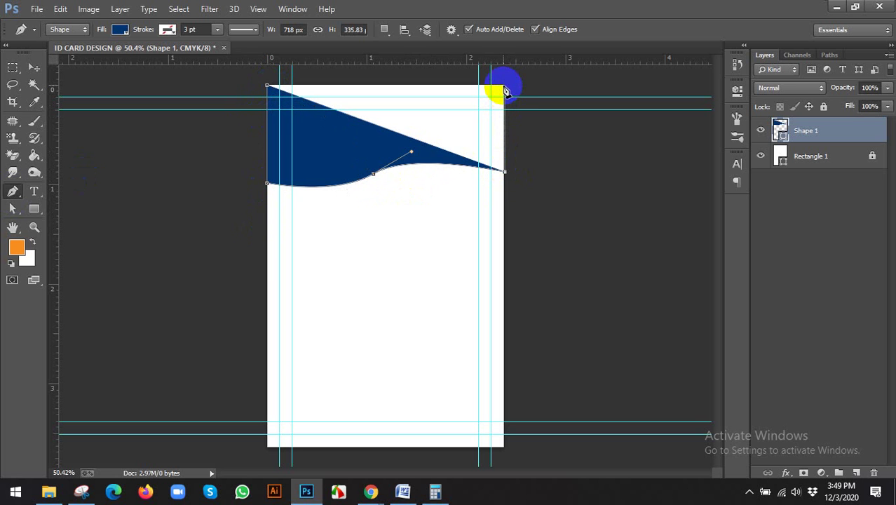
left_click(504, 86)
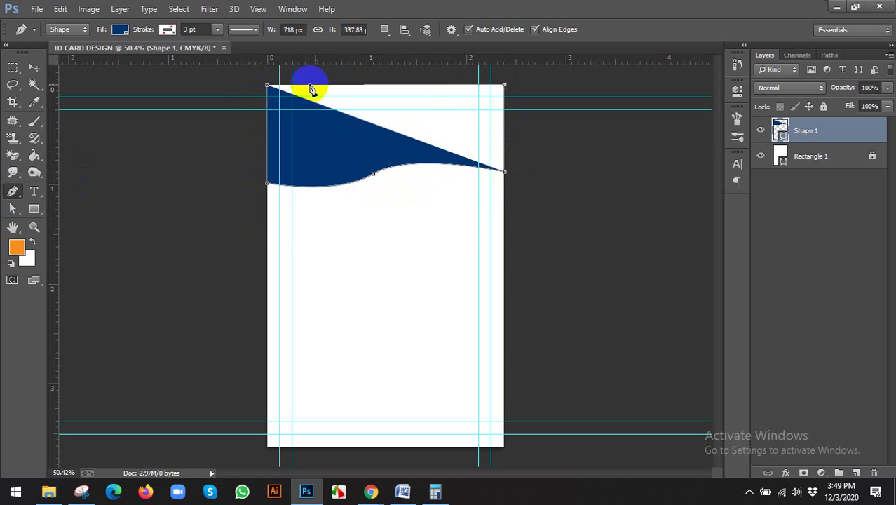
left_click(268, 87)
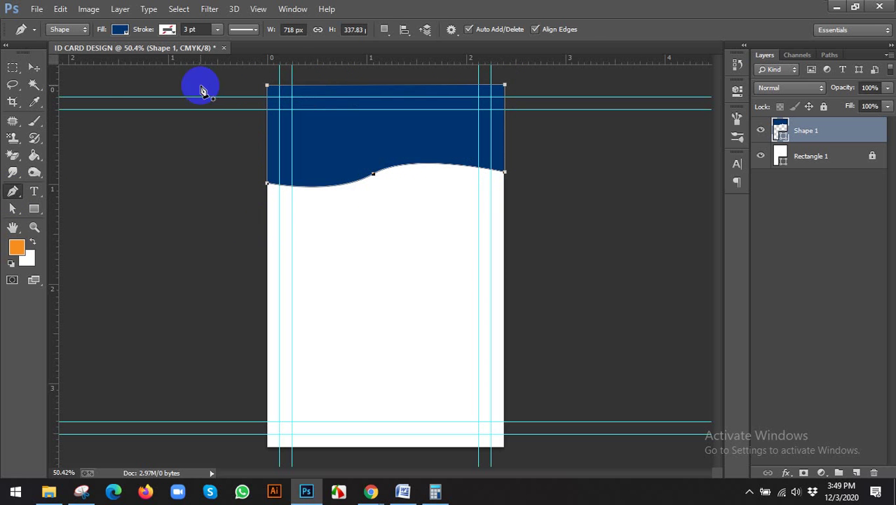
Step: Use Ctrl+T to pull the header's top-right corner onto the card corner
left_click(37, 71)
scroll(526, 204, "up", 5)
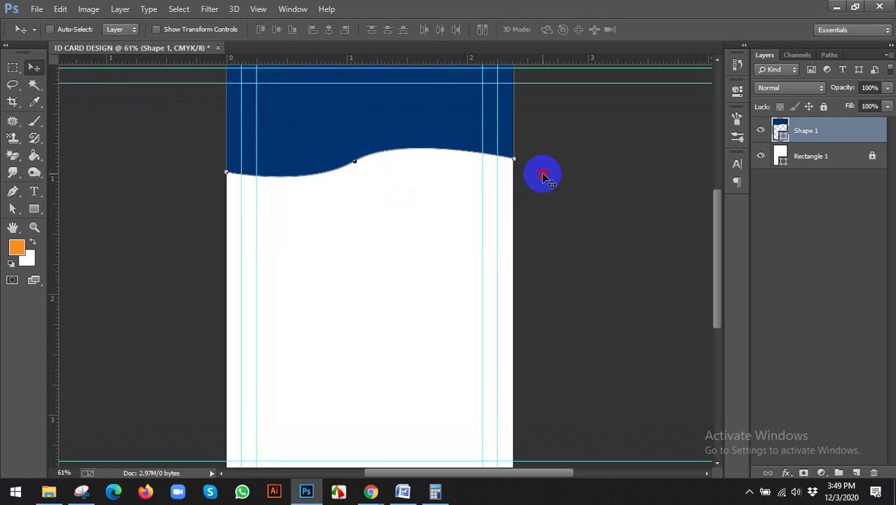
scroll(533, 245, "up", 5)
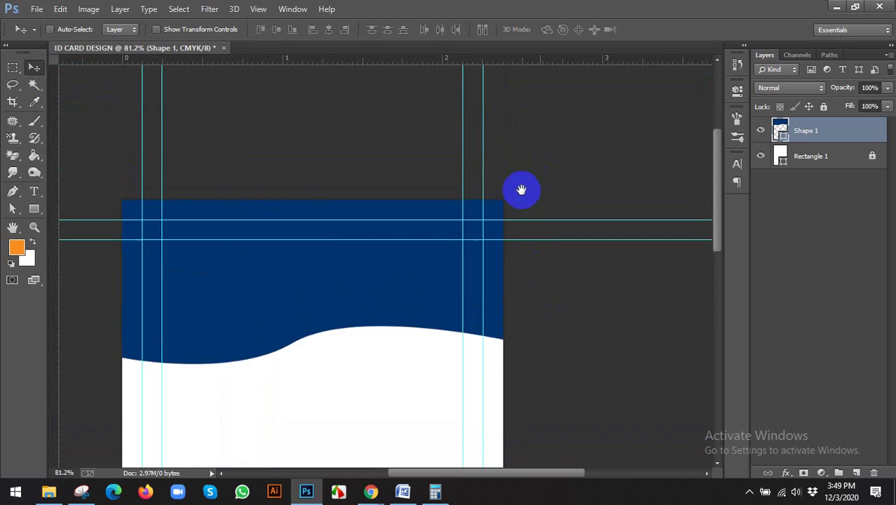
scroll(519, 231, "up", 5)
key("ctrl+t")
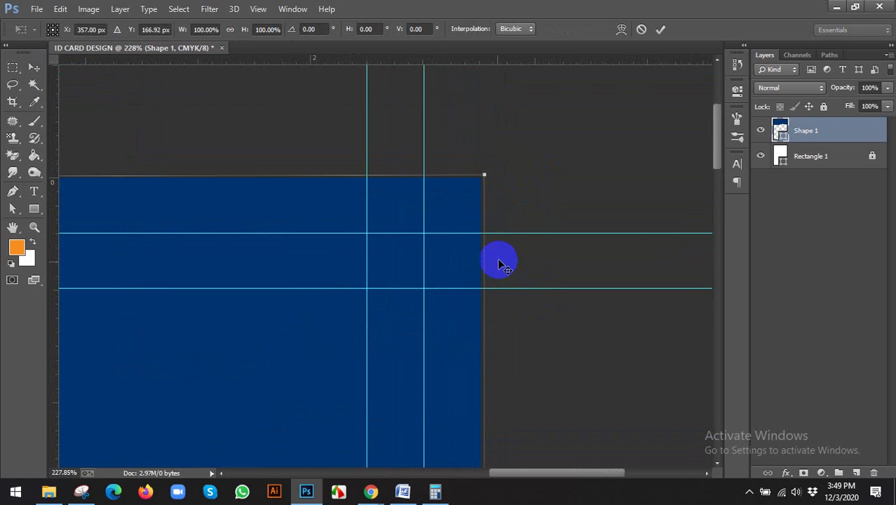
scroll(484, 183, "up", 3)
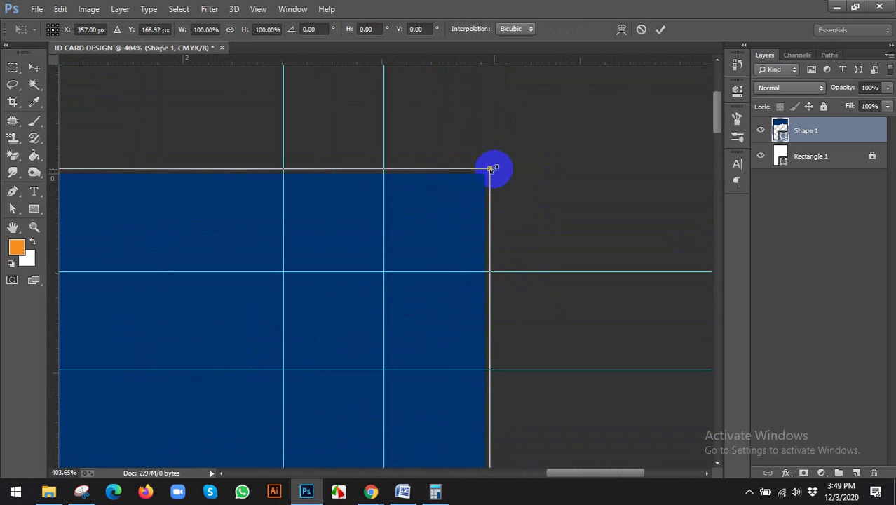
left_click_drag(491, 169, 486, 174)
left_click(661, 28)
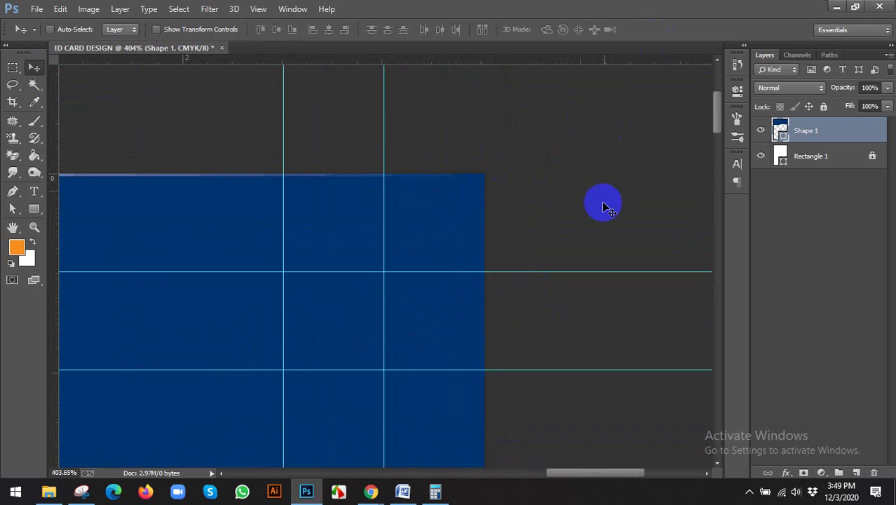
Step: With Direct Selection, move the header's top-left anchor onto the card's top edge
scroll(602, 204, "down", 5)
scroll(392, 200, "left", 5)
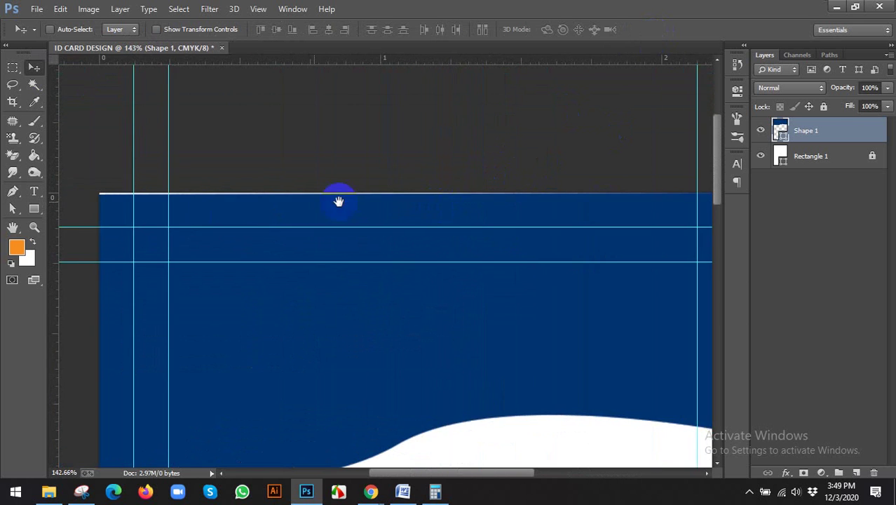
scroll(91, 199, "up", 5)
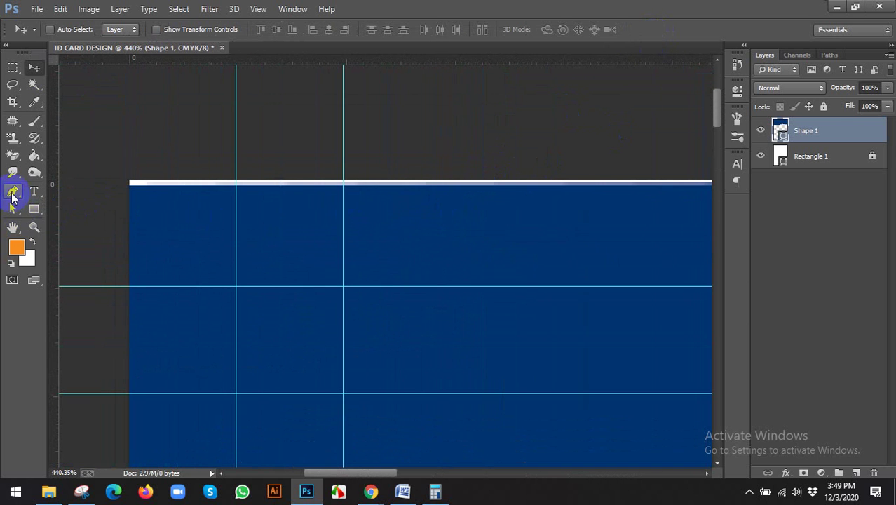
left_click(10, 210)
left_click(106, 204)
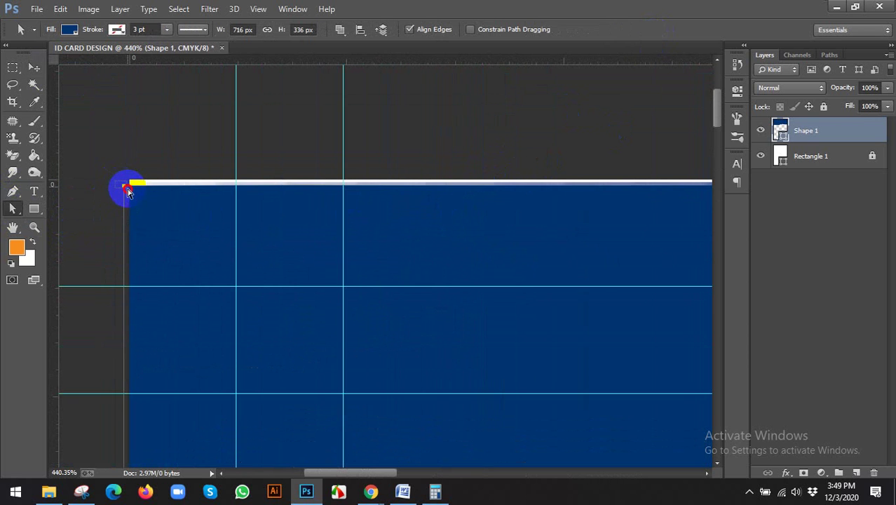
left_click(124, 189, "shift")
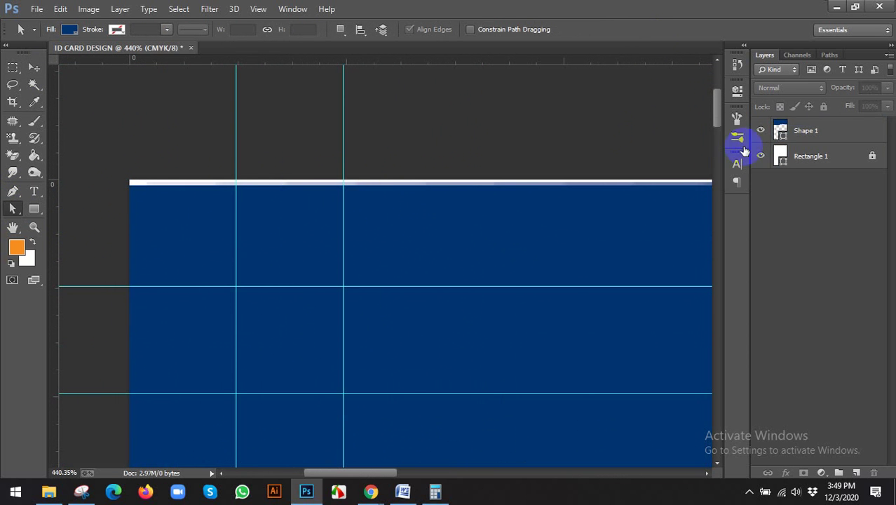
left_click(791, 133)
left_click_drag(123, 189, 125, 182)
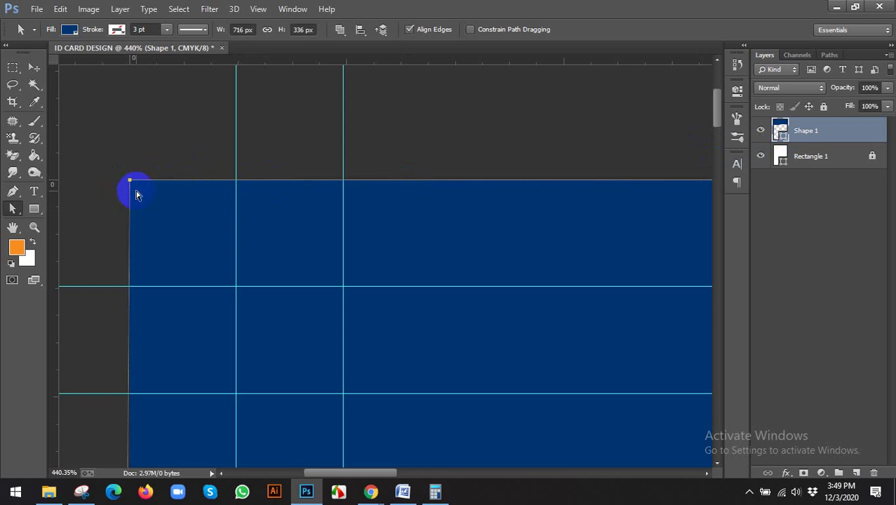
Step: Align the header's bottom-left anchor with the card's left edge
scroll(132, 191, "down", 8)
scroll(170, 418, "up", 6)
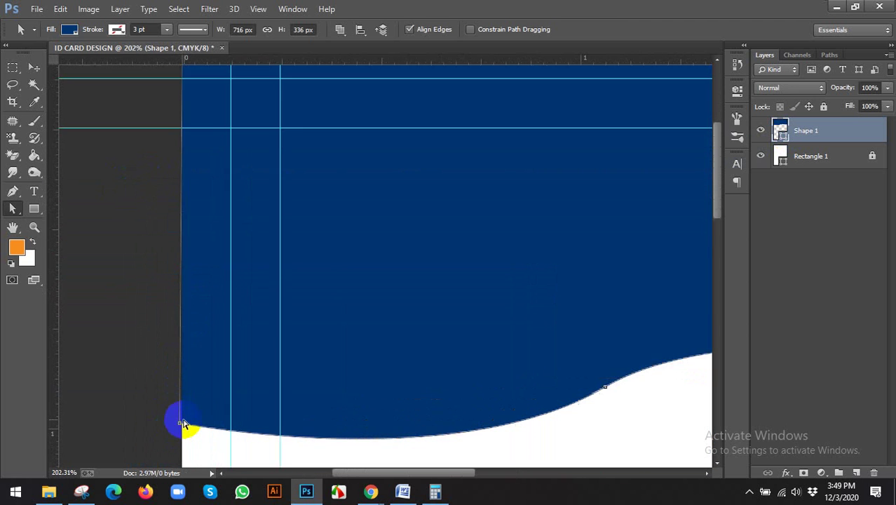
scroll(161, 341, "up", 1)
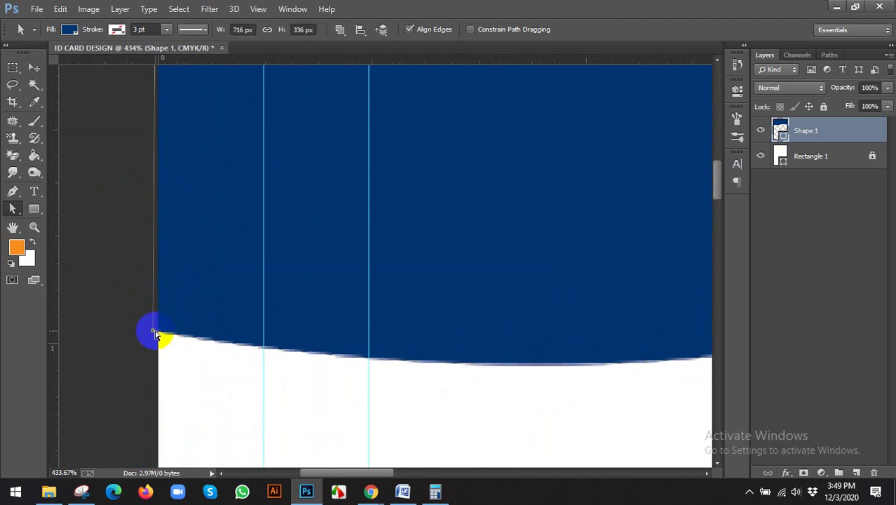
left_click_drag(154, 334, 160, 335)
scroll(160, 335, "down", 7)
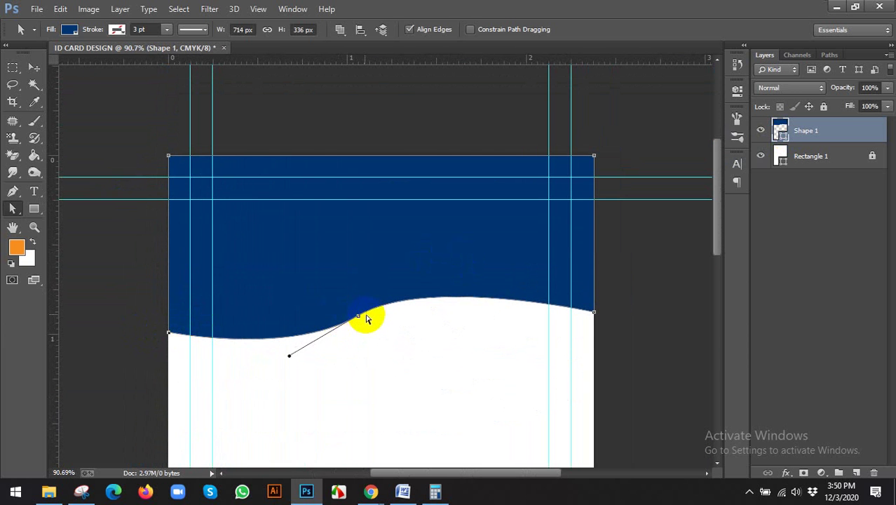
Step: Drag the middle anchor's handles to dip the wave at left and raise it at right
left_click(358, 318)
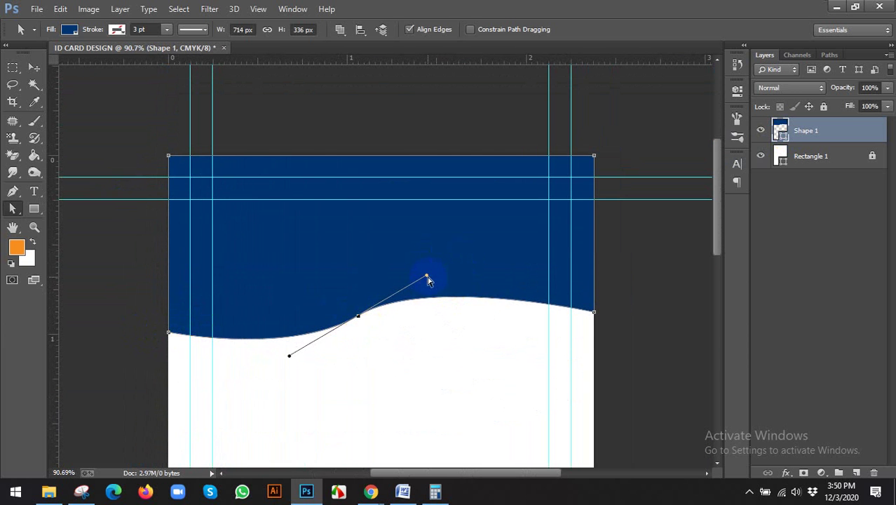
left_click_drag(427, 276, 392, 290)
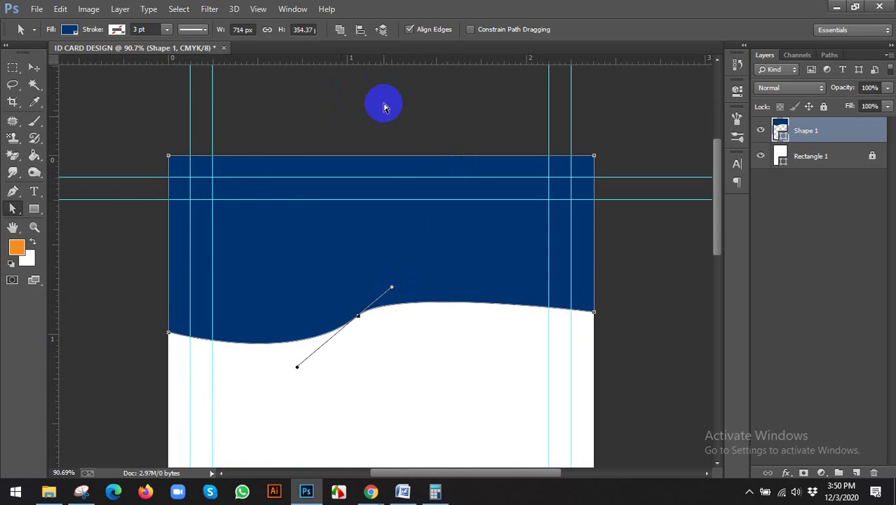
left_click_drag(297, 368, 284, 355)
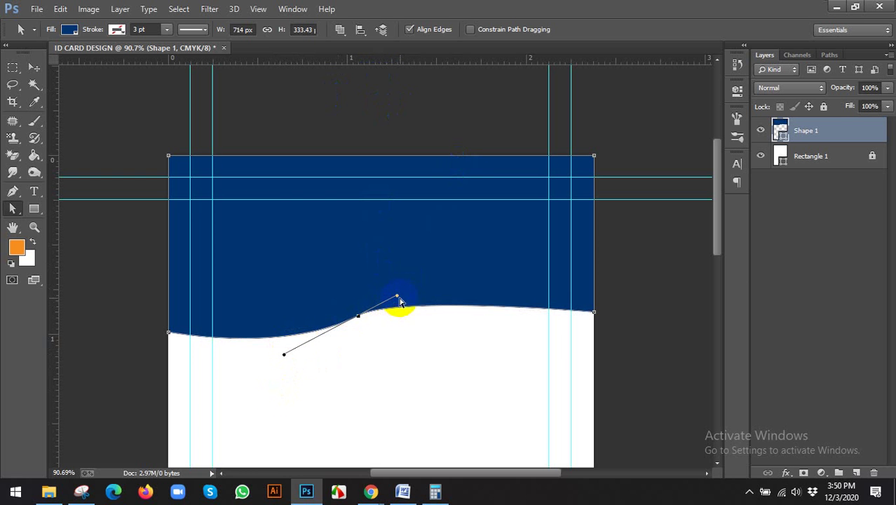
left_click_drag(397, 297, 432, 267)
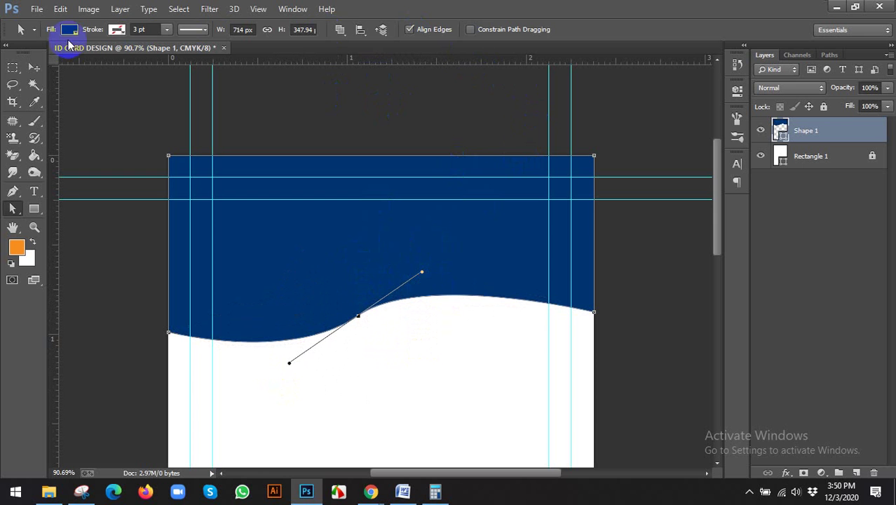
Step: Return to the Move tool and deselect the path to view the finished header
left_click(36, 68)
left_click(474, 101)
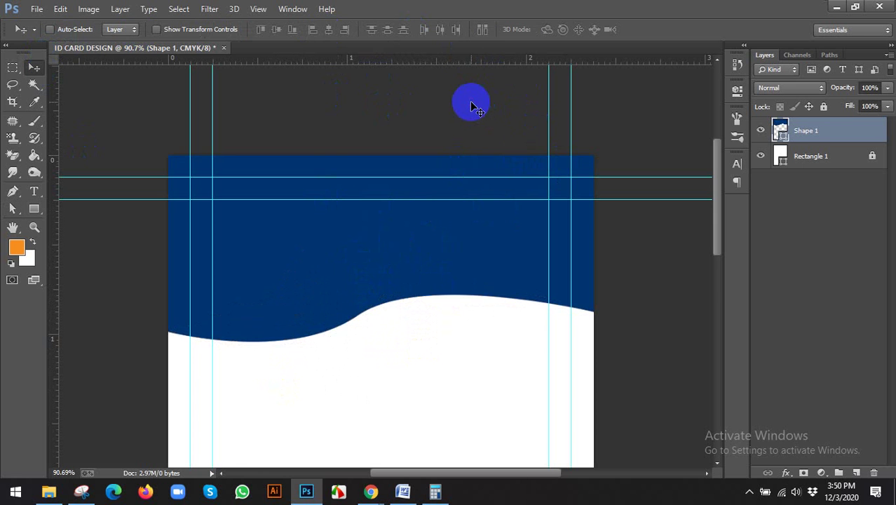
scroll(448, 162, "down", 3)
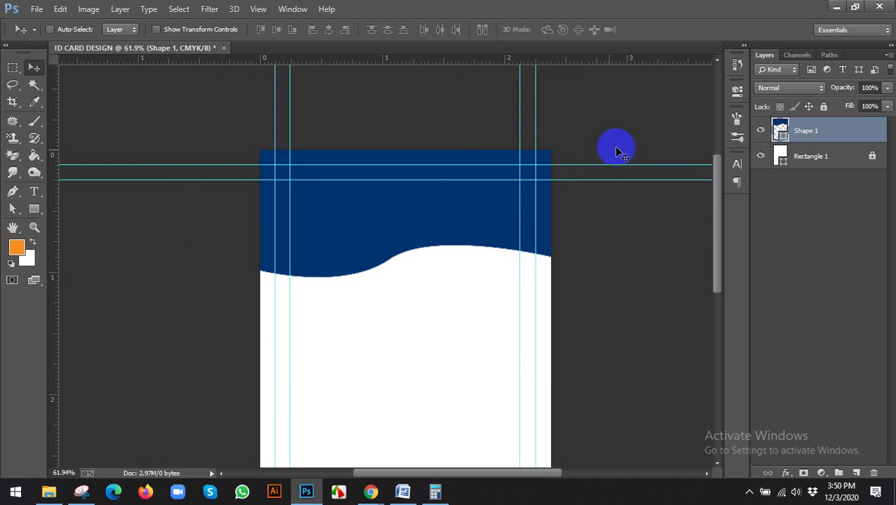
scroll(431, 193, "down", 1)
scroll(345, 190, "up", 4)
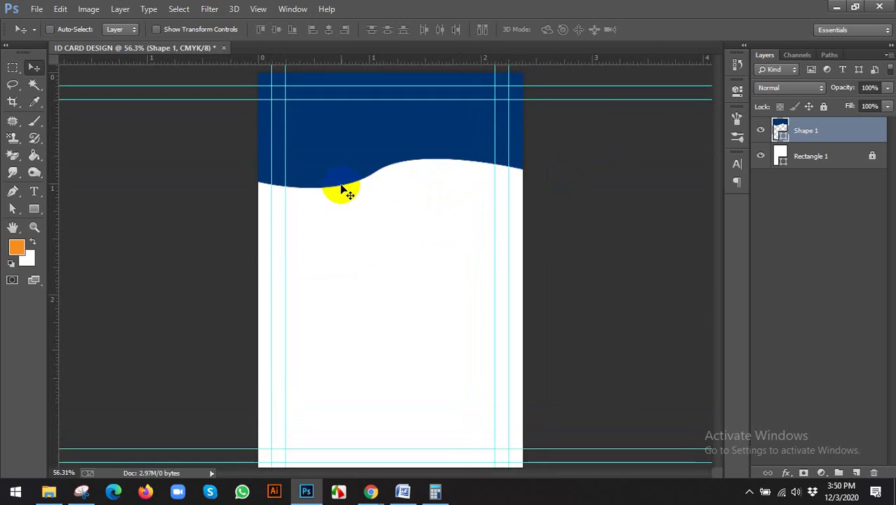
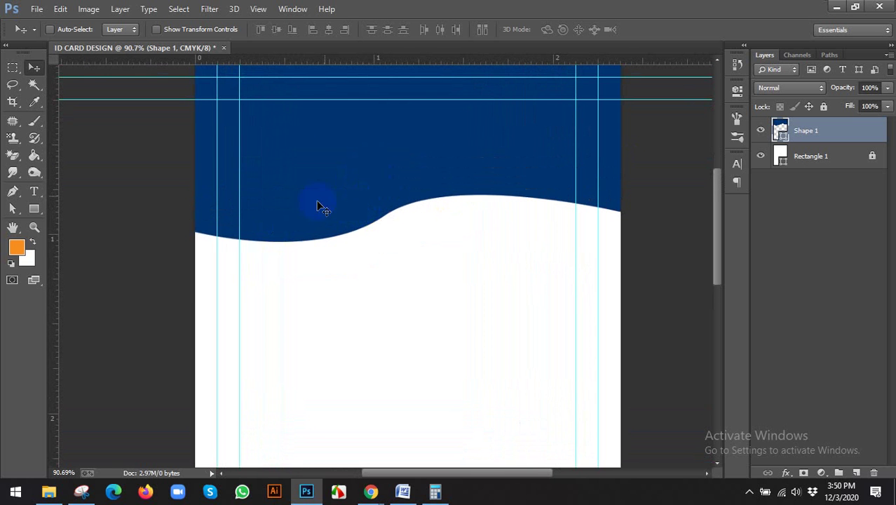
Step: Add an empty Layer 1 above the navy wave shape
left_click(859, 473)
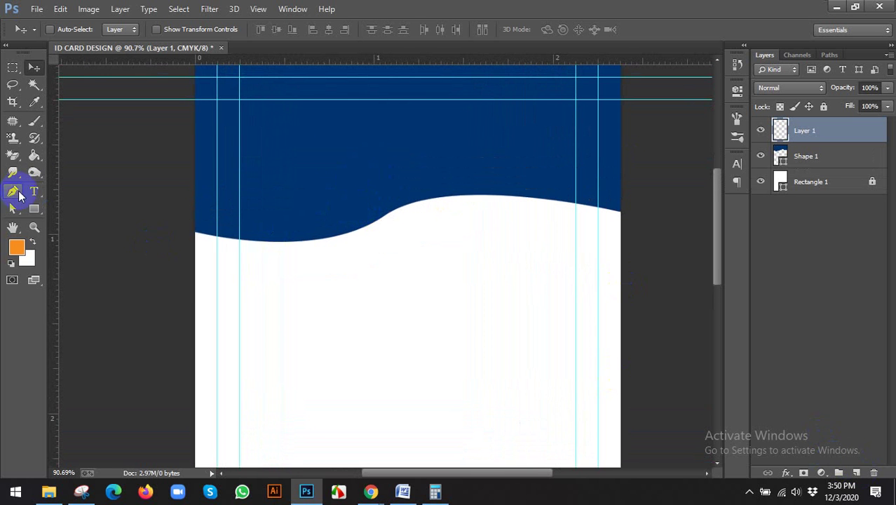
Step: Set up the Pen tool in Shape mode with an orange fill
left_click(12, 191)
scroll(168, 240, "up", 2)
left_click(120, 29)
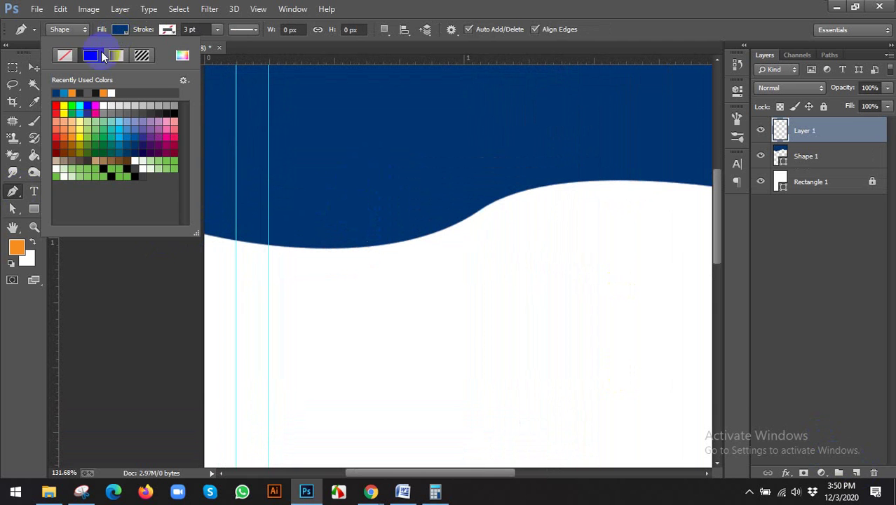
left_click(33, 67)
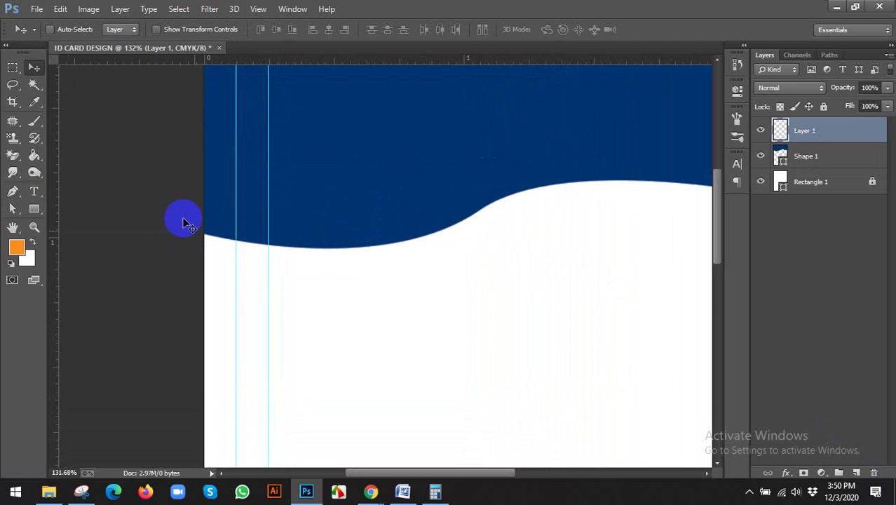
scroll(206, 236, "up", 1)
left_click(12, 190)
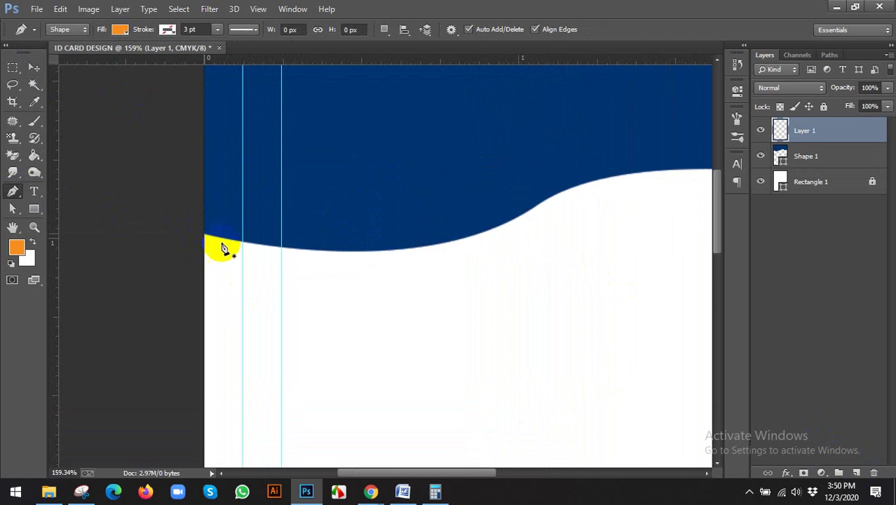
Step: Start the band at the wave's left edge with a curved midpoint
left_click(204, 235)
scroll(467, 248, "down", 3)
scroll(362, 224, "up", 1)
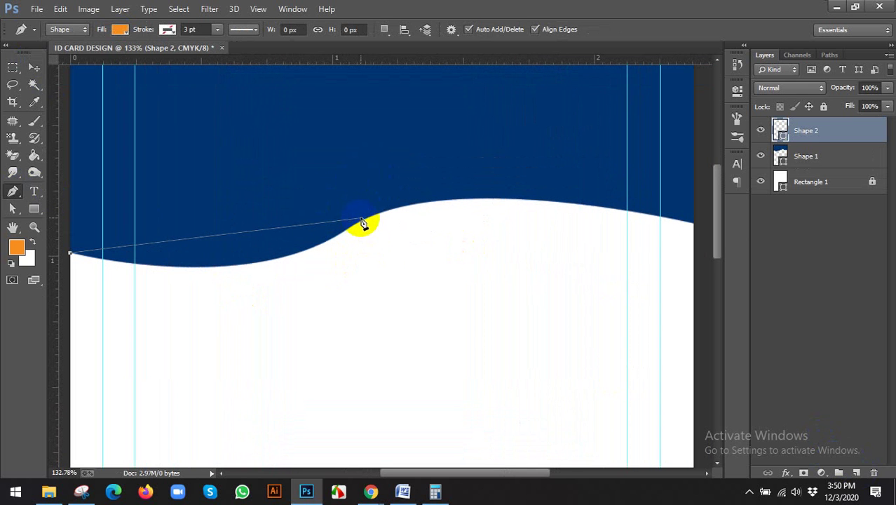
left_click_drag(366, 220, 490, 134)
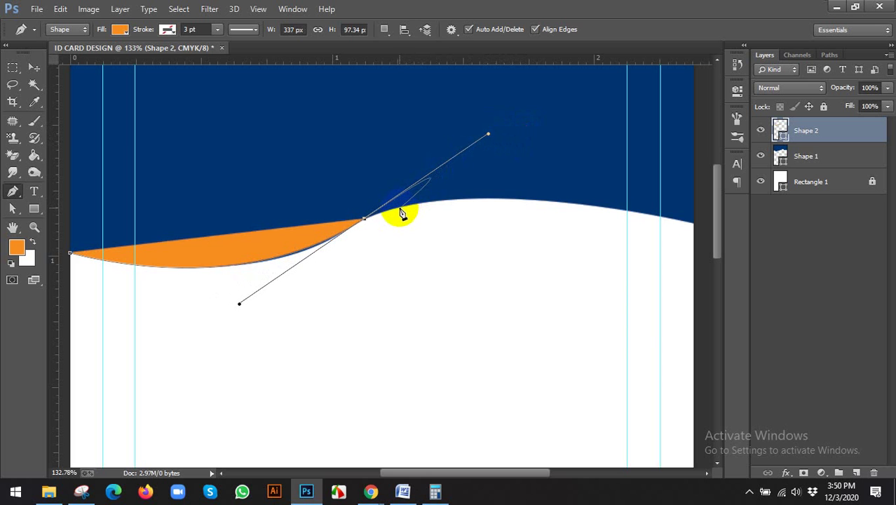
scroll(421, 225, "down", 1)
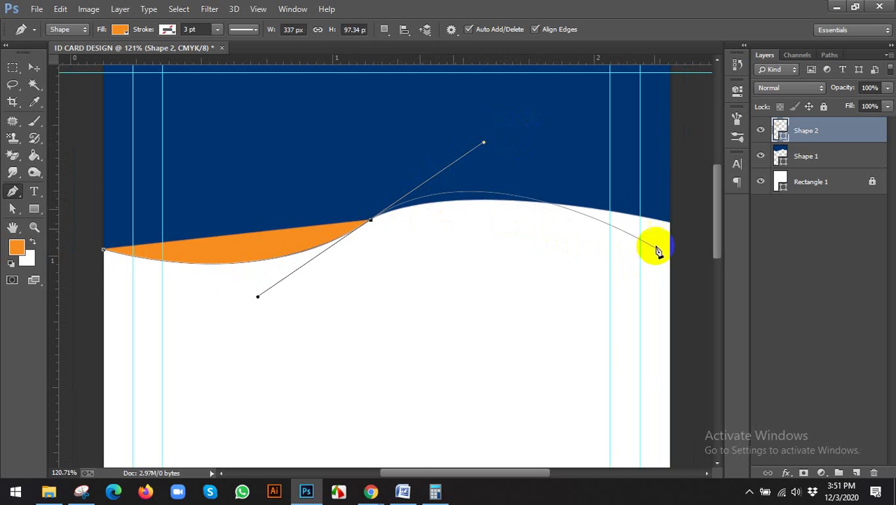
left_click(371, 220)
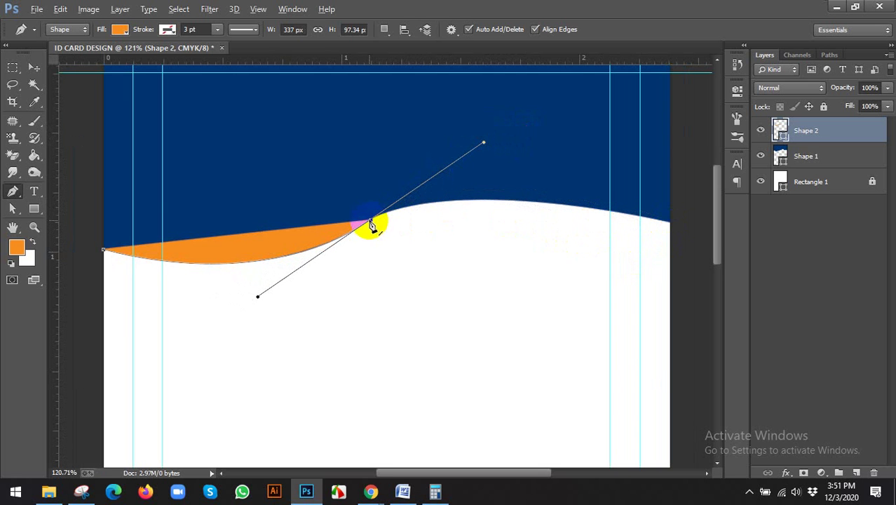
Step: Extend the band's top curve to the card's right edge, following the wave
left_click_drag(586, 241, 535, 230)
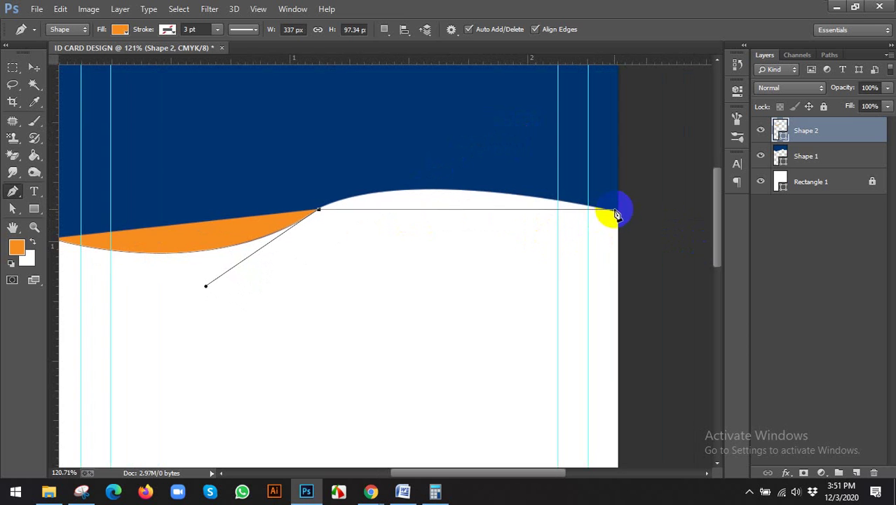
left_click_drag(619, 214, 417, 254)
left_click_drag(277, 272, 588, 303)
left_click_drag(385, 202, 330, 189)
scroll(253, 253, "up", 5)
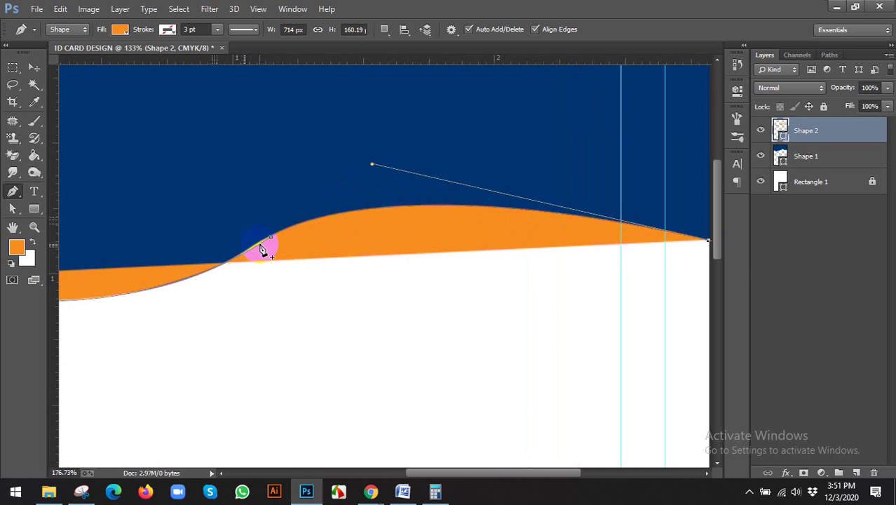
left_click_drag(274, 239, 300, 244)
scroll(540, 250, "down", 5)
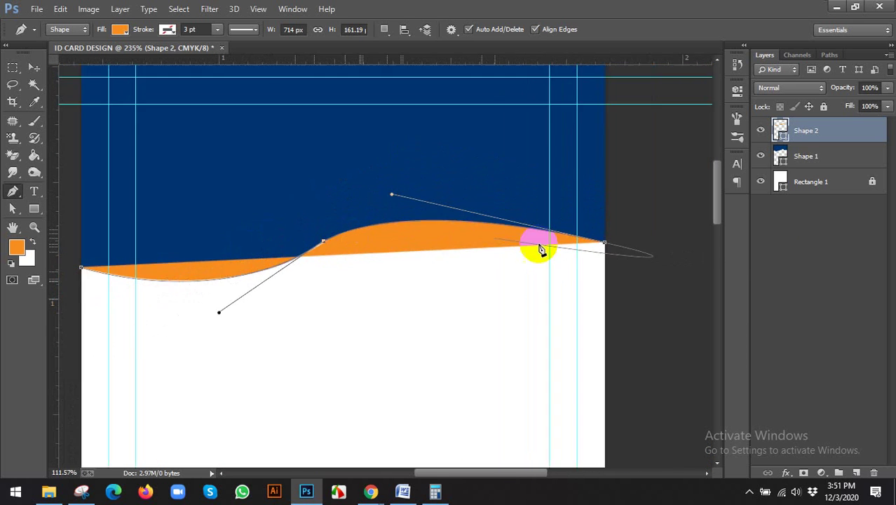
left_click(602, 244, "alt")
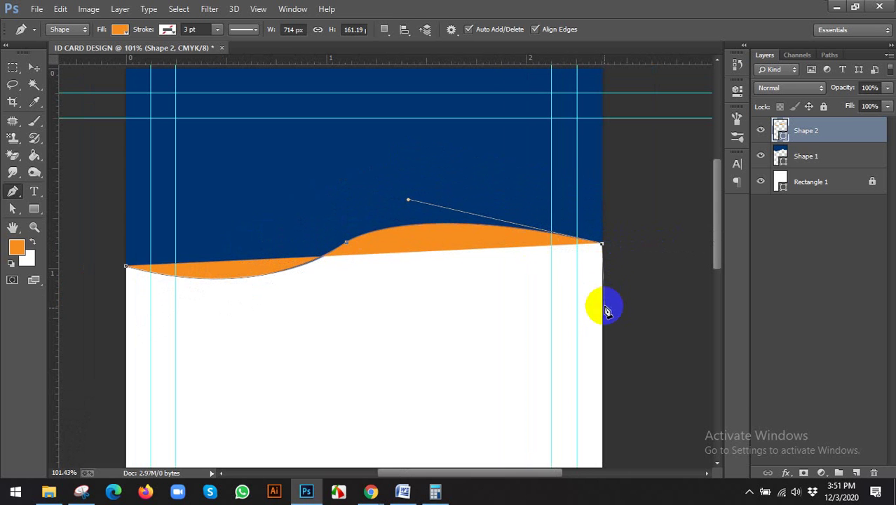
Step: Curve the band's lower edge back to the left edge and close the shape
scroll(459, 287, "down", 2)
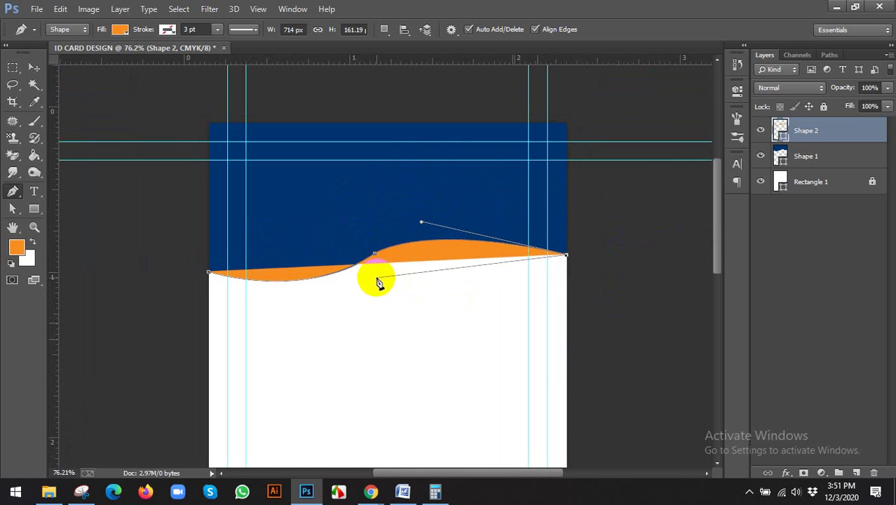
left_click_drag(379, 271, 335, 300)
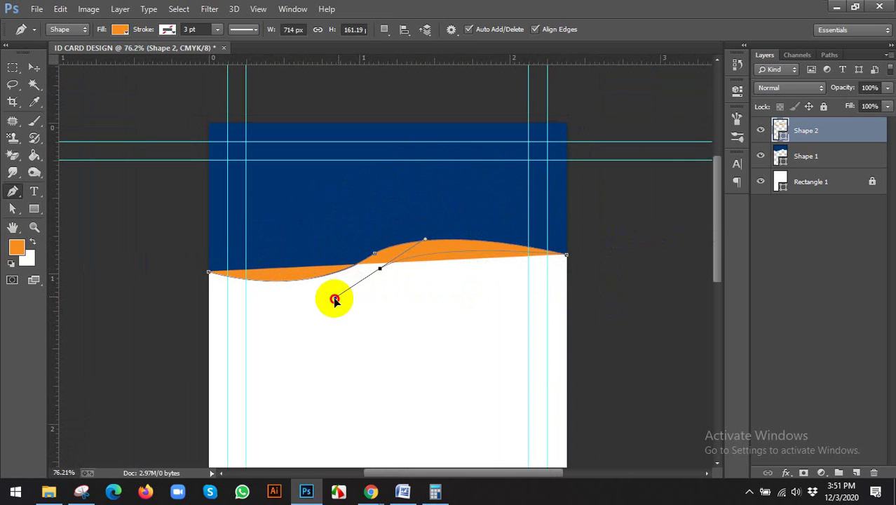
left_click(208, 302)
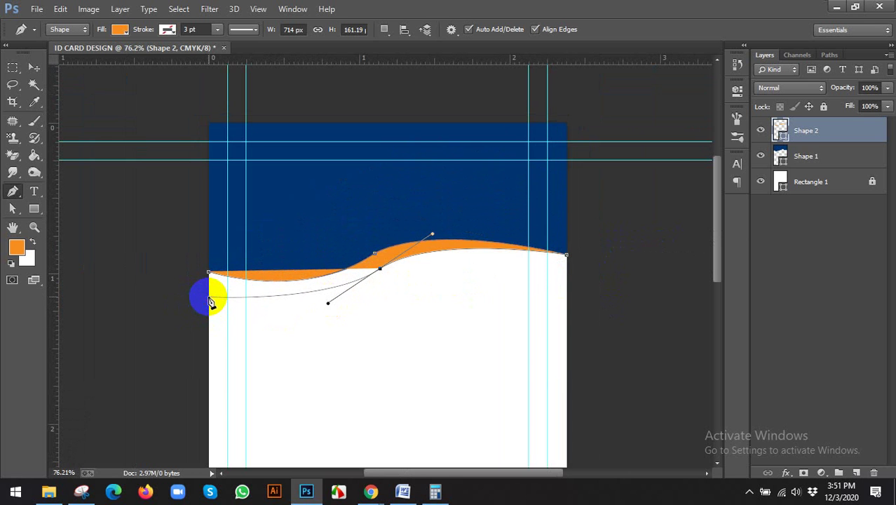
left_click(210, 273)
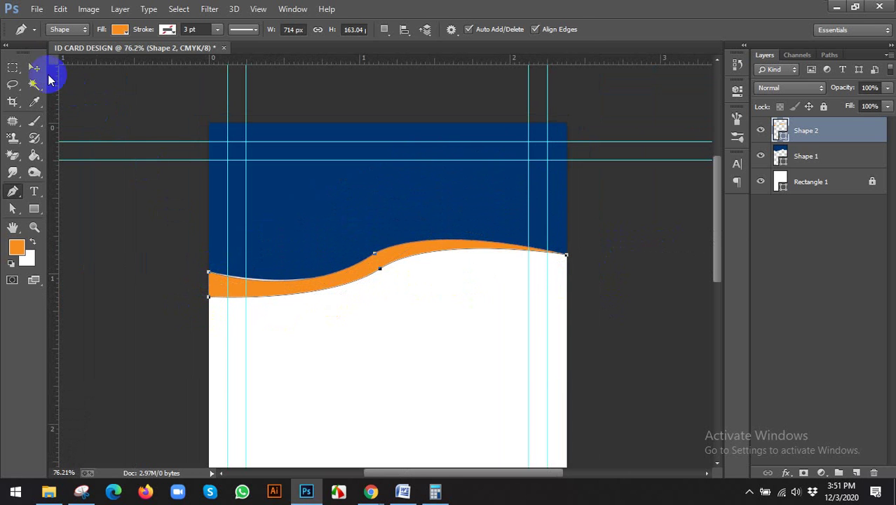
Step: Finish the path and adjust a curve handle on the band with Direct Selection
left_click(34, 67)
scroll(174, 246, "up", 1)
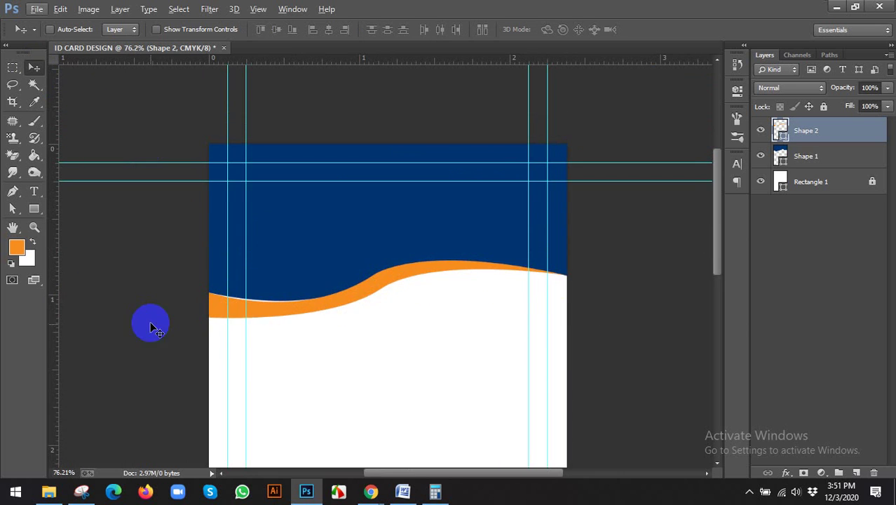
scroll(150, 321, "up", 1)
scroll(198, 320, "up", 5)
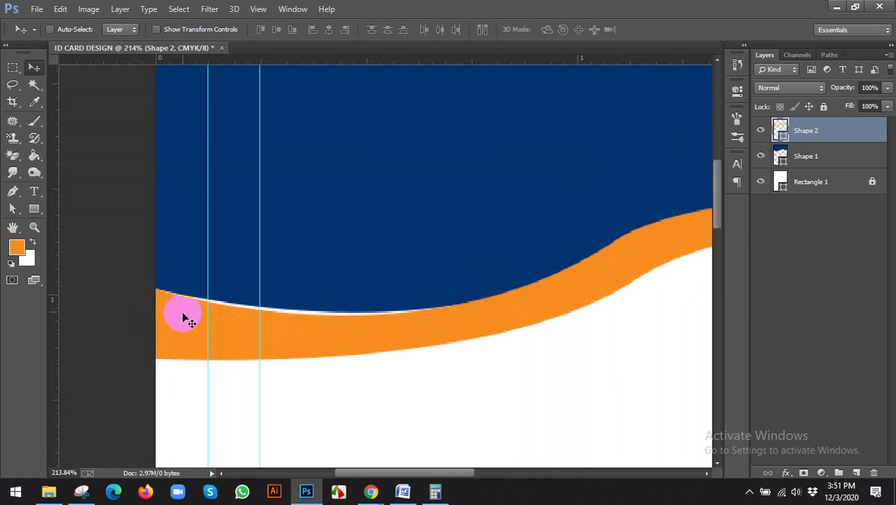
left_click_drag(13, 208, 56, 206)
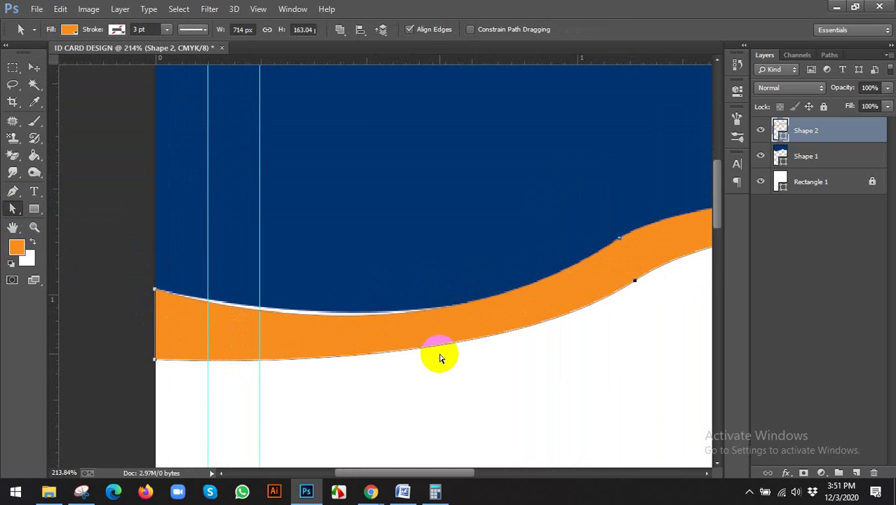
left_click_drag(620, 240, 367, 372)
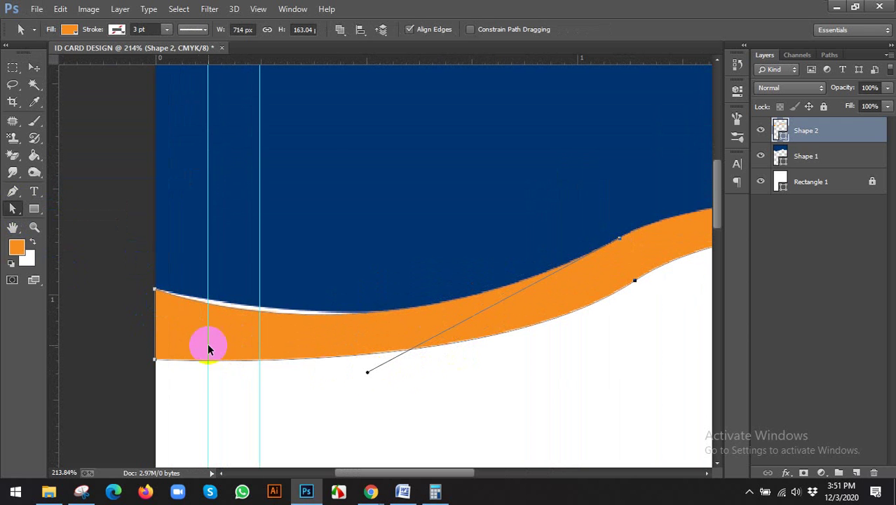
Step: Raise the orange band's left corner to meet the wave
double_click(156, 292)
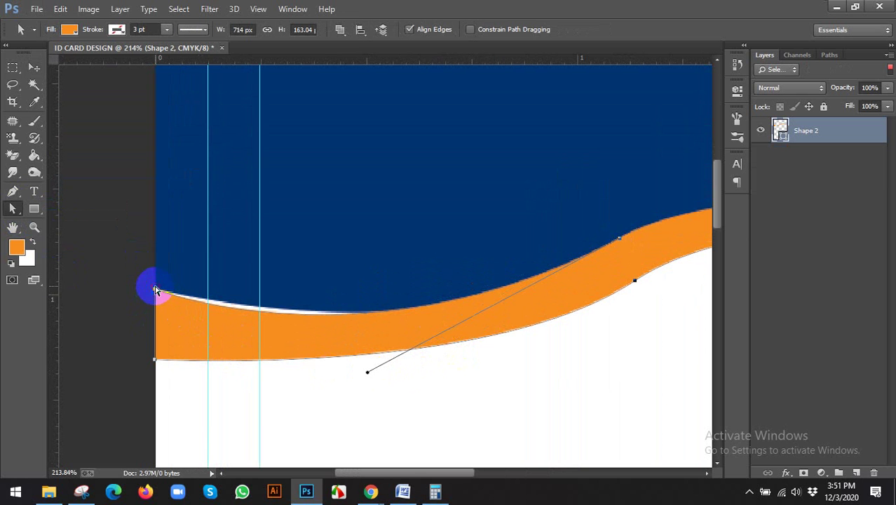
left_click(890, 70)
left_click_drag(156, 292, 156, 293)
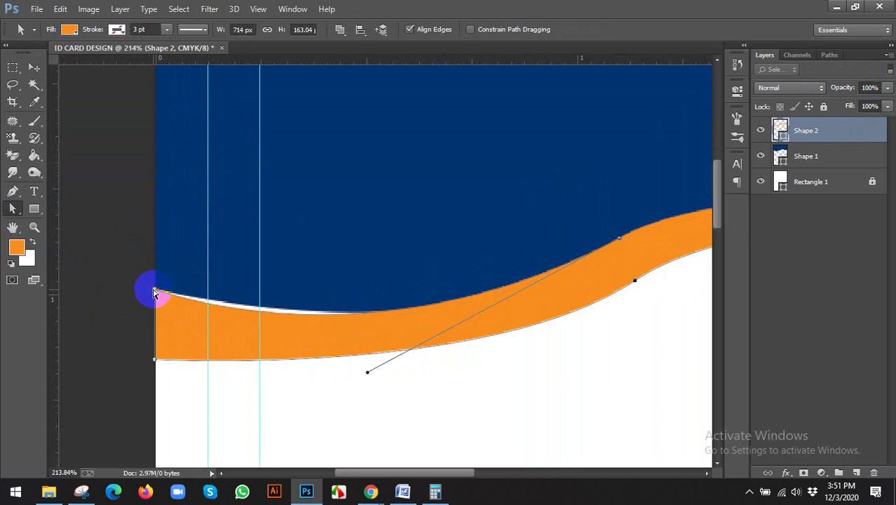
scroll(156, 293, "up", 4)
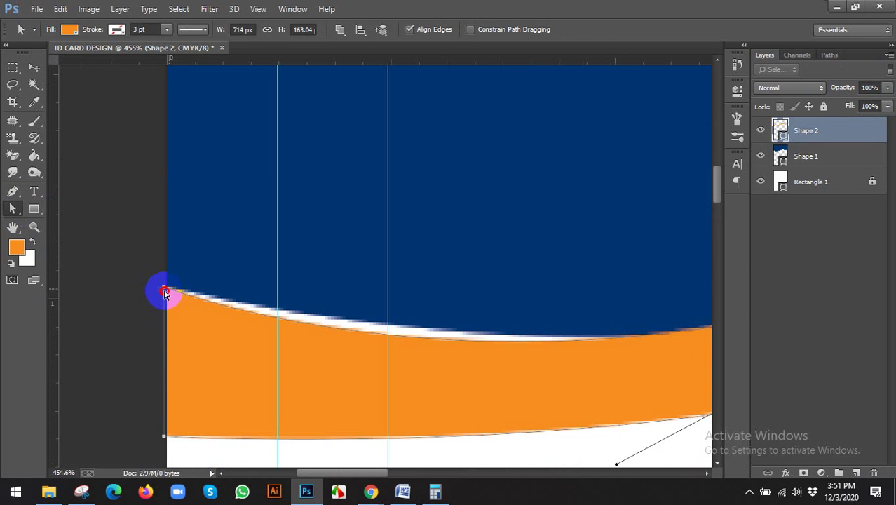
left_click(163, 290)
left_click(174, 302)
scroll(155, 289, "up", 2)
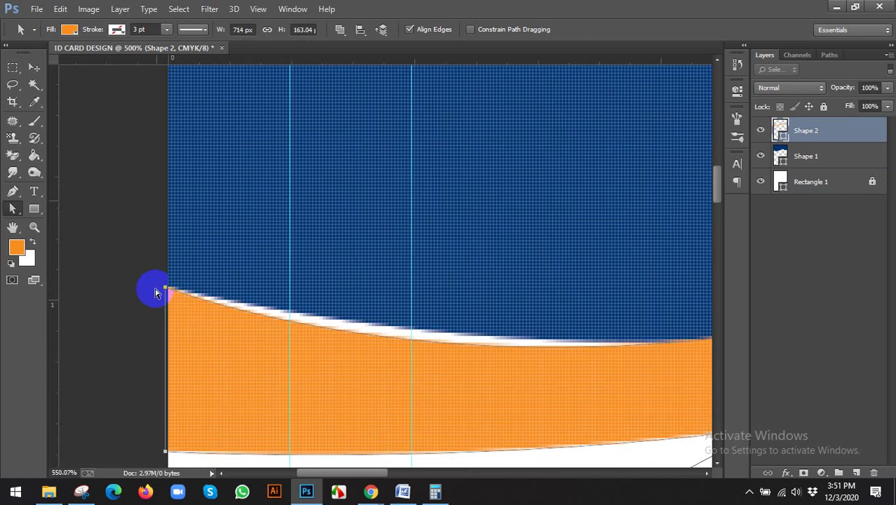
scroll(156, 292, "up", 1)
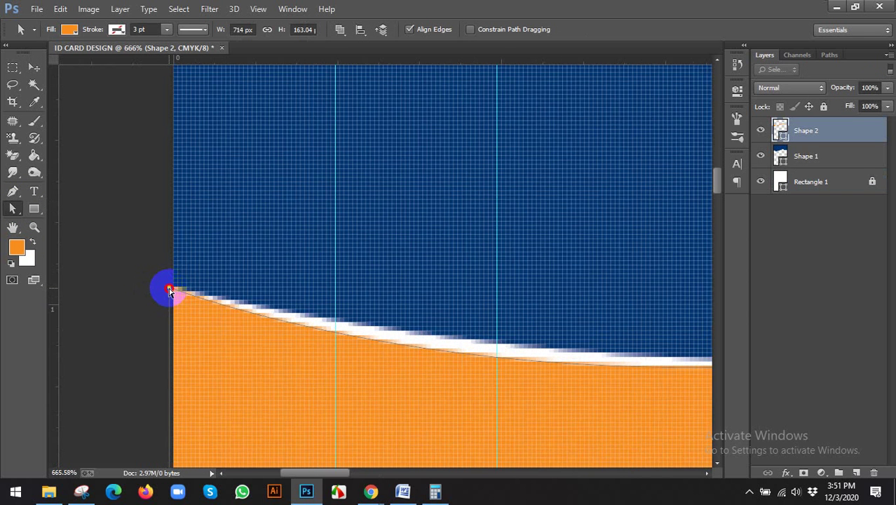
left_click_drag(169, 291, 170, 280)
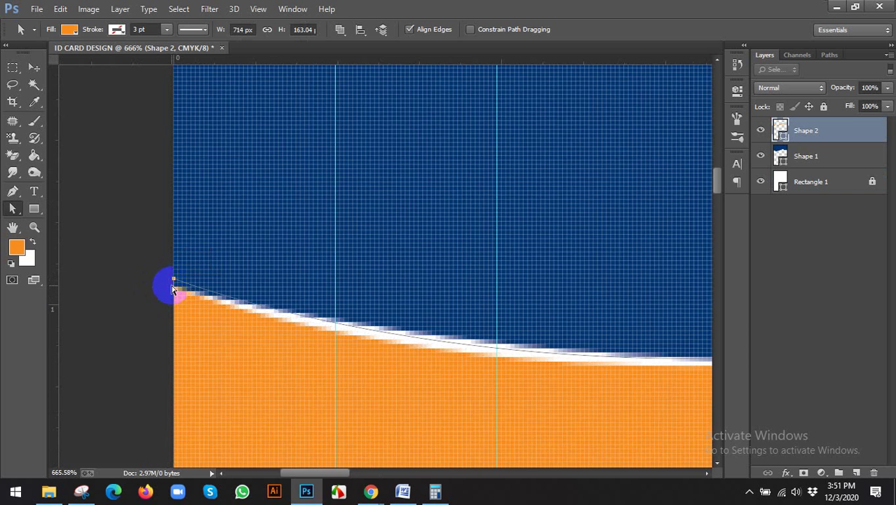
Step: Move Shape 2 beneath Shape 1 in the Layers panel
scroll(184, 350, "down", 1)
scroll(190, 452, "up", 1)
scroll(195, 439, "down", 3)
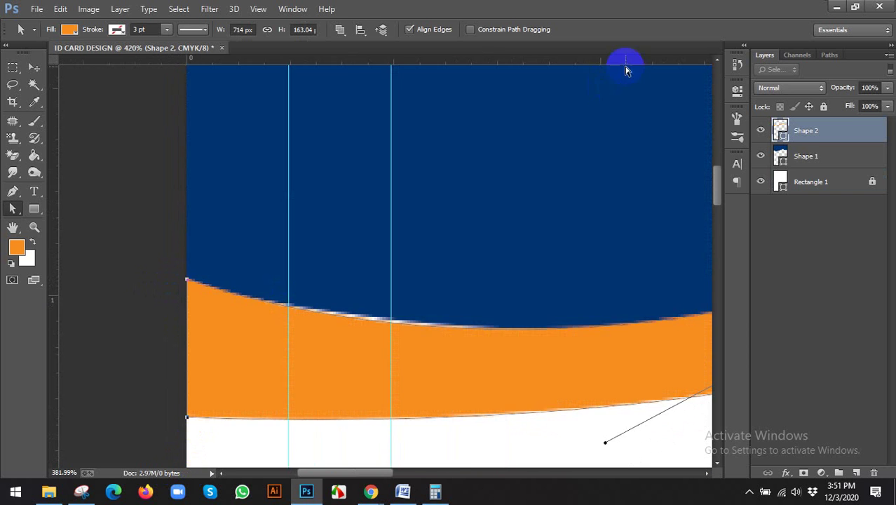
scroll(568, 84, "down", 3)
scroll(394, 180, "down", 2)
key("Return")
scroll(393, 216, "down", 3)
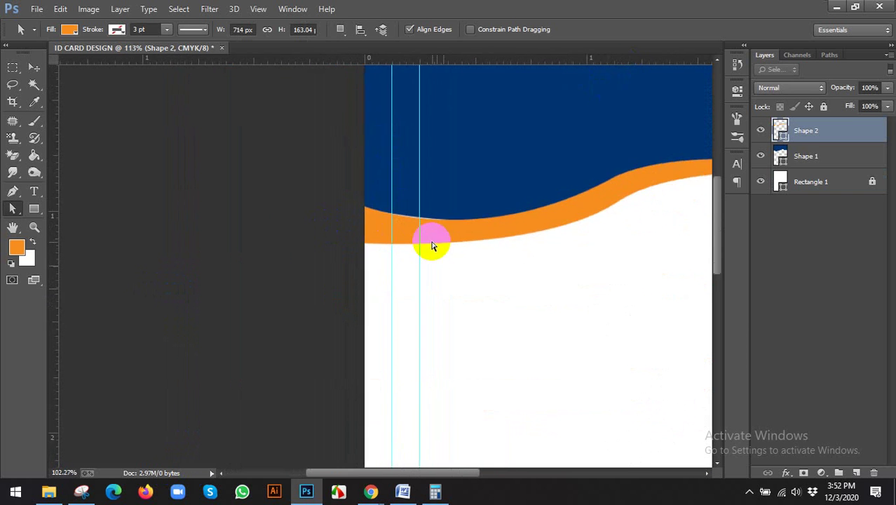
scroll(551, 237, "down", 2)
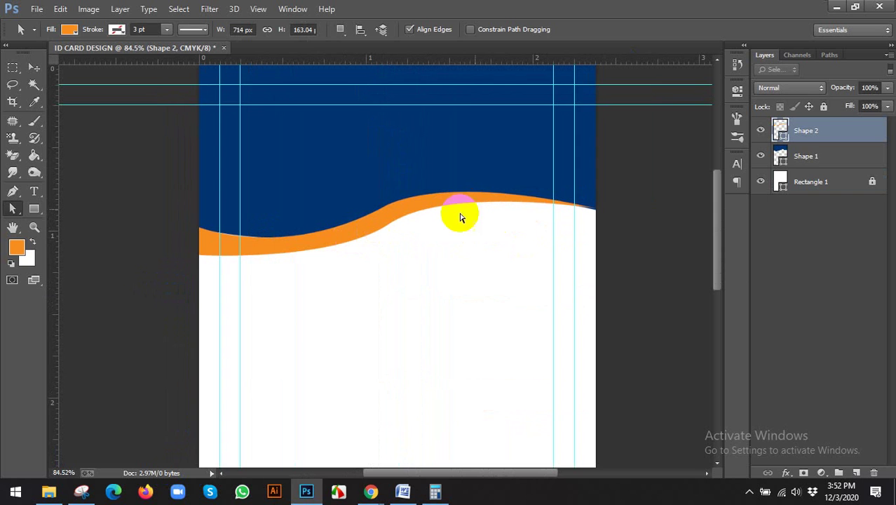
left_click_drag(819, 132, 816, 155)
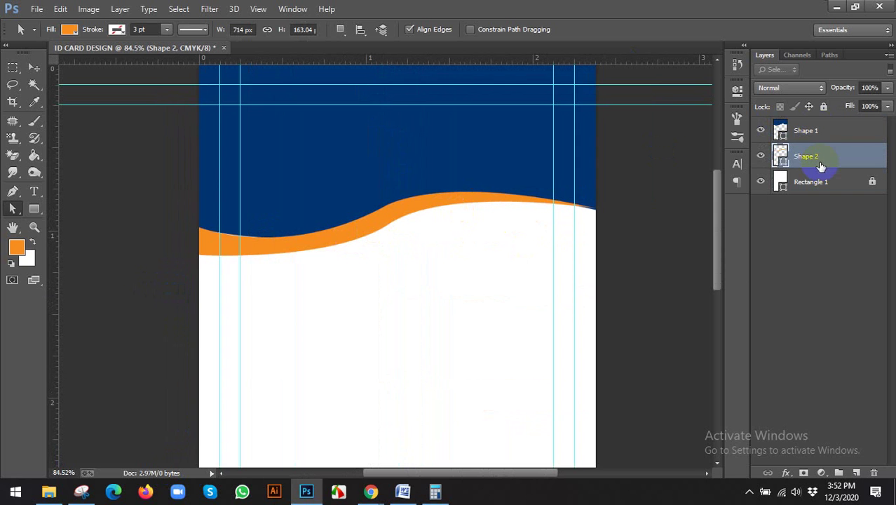
Step: Raise the orange wave's right-end anchor so it tapers into the navy wave
scroll(266, 244, "up", 2)
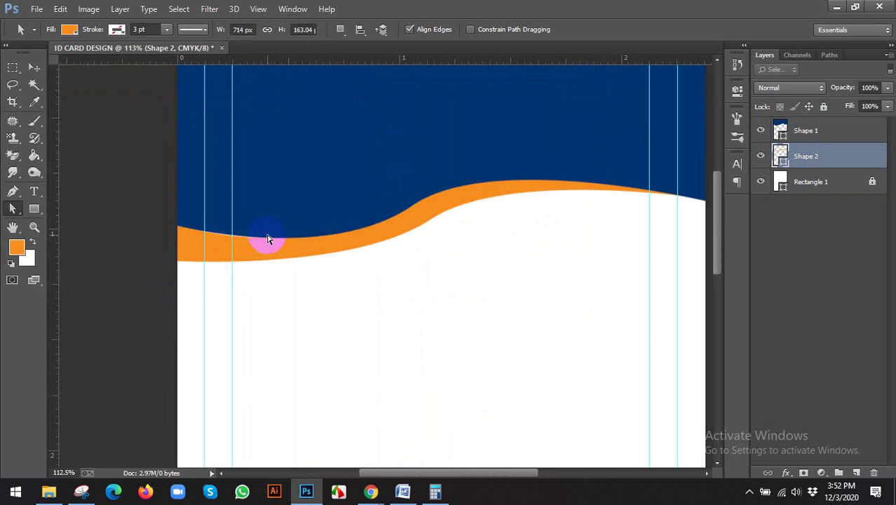
left_click(33, 67)
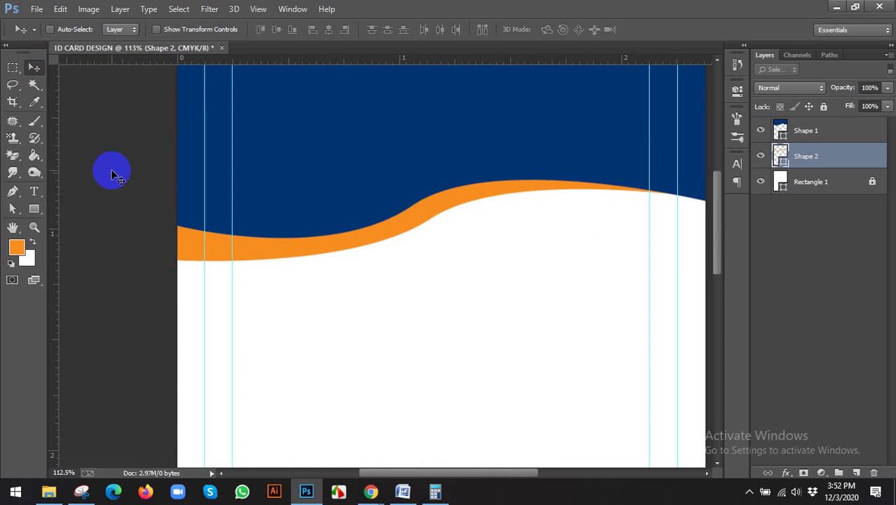
left_click_drag(586, 214, 437, 226)
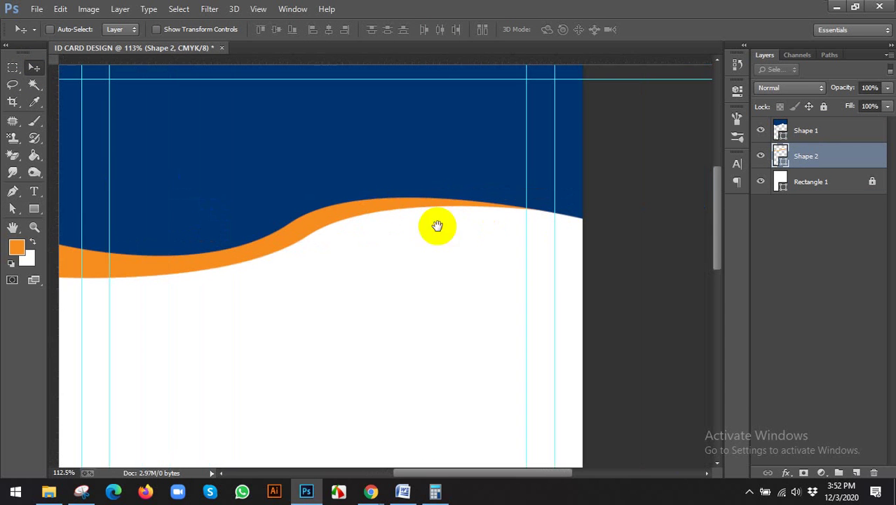
left_click(11, 209)
left_click(49, 203)
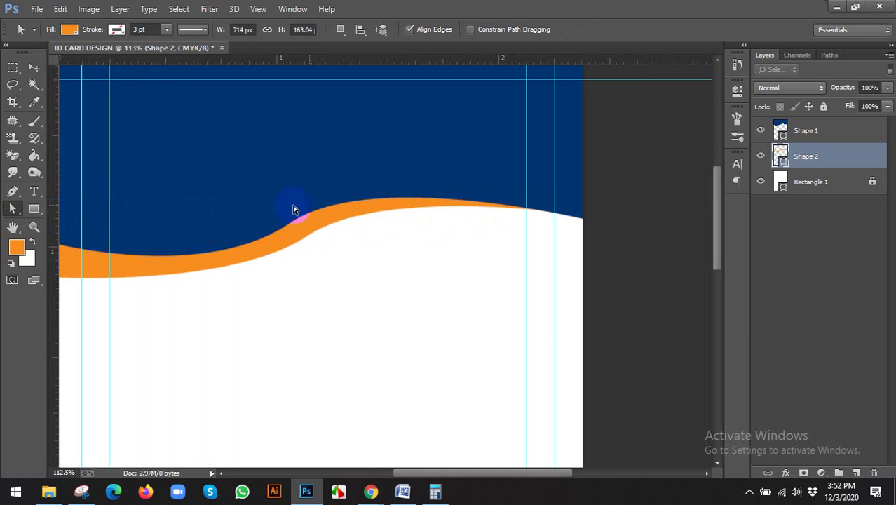
left_click(394, 204)
scroll(590, 219, "up", 2)
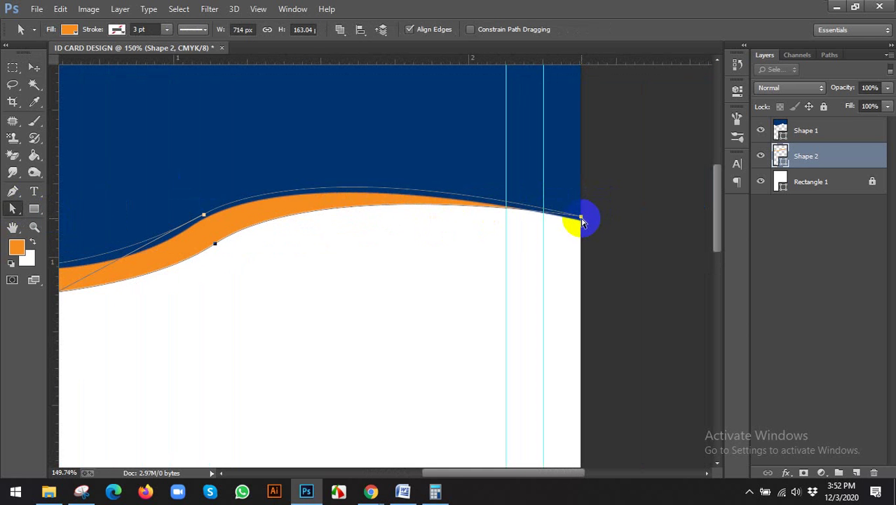
left_click_drag(581, 222, 581, 225)
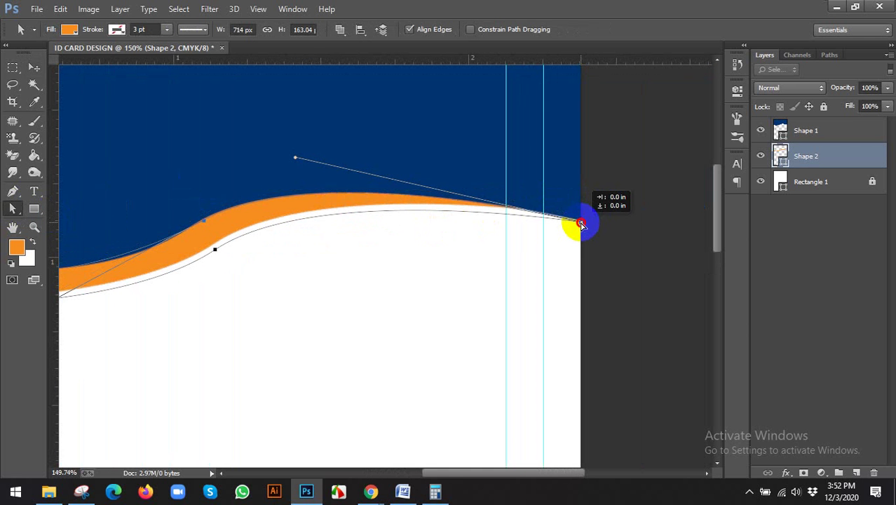
scroll(581, 225, "up", 6)
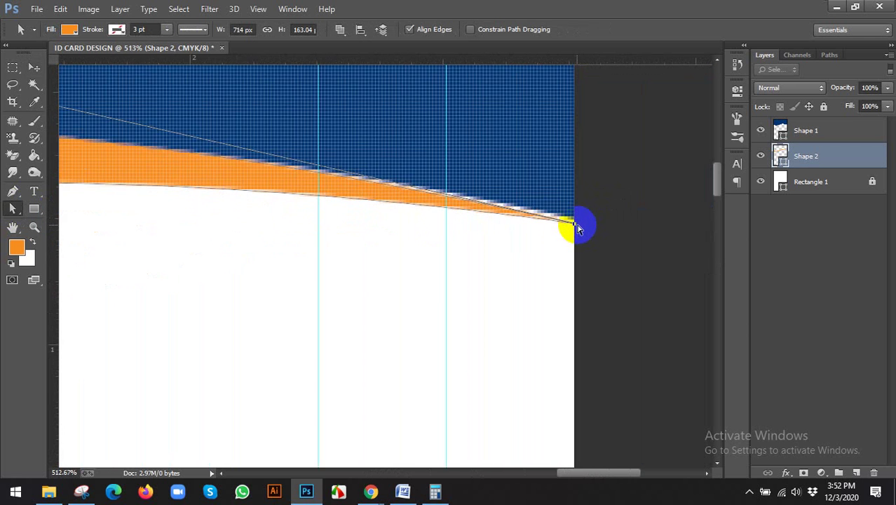
left_click_drag(575, 225, 574, 214)
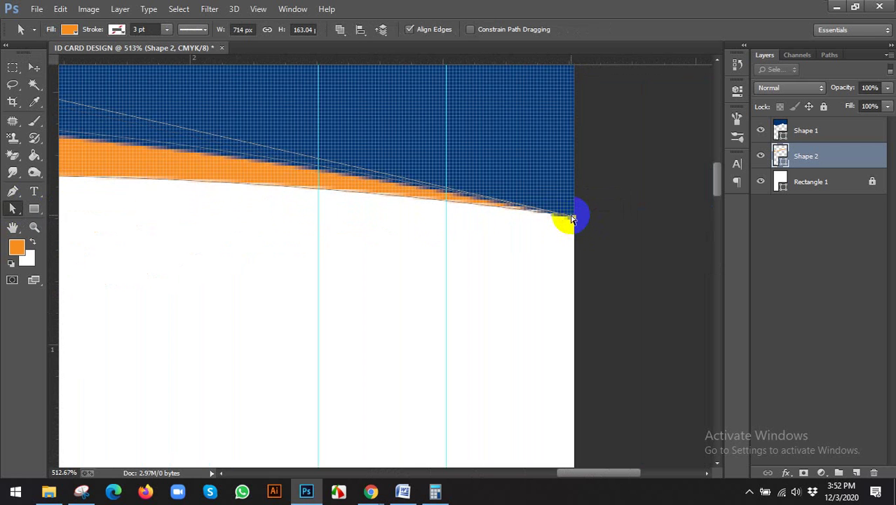
scroll(576, 210, "down", 3)
scroll(216, 136, "down", 6)
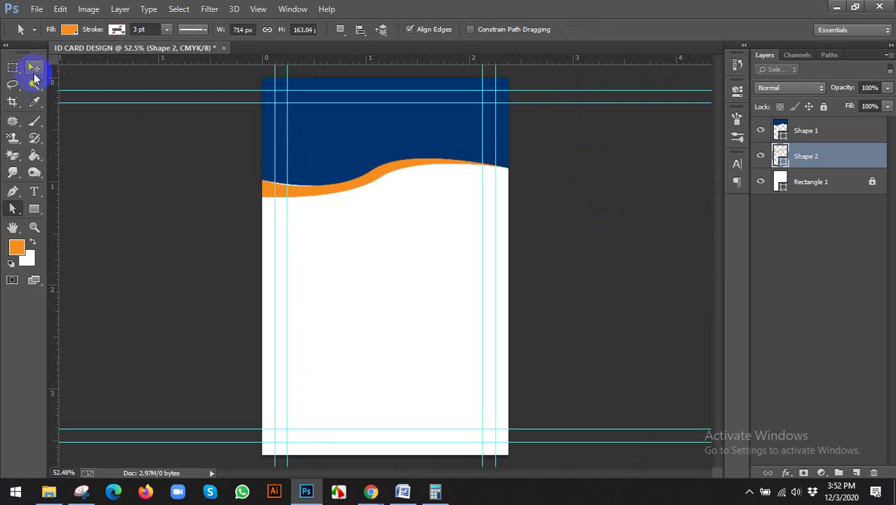
Step: Adjust the orange wave's left-end anchor, undoing one misplaced move
left_click(34, 68)
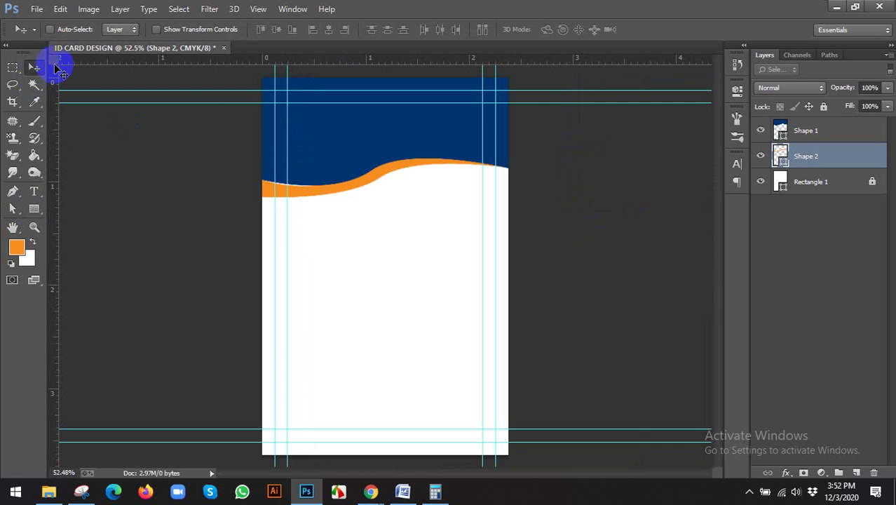
scroll(303, 174, "up", 1)
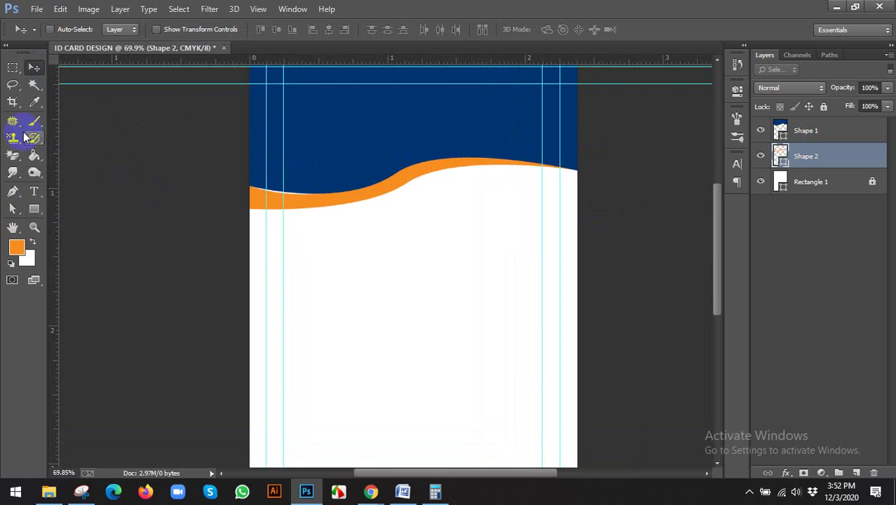
left_click_drag(12, 208, 71, 221)
scroll(281, 197, "up", 3)
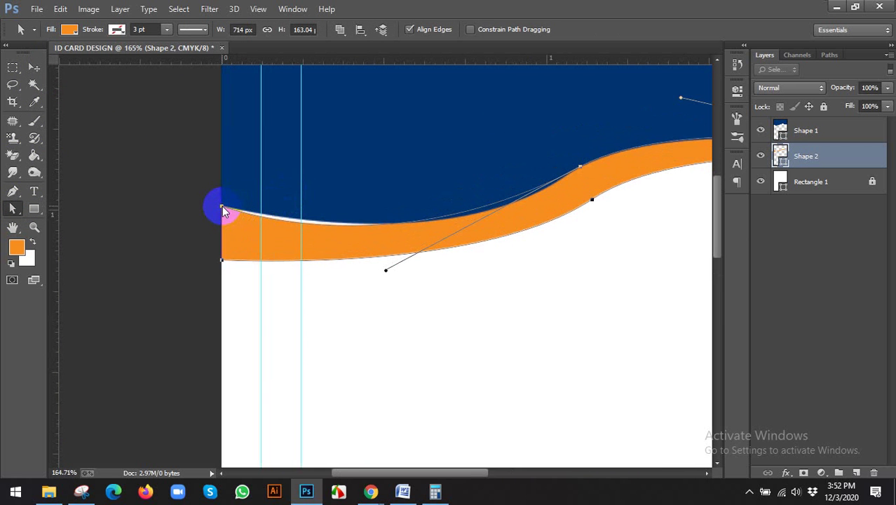
left_click_drag(223, 206, 223, 209)
left_click_drag(222, 207, 220, 199)
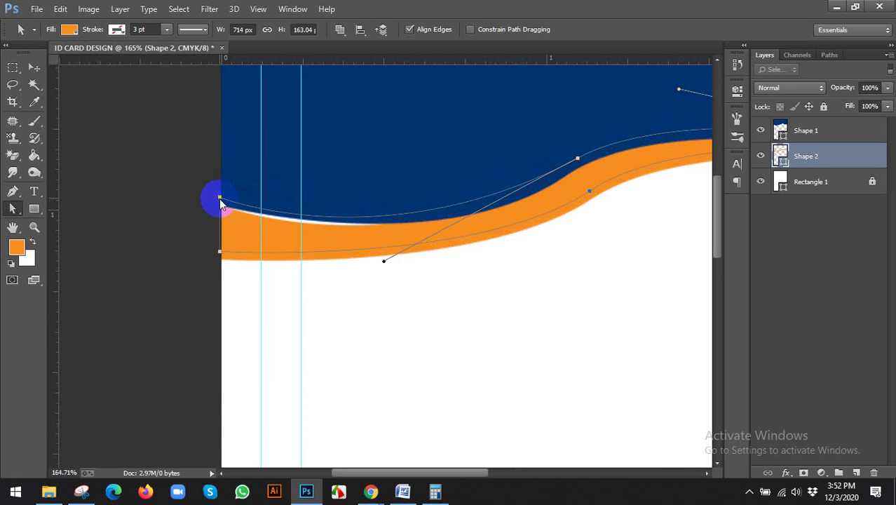
key("ctrl+z")
scroll(225, 211, "up", 4)
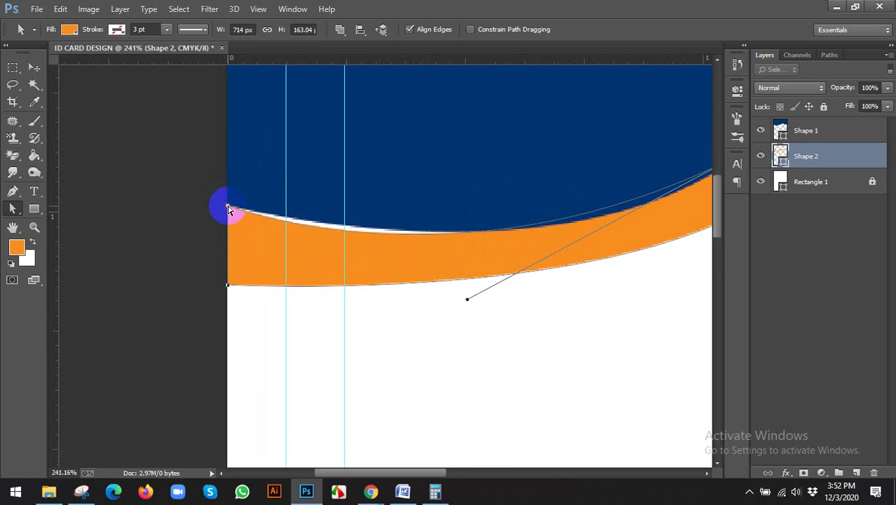
mouse_move(226, 208)
left_mouse_down()
mouse_move(234, 208)
mouse_move(228, 212)
left_mouse_up()
Step: Pull the navy header's left anchor slightly down to meet the orange band
left_click(247, 198)
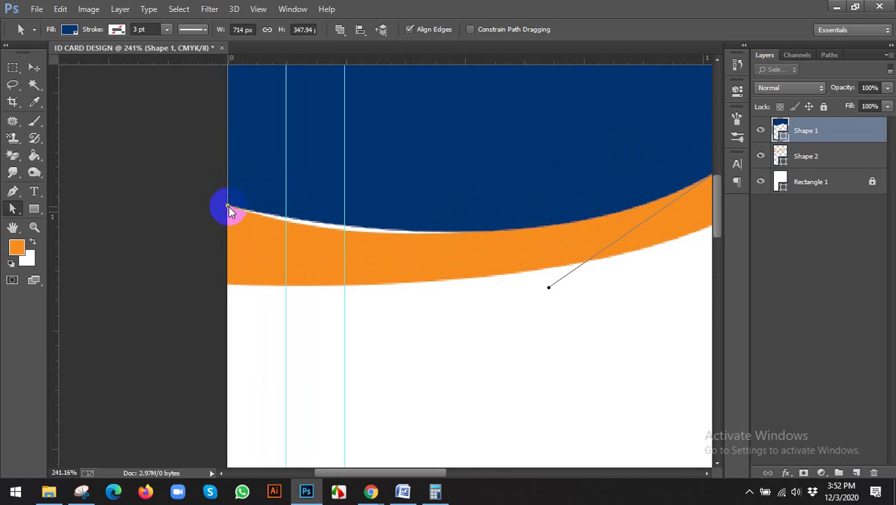
left_click_drag(228, 208, 228, 212)
left_click(34, 66)
scroll(127, 170, "down", 5)
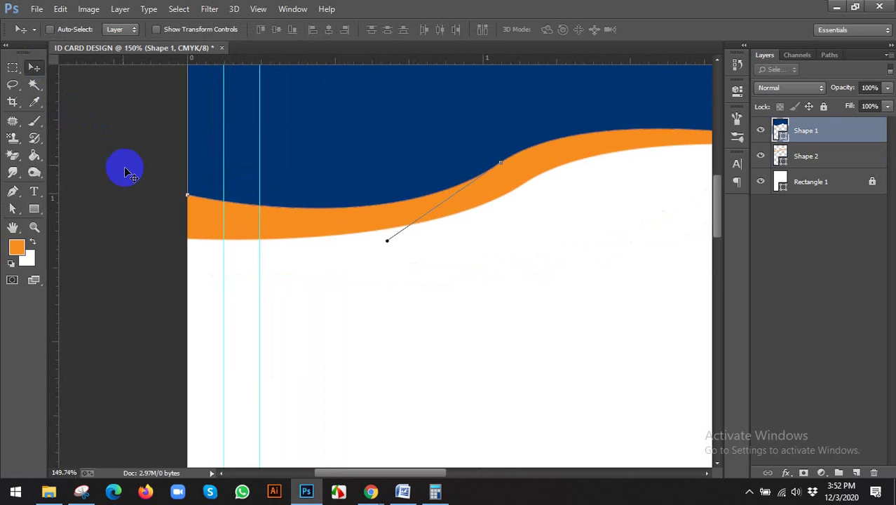
scroll(131, 175, "down", 3)
left_click(440, 228)
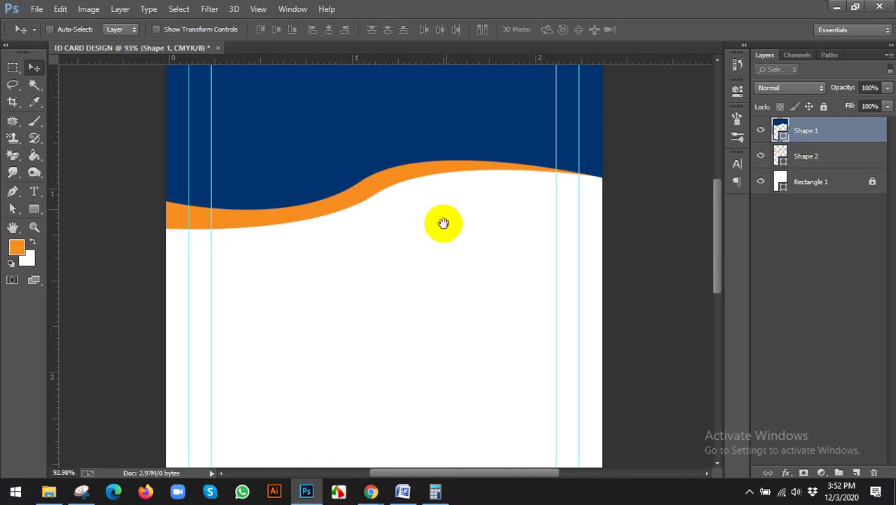
scroll(620, 161, "up", 3)
Step: Reselect the orange wave to check its anchors, then deselect its path
left_click(601, 176, "ctrl")
scroll(601, 176, "up", 2)
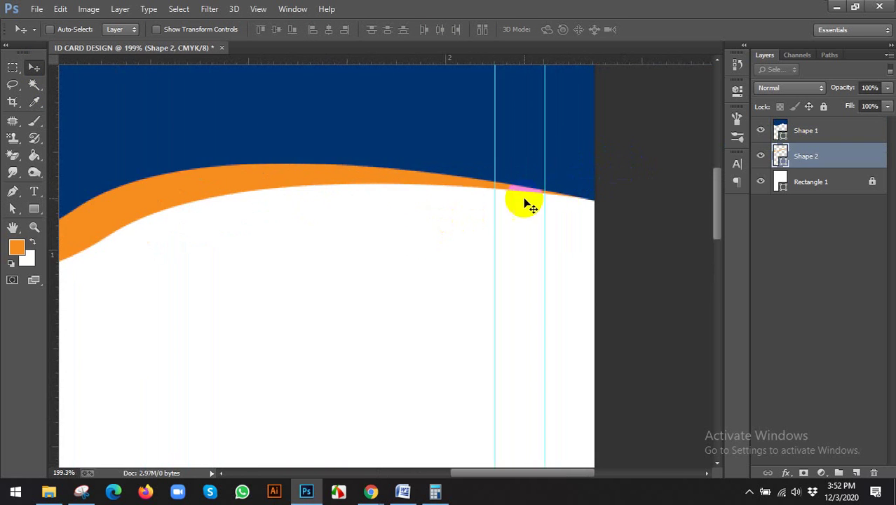
left_click(8, 208)
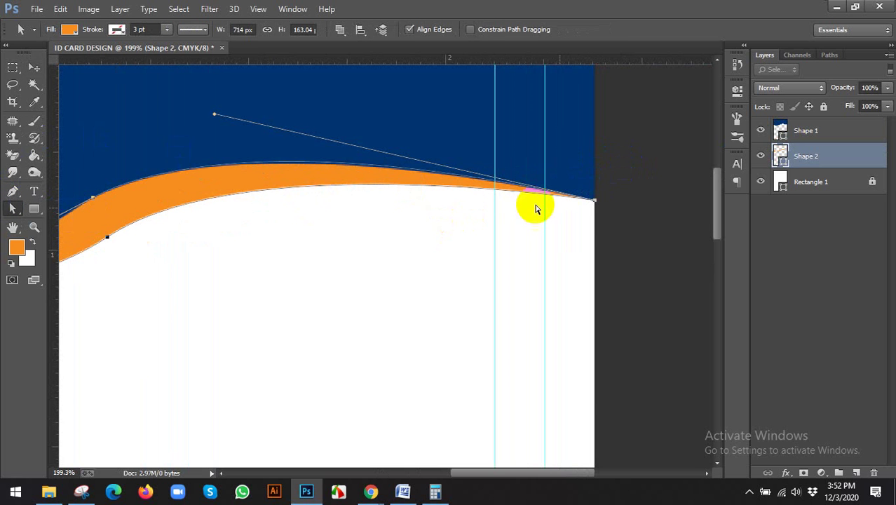
scroll(601, 208, "up", 2)
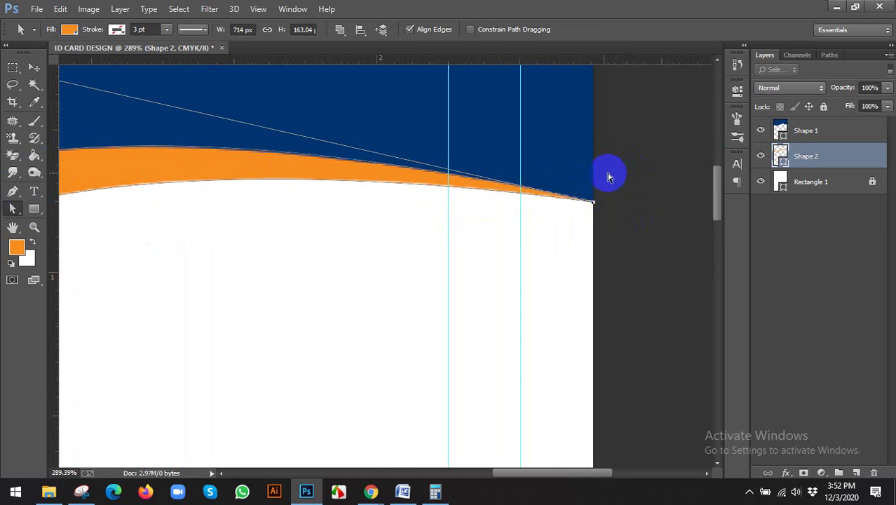
left_click(595, 169)
scroll(572, 168, "down", 2)
scroll(253, 156, "down", 4)
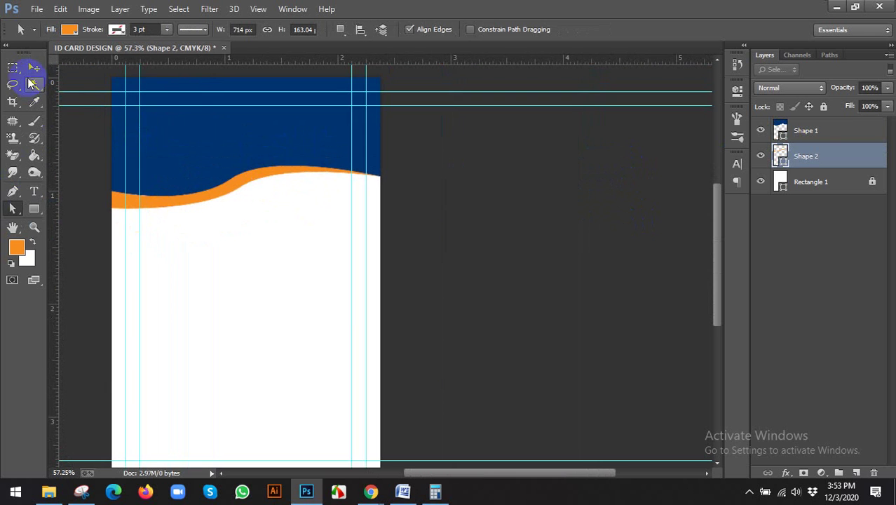
left_click(35, 67)
scroll(219, 198, "up", 1)
scroll(290, 204, "up", 1)
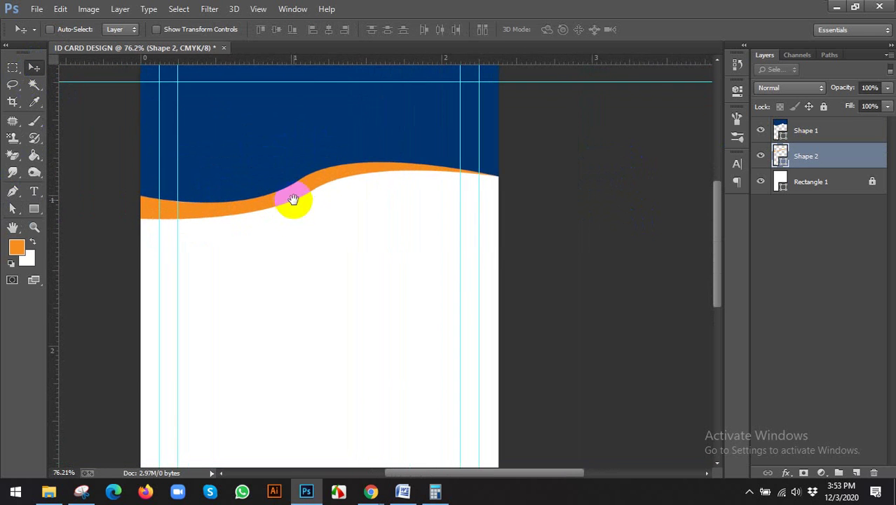
scroll(126, 206, "up", 1)
scroll(133, 206, "up", 1)
scroll(133, 205, "up", 2)
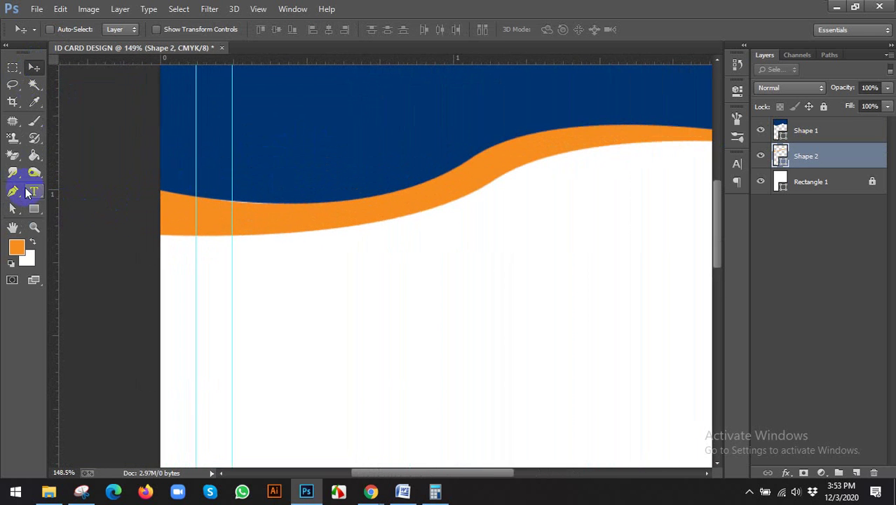
left_click(12, 191)
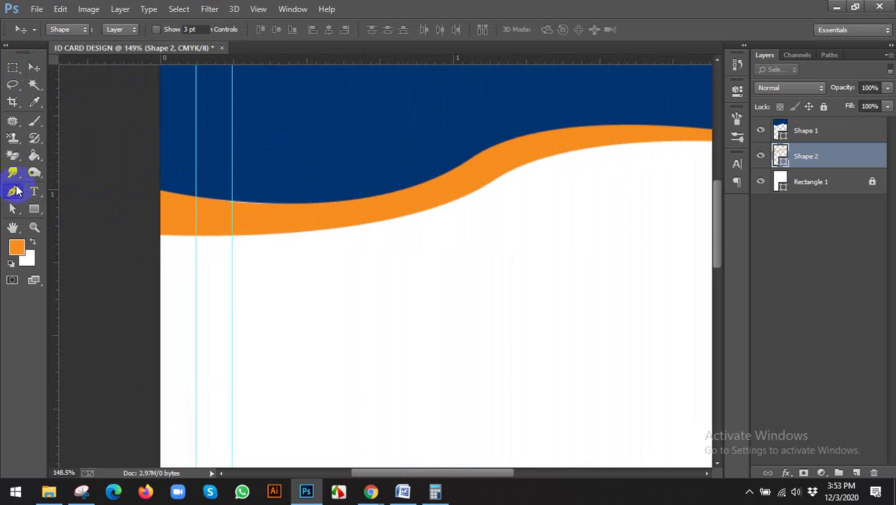
Step: Add a new layer above Shape 2 and set the shape fill to a darker orange
left_click(858, 472)
left_click(119, 30)
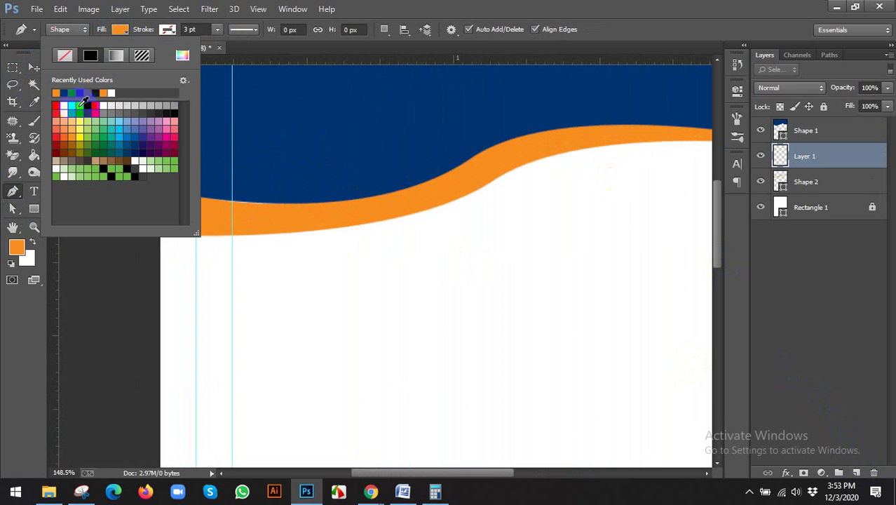
left_click(181, 55)
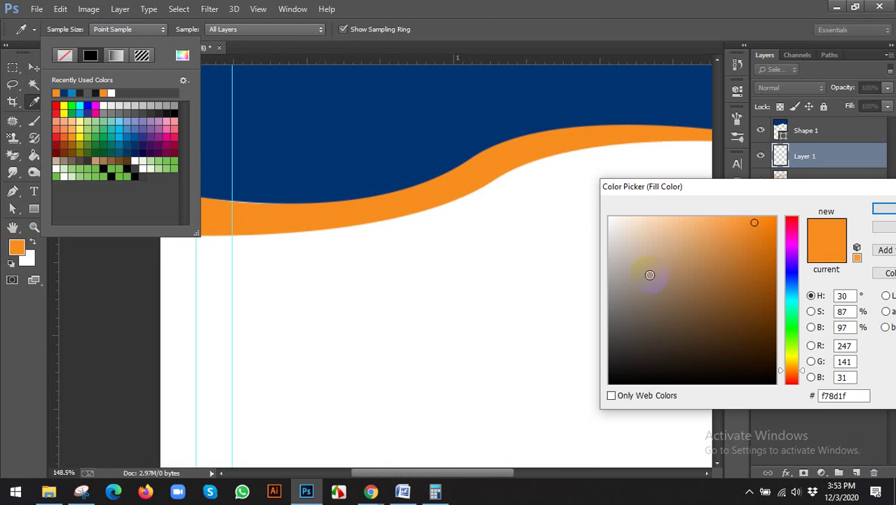
left_click(775, 231)
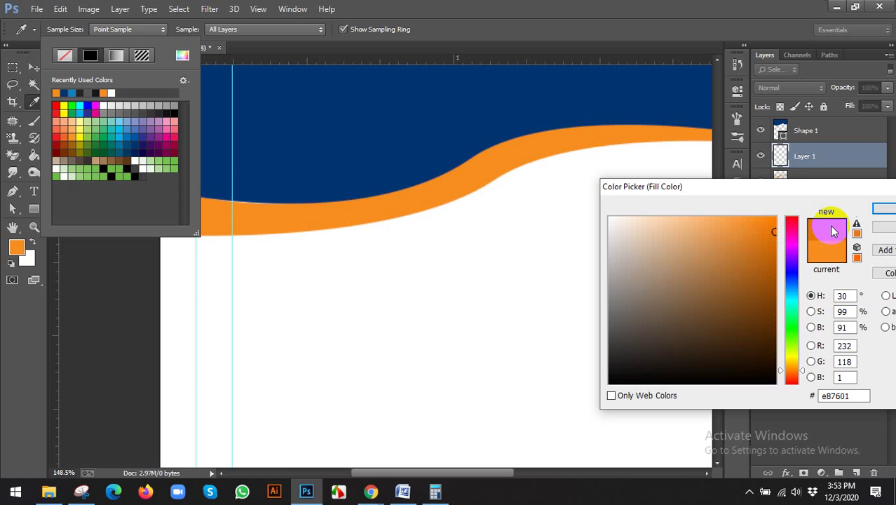
left_click(885, 208)
key("Escape")
scroll(164, 210, "up", 2)
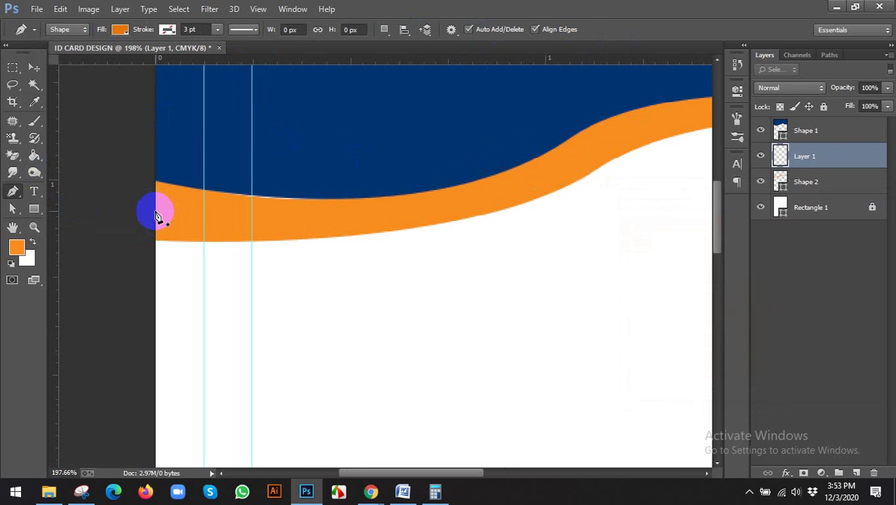
Step: Draw the accent sliver's outline from the card's left edge along the orange band
left_click(154, 212)
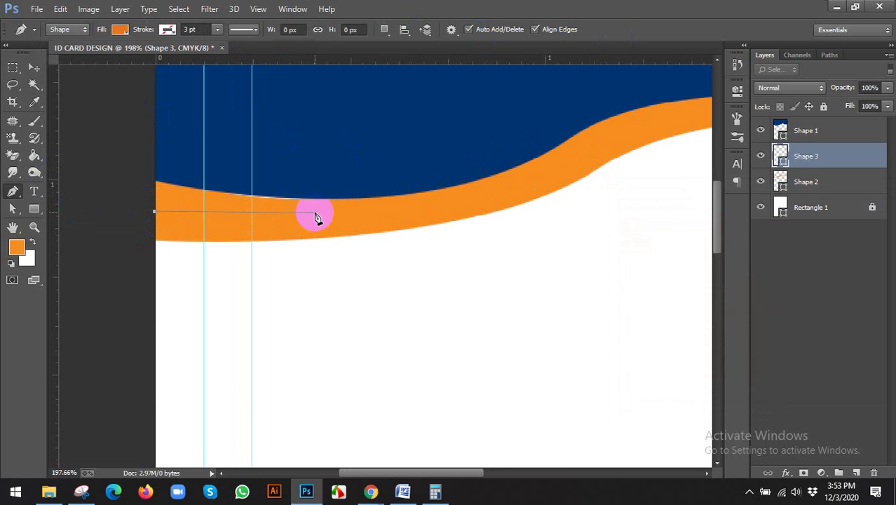
left_click_drag(315, 213, 418, 197)
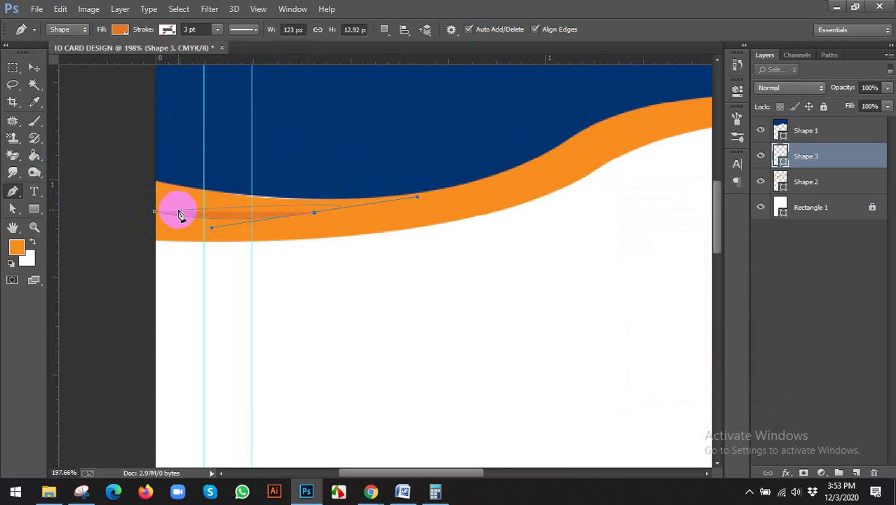
left_click(155, 219)
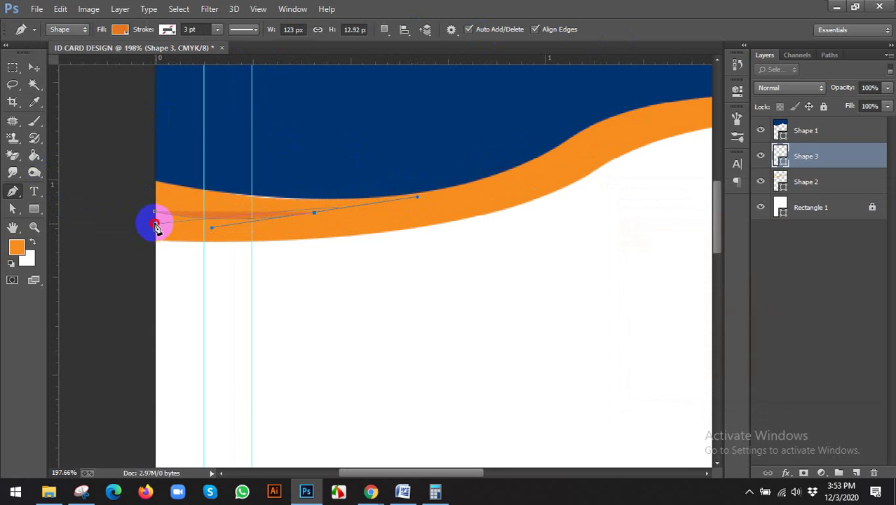
left_click_drag(155, 226, 81, 207)
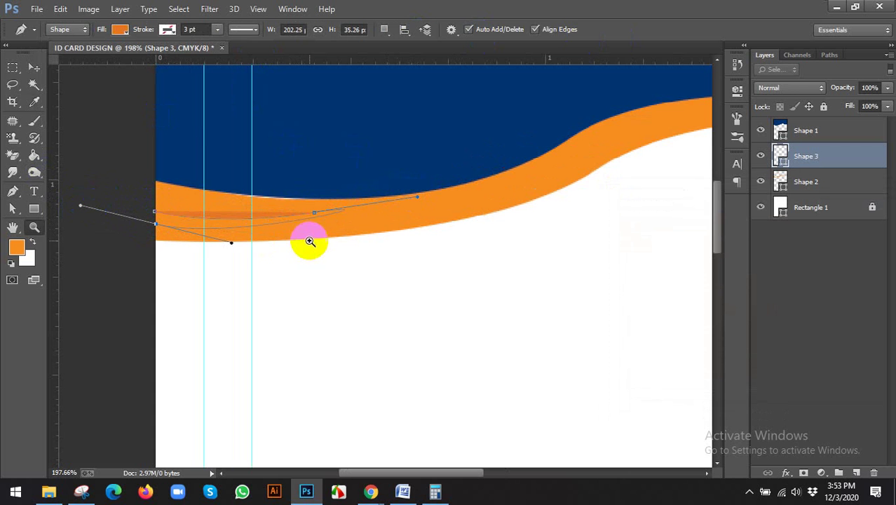
key("z")
left_click_drag(306, 232, 317, 211)
key("p")
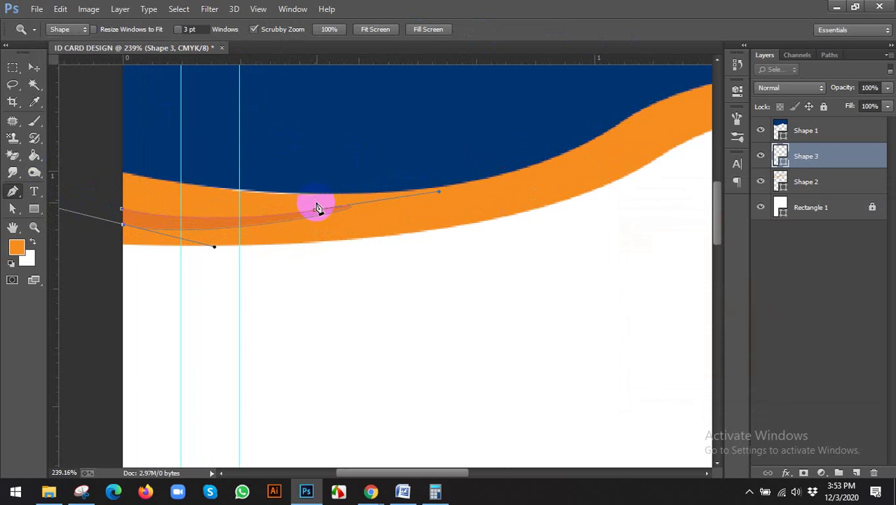
Step: Refine the accent's middle point and close the sliver at its start point
left_click(316, 213)
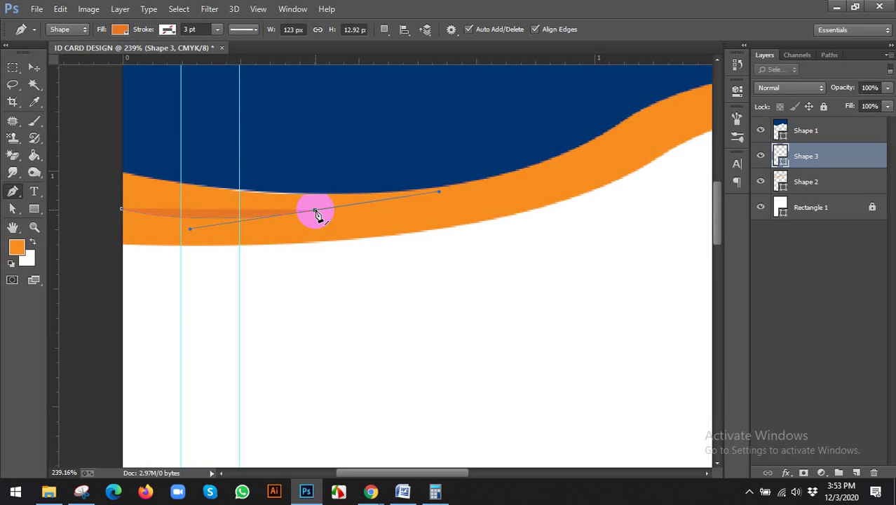
left_click(315, 212)
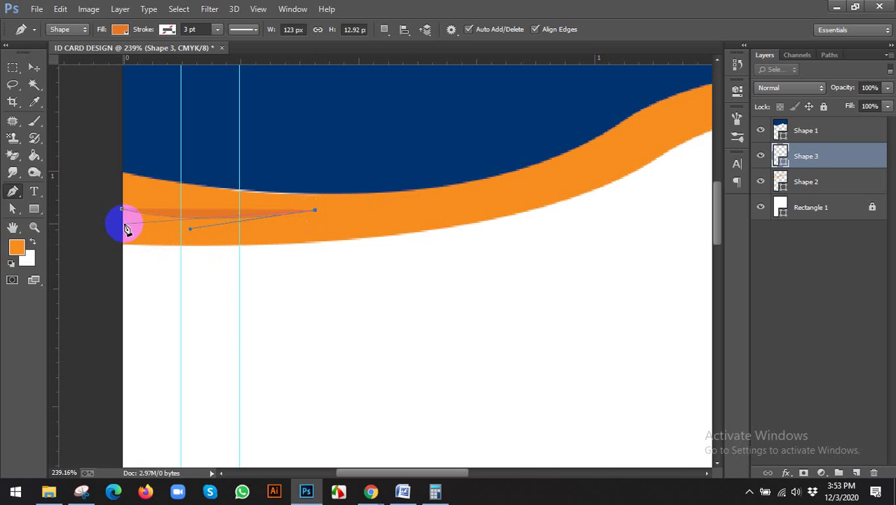
left_click_drag(123, 228, 176, 224)
left_click(180, 214)
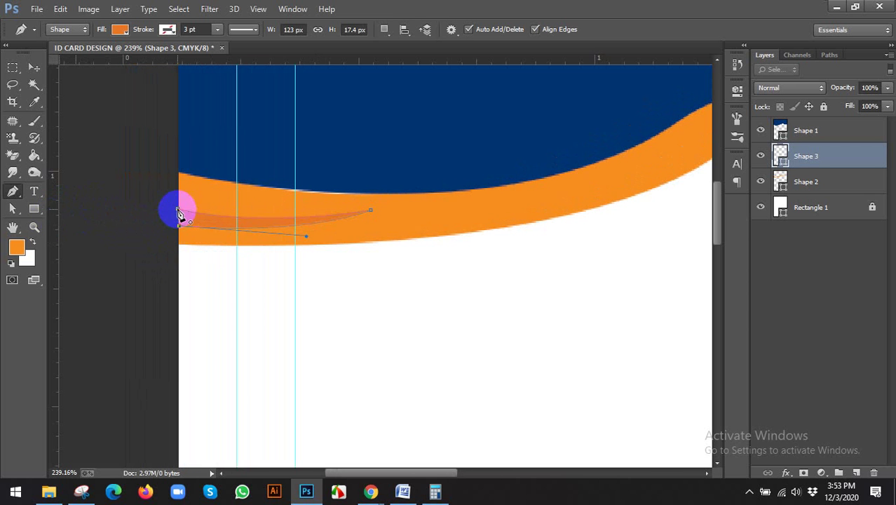
left_click(33, 68)
scroll(100, 177, "down", 2)
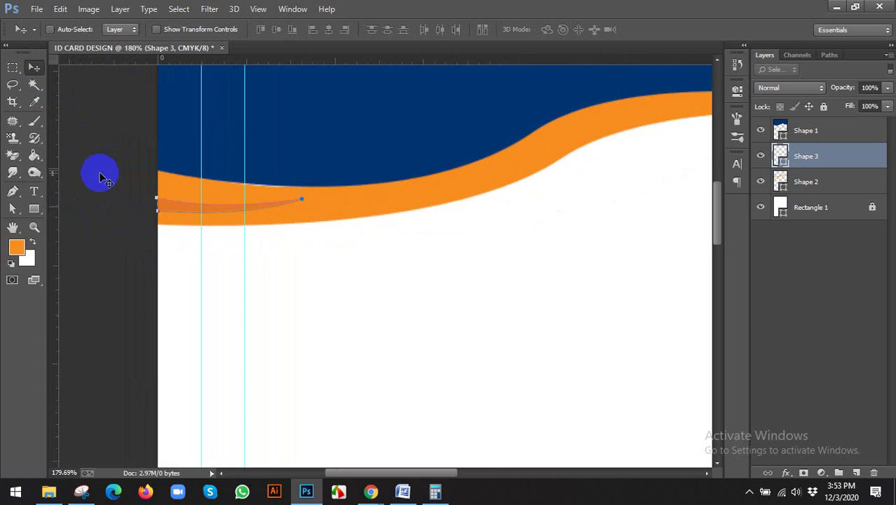
scroll(101, 176, "down", 1)
scroll(97, 185, "down", 4)
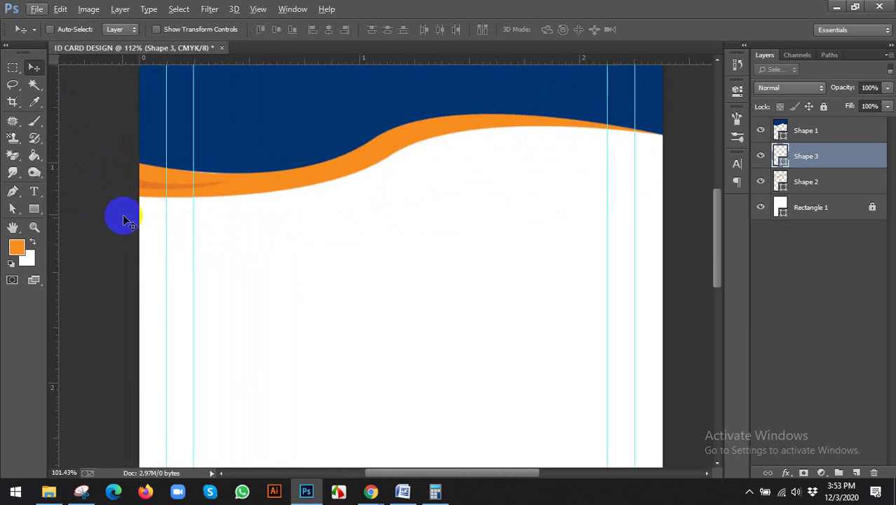
scroll(387, 221, "right", 2)
scroll(436, 215, "up", 1)
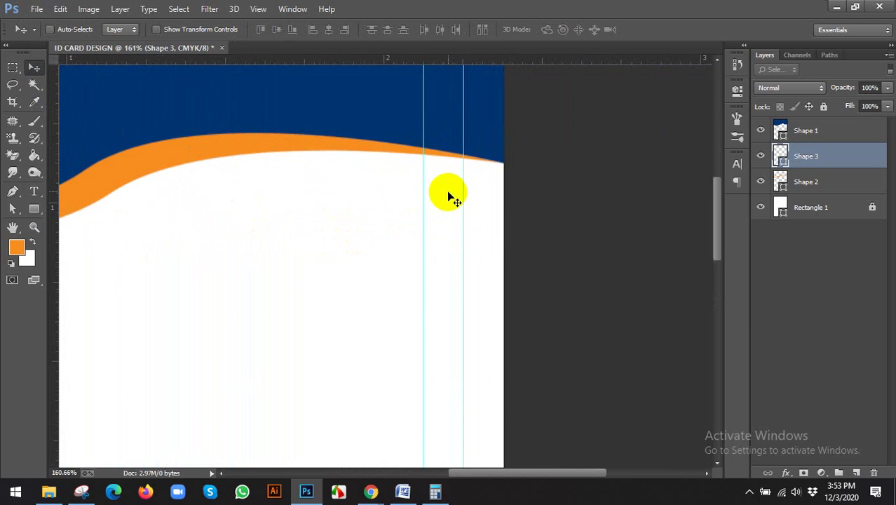
scroll(426, 192, "up", 1)
left_click_drag(296, 226, 427, 237)
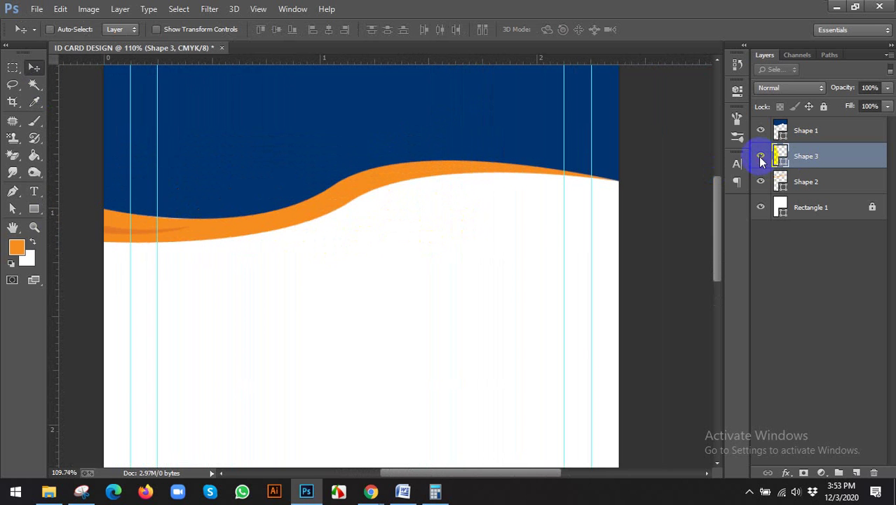
right_click(806, 172)
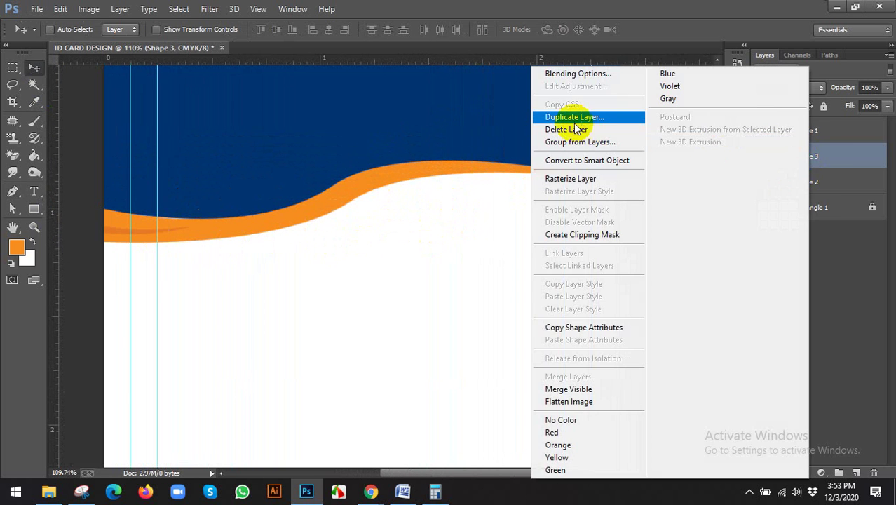
left_click(570, 120)
left_click(565, 148)
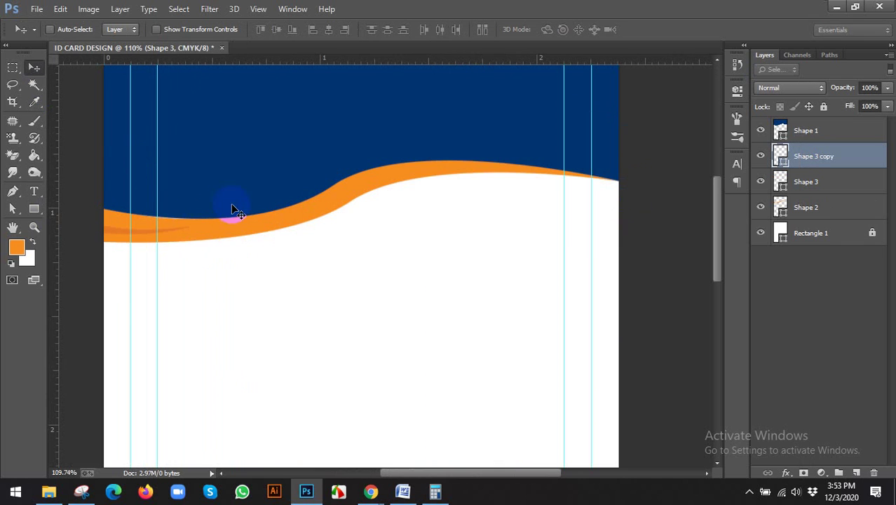
left_click_drag(176, 230, 605, 205)
key("ctrl+t")
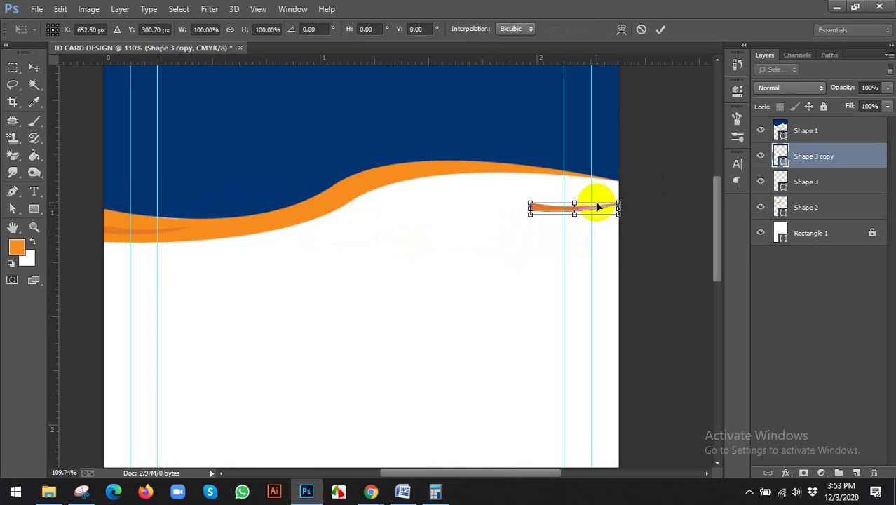
right_click(568, 207)
left_click(611, 408)
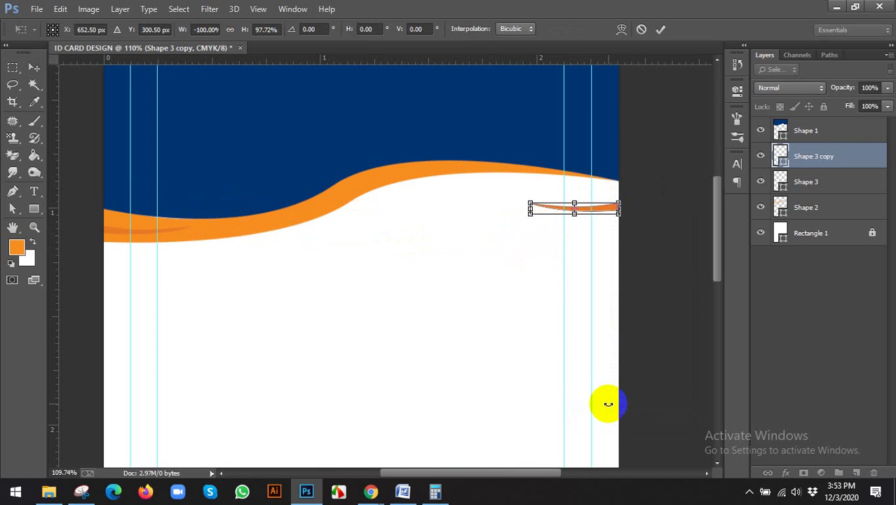
right_click(597, 214)
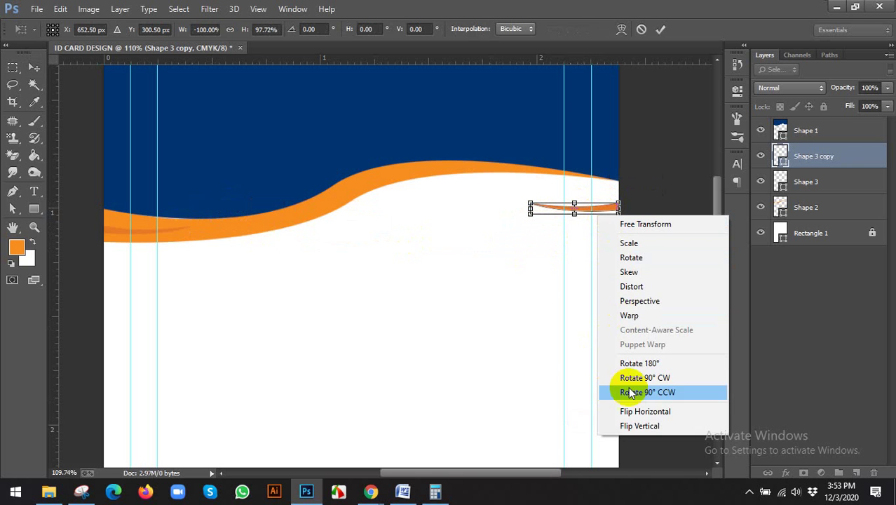
left_click(625, 425)
left_click(660, 31)
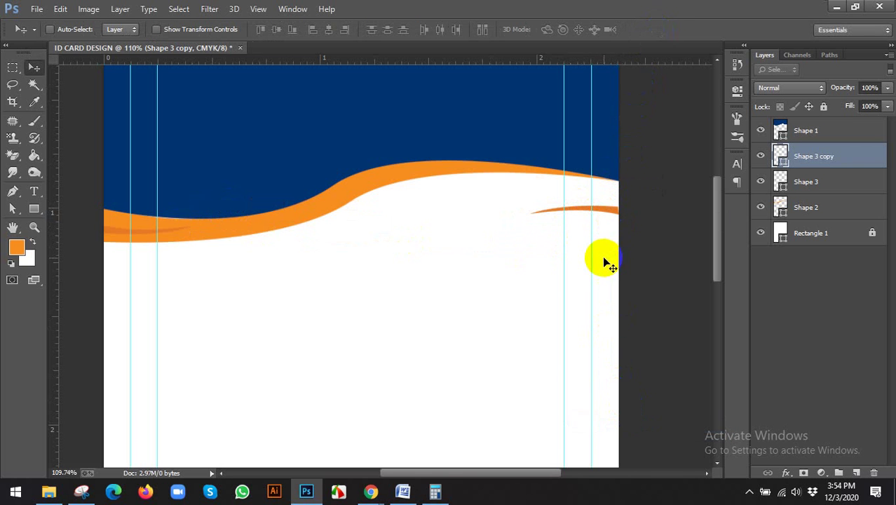
left_click_drag(601, 254, 607, 248)
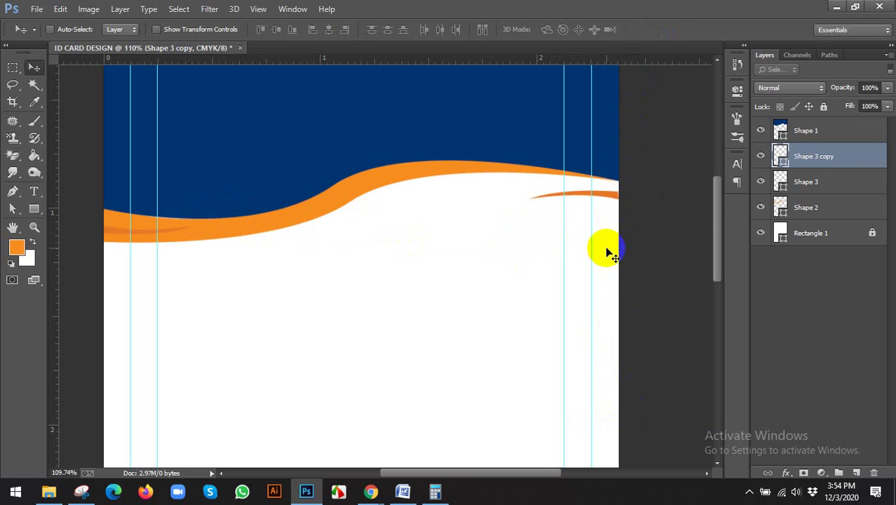
scroll(608, 253, "down", 3)
key("Delete")
scroll(709, 189, "up", 3)
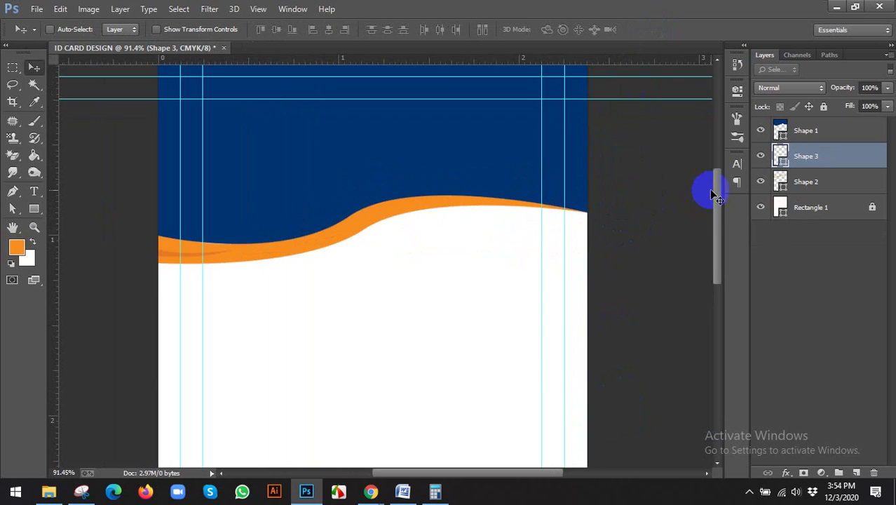
Step: On a new layer, draw Shape 4, a thin tapered sliver under the wave's right end
left_click(856, 473)
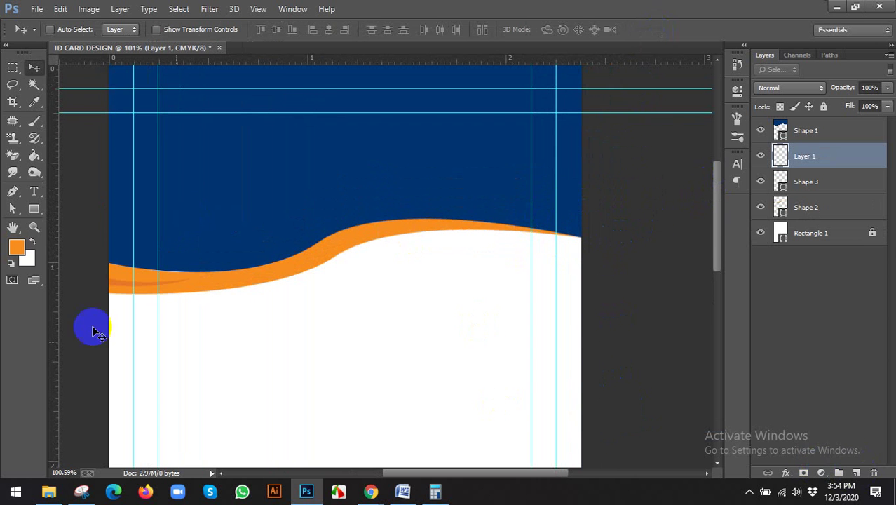
left_click(12, 191)
scroll(596, 294, "up", 2)
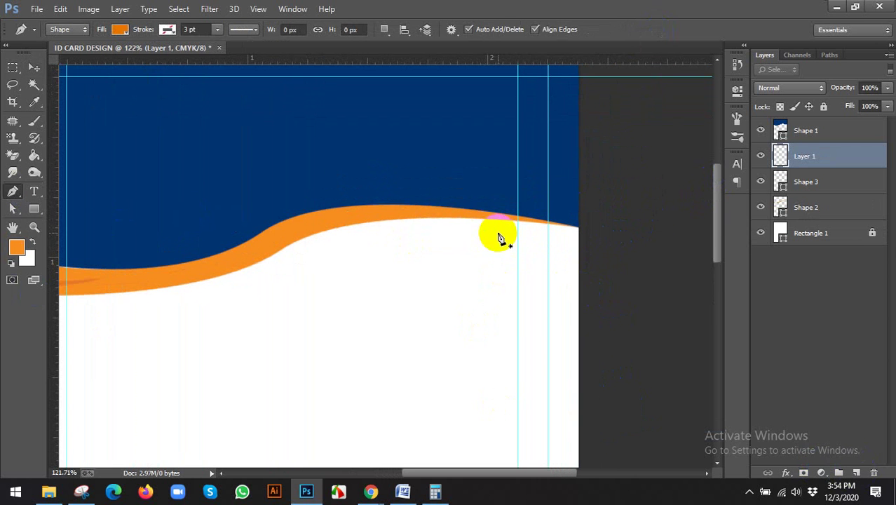
left_click_drag(533, 239, 608, 265)
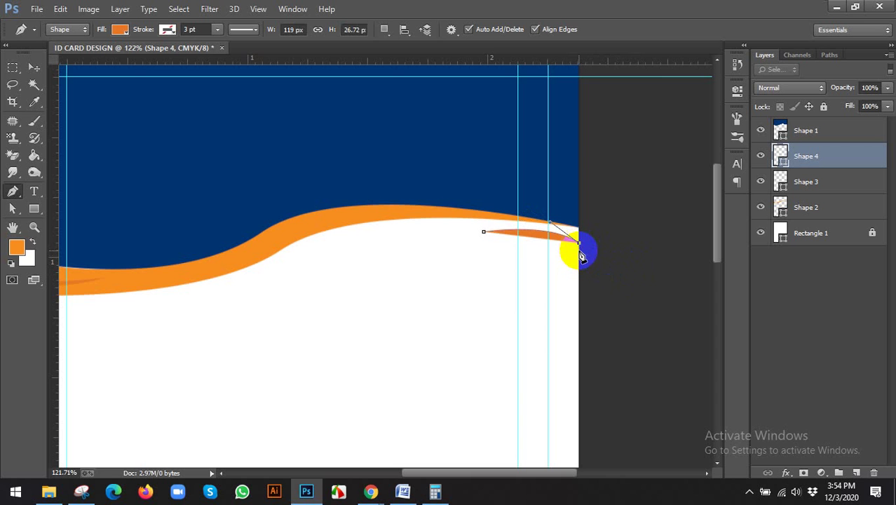
left_click(579, 249)
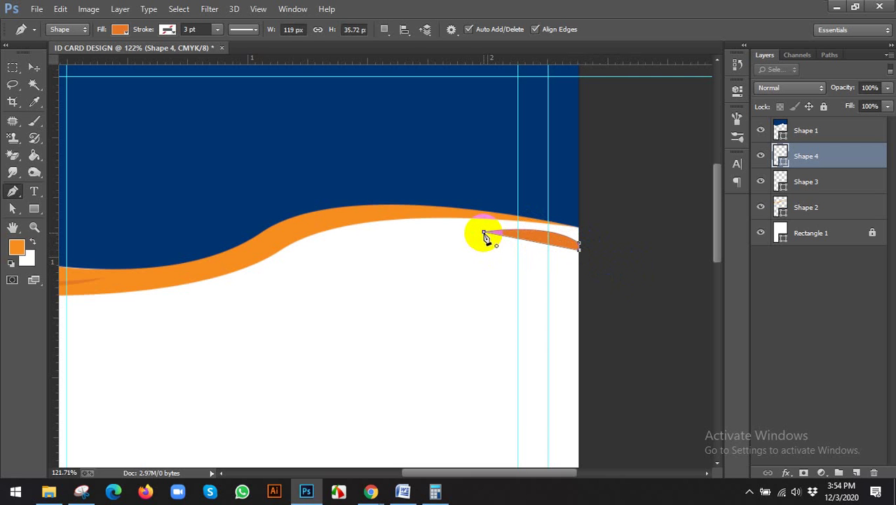
left_click_drag(484, 232, 388, 225)
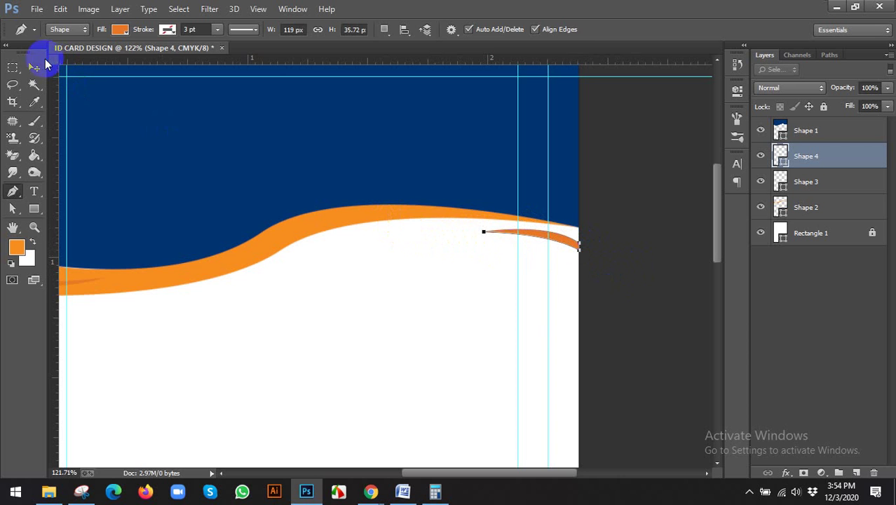
left_click(35, 67)
scroll(607, 238, "down", 4)
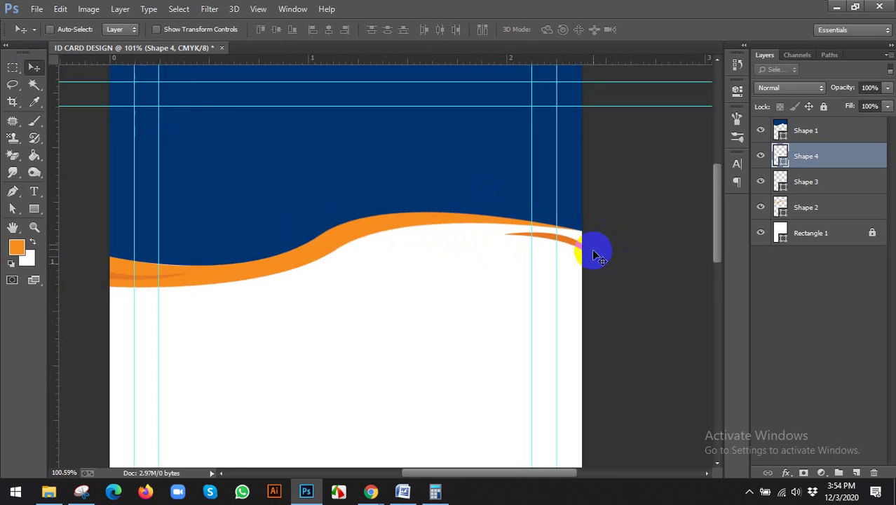
Step: Select Shape 1 through Shape 2 and group them with Ctrl+G as 'shape design'
scroll(594, 268, "up", 2)
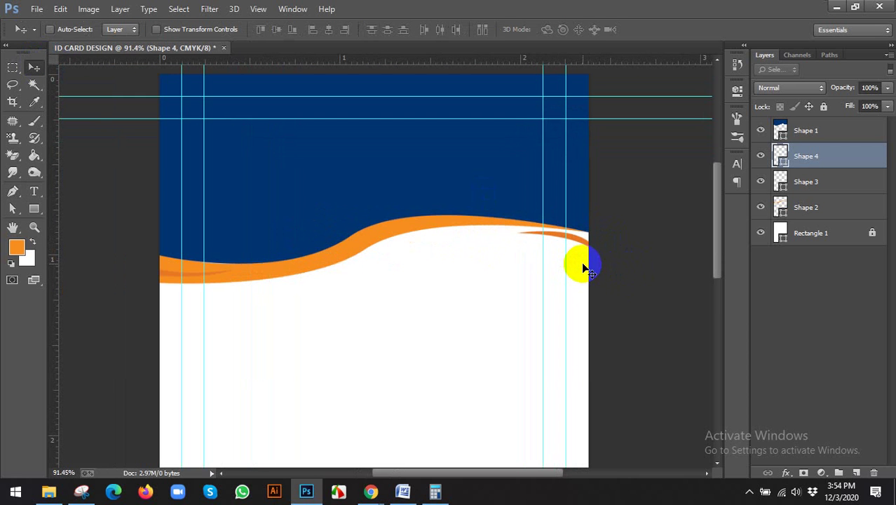
scroll(523, 266, "down", 2)
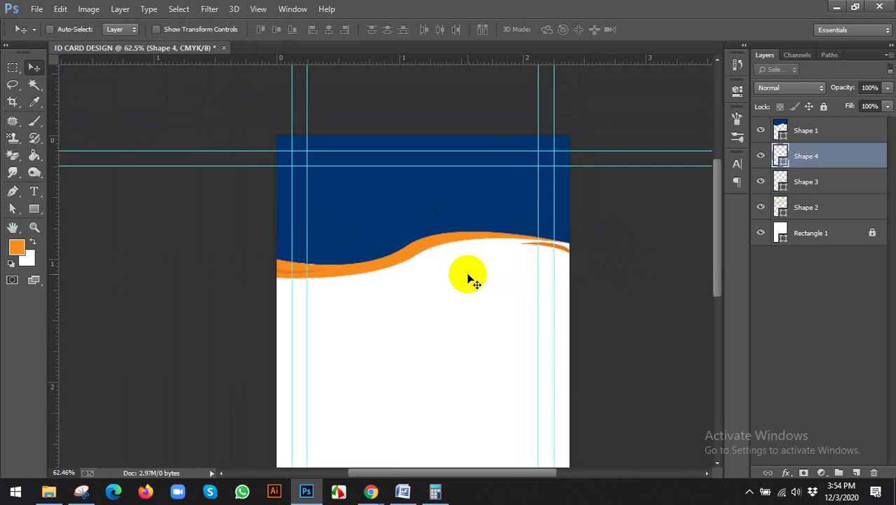
scroll(471, 276, "down", 2)
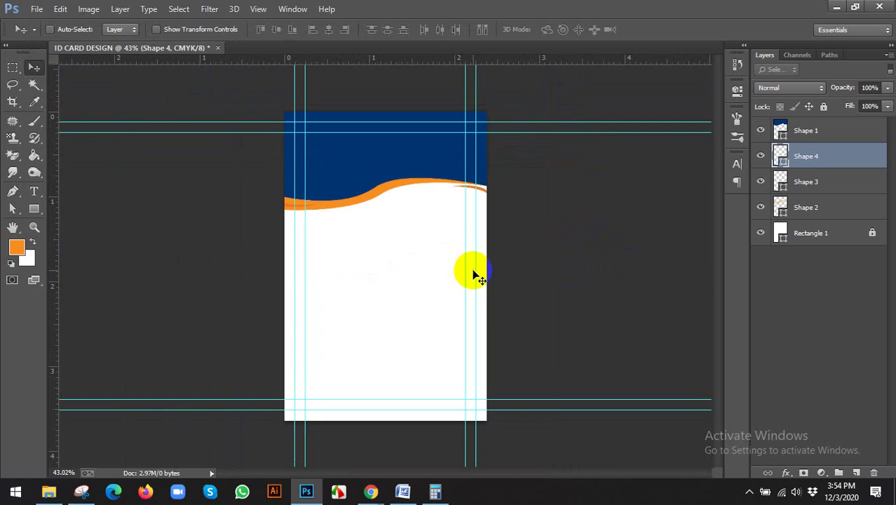
left_click(802, 204)
left_click(798, 131, "shift")
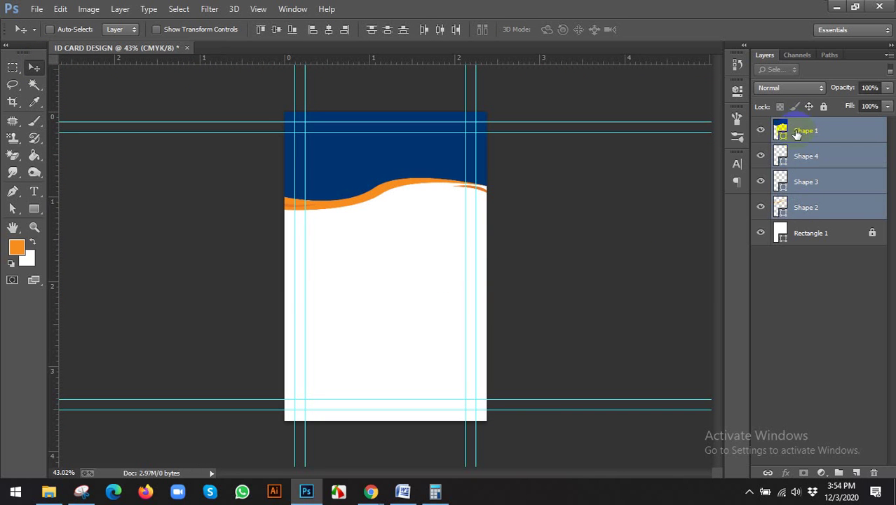
key("ctrl+g")
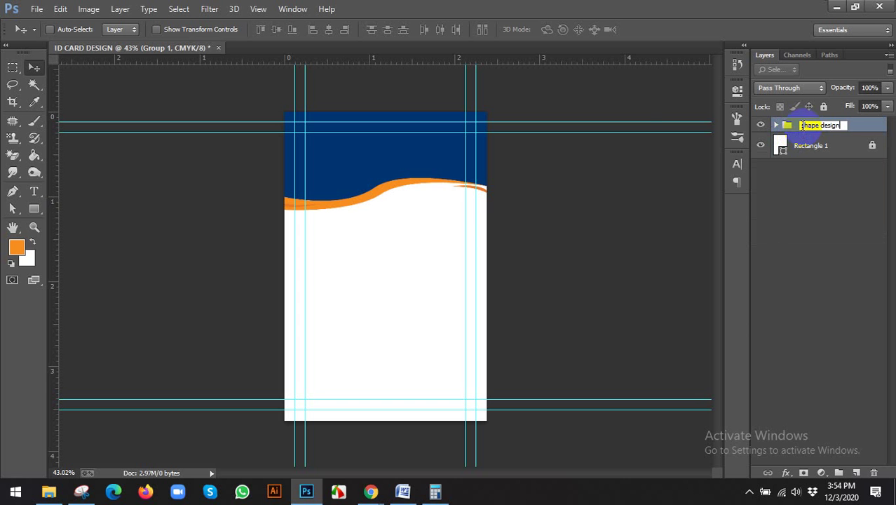
key("Return")
scroll(426, 206, "up", 1)
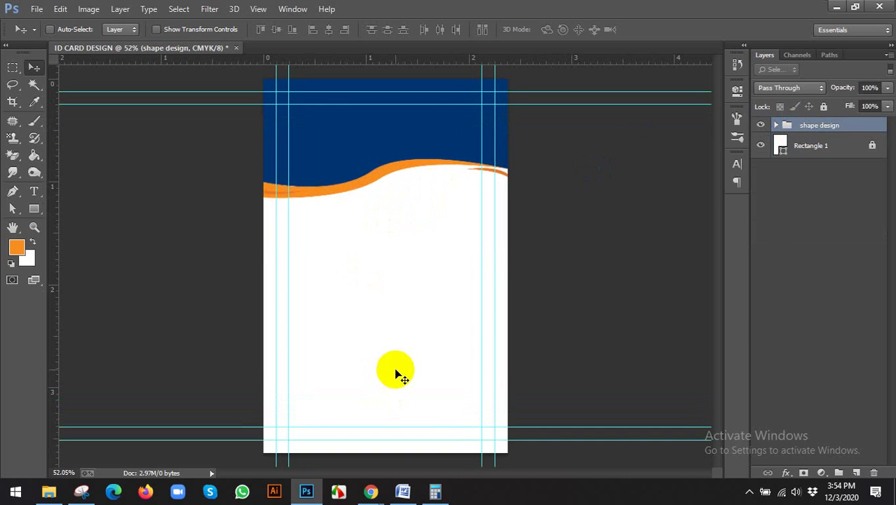
left_click(350, 449)
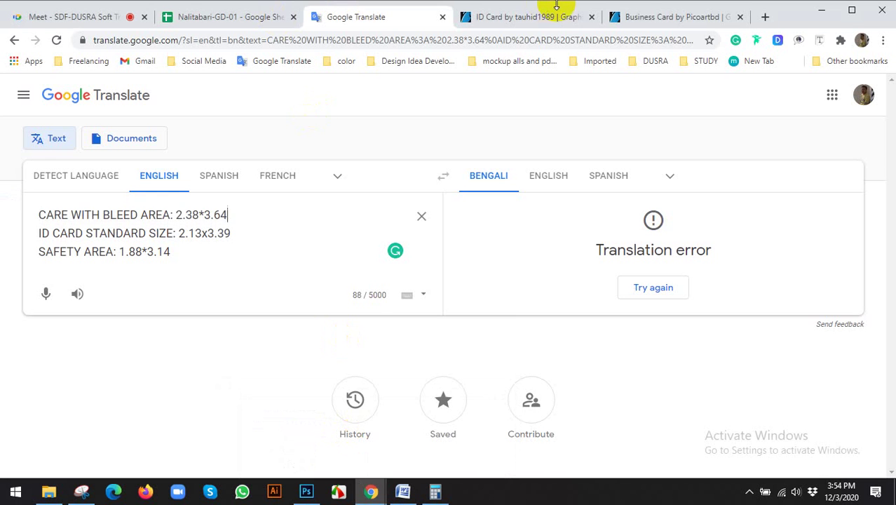
left_click(641, 16)
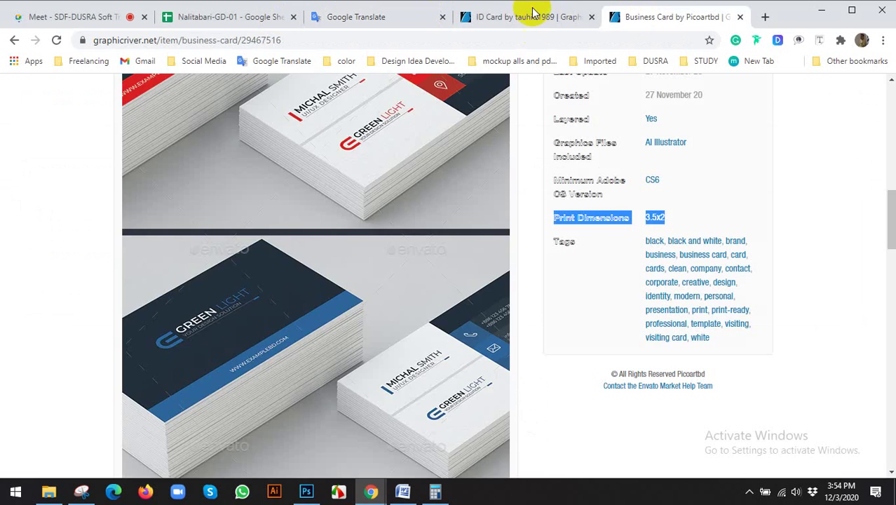
left_click(536, 17)
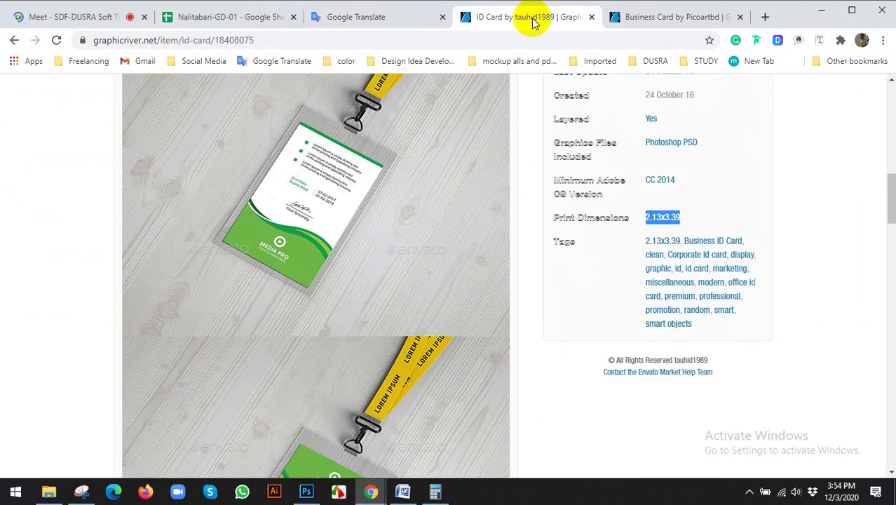
left_click(302, 245)
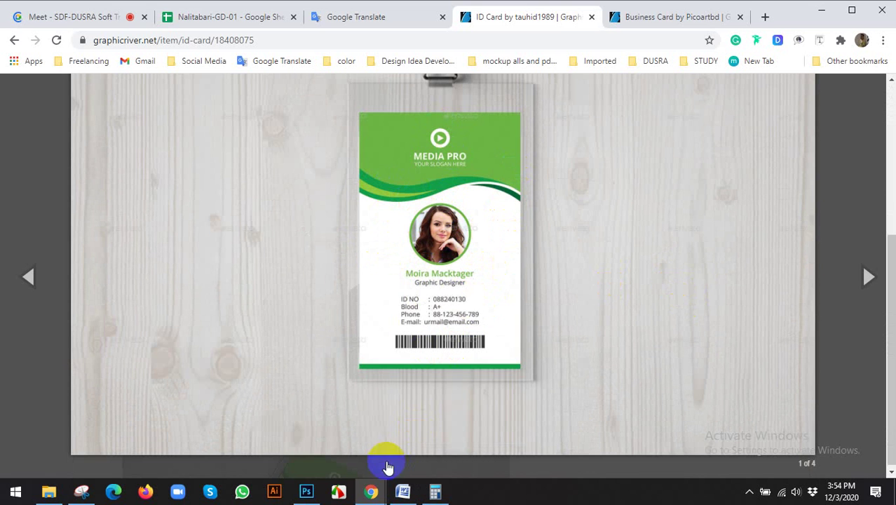
left_click(306, 491)
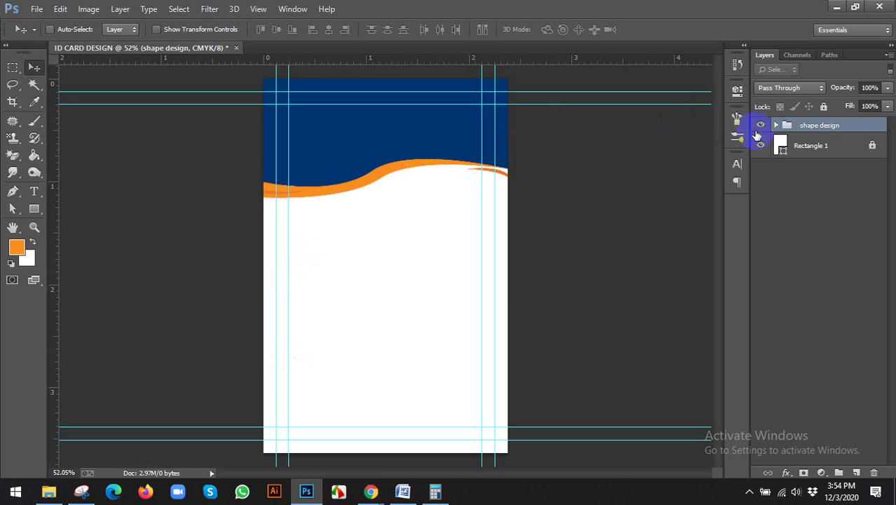
Step: Recolour Shape 1 in the shape design group to a brighter green
left_click(776, 126)
double_click(790, 145)
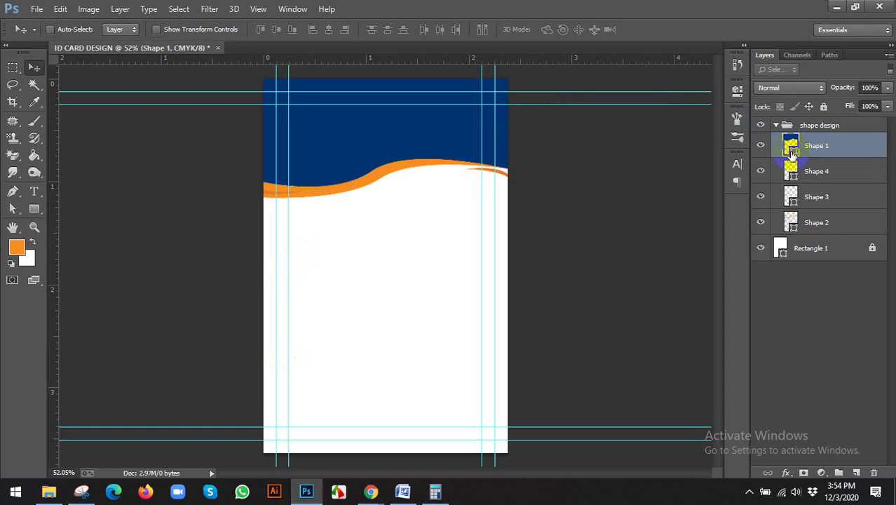
left_click_drag(790, 343, 791, 354)
left_click_drag(771, 308, 773, 260)
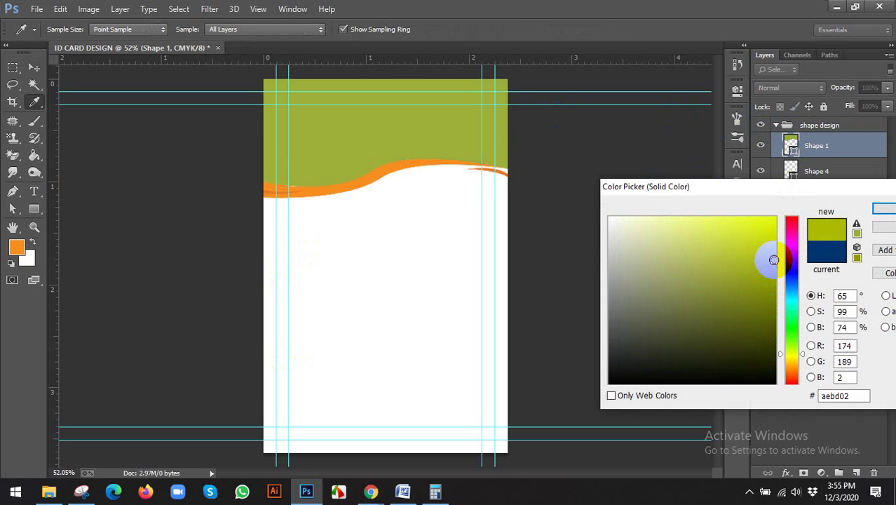
left_click(884, 209)
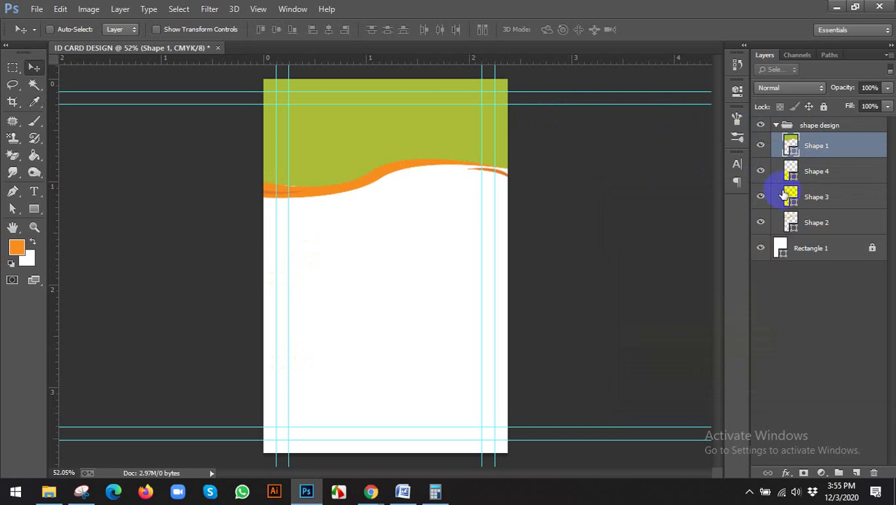
Step: Fill the Shape 2 wave with a darker green (8a9e00) based on the header colour
left_click(761, 223)
left_click(761, 223)
double_click(790, 222)
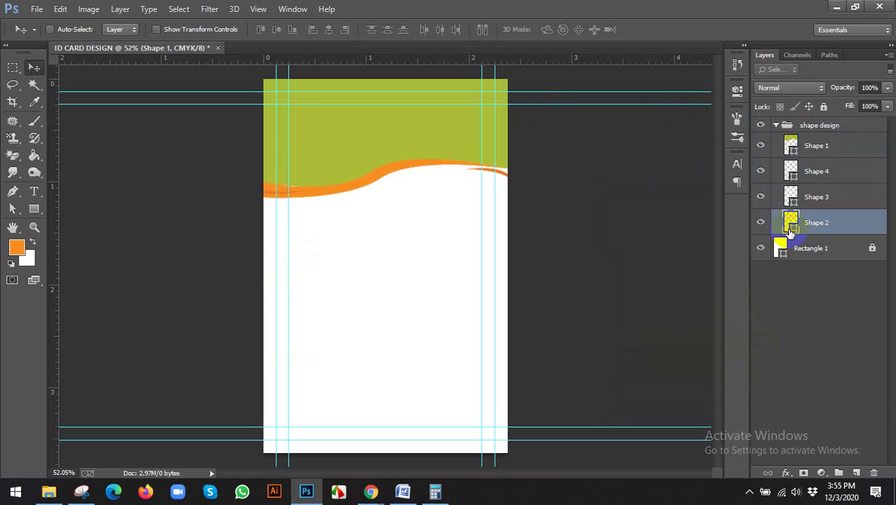
left_click(434, 146)
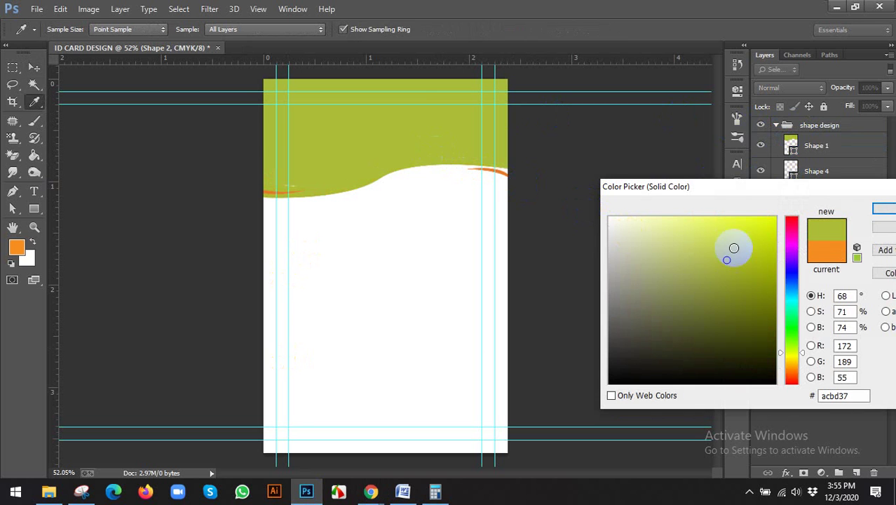
left_click(774, 279)
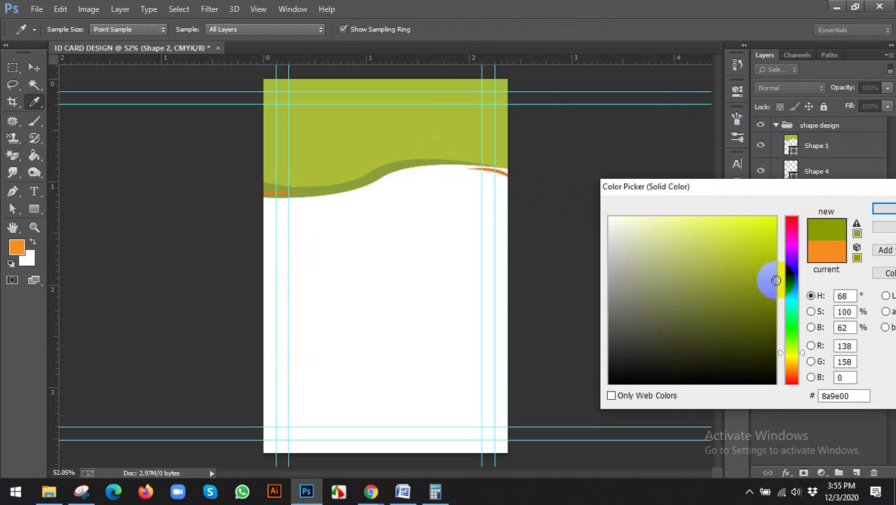
left_click(883, 209)
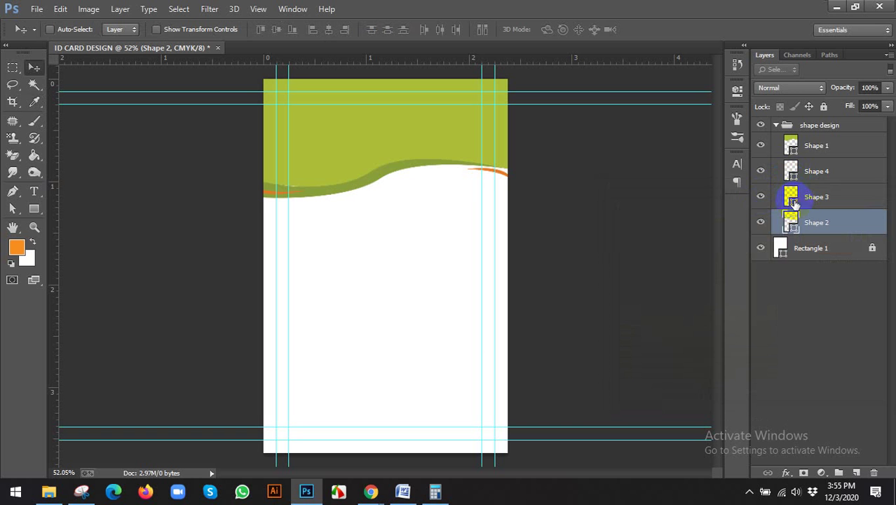
Step: Fill Shapes 3 and 4 with the header green sampled by eyedropper
double_click(793, 202)
left_click(442, 128)
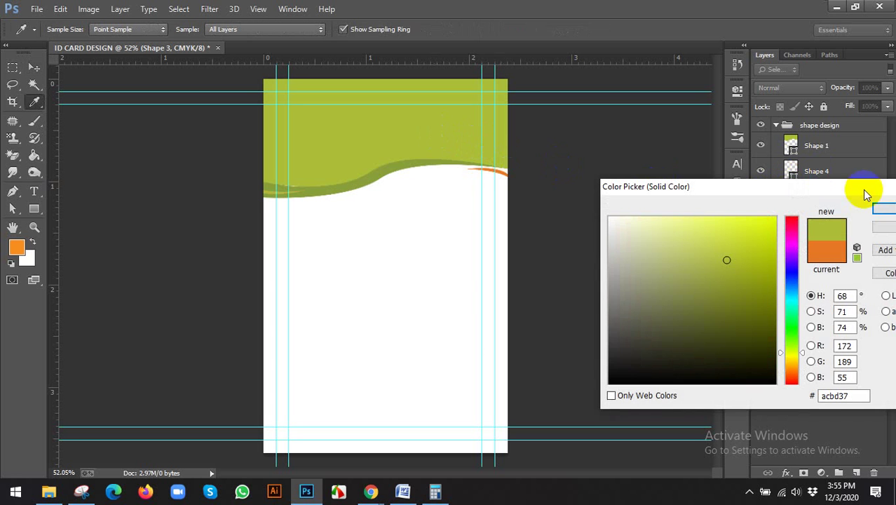
left_click(882, 209)
double_click(791, 175)
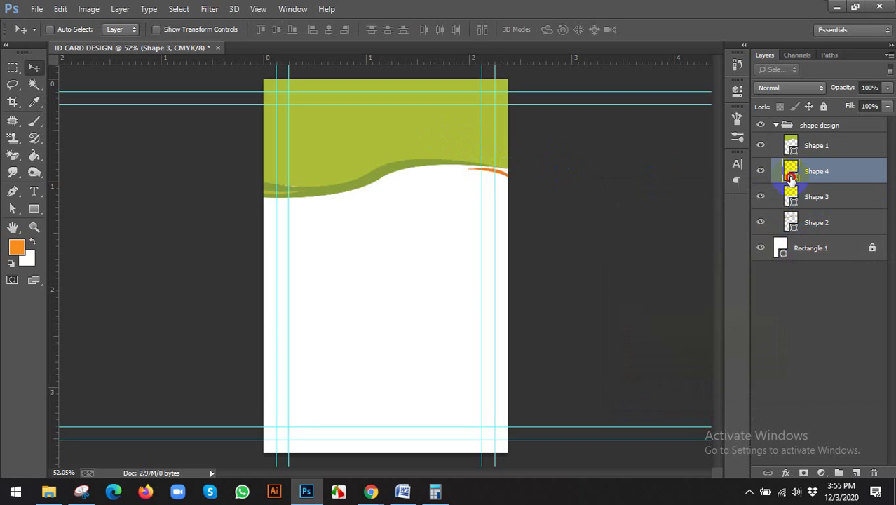
left_click(409, 127)
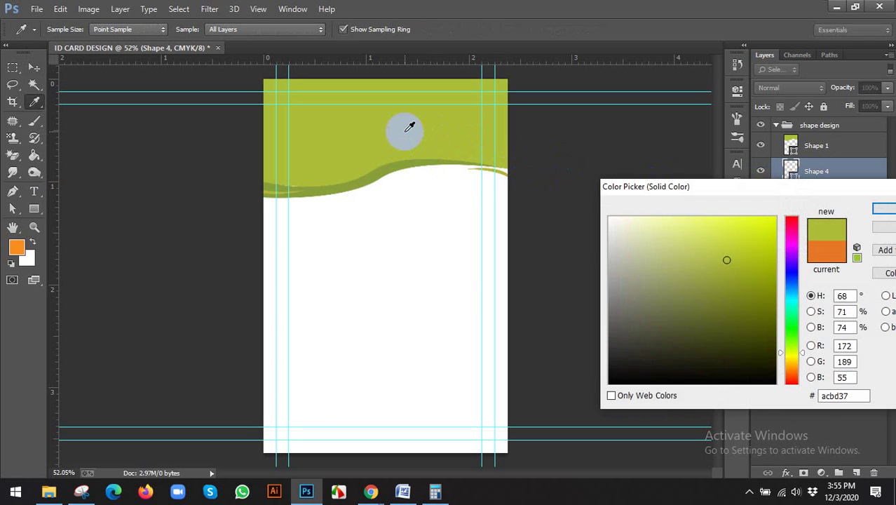
left_click(882, 211)
Step: Hide the guides and collapse the shape design group
scroll(174, 148, "down", 2)
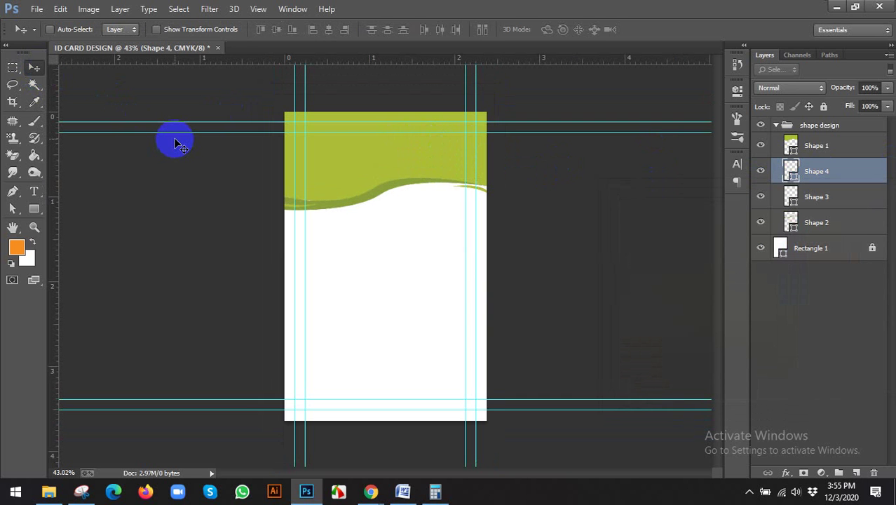
key("ctrl+g")
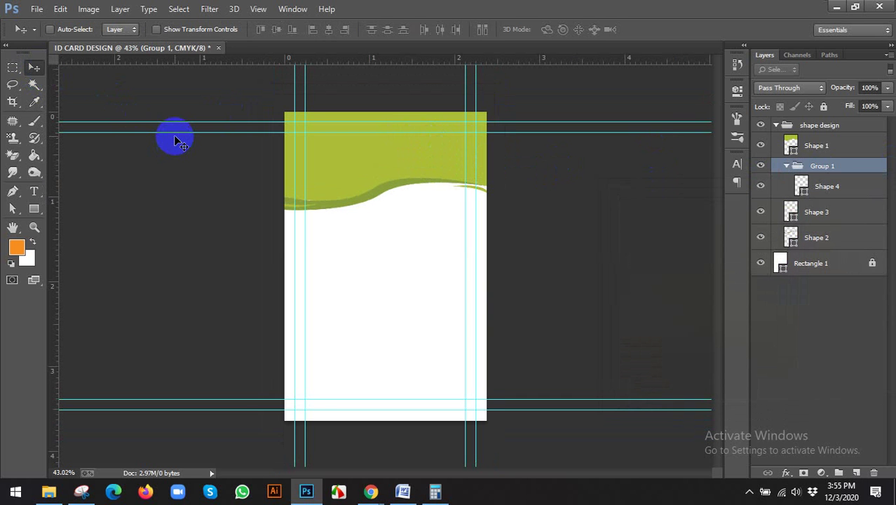
key("ctrl+z")
key("ctrl+semicolon")
scroll(321, 205, "up", 2)
scroll(325, 205, "up", 2)
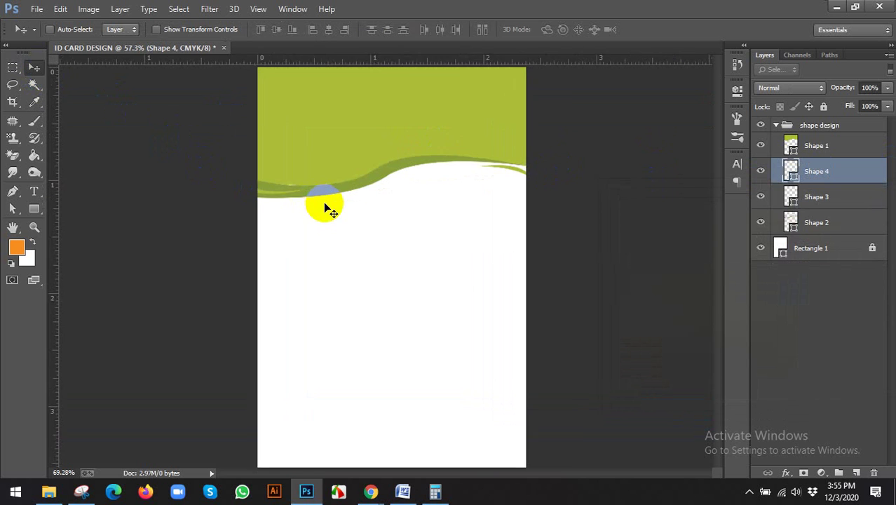
scroll(335, 202, "down", 3)
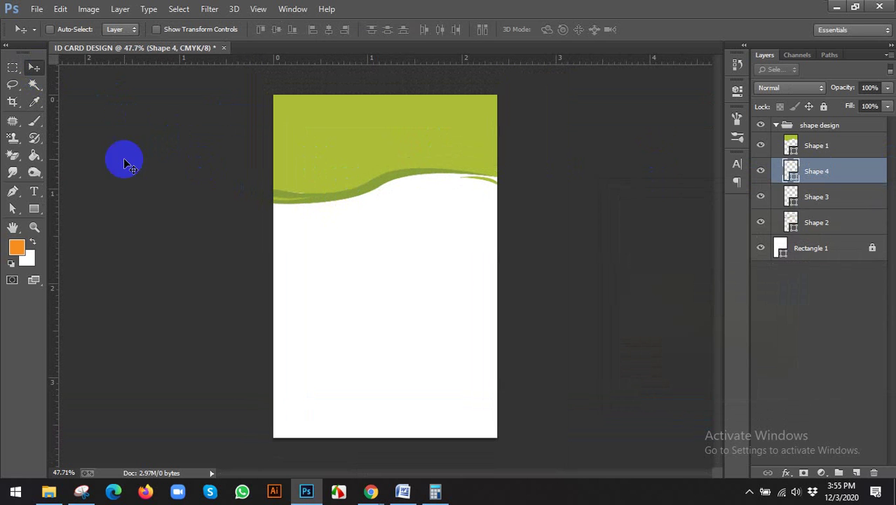
left_click(778, 125)
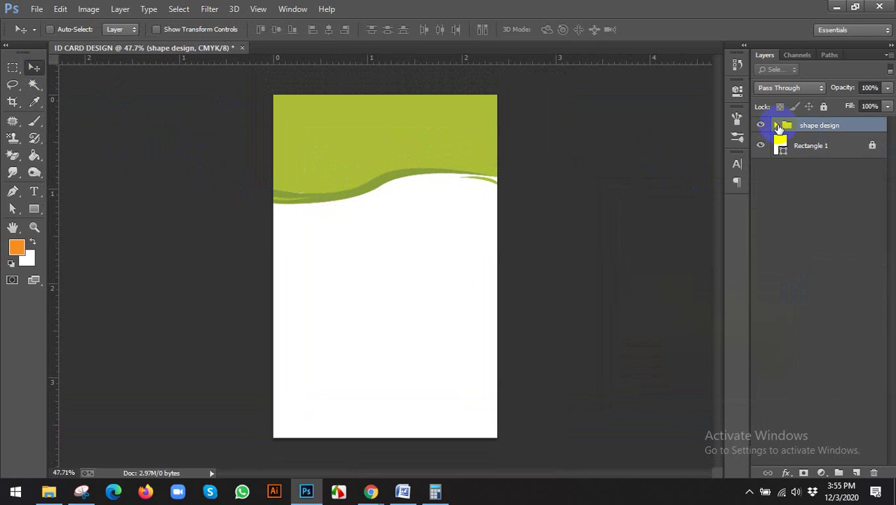
Step: Draw a paw-print custom shape on the green header
left_click_drag(34, 207, 77, 268)
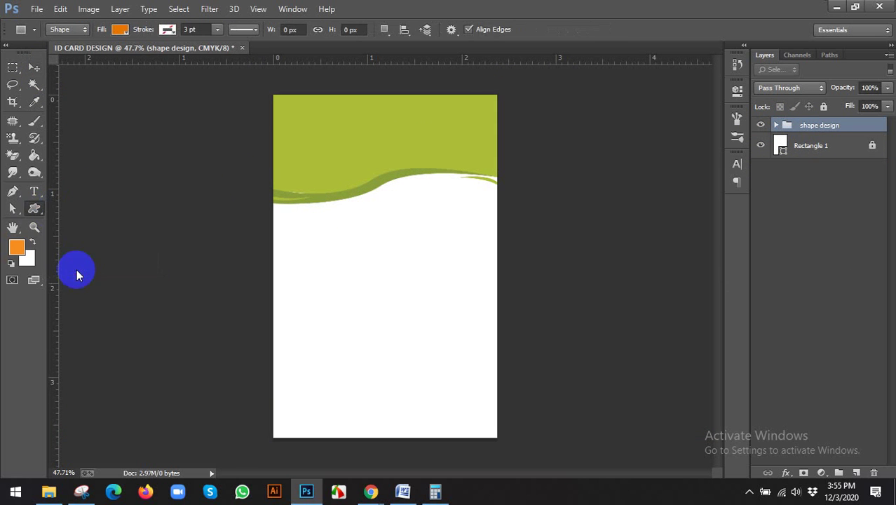
left_click(454, 31)
left_click(510, 29)
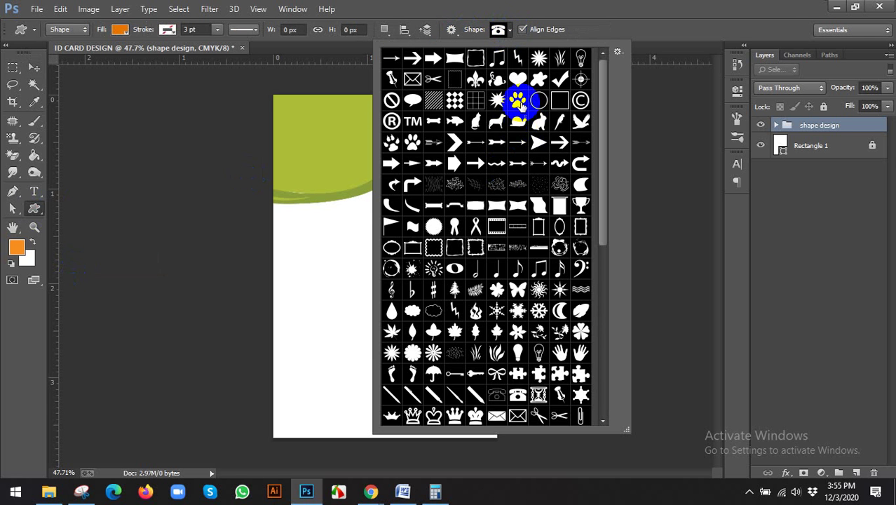
left_click(518, 101)
left_click(617, 42)
left_click_drag(350, 107, 416, 156)
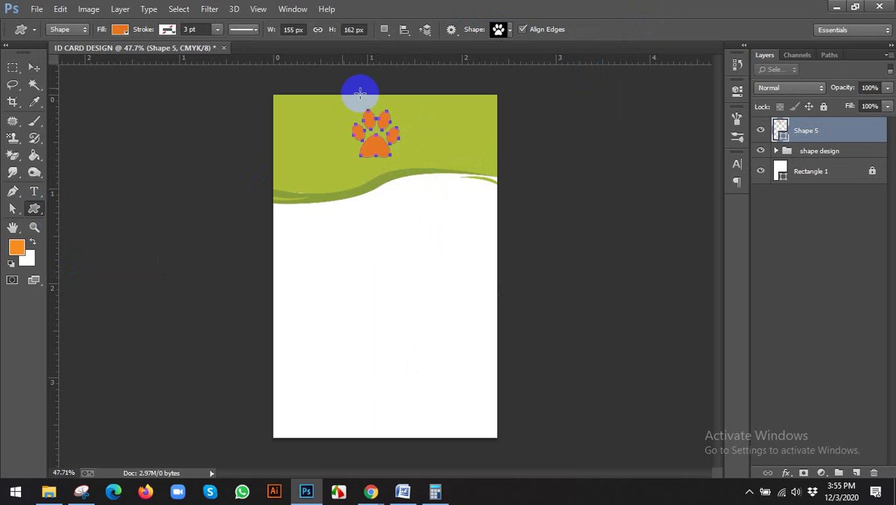
Step: Fill the paw print white and centre it horizontally with Rectangle 1
left_click(120, 31)
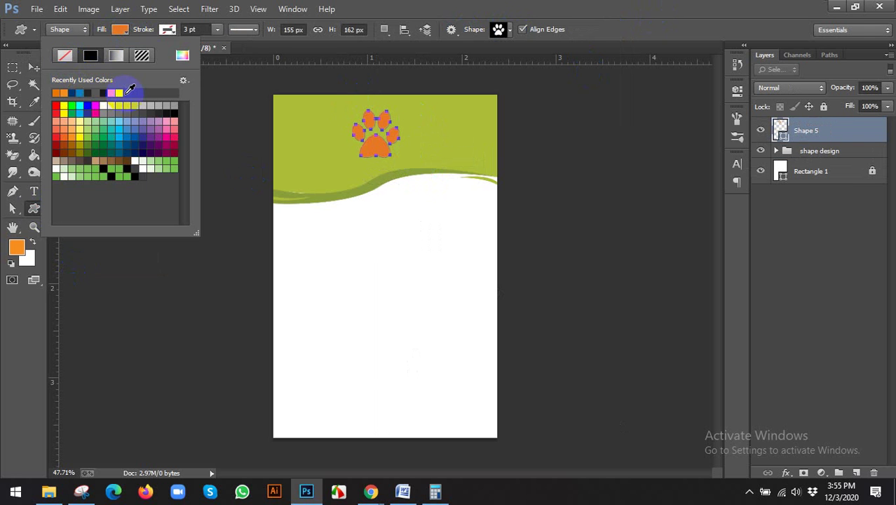
left_click(35, 73)
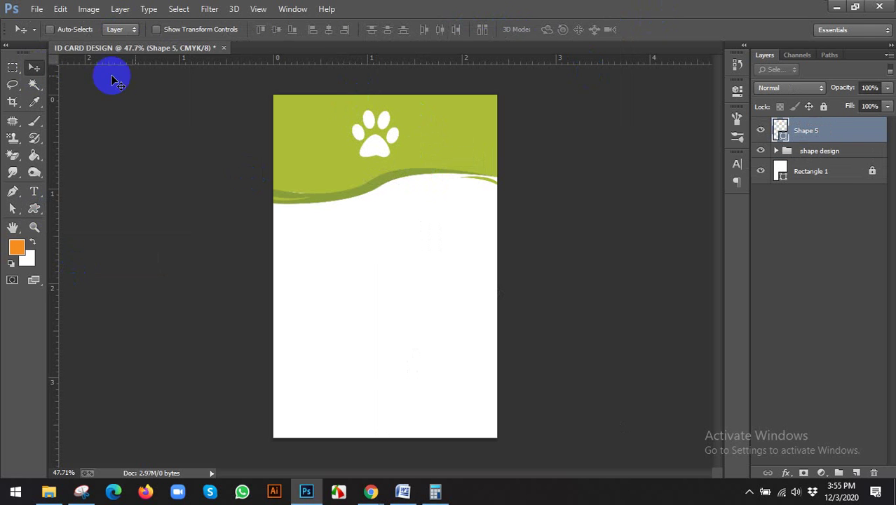
left_click(825, 163)
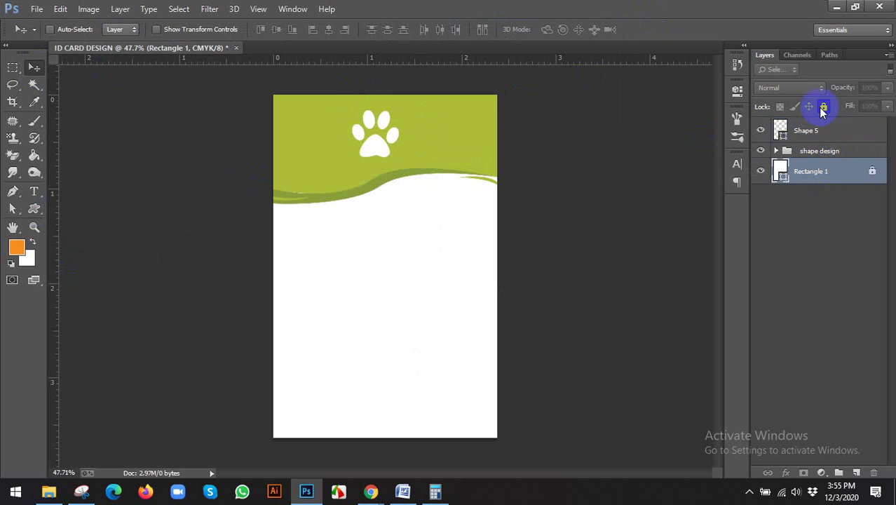
left_click(816, 130, "ctrl")
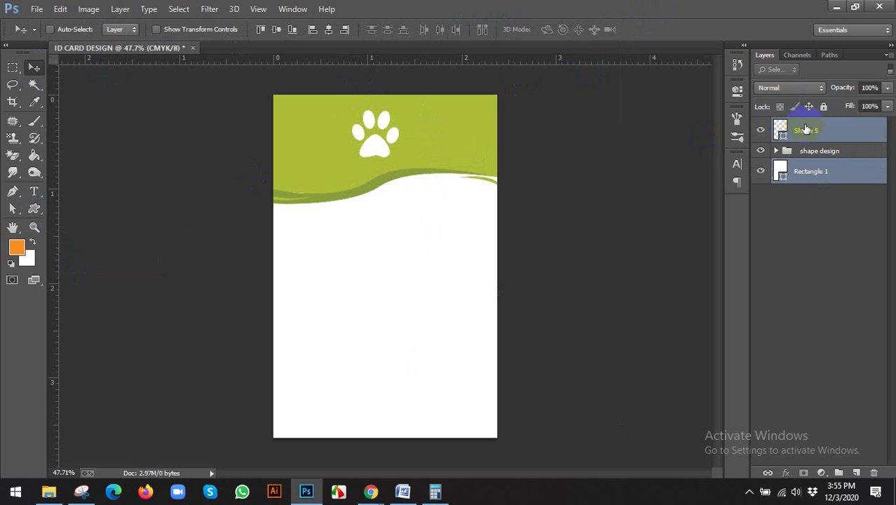
left_click(329, 30)
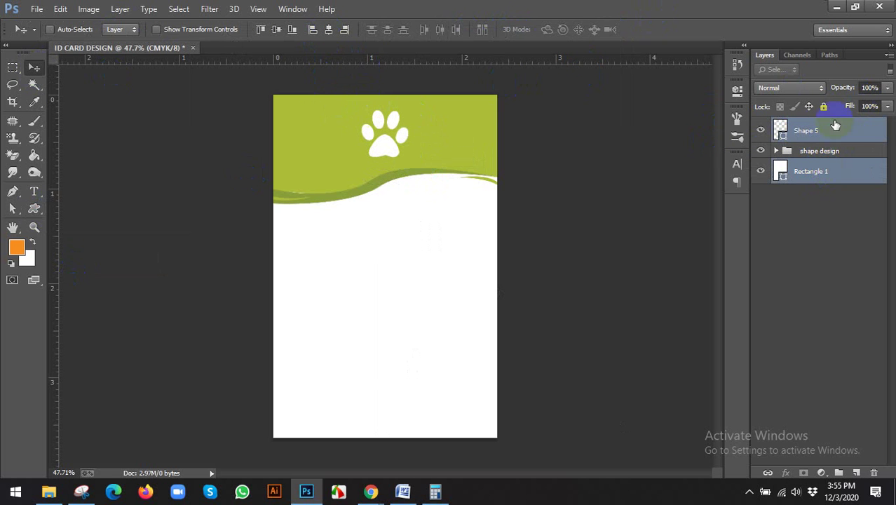
left_click(821, 129)
Step: Browse the custom shape list and append the All shape set
left_click(34, 209)
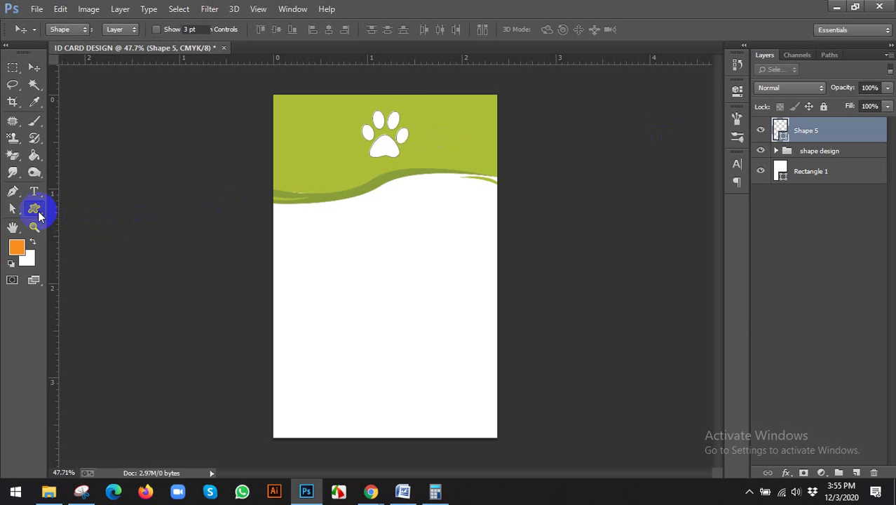
left_click(507, 29)
scroll(540, 305, "down", 5)
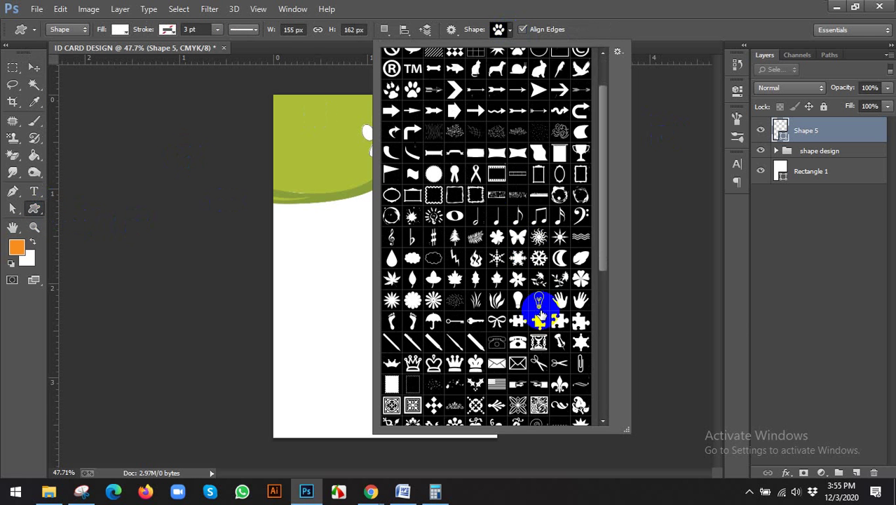
scroll(540, 321, "down", 4)
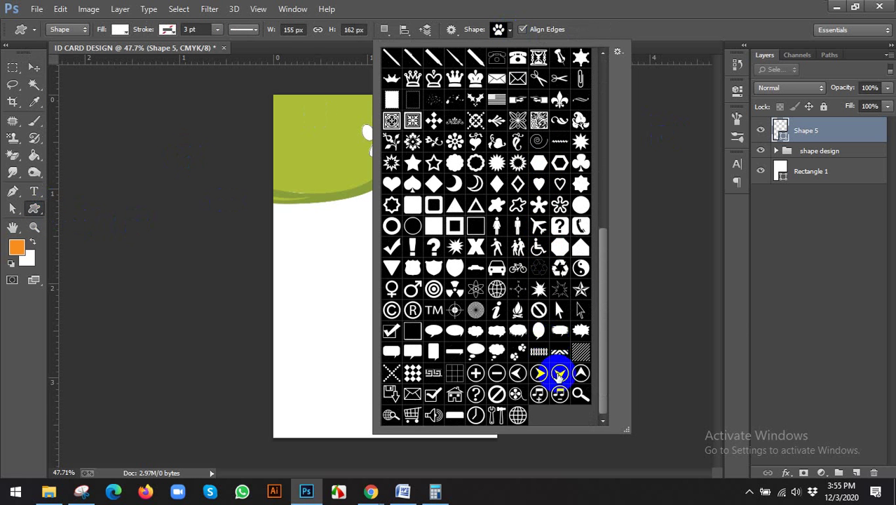
scroll(577, 199, "up", 4)
scroll(537, 205, "up", 5)
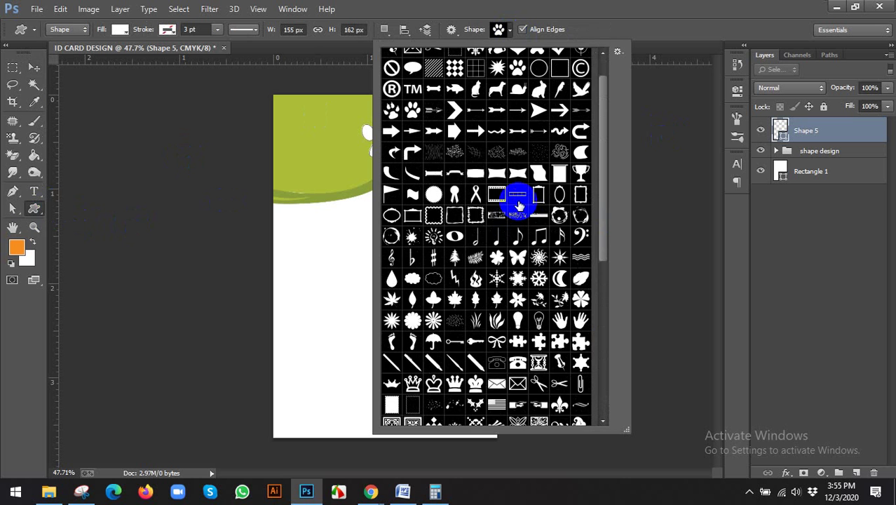
scroll(483, 184, "down", 8)
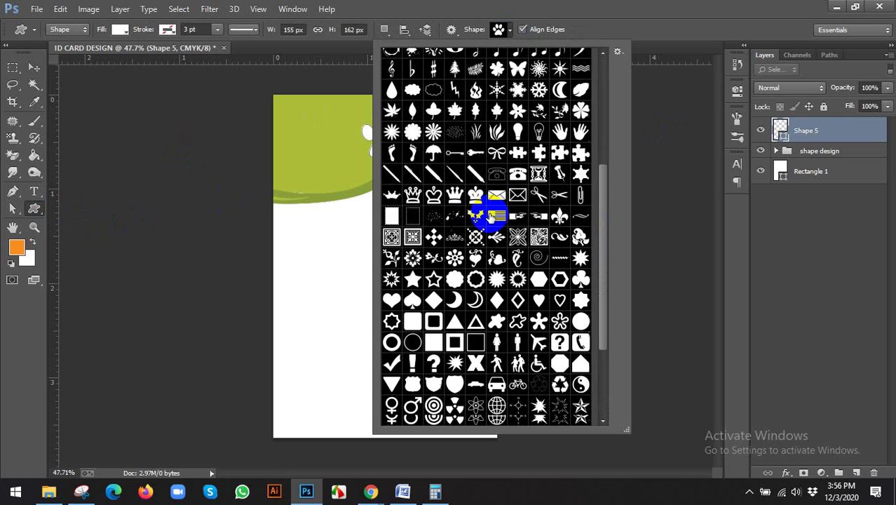
scroll(395, 344, "down", 1)
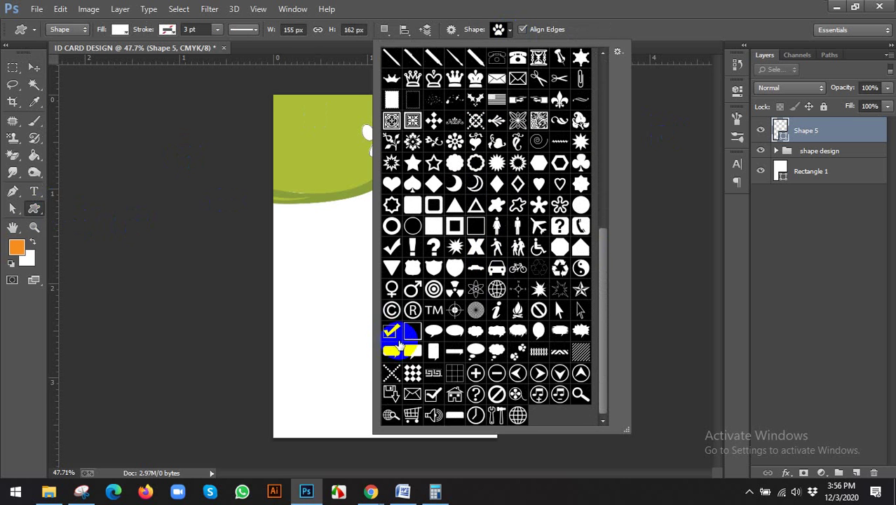
scroll(566, 115, "up", 4)
left_click(622, 47)
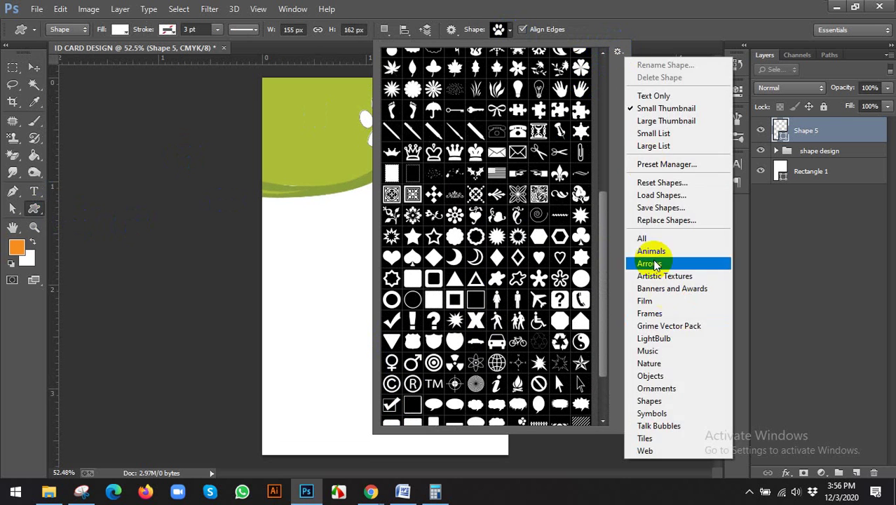
left_click(649, 239)
left_click(516, 194)
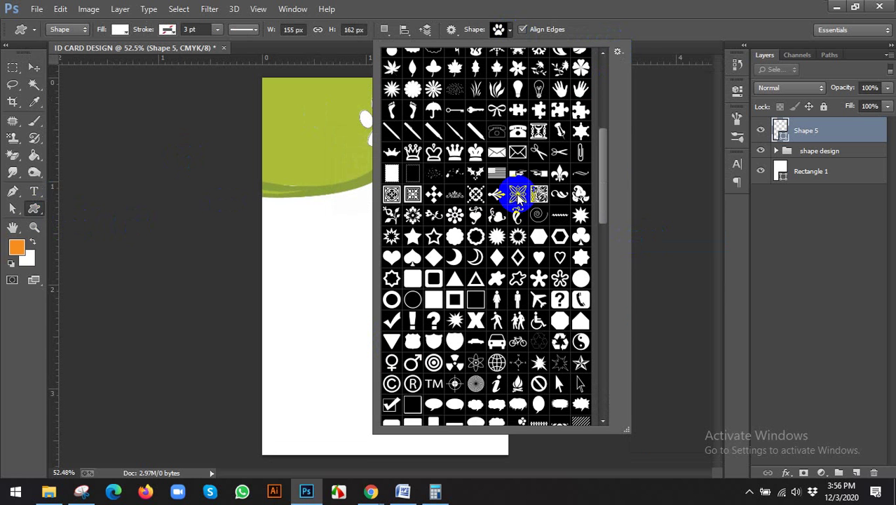
left_click_drag(604, 188, 608, 78)
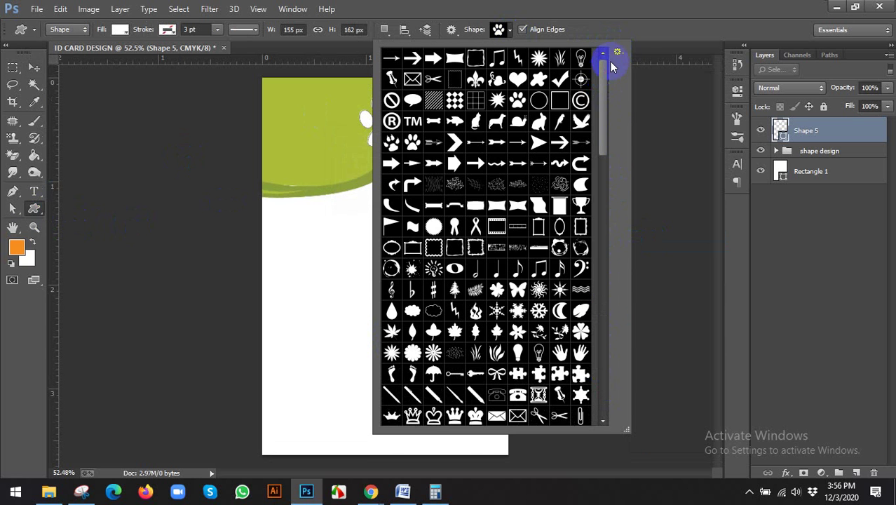
Step: Reset the shape library to the default shapes without saving the current ones
left_click(617, 52)
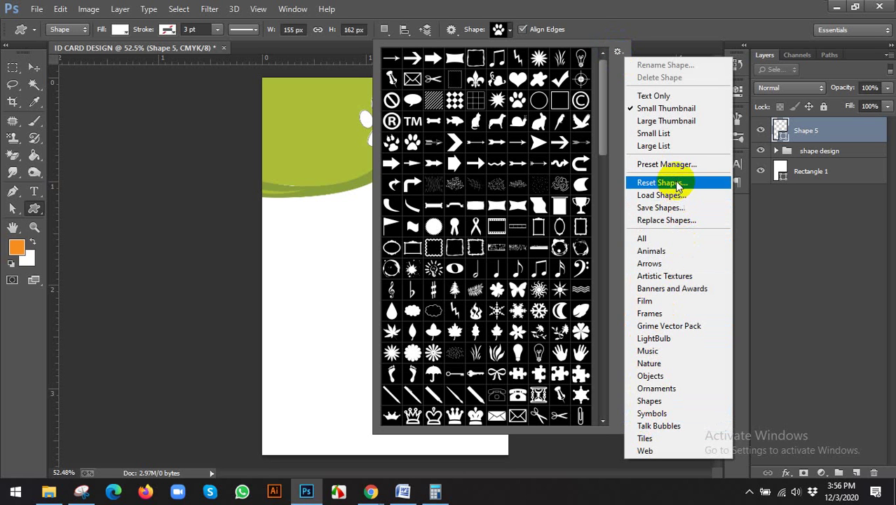
left_click(650, 184)
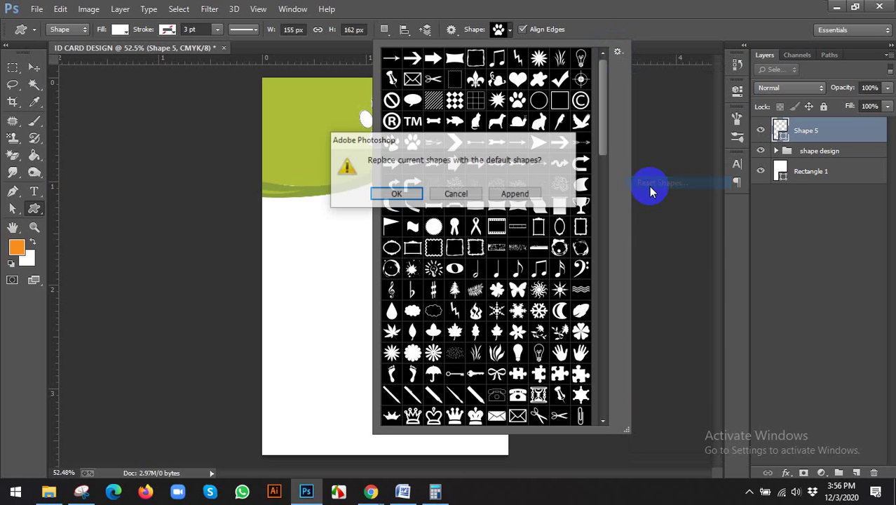
left_click(517, 195)
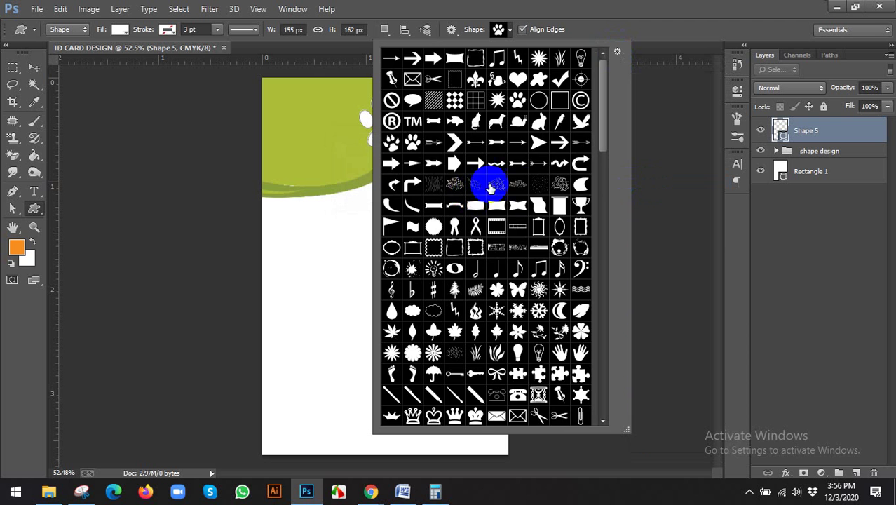
scroll(536, 200, "down", 3)
scroll(537, 200, "down", 1)
left_click(616, 51)
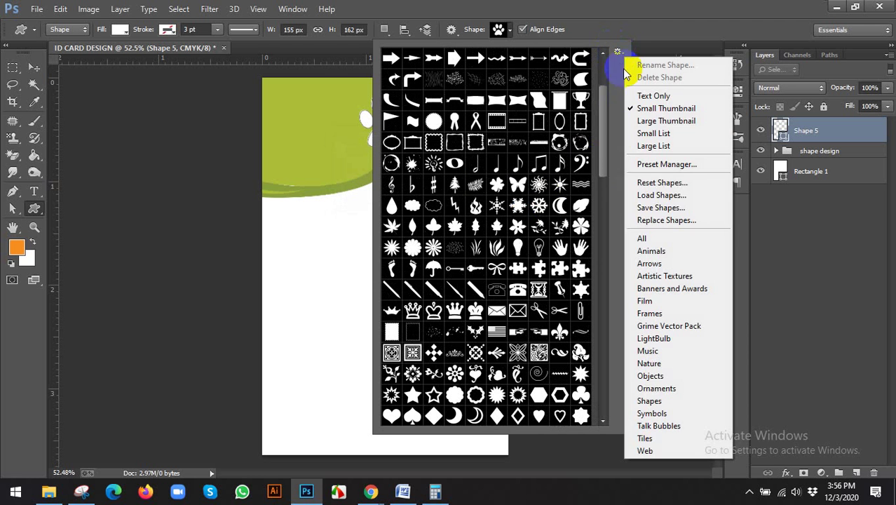
left_click(635, 182)
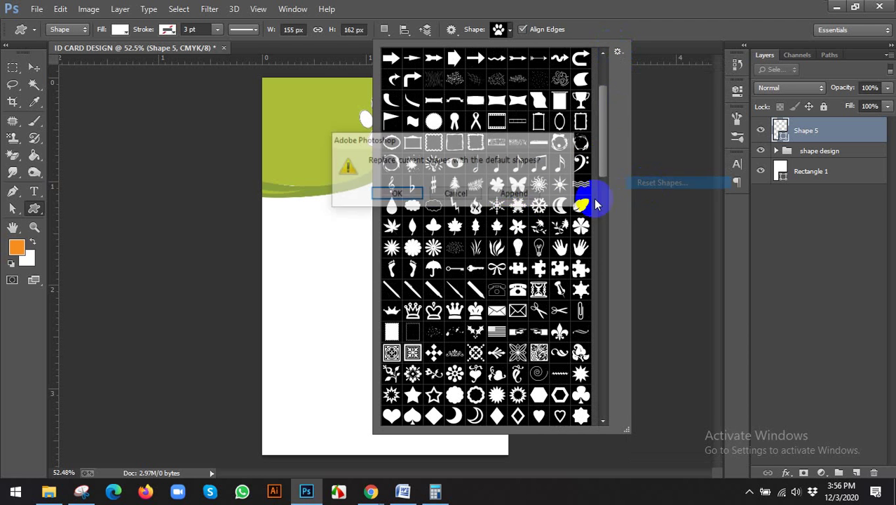
left_click(399, 195)
left_click(399, 195)
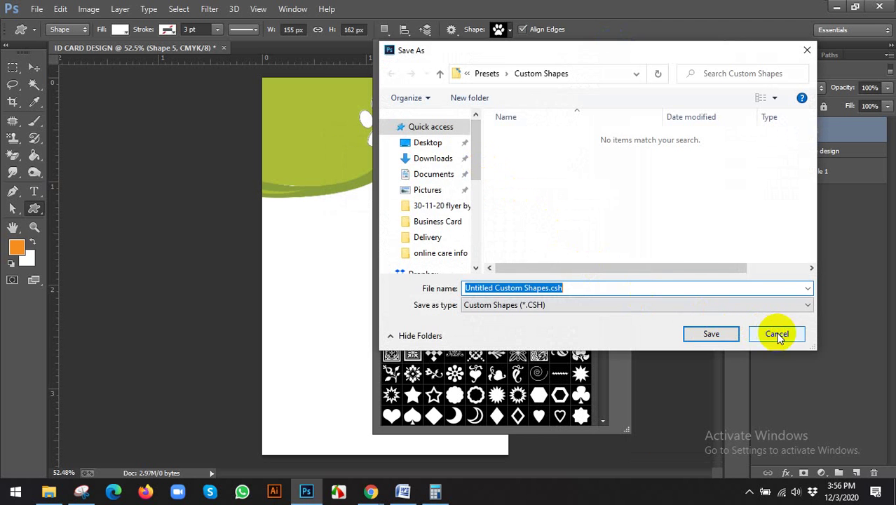
left_click(777, 334)
left_click(198, 102)
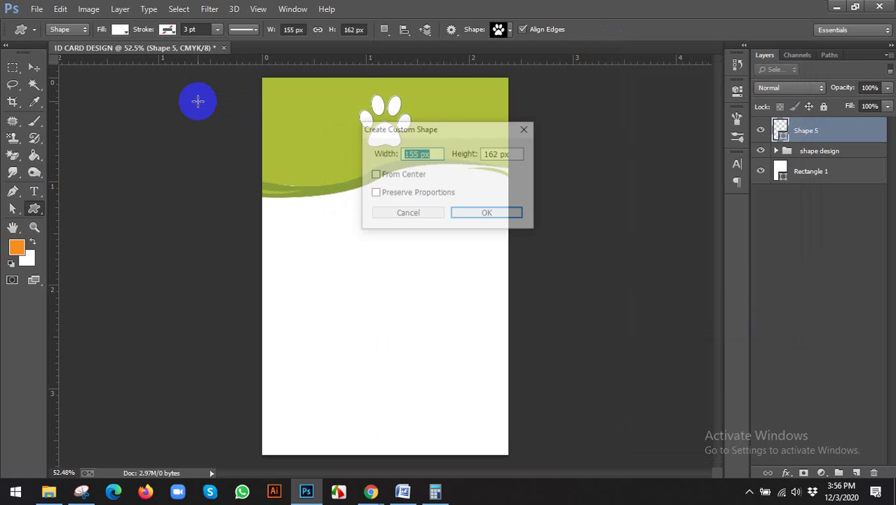
left_click(409, 212)
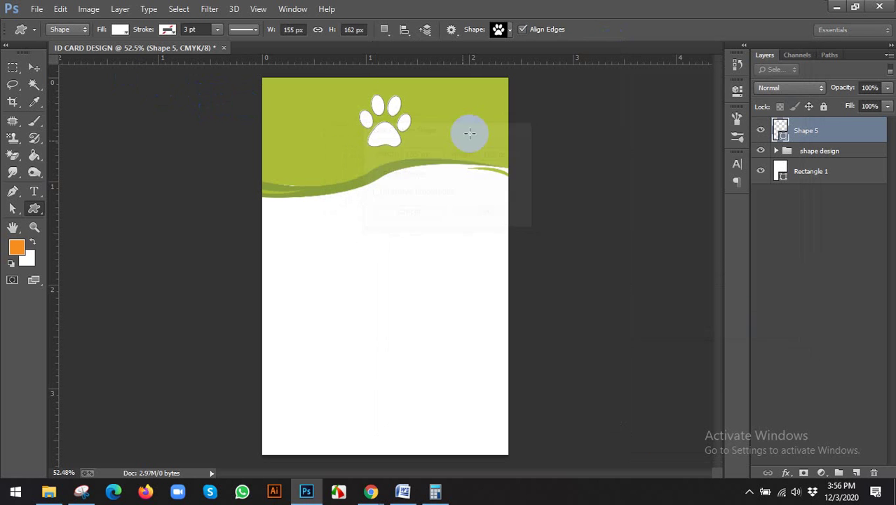
Step: Append the All shape collection to the default library, then switch to the Move tool
left_click(510, 30)
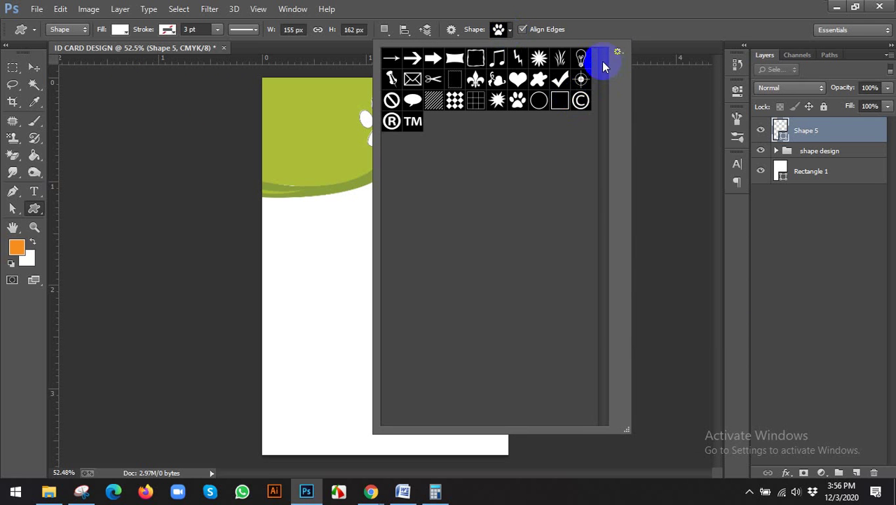
left_click(618, 51)
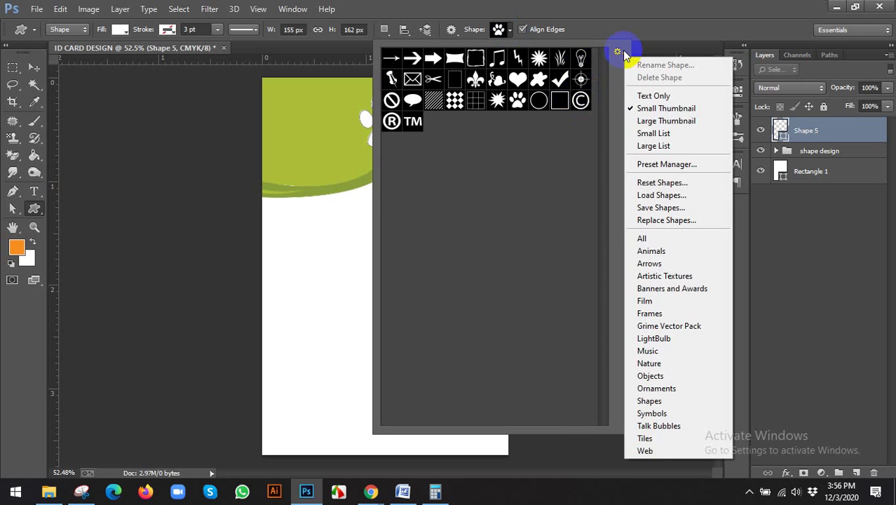
left_click(644, 240)
left_click(516, 195)
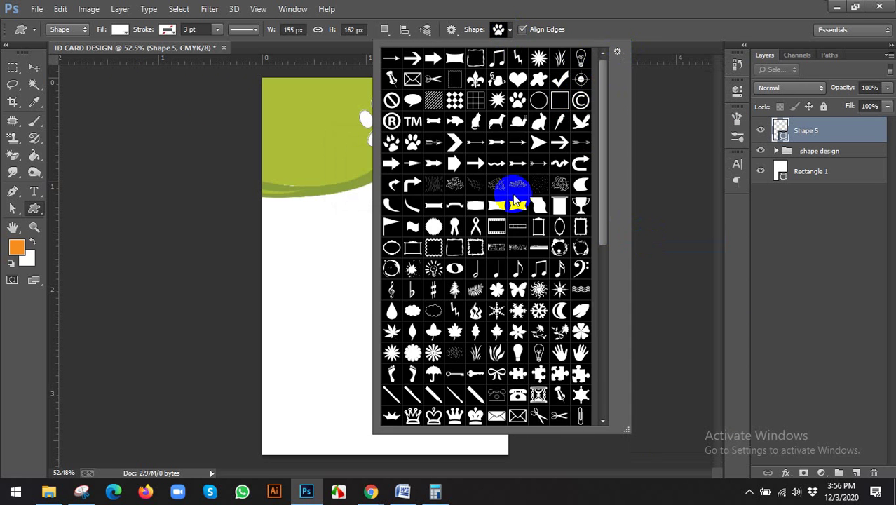
scroll(523, 193, "down", 6)
scroll(555, 329, "down", 5)
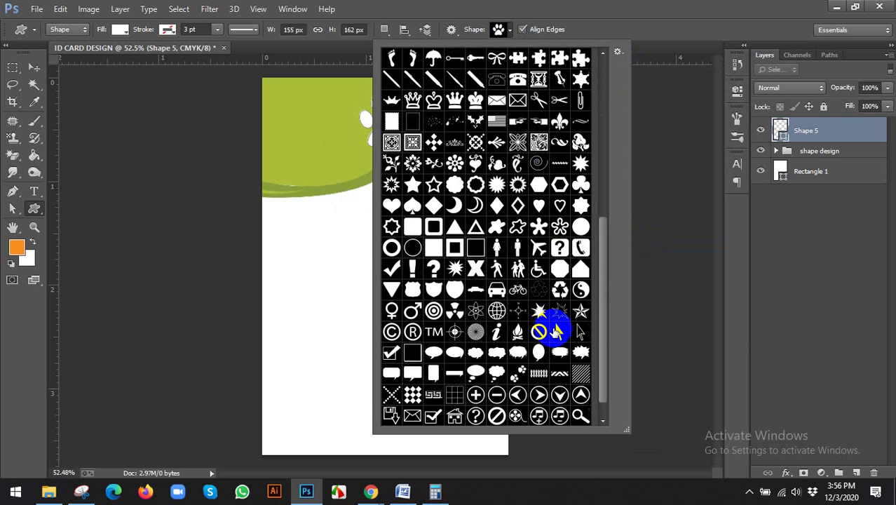
left_click(33, 68)
scroll(427, 235, "down", 3)
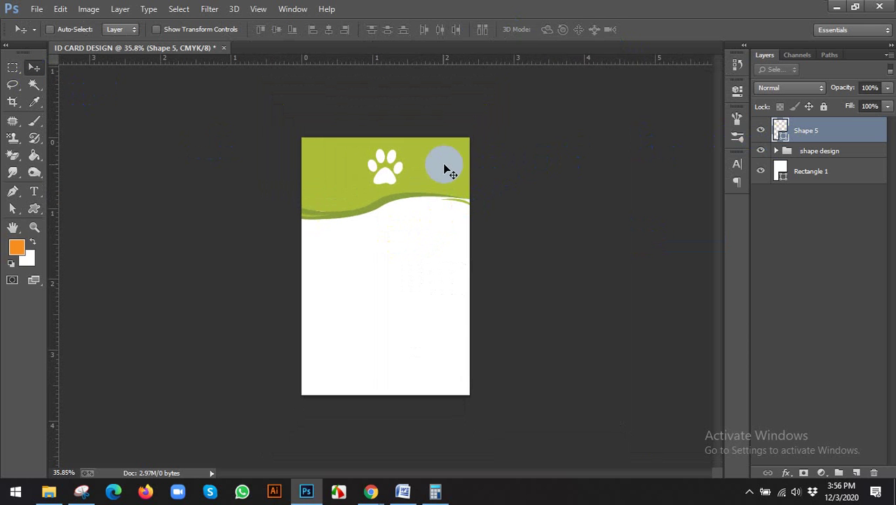
Step: Show the guides and draw a circle with the Ellipse Tool below the header
key("ctrl+semicolon")
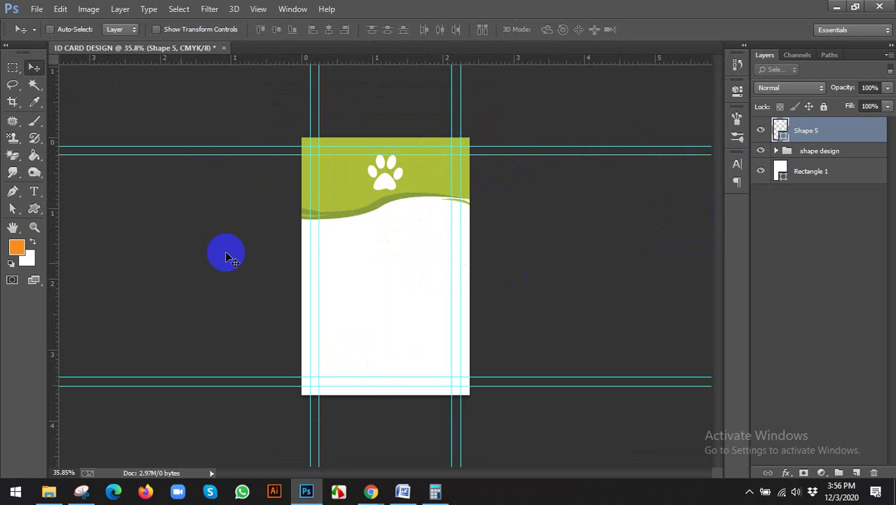
right_click(30, 220)
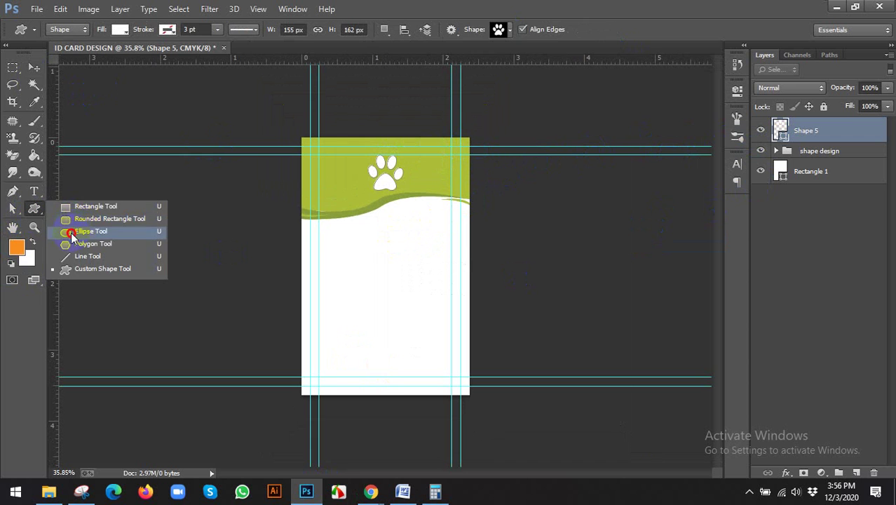
left_click(45, 232)
left_click_drag(365, 240, 428, 299)
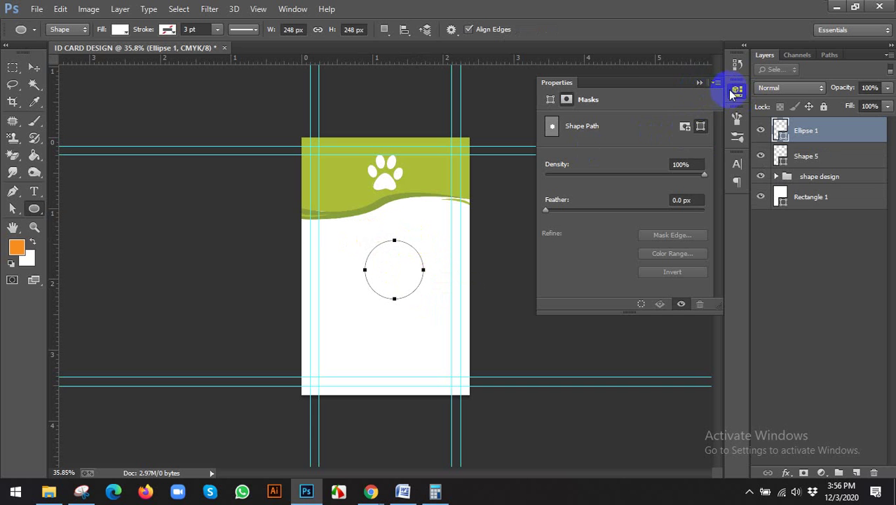
Step: Give the circle a green fill colour
double_click(780, 138)
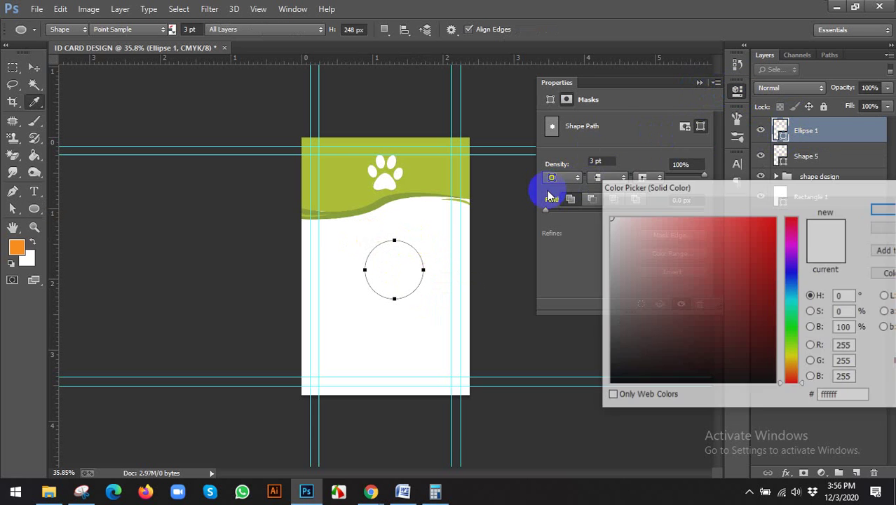
left_click(792, 322)
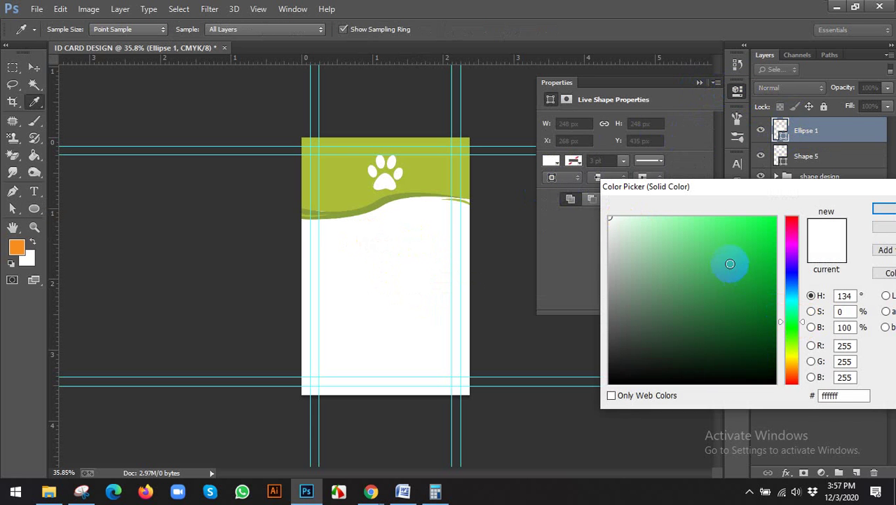
left_click(730, 263)
left_click(880, 214)
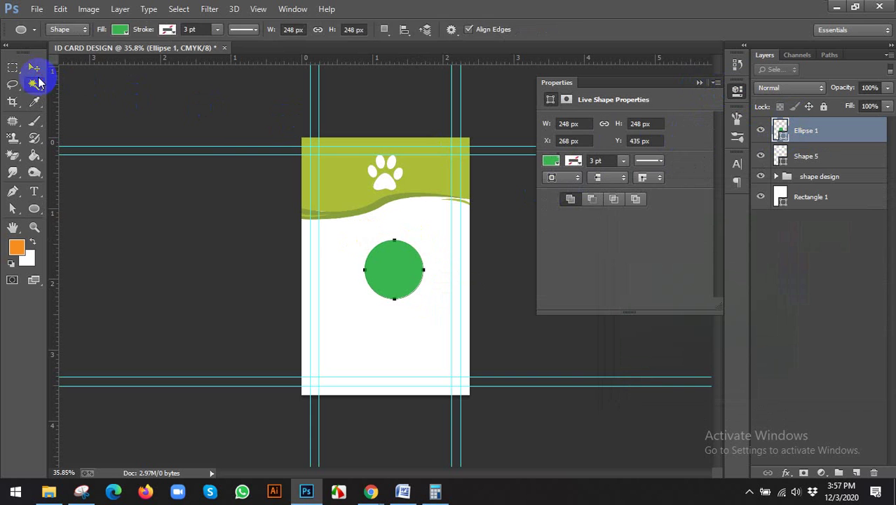
Step: Centre the circle horizontally with Rectangle 1 and nudge it slightly upward
left_click(35, 70)
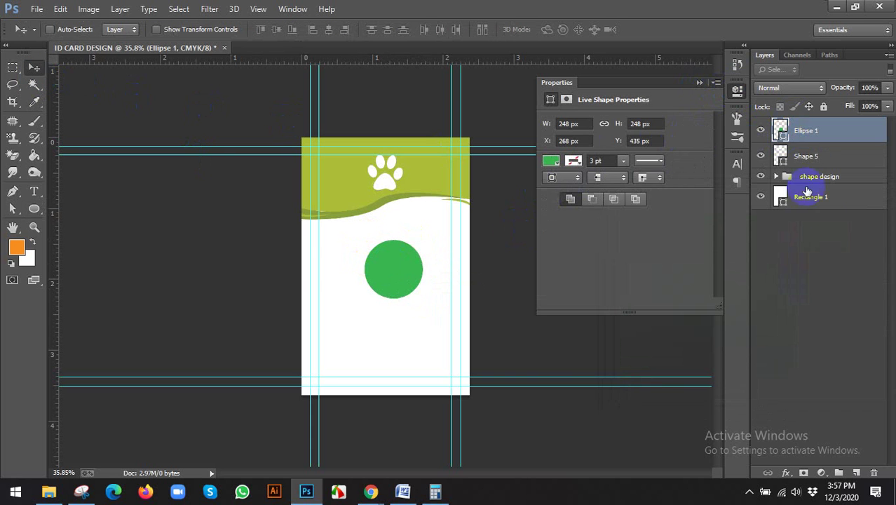
left_click(821, 203, "ctrl")
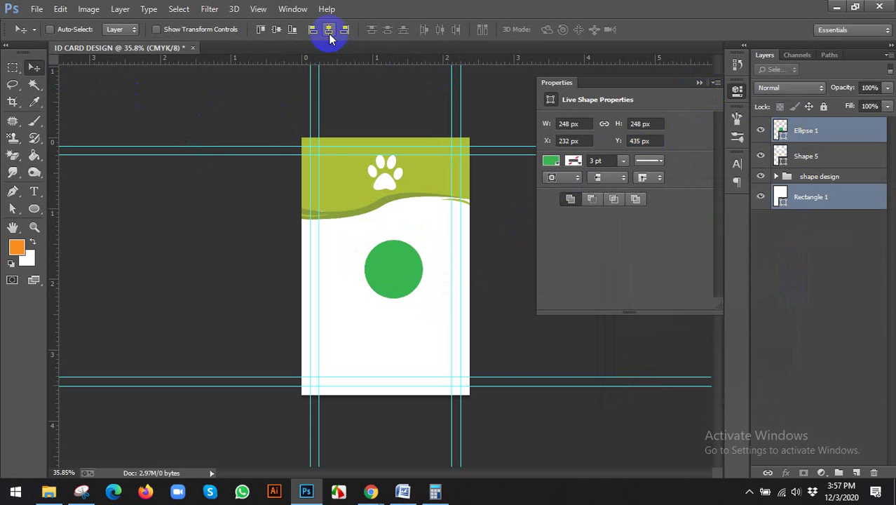
left_click(737, 89)
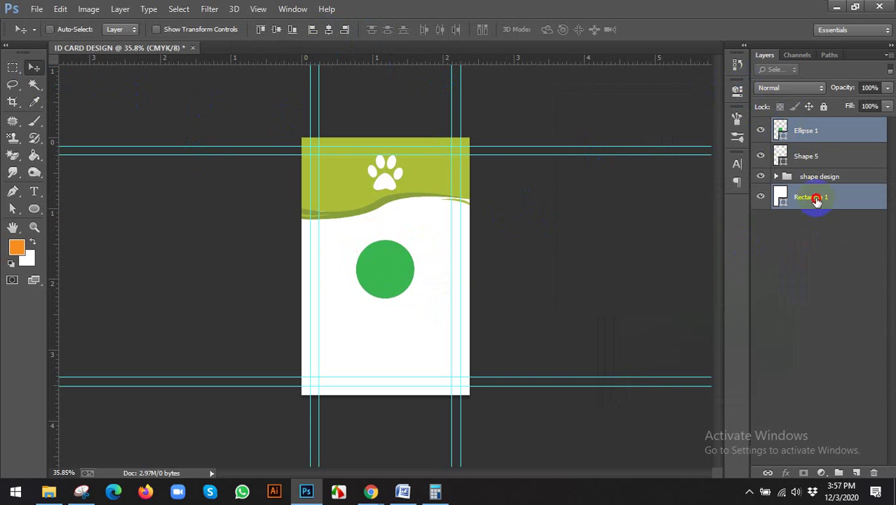
left_click(813, 198)
left_click(802, 138)
left_click_drag(418, 181, 417, 179)
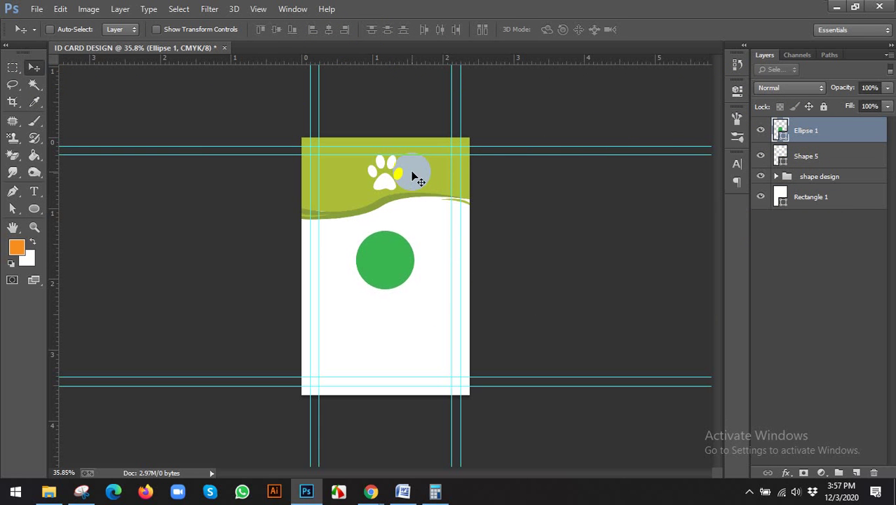
scroll(443, 214, "up", 2)
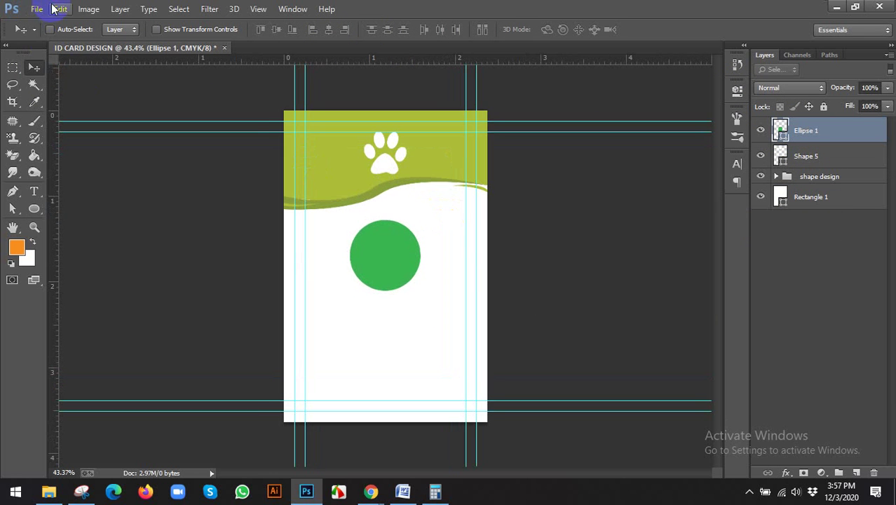
left_click(36, 8)
Step: Place the model photo from the Brush folder on drive D: into the card
left_click(85, 221)
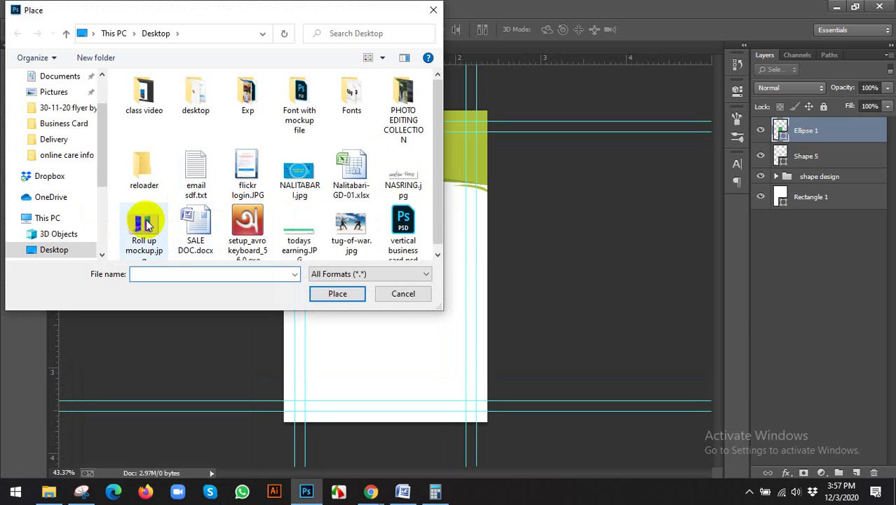
left_click(103, 201)
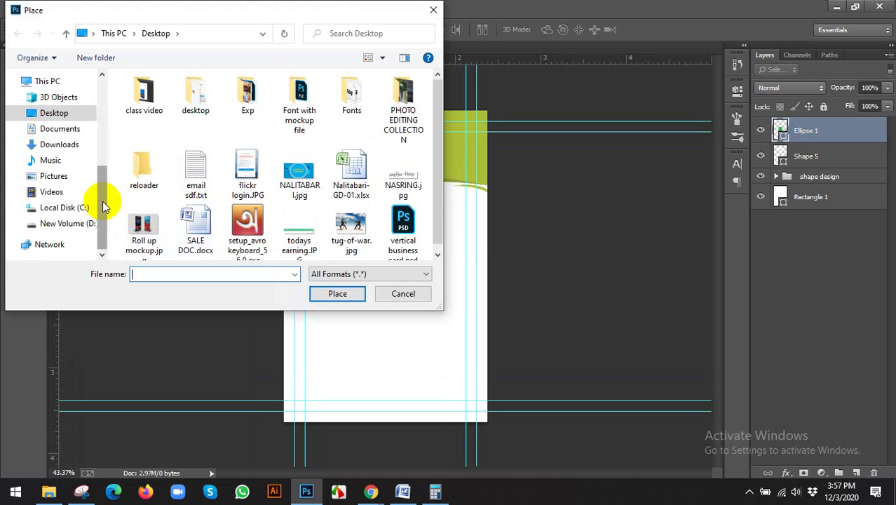
left_click(67, 223)
scroll(345, 204, "down", 2)
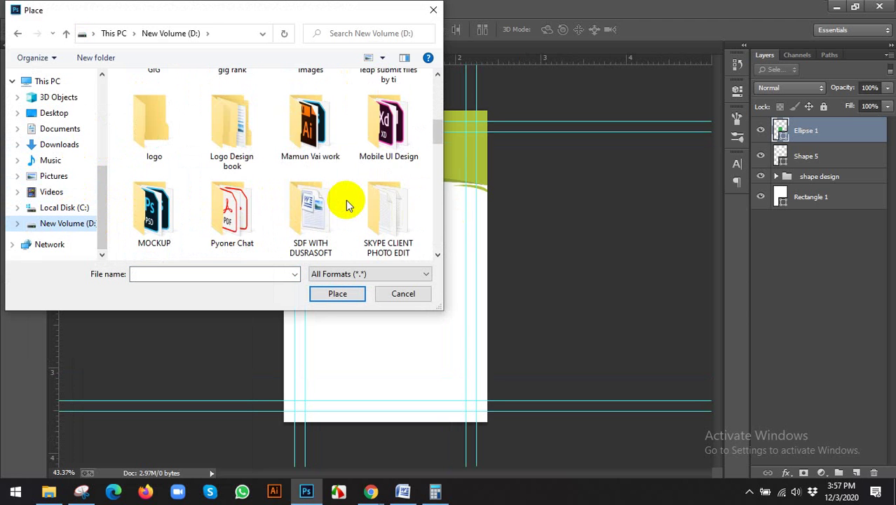
scroll(345, 204, "down", 2)
scroll(345, 204, "up", 6)
left_click(396, 134)
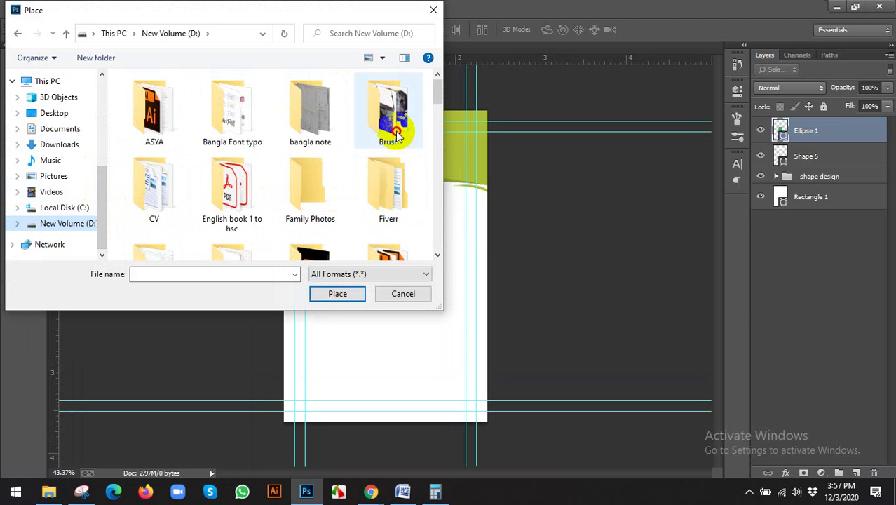
double_click(396, 133)
left_click(179, 214)
left_click(351, 294)
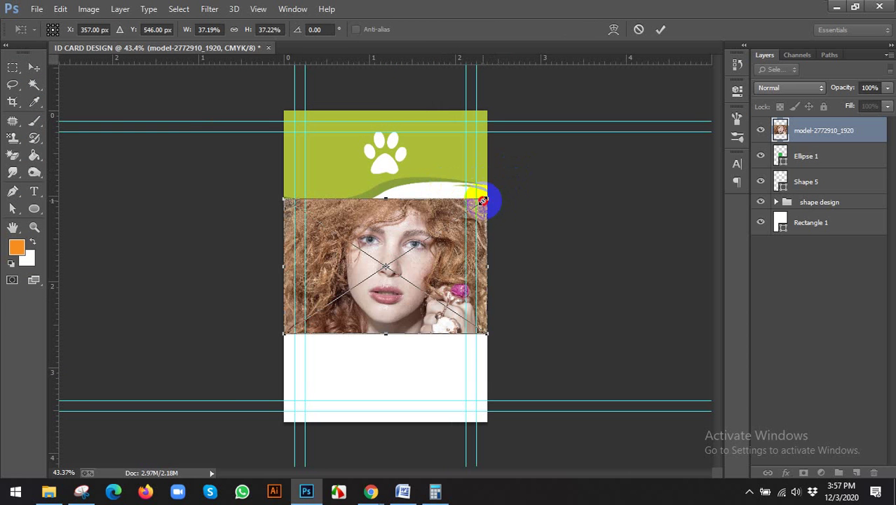
Step: Scale the photo to about 25%, clip it into the green circle, and shift it slightly
left_click_drag(482, 201, 456, 222)
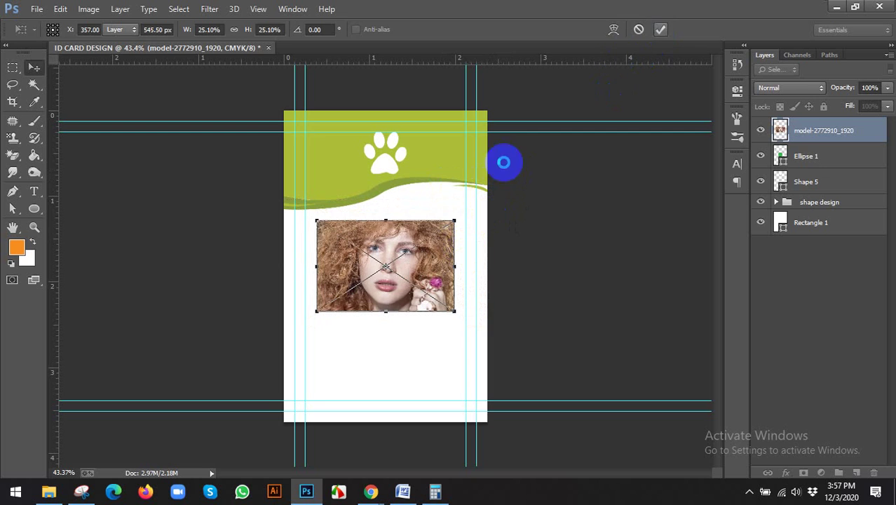
key("Return")
key("ctrl+0")
right_click(812, 135)
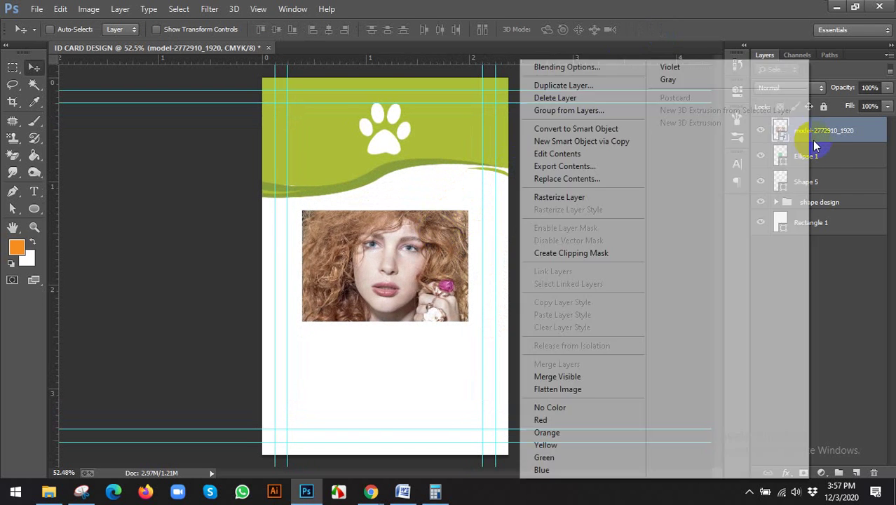
left_click(617, 251)
left_click(409, 250)
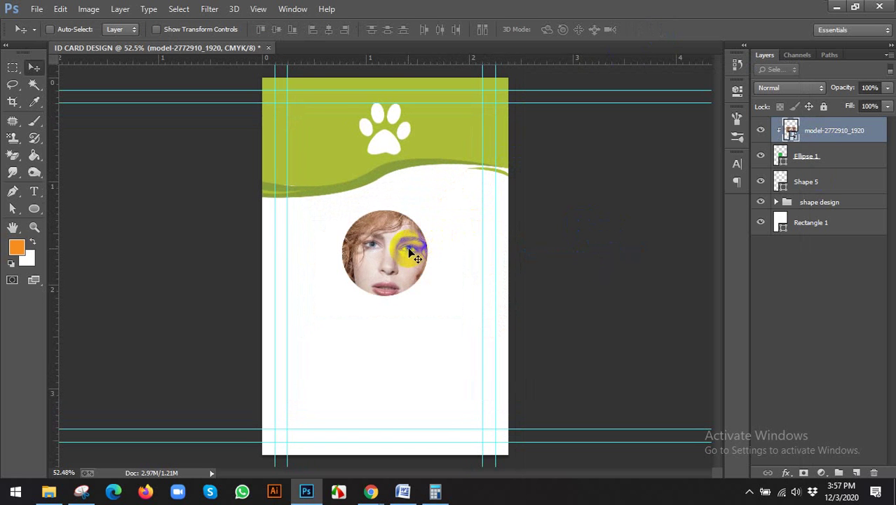
left_click_drag(409, 250, 403, 242)
Step: Add a 15 px Stroke in header green #acbd37 to the Ellipse 1 circle
left_click(812, 155)
left_click(761, 156)
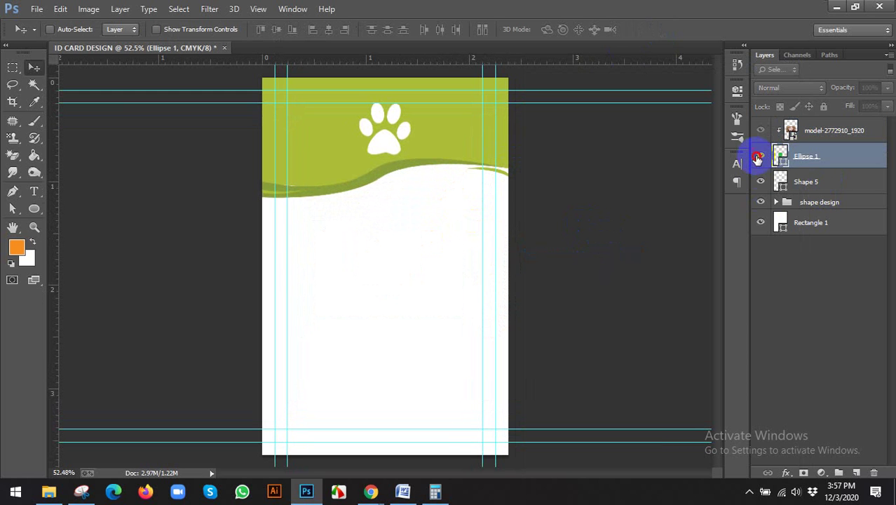
left_click(761, 156)
left_click(788, 473)
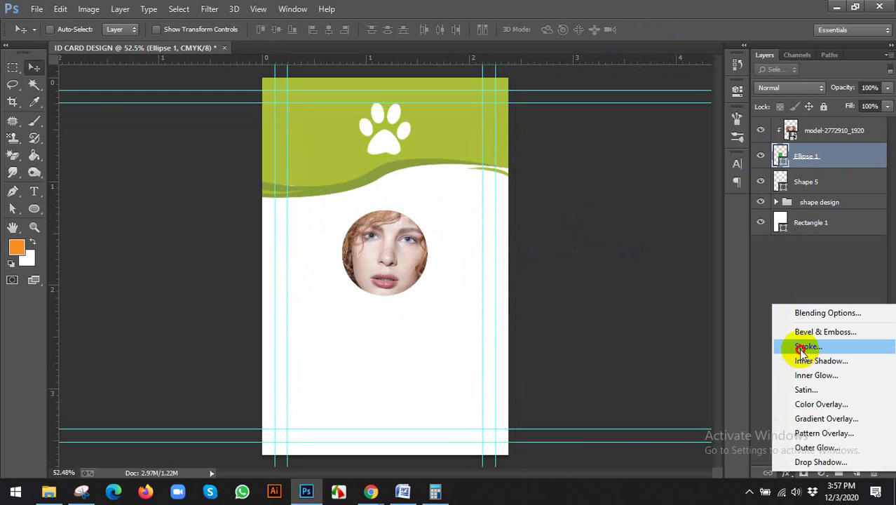
left_click(801, 345)
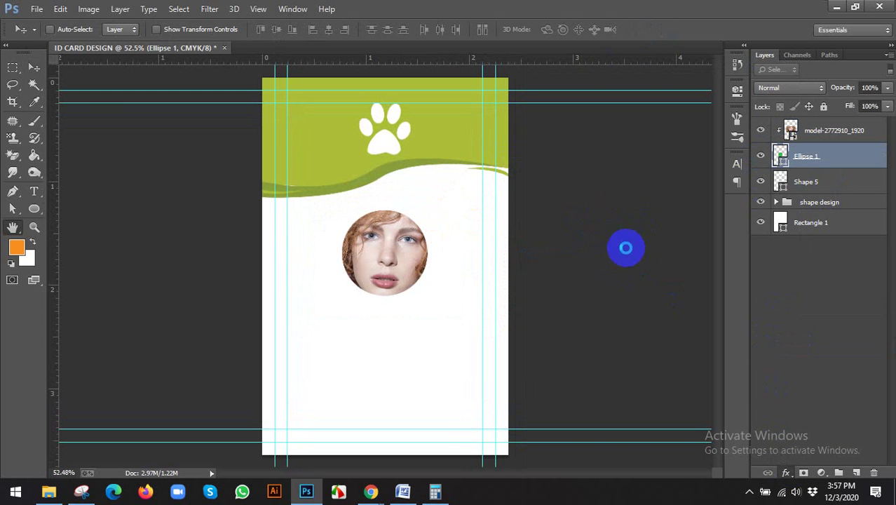
left_click(690, 284)
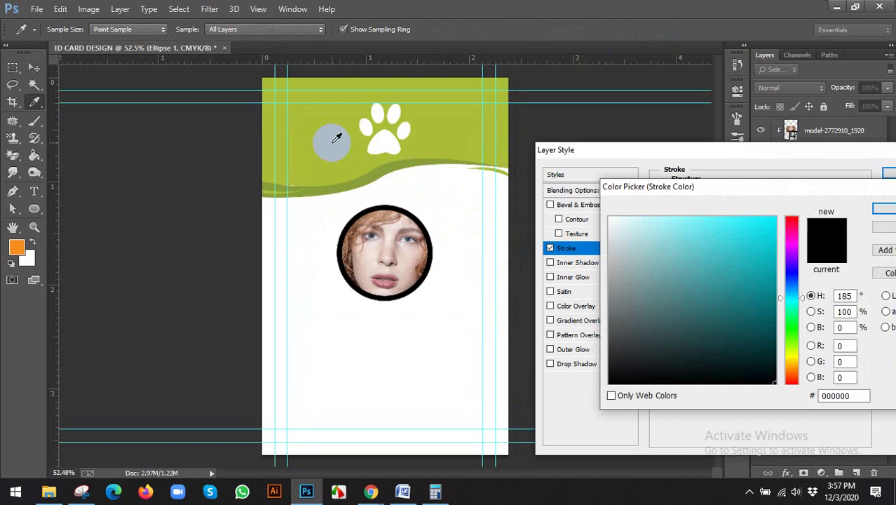
left_click(336, 138)
left_click(888, 210)
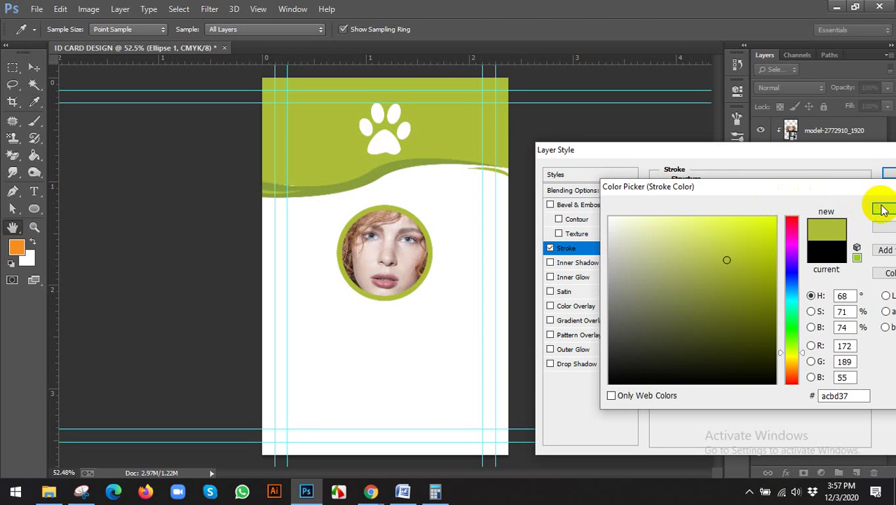
left_click(882, 210)
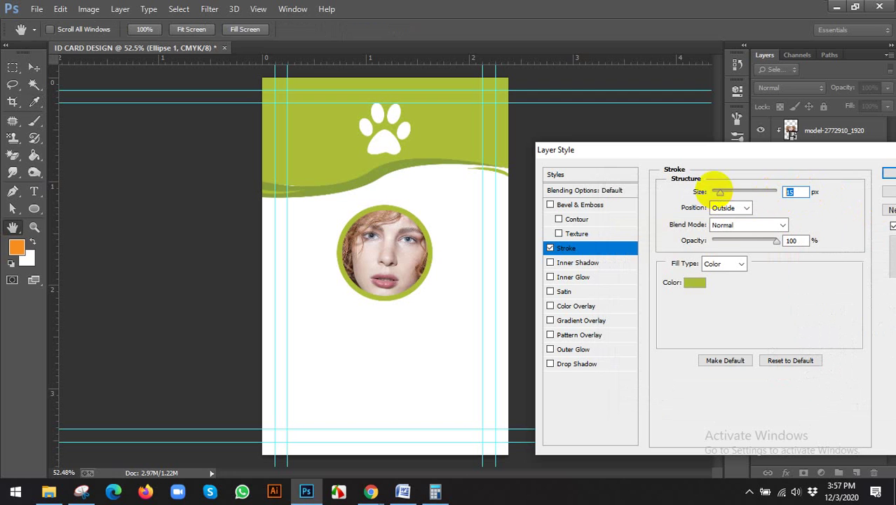
left_click_drag(721, 191, 740, 180)
left_click(886, 176)
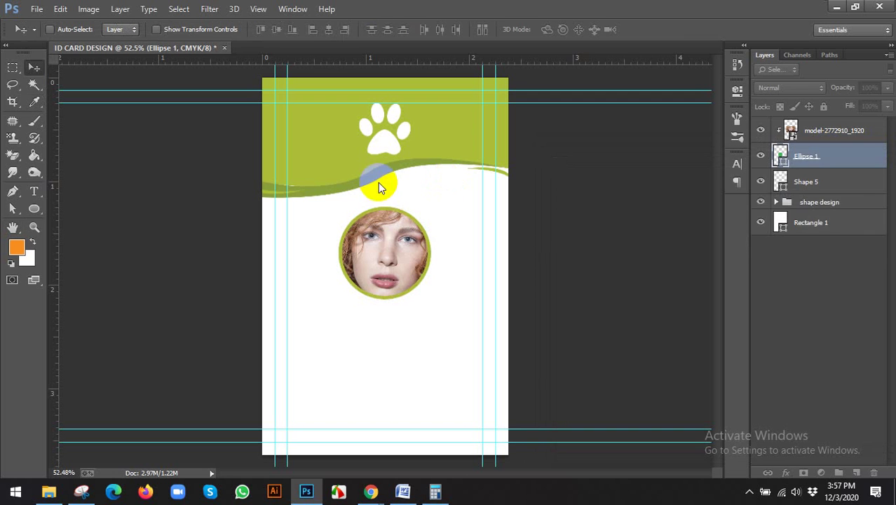
left_click(817, 133, "shift")
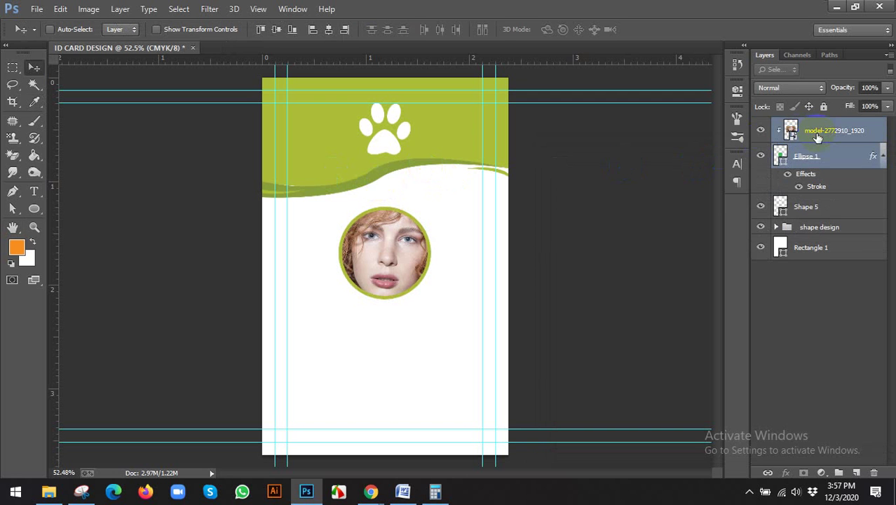
Step: Group the photo and Ellipse 1 layers into a group named image
key("ctrl+g")
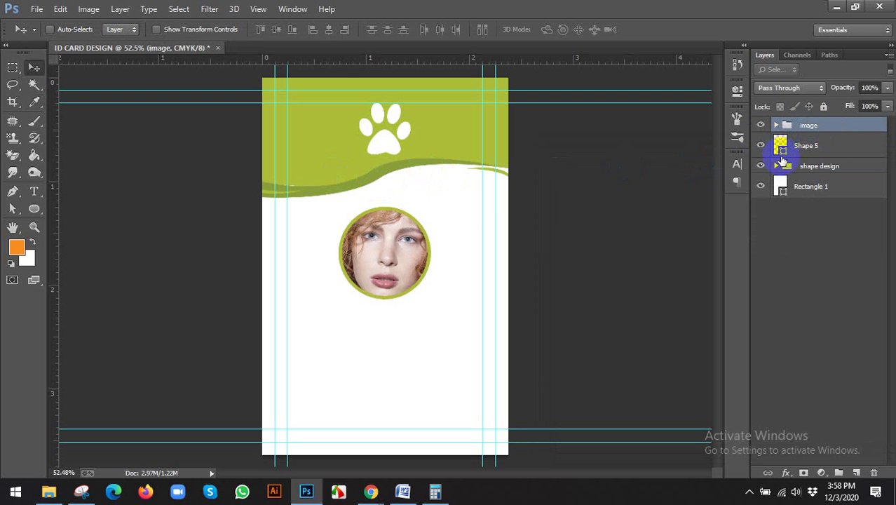
left_click(761, 145)
left_click(761, 145)
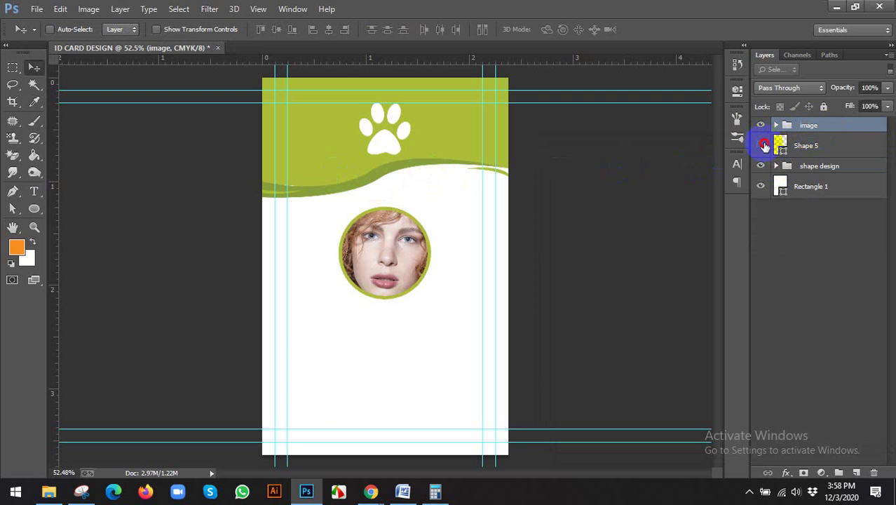
left_click(760, 145)
left_click(761, 145)
Step: Rename the paw-print Shape 5 layer to logo and compare with the reference ID card
double_click(810, 146)
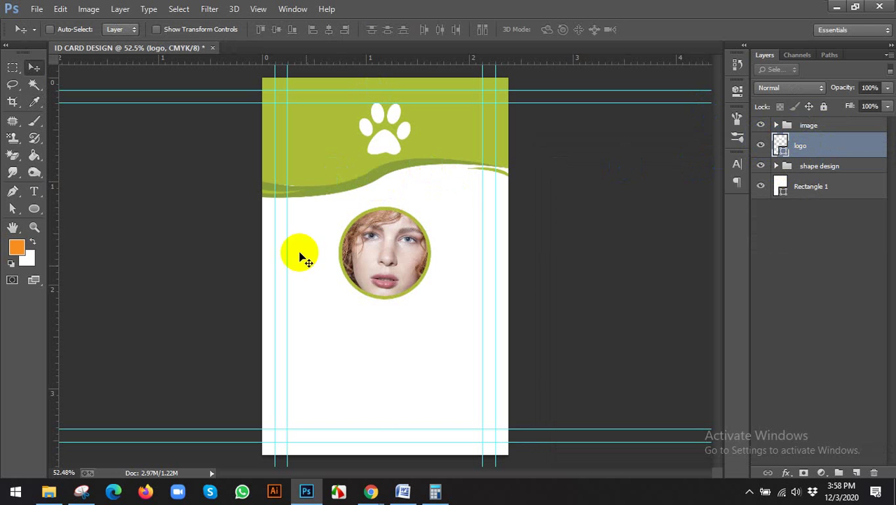
mouse_move(370, 491)
left_click(345, 436)
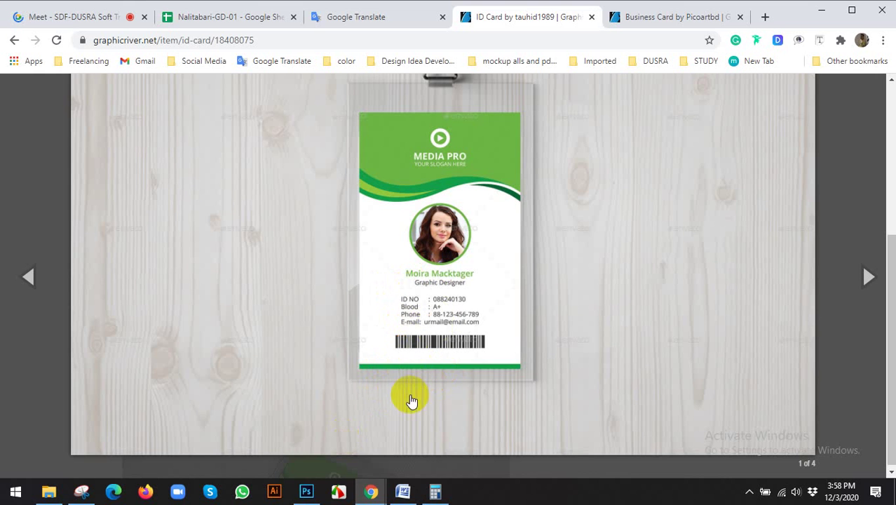
left_click(321, 490)
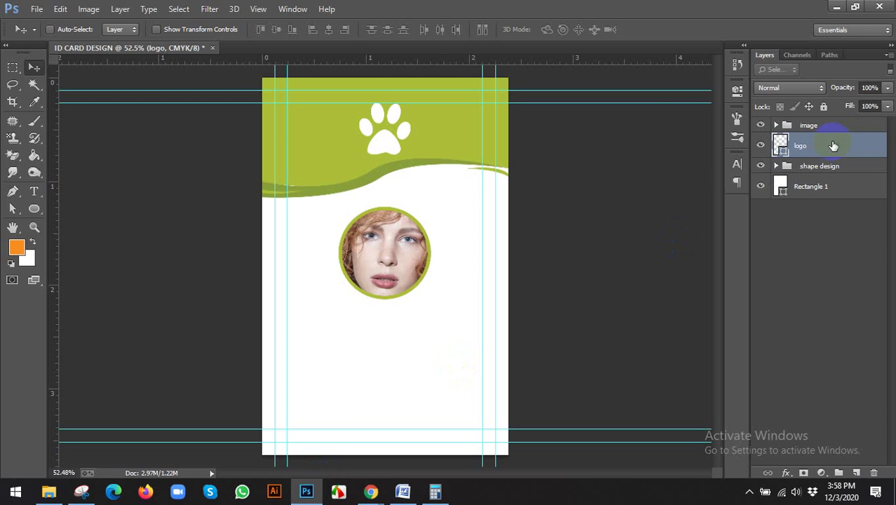
left_click(828, 125)
scroll(333, 459, "up", 1)
scroll(333, 460, "up", 1)
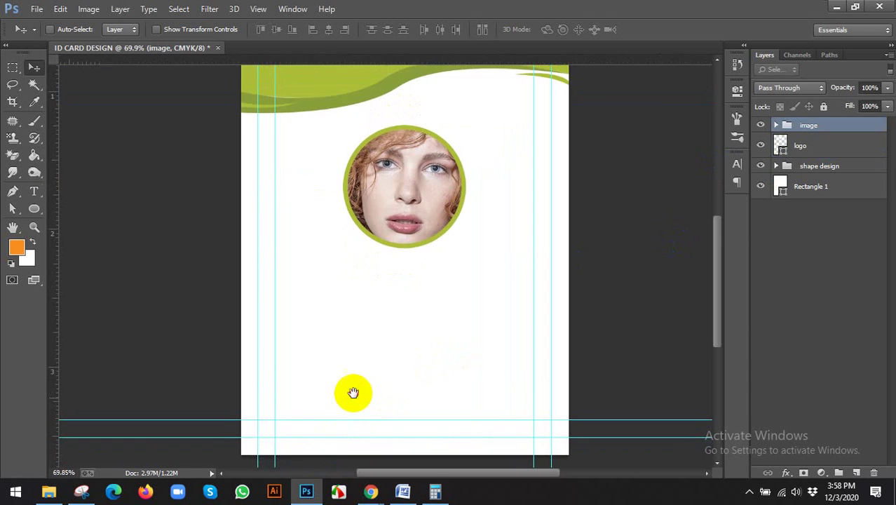
Step: Draw a rectangle bar across the bottom edge of the card with the Rectangle Tool
left_click_drag(352, 392, 343, 276)
left_click(32, 209)
right_click(32, 209)
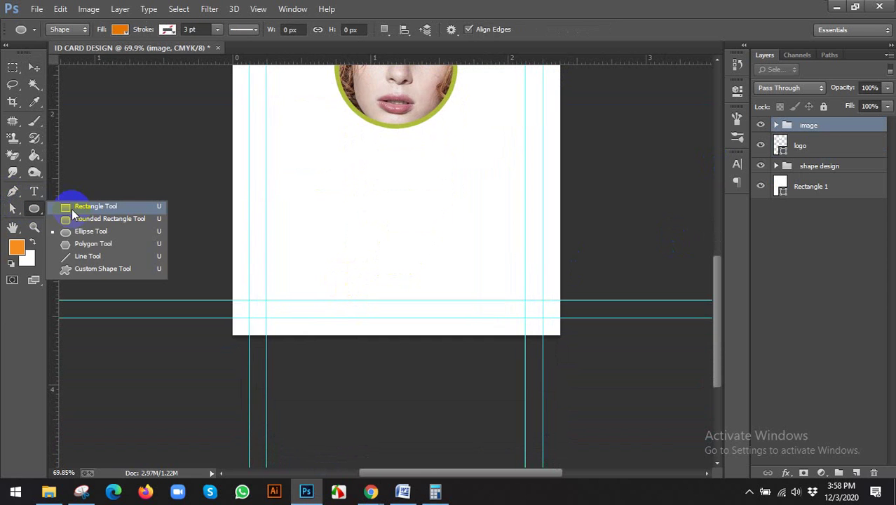
left_click(99, 205)
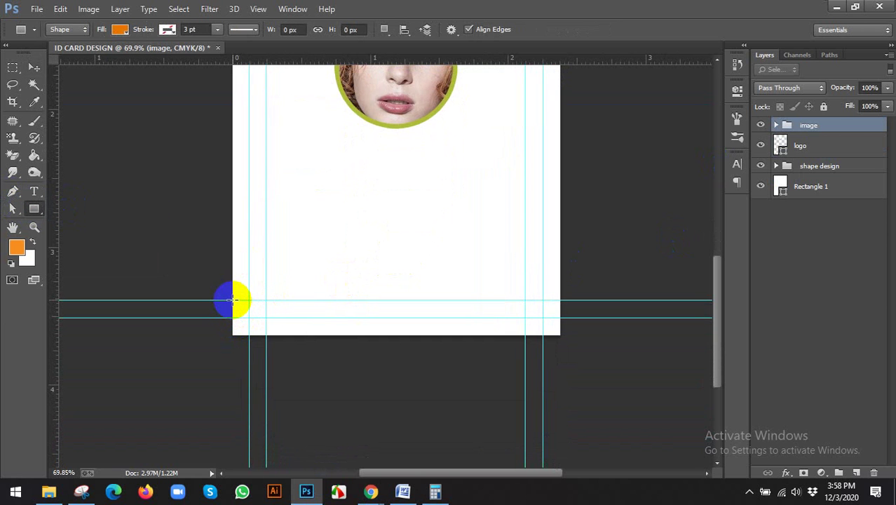
left_click_drag(233, 300, 559, 335)
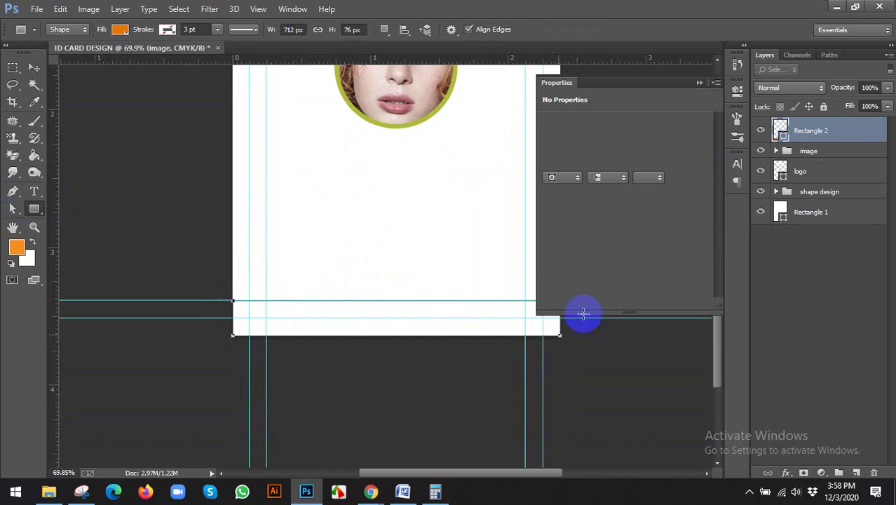
left_click(737, 94)
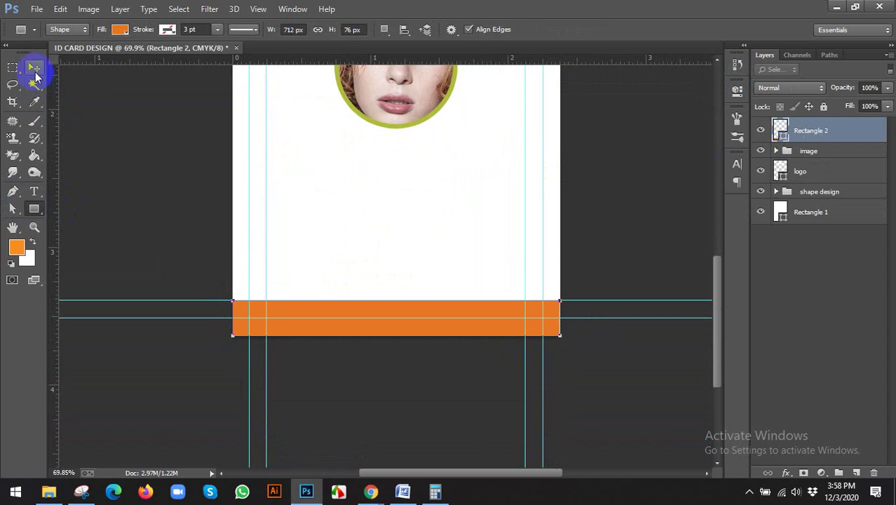
Step: Fill the footer bar with the header's green, sampled with the eyedropper
left_click(781, 133)
scroll(396, 224, "down", 3)
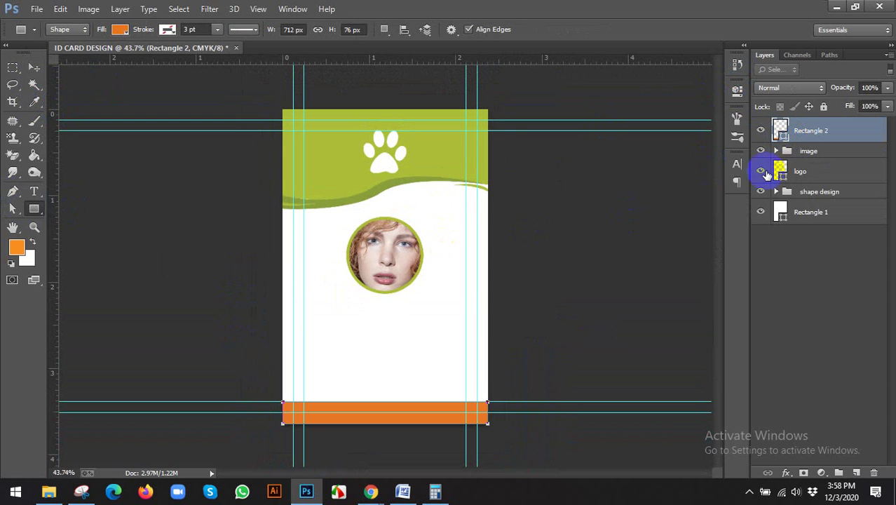
double_click(784, 138)
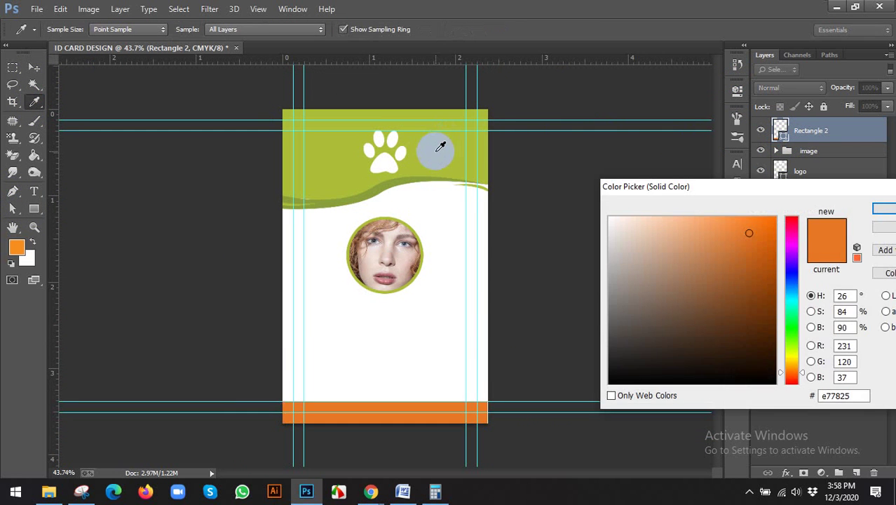
left_click(440, 147)
left_click(882, 211)
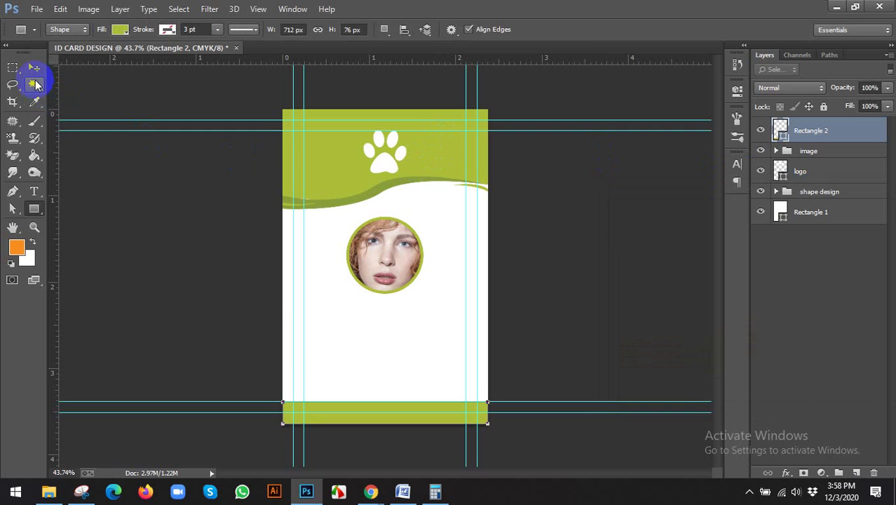
left_click(33, 69)
scroll(299, 340, "up", 2)
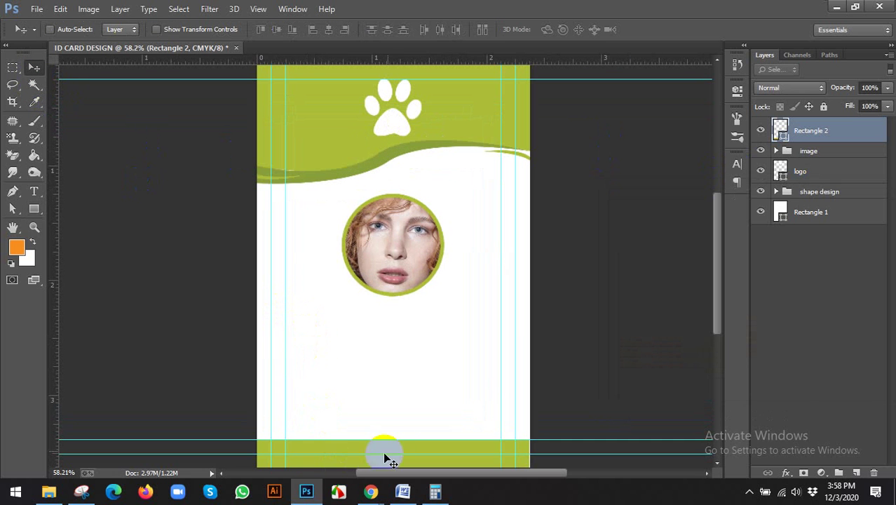
mouse_move(371, 491)
left_click(340, 437)
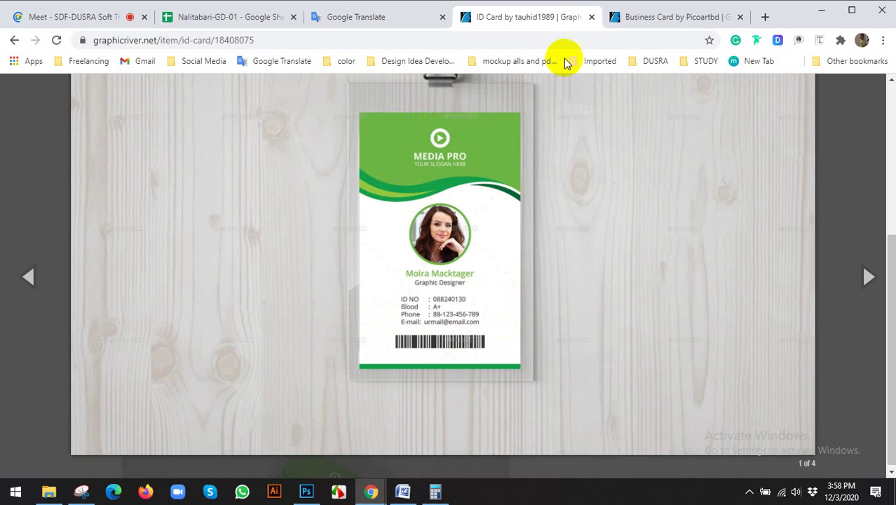
left_click(764, 16)
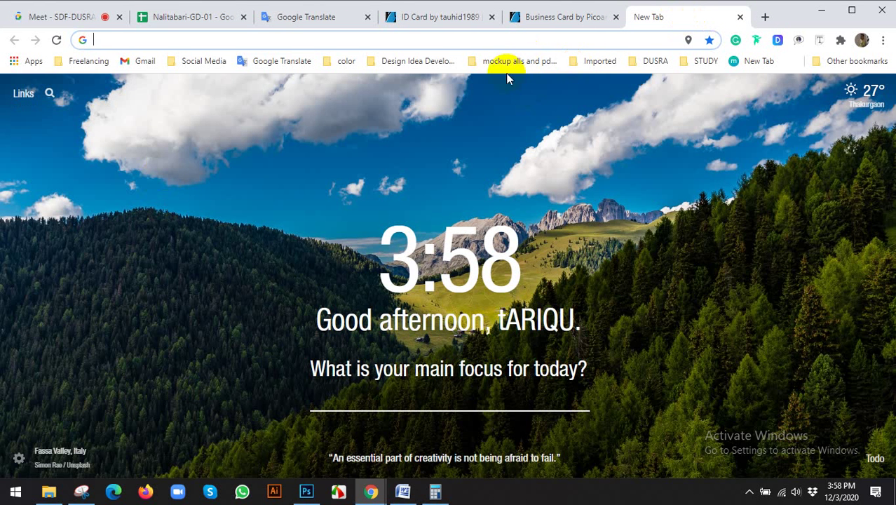
left_click(740, 16)
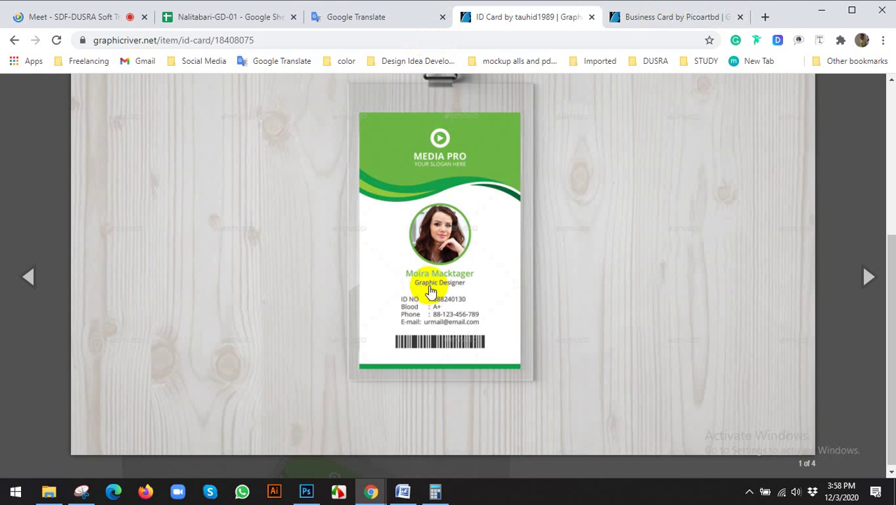
scroll(430, 289, "down", 1)
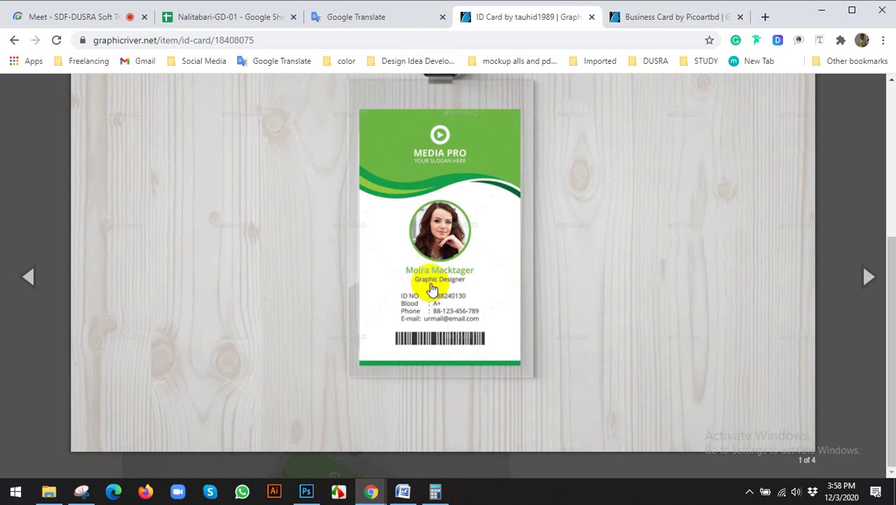
left_click(303, 491)
scroll(463, 273, "up", 1)
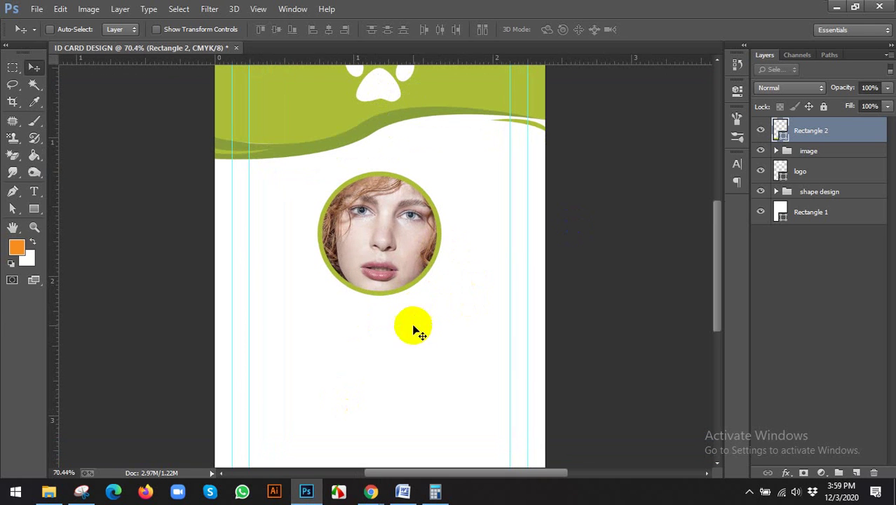
scroll(372, 344, "up", 1)
left_click_drag(366, 320, 322, 210)
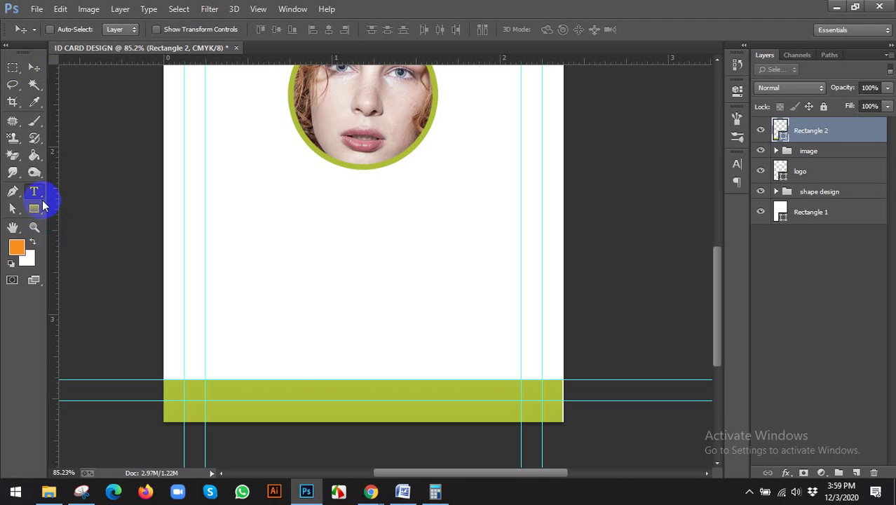
mouse_move(371, 491)
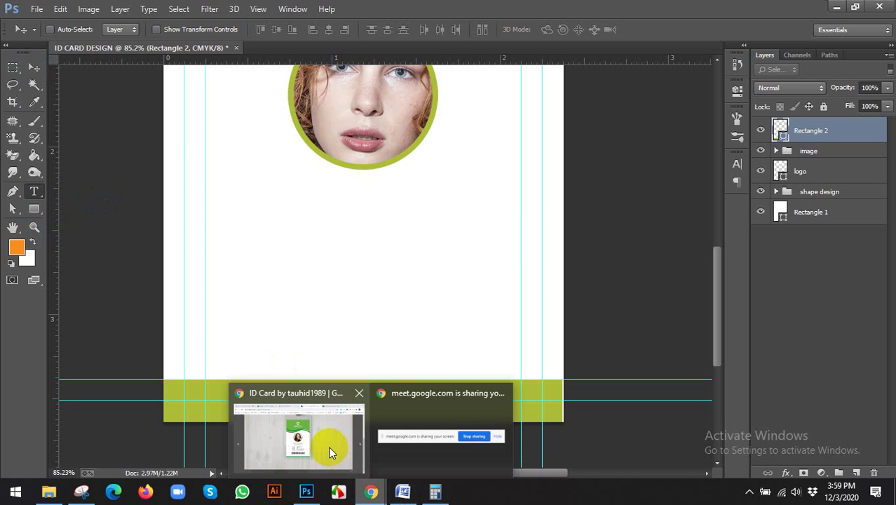
Step: Review the reference ID card's text in Chrome
left_click(331, 445)
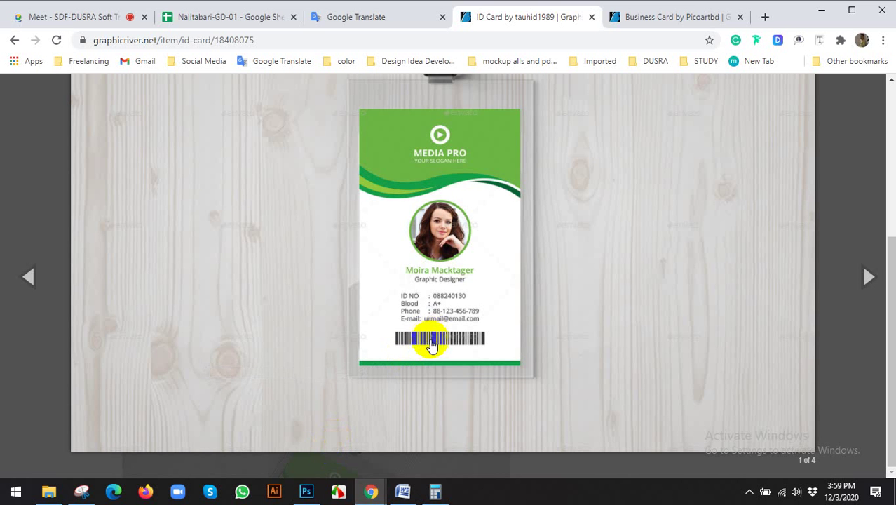
left_click(765, 16)
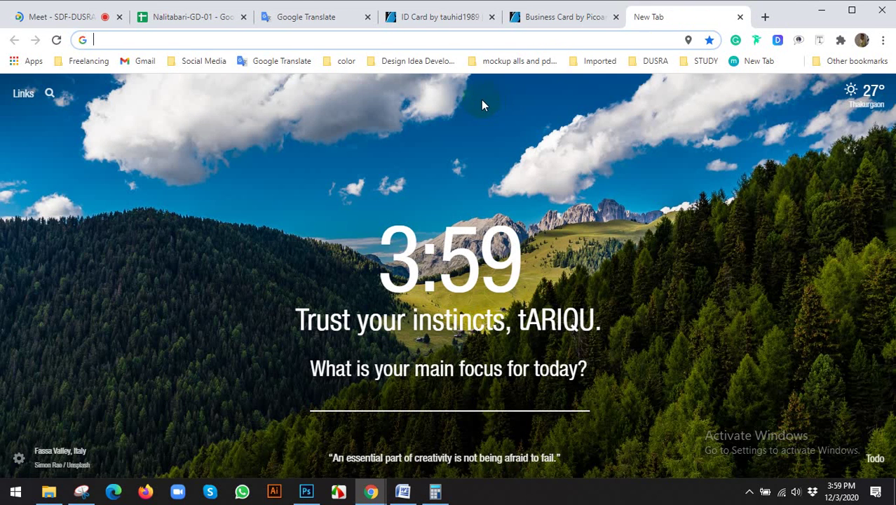
left_click(740, 17)
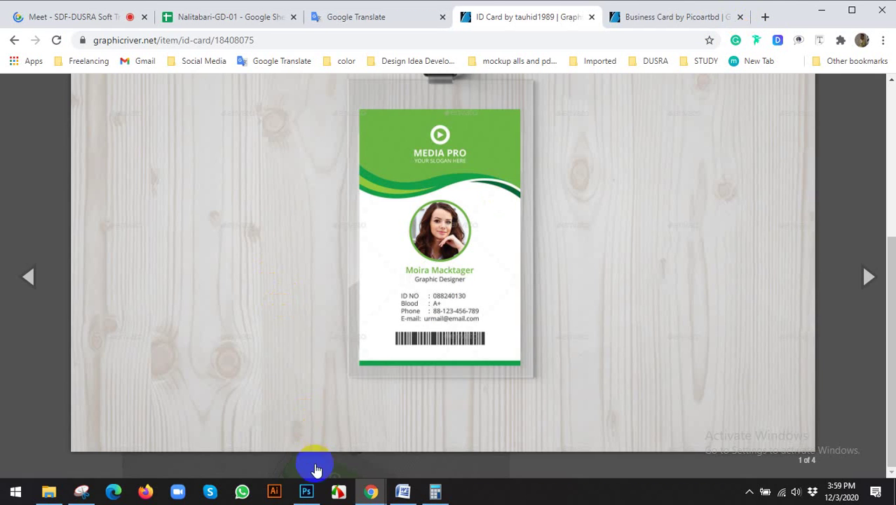
Step: Return to the Photoshop document and choose the Horizontal Type Tool
left_click(306, 491)
right_click(33, 191)
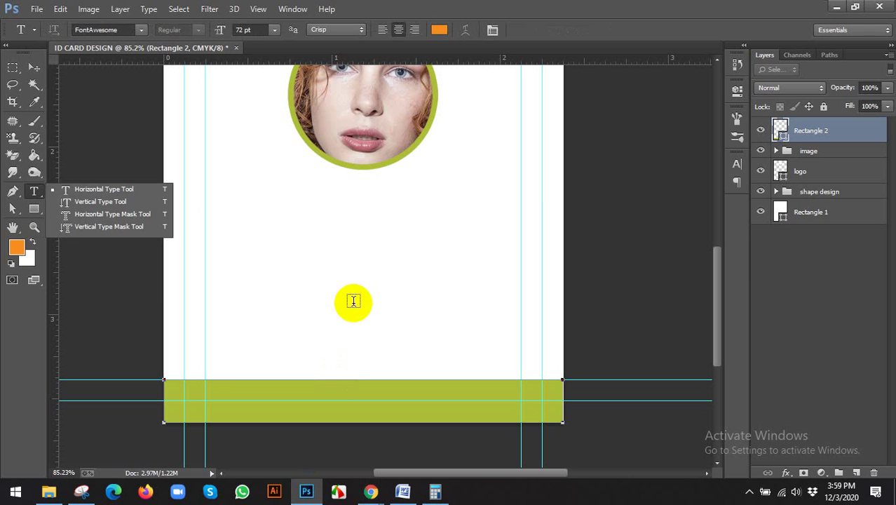
left_click(123, 190)
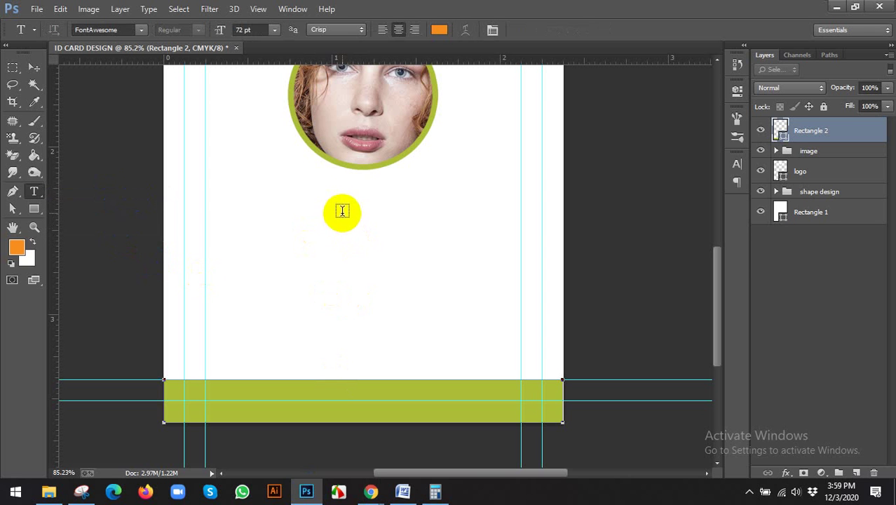
Step: Start a text point below the photo at 12 pt, coloured the footer bar's green
left_click(346, 204)
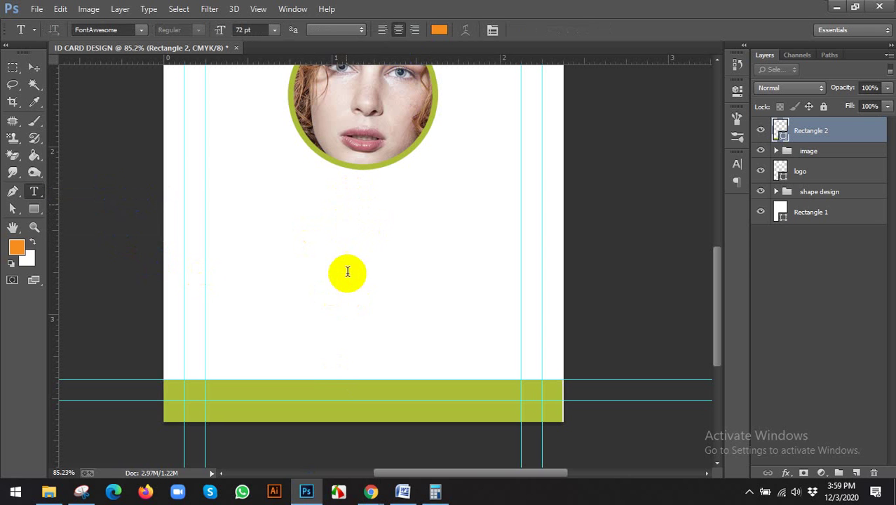
left_click(246, 28)
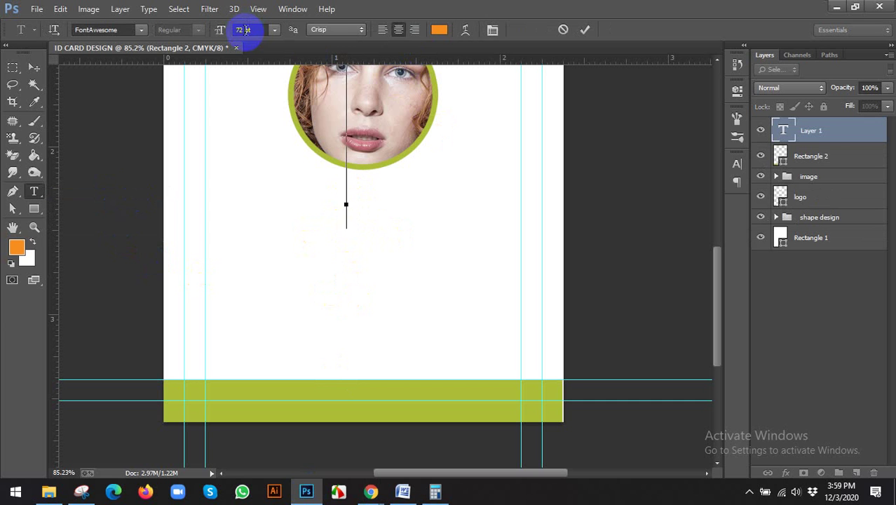
mouse_move(245, 30)
left_mouse_down()
mouse_move(160, 49)
mouse_move(249, 75)
left_mouse_up()
type("6")
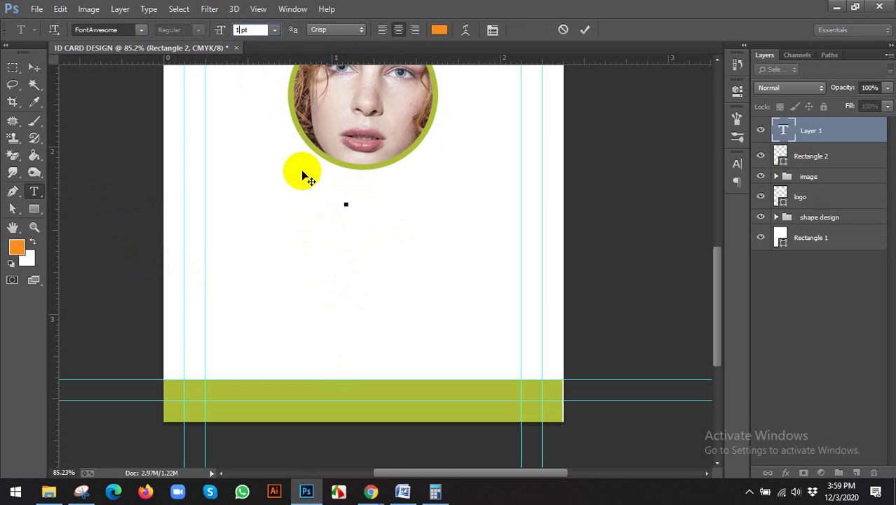
left_click(439, 30)
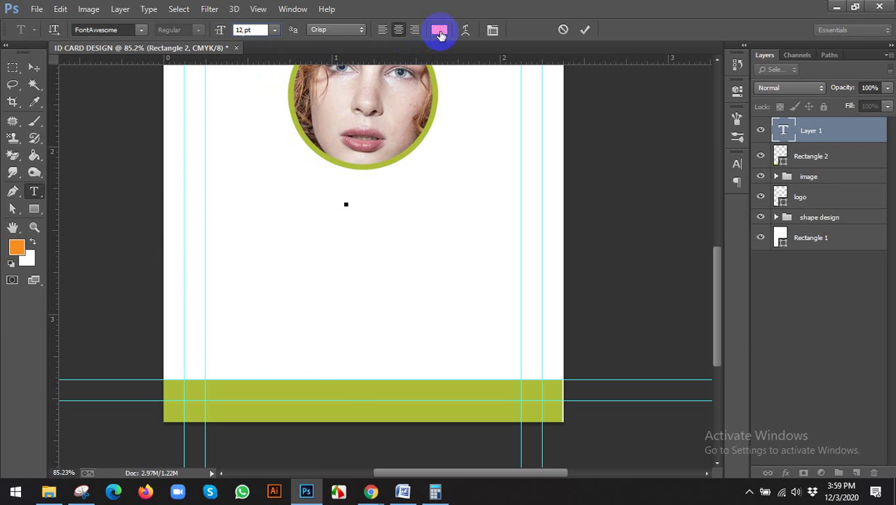
left_click(336, 385)
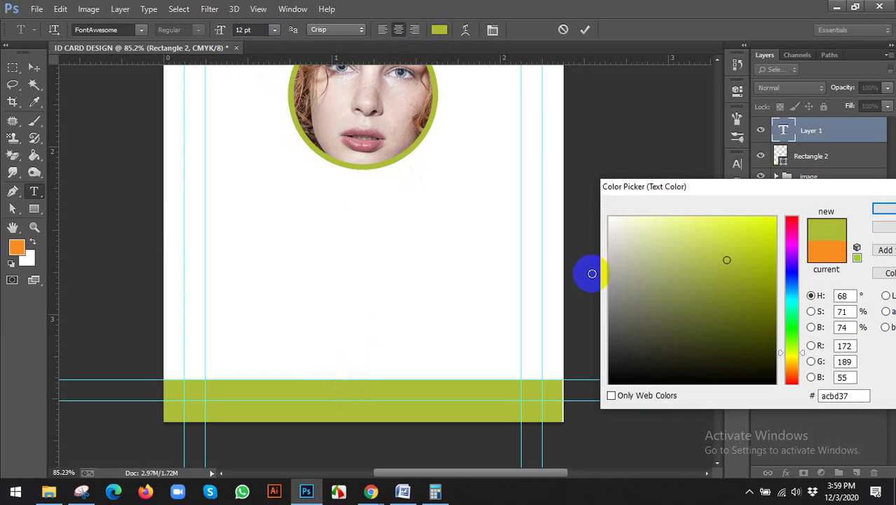
left_click(883, 210)
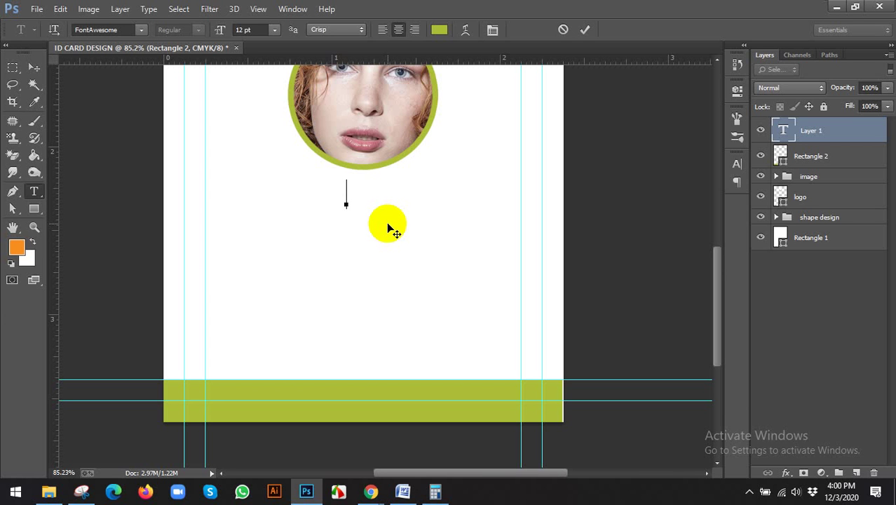
type("mi")
key("ctrl+a")
key("BackSpace")
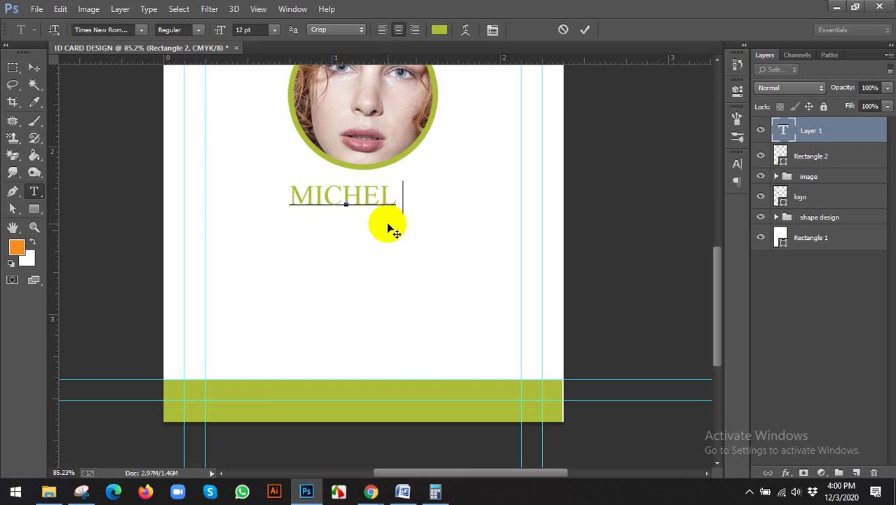
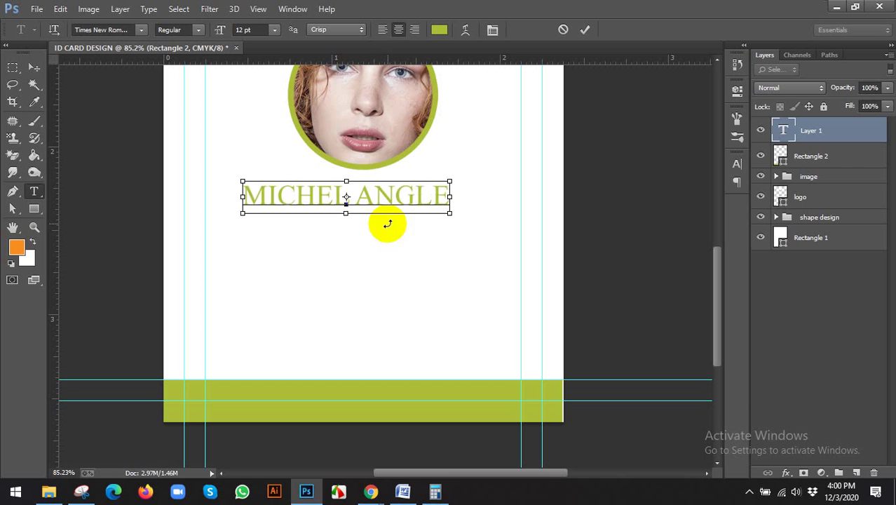
key("ctrl+a")
left_click(118, 30)
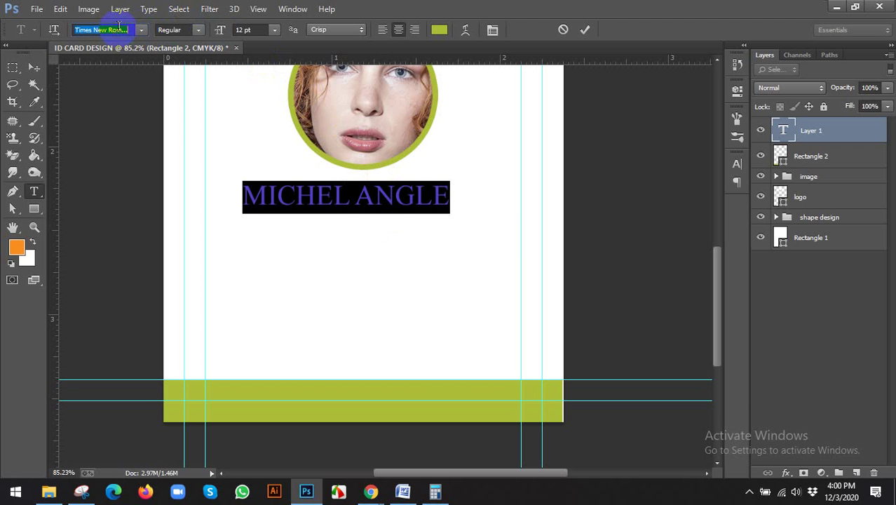
type("Open Sans")
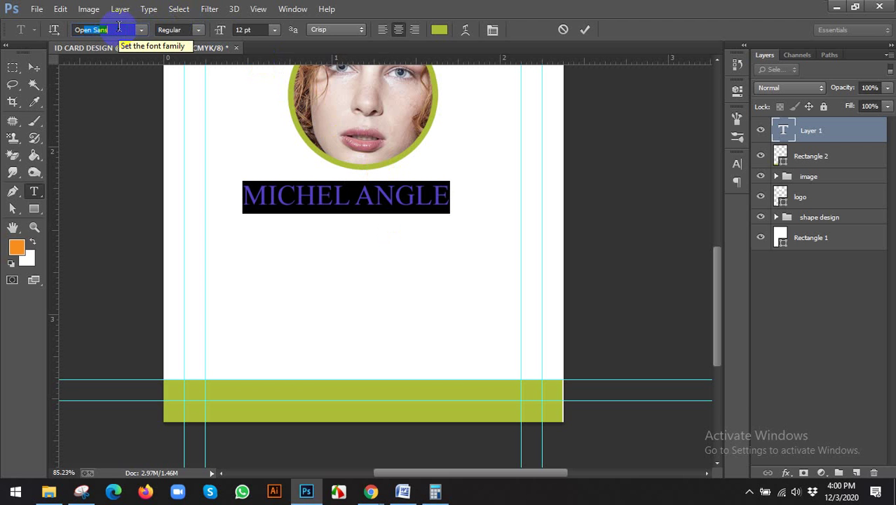
key("Return")
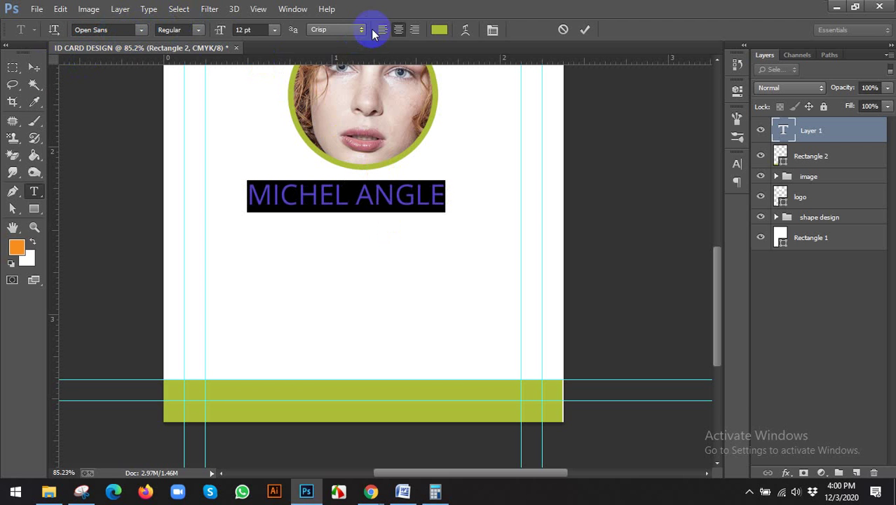
Step: Centre-align the name text and centre it horizontally on the card background
left_click(398, 29)
left_click(34, 67)
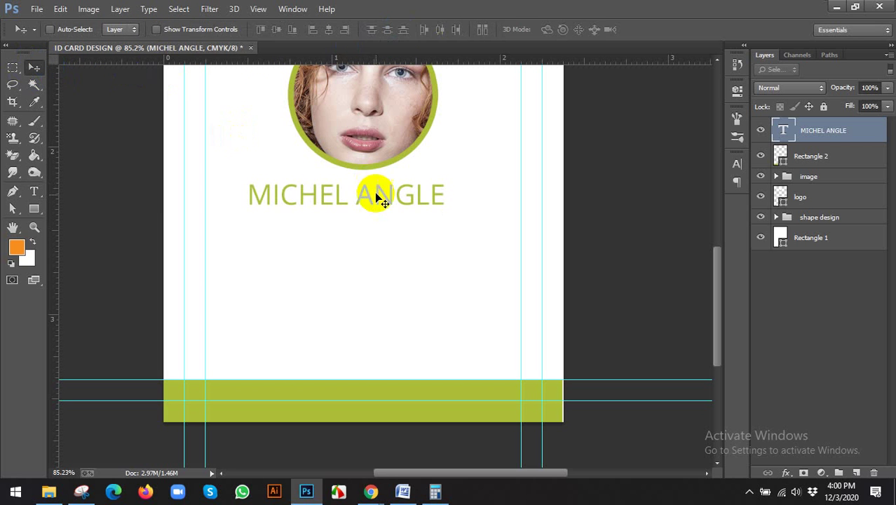
left_click(816, 241, "ctrl")
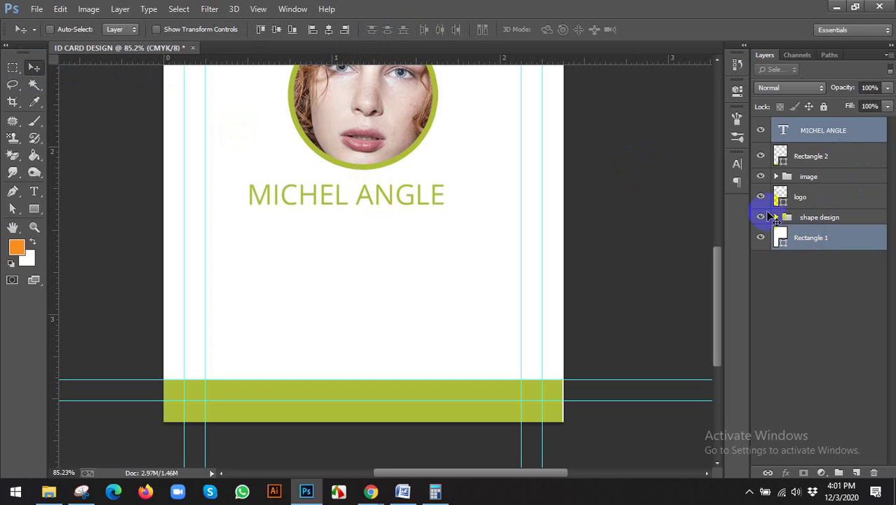
left_click(329, 30)
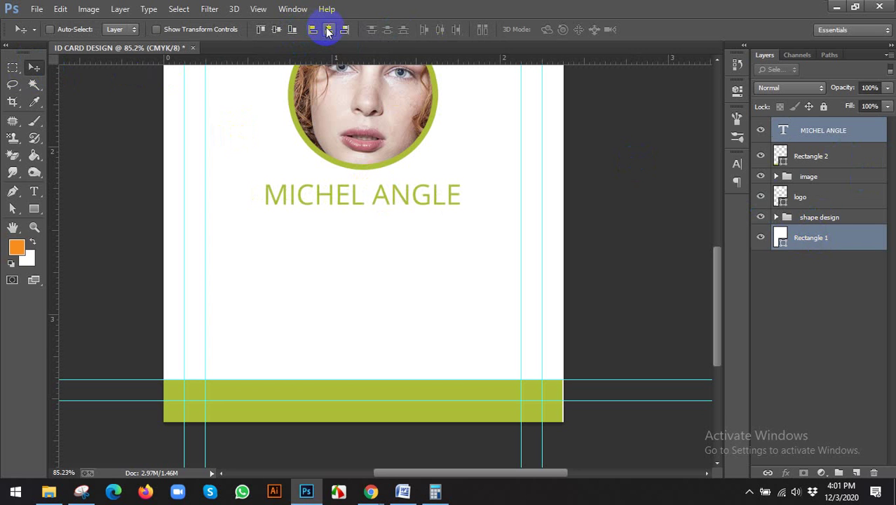
Step: Duplicate the name layer beneath the original and retype the copy as GRAPHIC DESIGN
left_click(821, 137)
left_click_drag(436, 183, 406, 226)
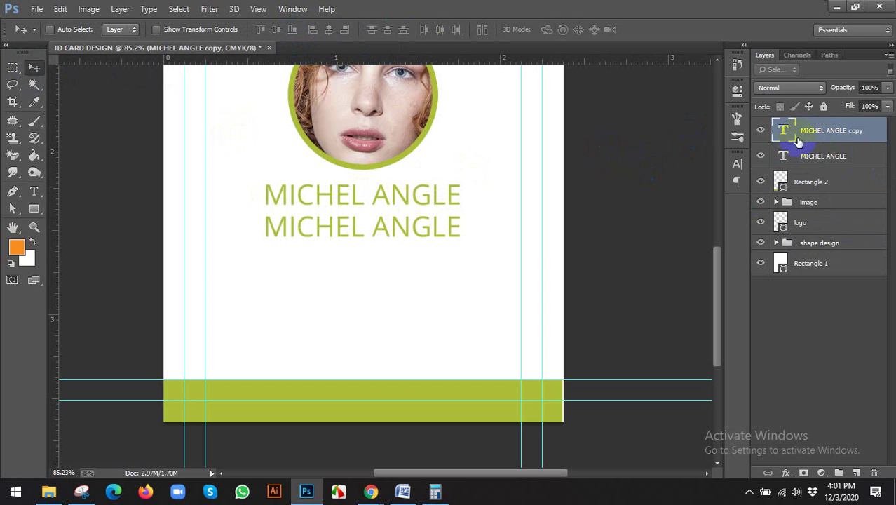
left_click(788, 132)
left_click_drag(788, 132, 786, 157)
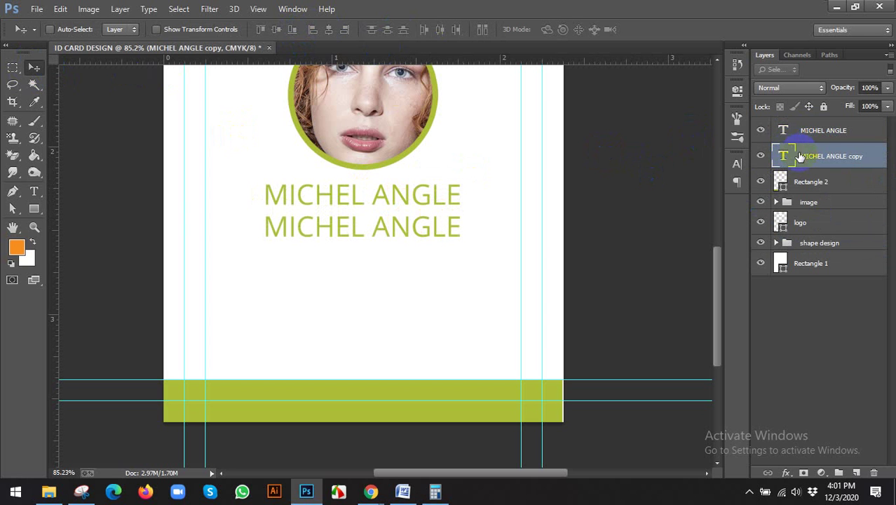
key("t")
triple_click(325, 231)
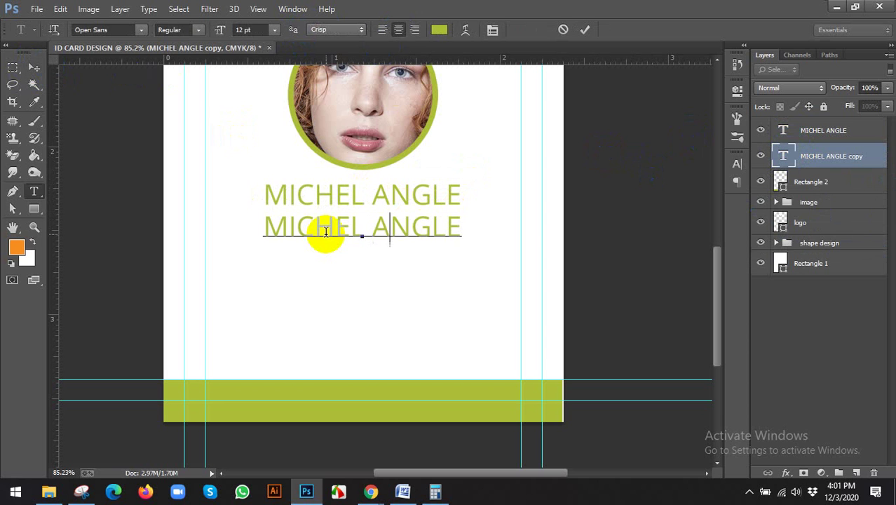
type("GRAPHIC DE")
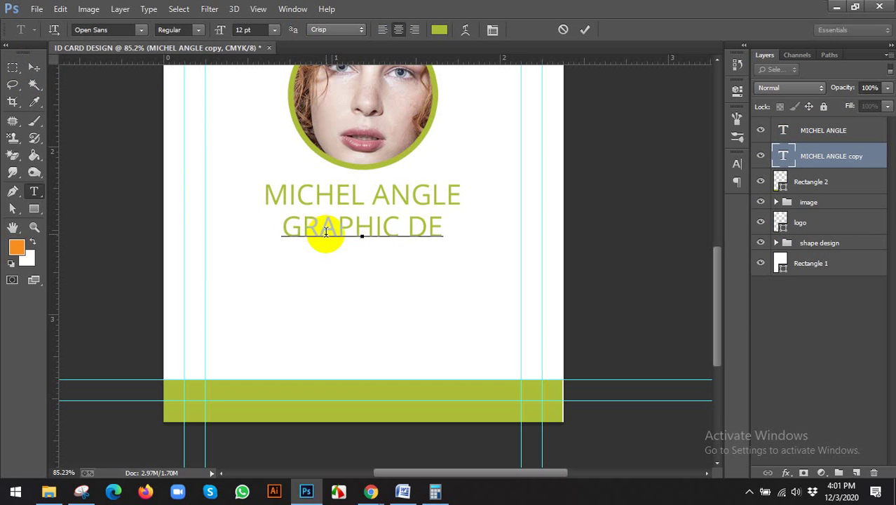
type("SIGN")
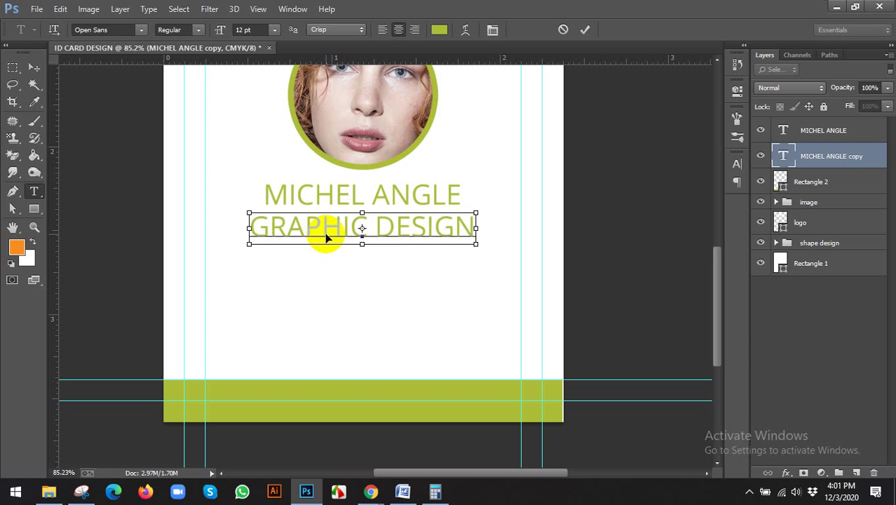
Step: Shrink GRAPHIC DESIGN to 8 pt and nudge it up toward the name
key("ctrl+a")
left_click(246, 30)
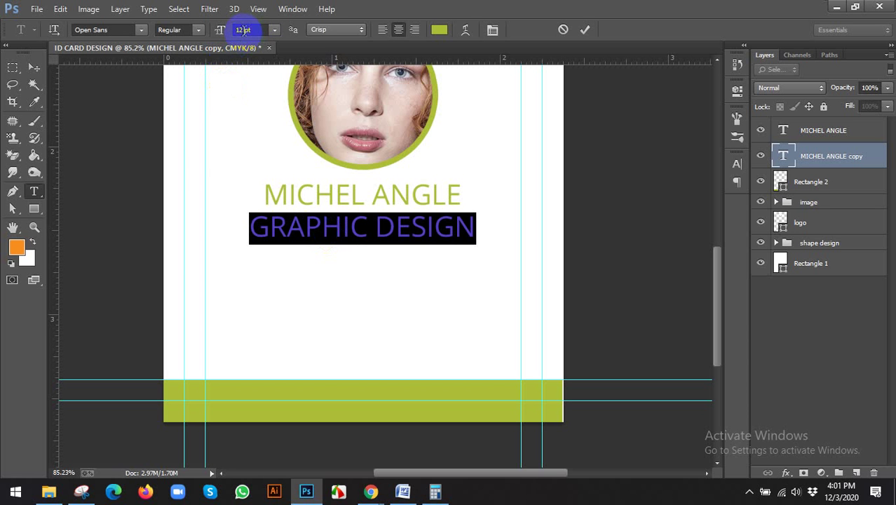
type("8")
key("Return")
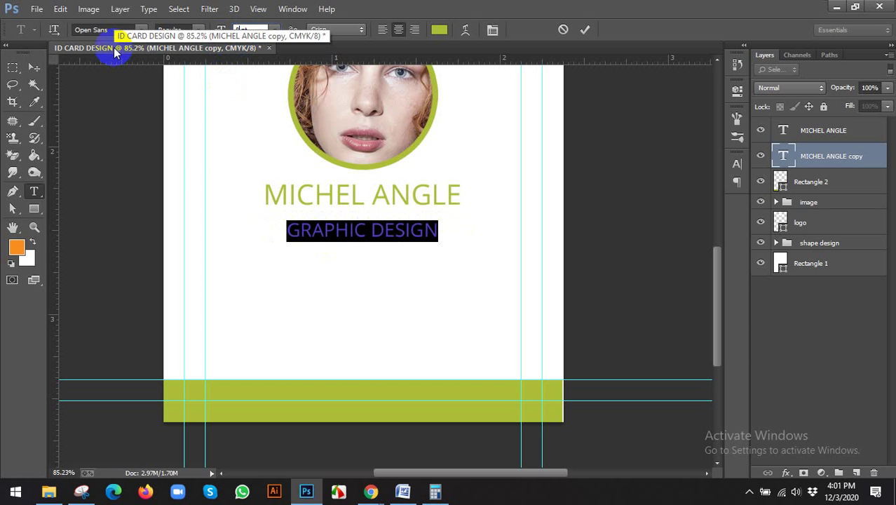
left_click(34, 67)
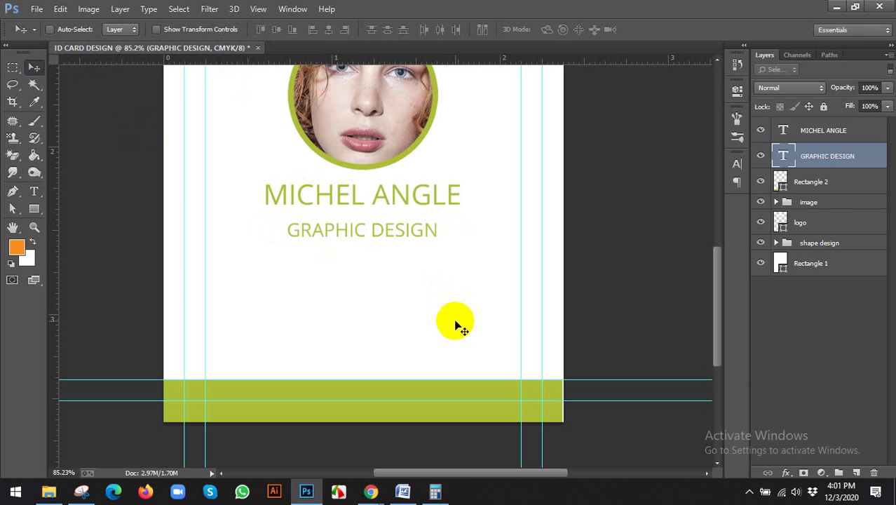
scroll(455, 324, "down", 2)
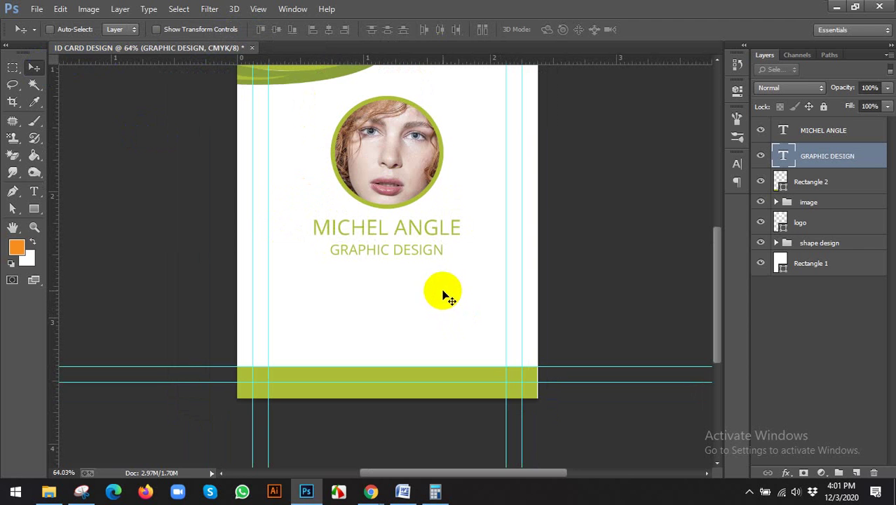
key("Up")
key("Up")
key("Up")
key("Up")
key("Up")
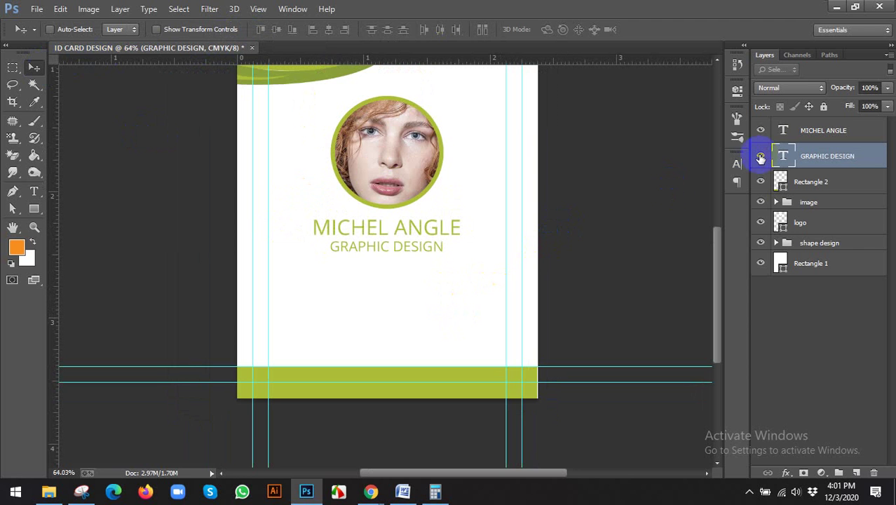
Step: Colour the GRAPHIC DESIGN title with the darker green sampled from the top wave
double_click(783, 156)
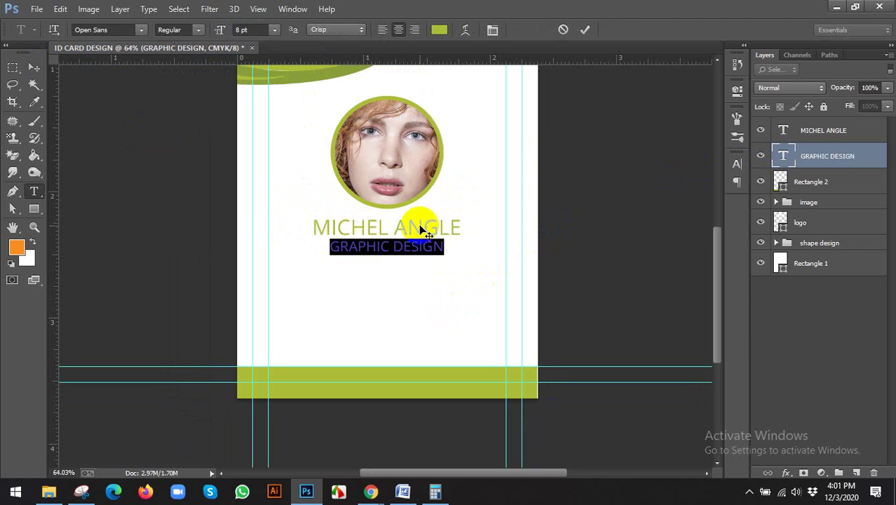
left_click(439, 30)
left_click(300, 75)
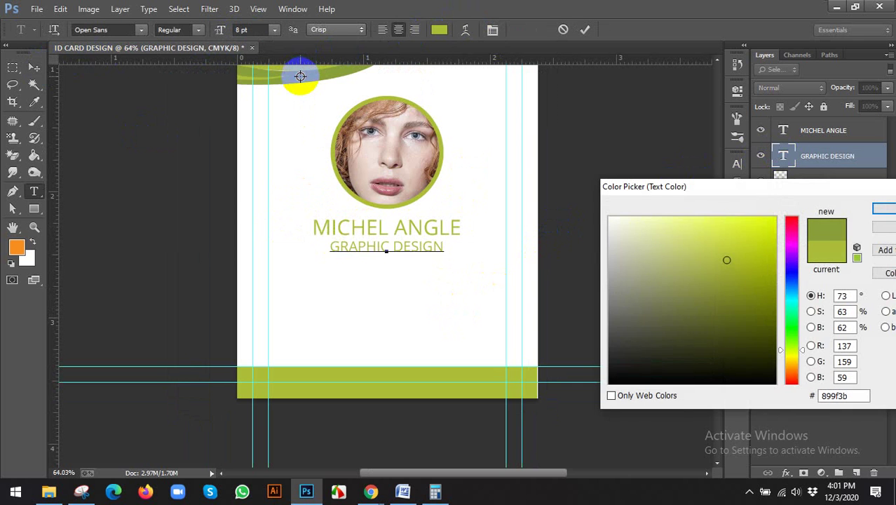
left_click(882, 209)
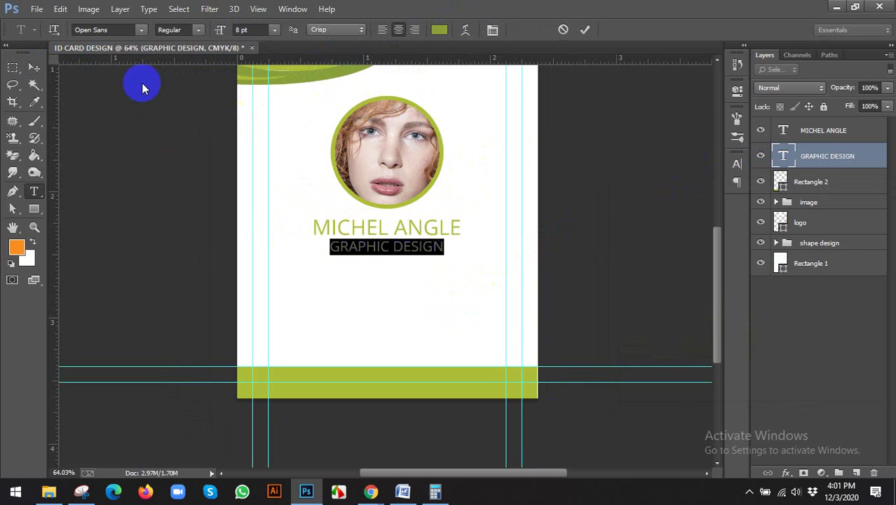
left_click(33, 66)
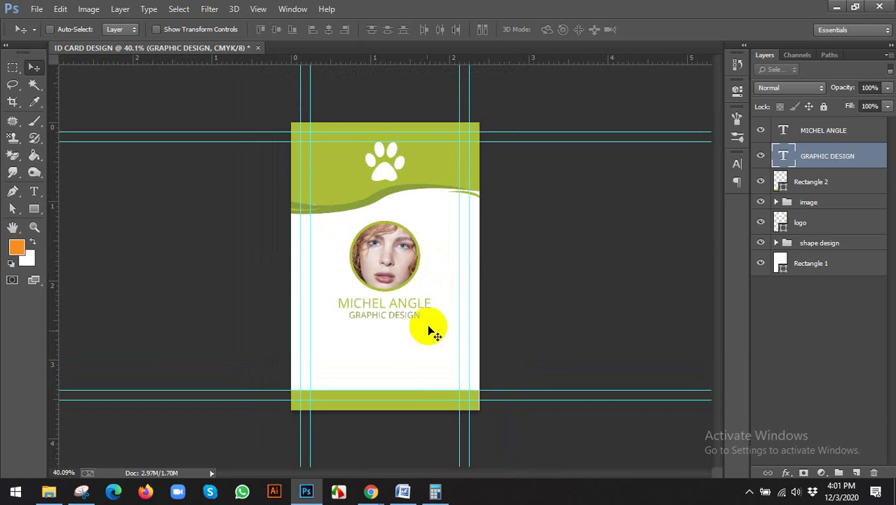
Step: Align the footer bar (Rectangle 2) with the card background's edge
mouse_move(371, 492)
mouse_move(320, 443)
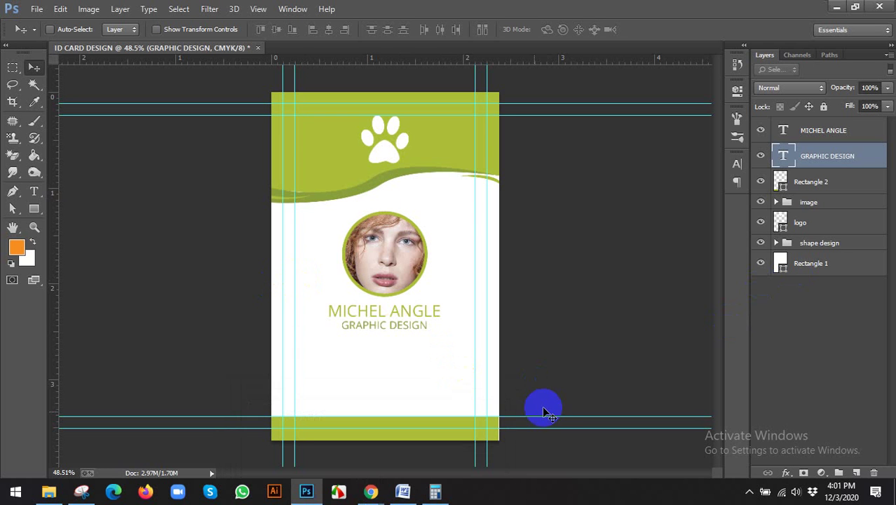
left_click(781, 183)
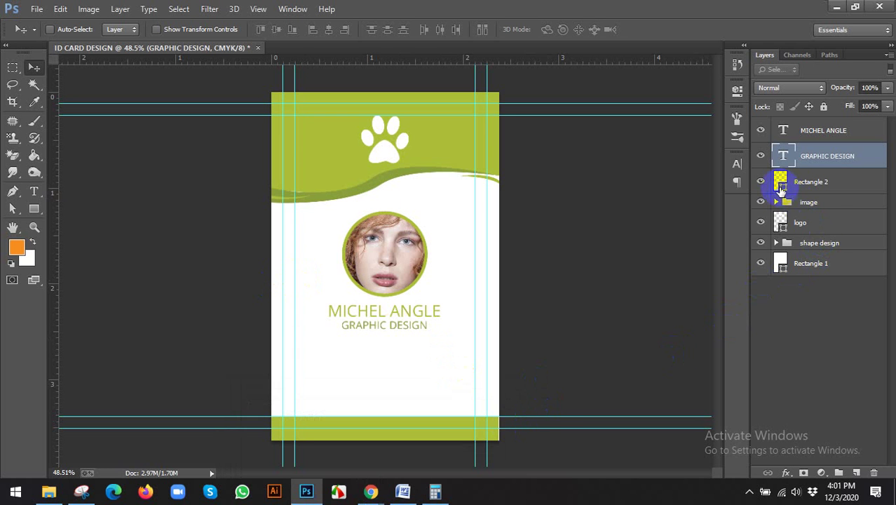
scroll(476, 441, "up", 5)
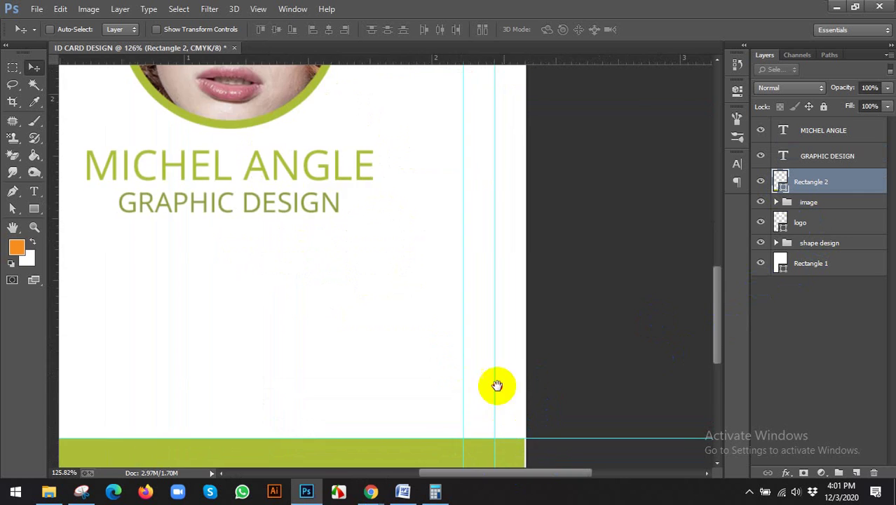
left_click(840, 263, "ctrl")
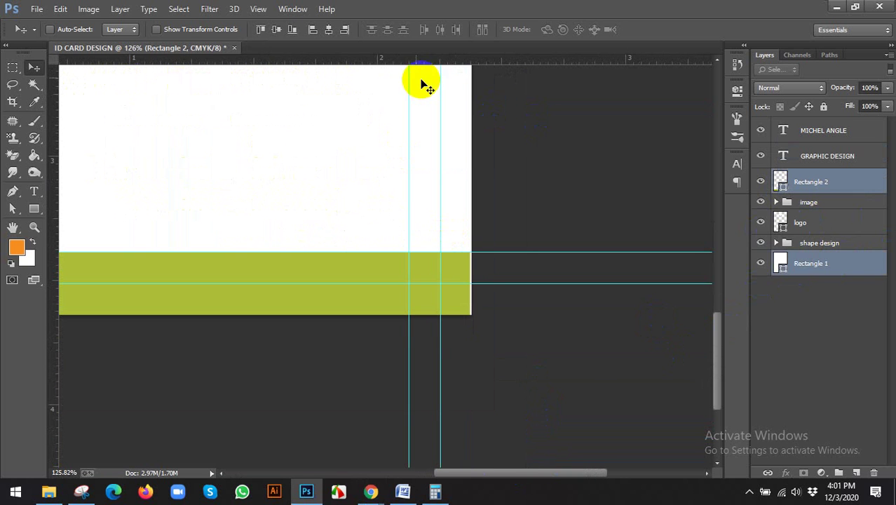
left_click(312, 32)
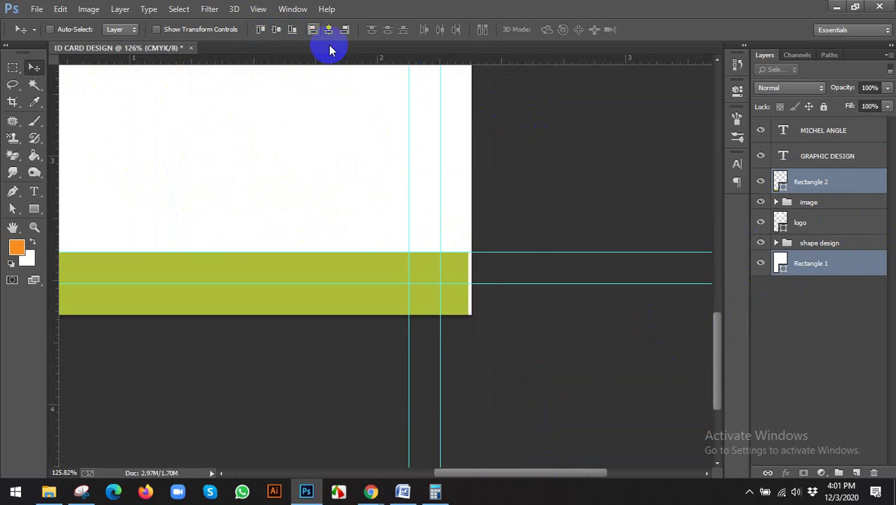
Step: Stretch the footer bar to the card's right edge using transform controls
left_click(807, 185)
left_click(157, 29)
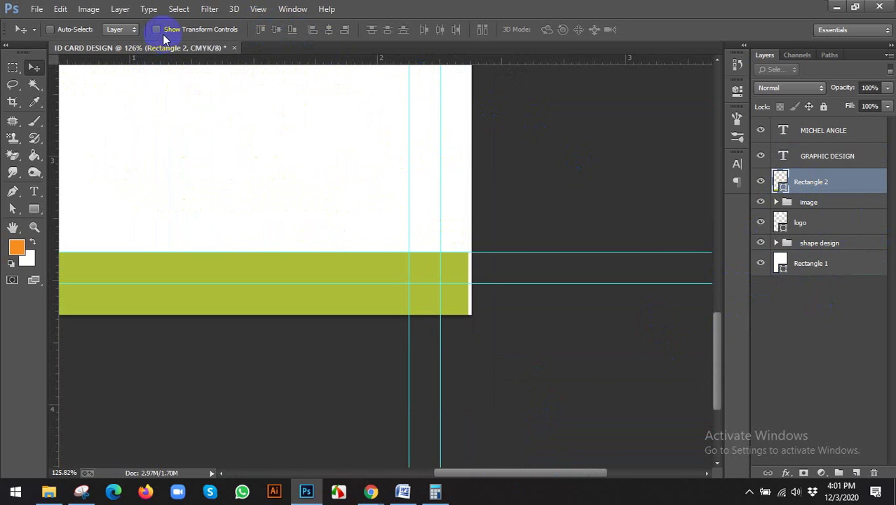
scroll(470, 298, "up", 2)
left_click_drag(460, 262, 465, 264)
left_click(661, 31)
scroll(570, 234, "down", 4)
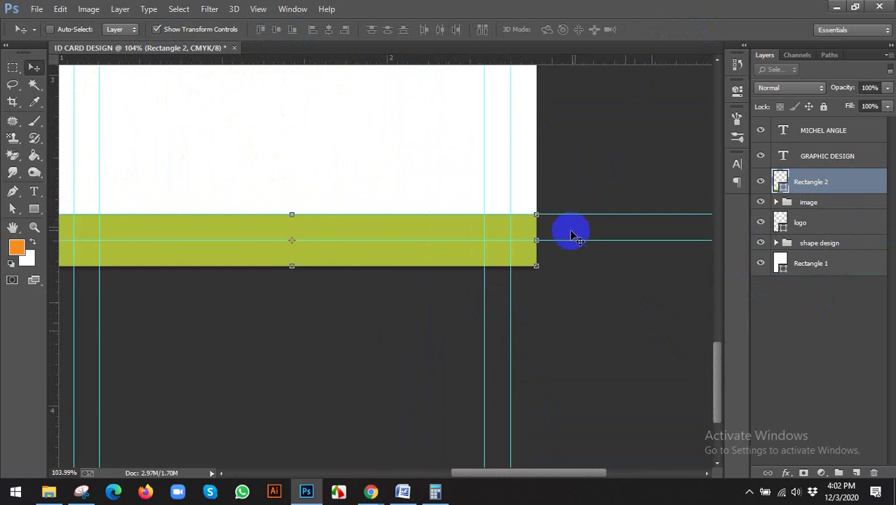
left_click(157, 29)
scroll(364, 190, "down", 2)
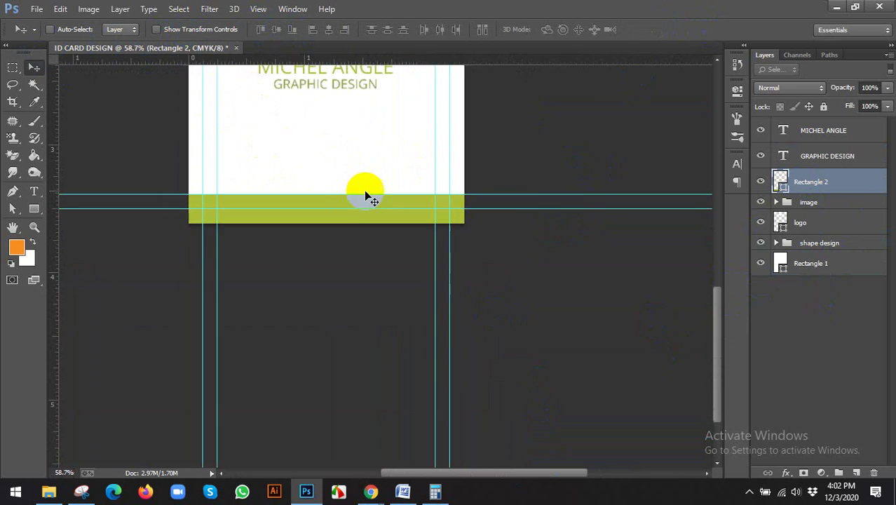
Step: Group the name and title layers into a group named NAME, then view the browser reference
left_click(819, 129)
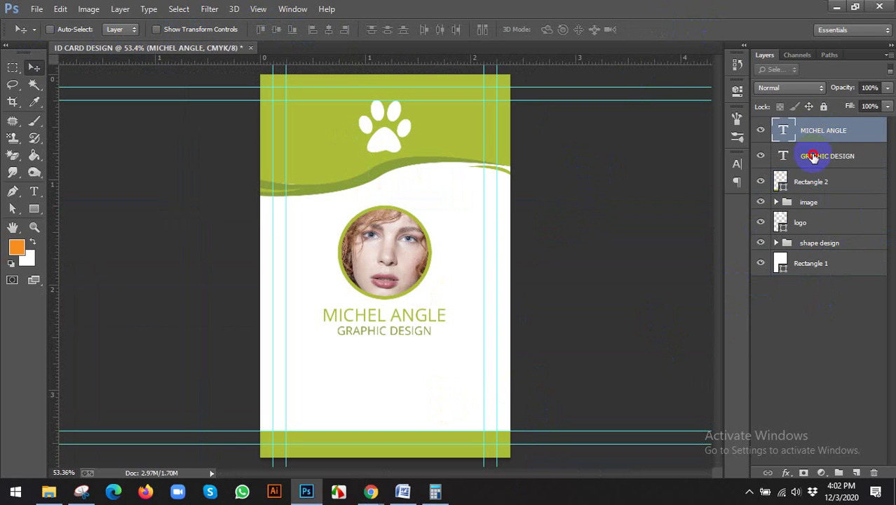
left_click(814, 155, "shift")
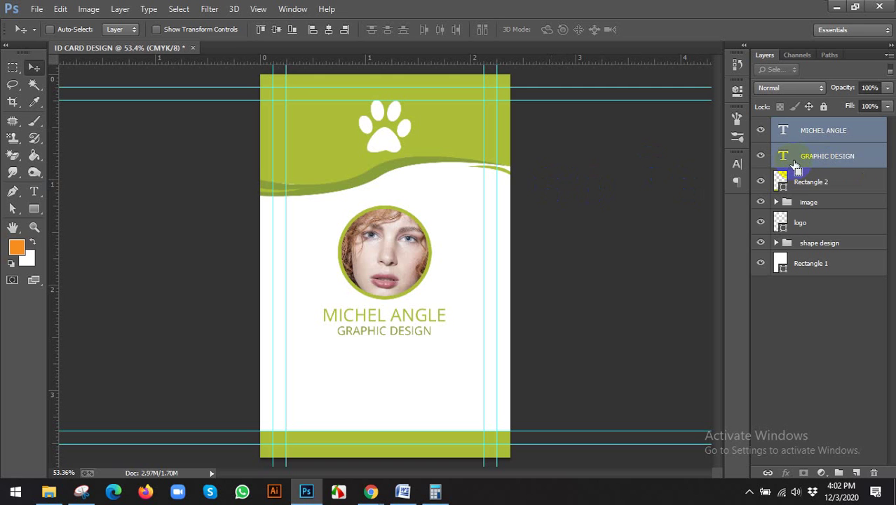
key("ctrl+g")
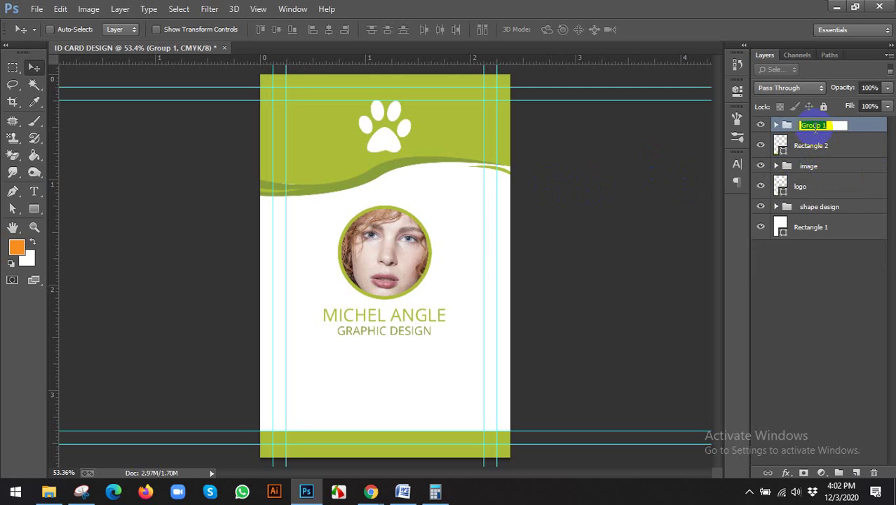
left_click(815, 128)
type("NAME")
key("Return")
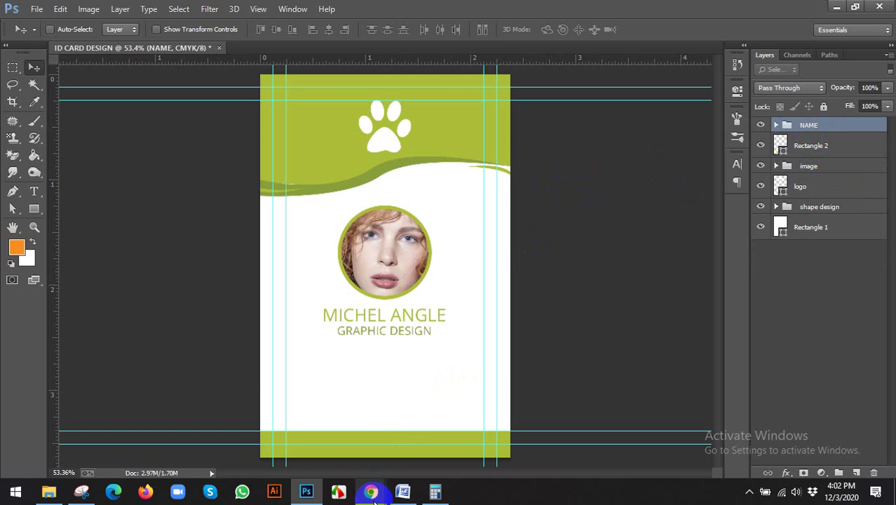
left_click(372, 491)
left_click(346, 472)
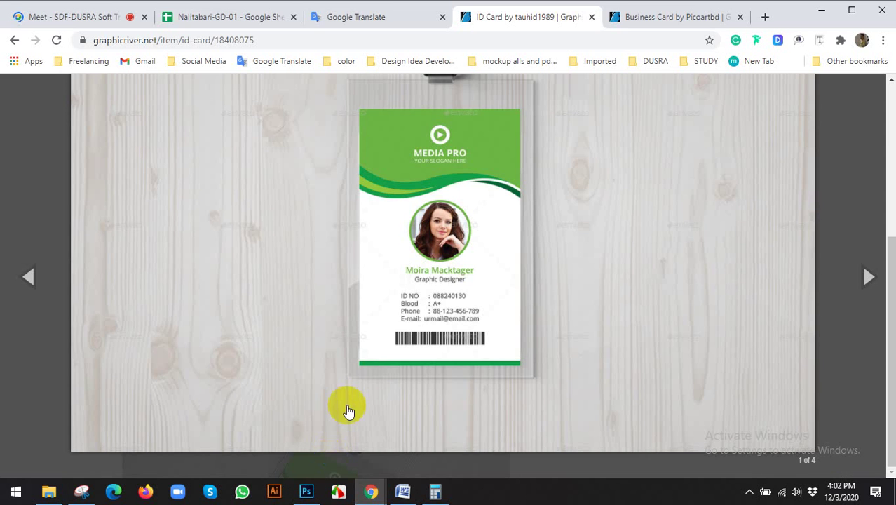
Step: Check the online meeting chat in Chrome and return to the ID card design
left_click(47, 17)
left_click(796, 132)
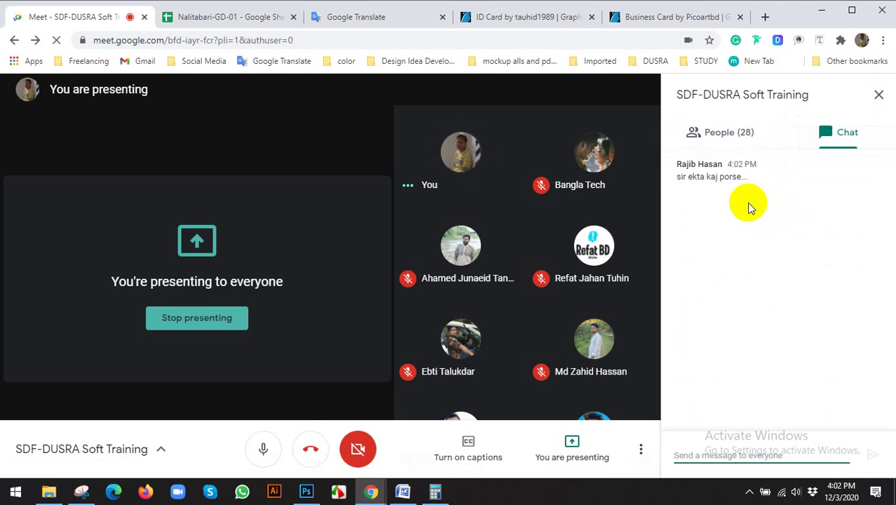
left_click(305, 491)
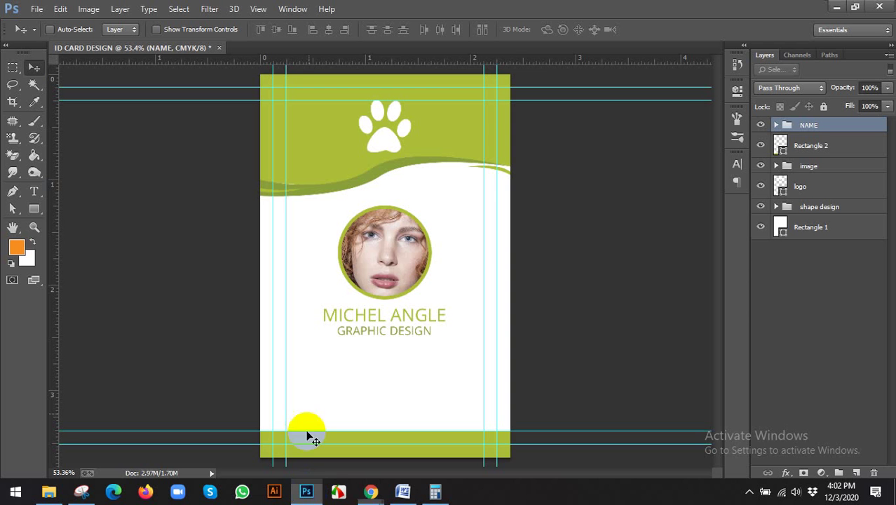
Step: Bring the empty area under the title into view and select the Type tool
scroll(402, 360, "up", 5)
left_click_drag(385, 352, 406, 244)
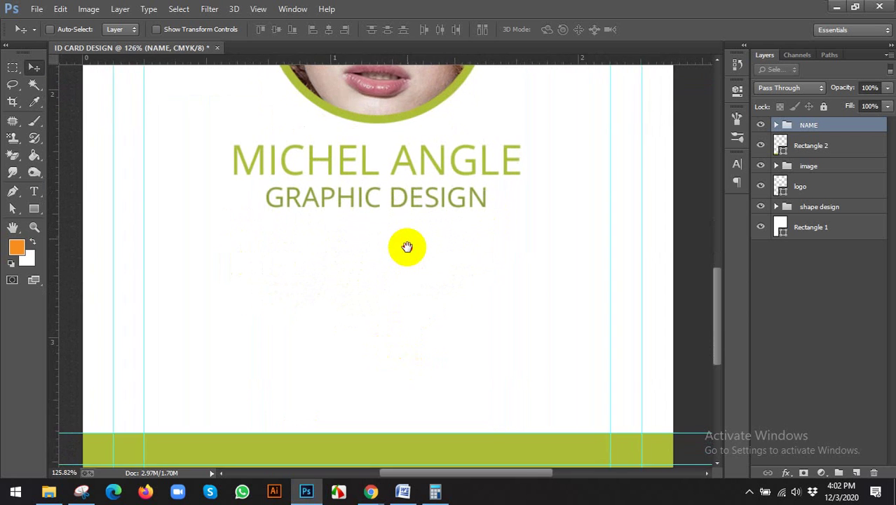
scroll(484, 204, "down", 3)
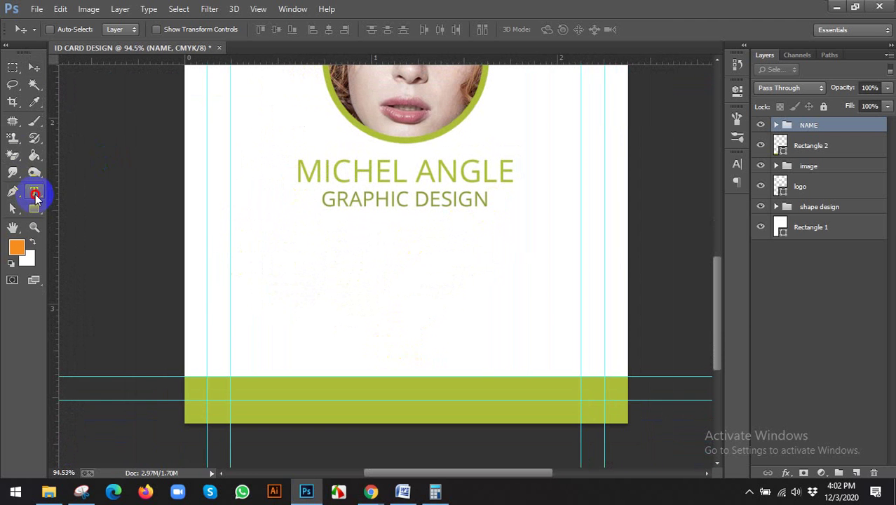
left_click(33, 190)
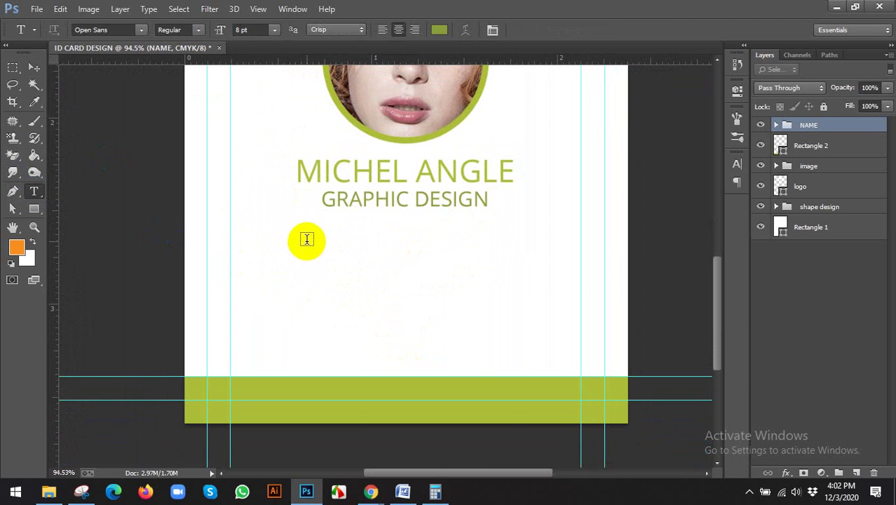
mouse_move(370, 490)
left_click(309, 424)
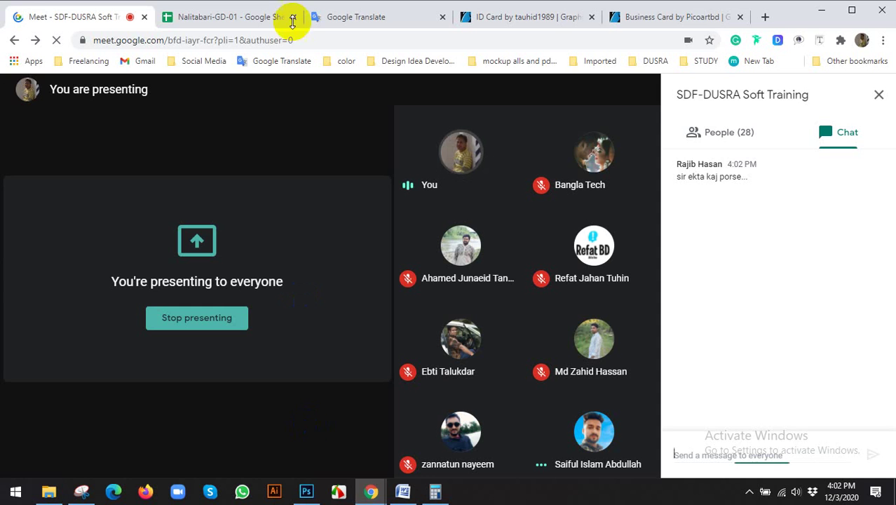
left_click(554, 21)
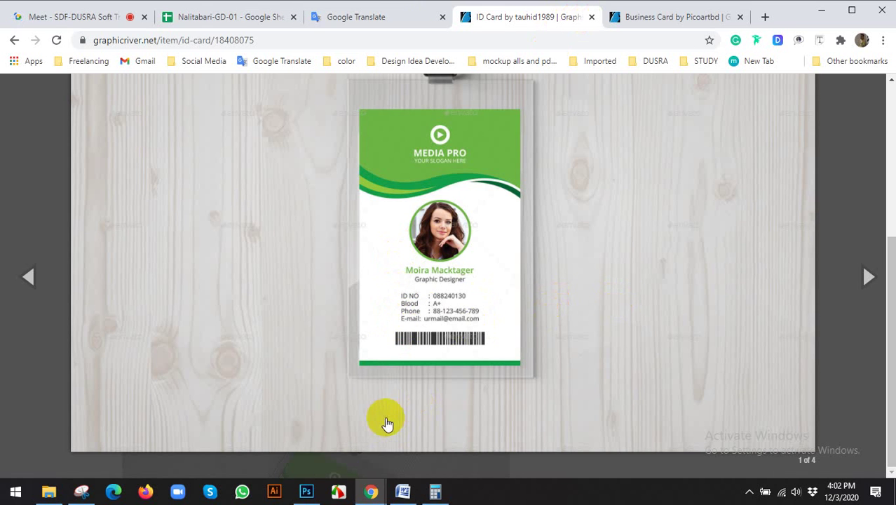
left_click(305, 490)
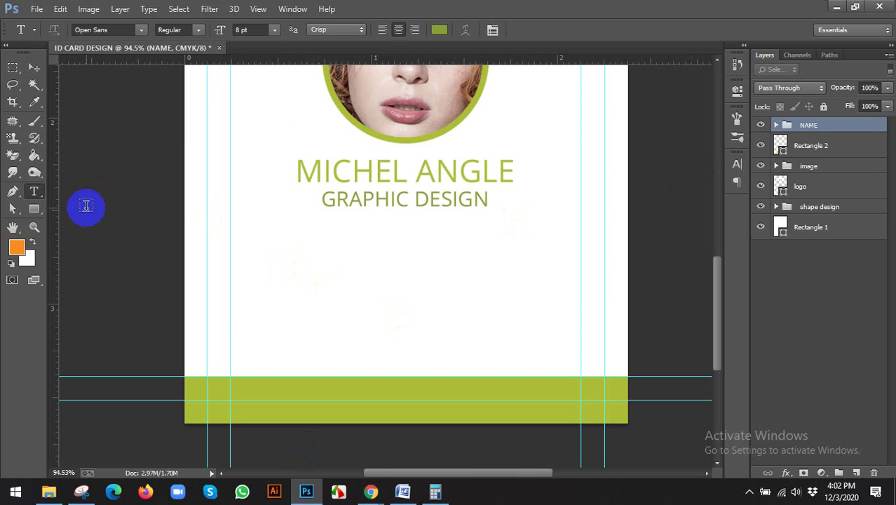
Step: Add a left-aligned 7 pt 'ID NO :' label below the title and nudge it left
left_click(384, 29)
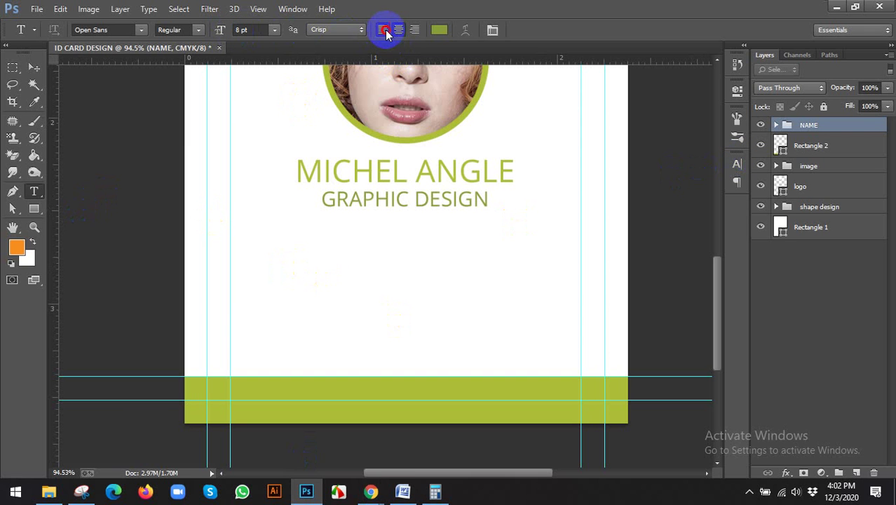
left_click(306, 265)
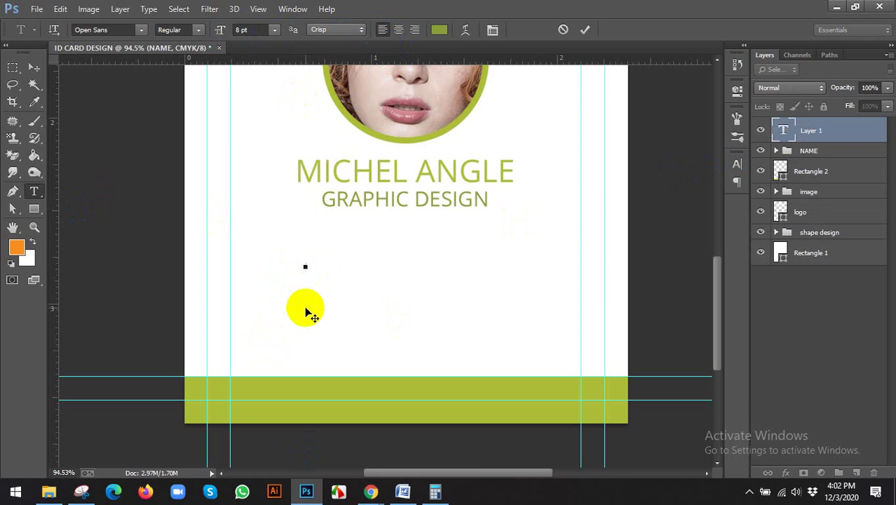
left_click(242, 29)
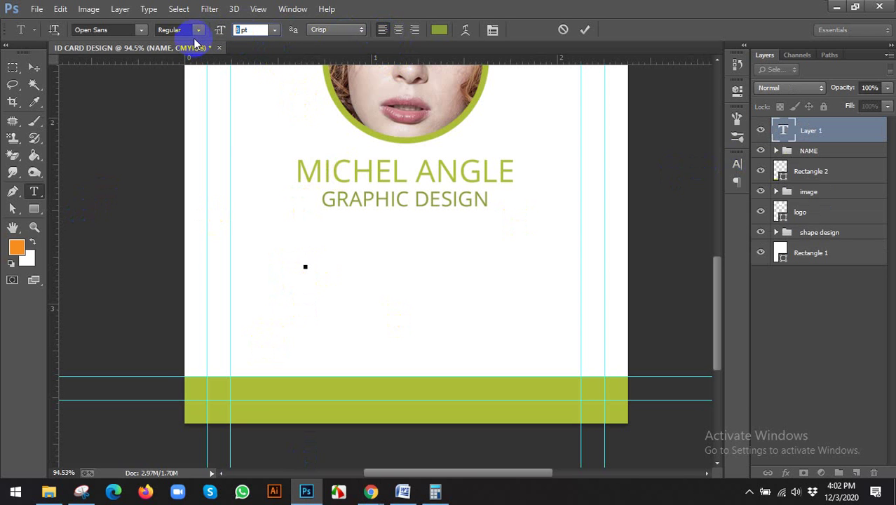
type("7")
key("Return")
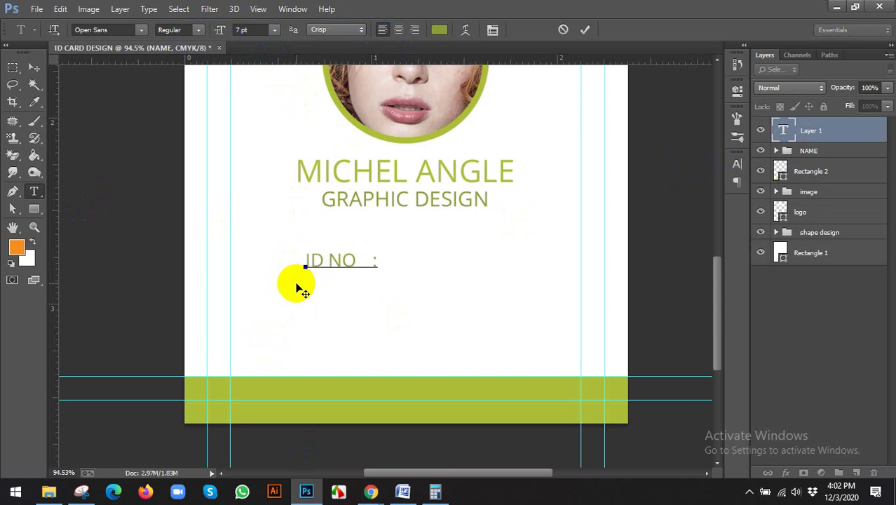
left_click(34, 66)
left_click_drag(364, 263, 349, 260)
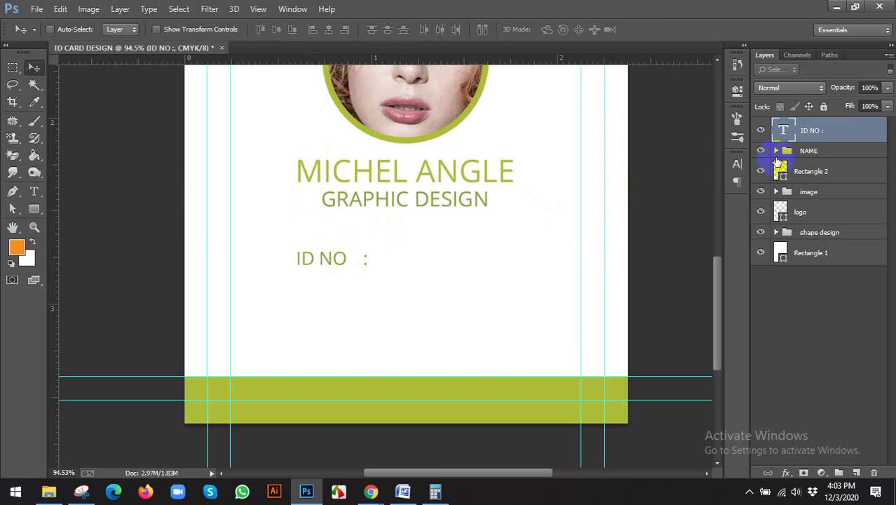
Step: Left-align the ID NO : label with the NAME group and copy it below itself
left_click(777, 153, "shift")
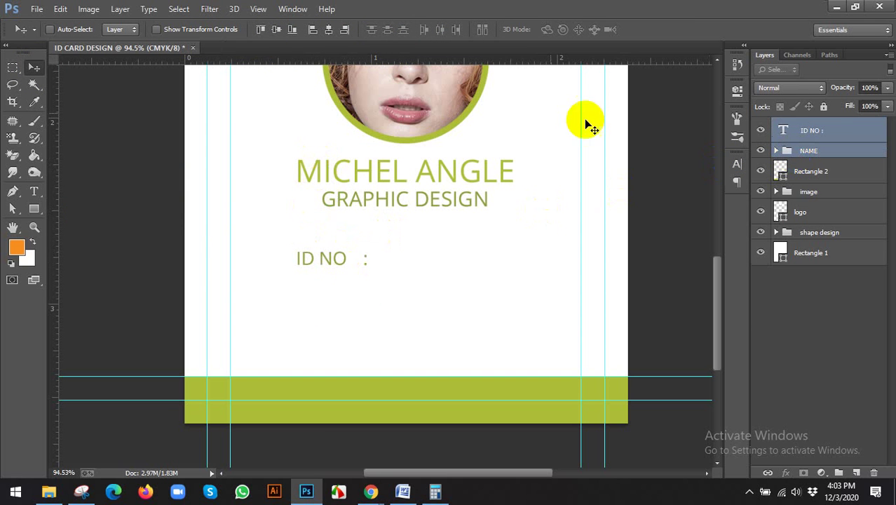
left_click(308, 31)
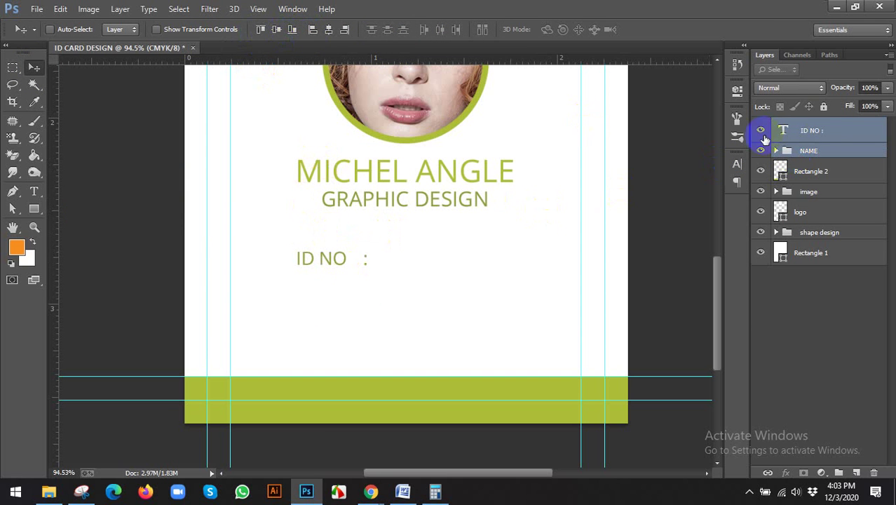
left_click(824, 131)
left_click_drag(330, 257, 335, 296)
Step: Add further ID NO : copies and distribute the four rows evenly by vertical centres
left_click(371, 492)
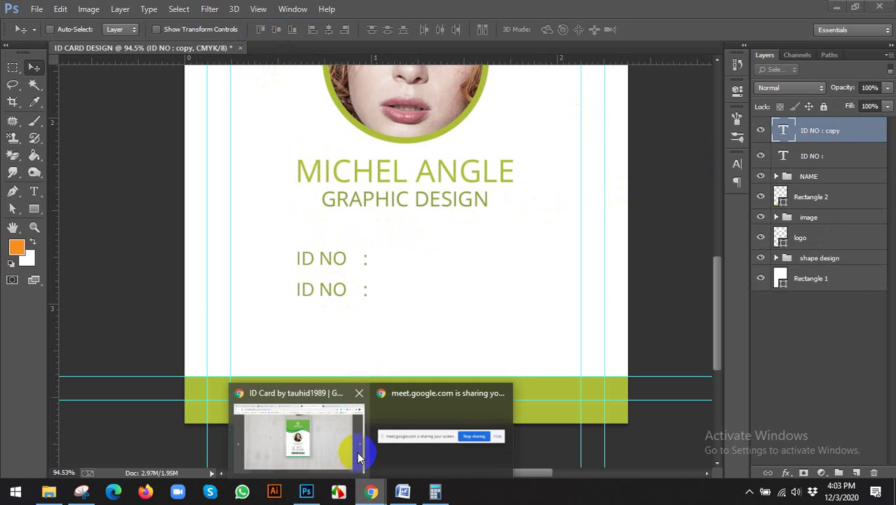
mouse_move(358, 457)
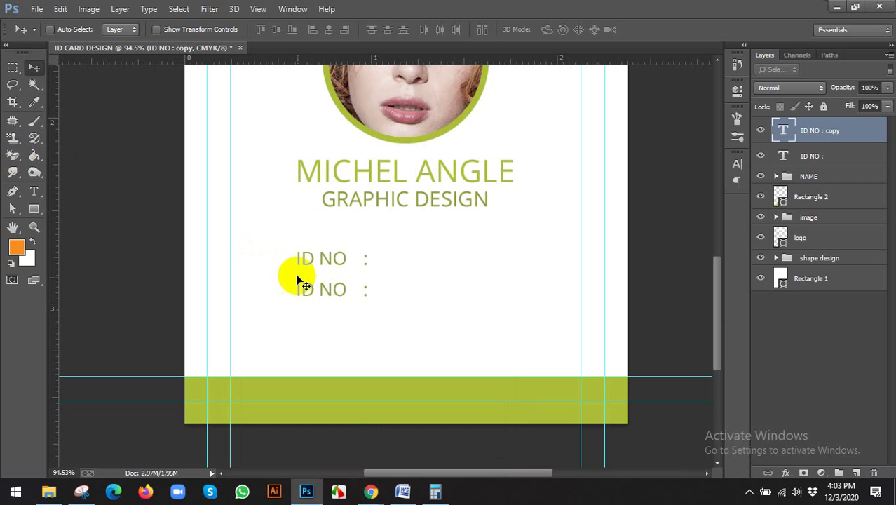
left_click_drag(322, 295, 330, 351)
left_click(810, 207, "shift")
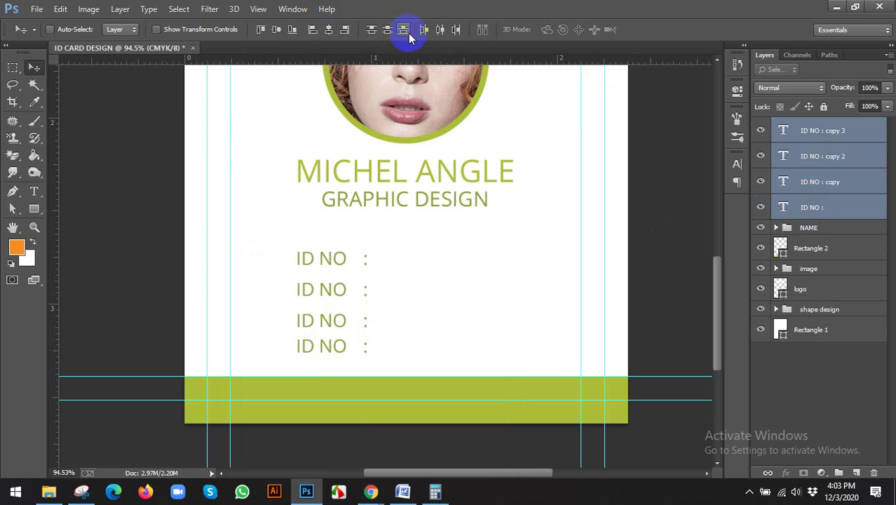
left_click(389, 31)
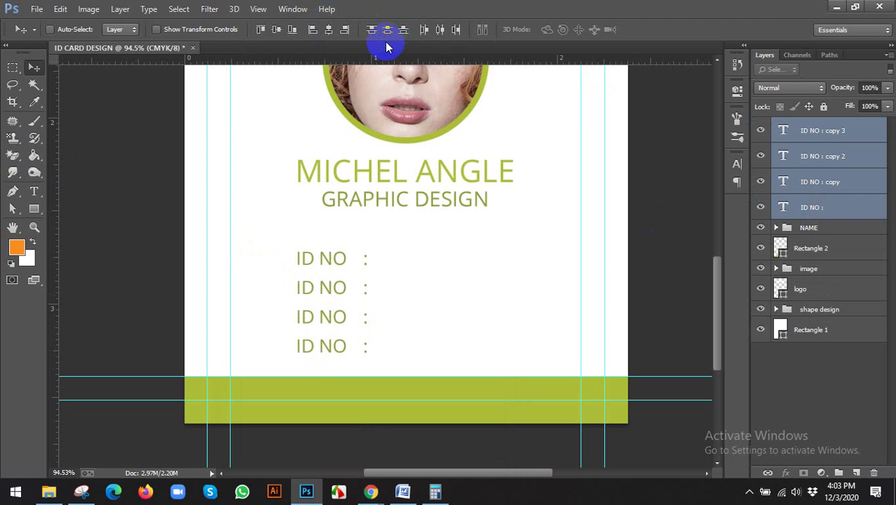
left_click(389, 32)
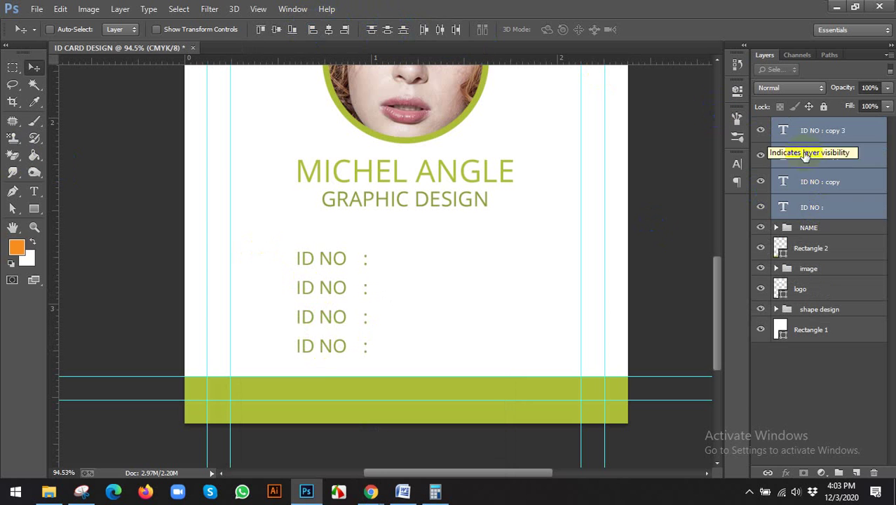
Step: Rename the first two info layers ID and BLOOD and move them up the stack
left_click(822, 132)
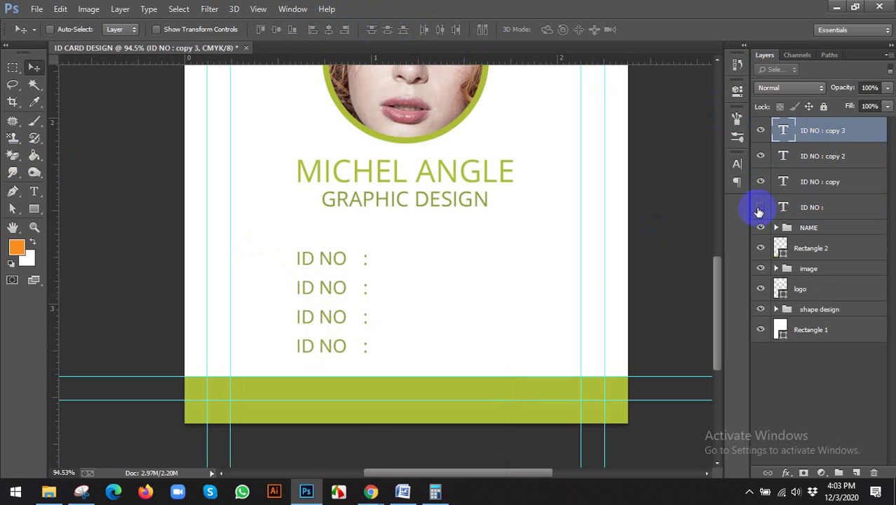
left_click(817, 206)
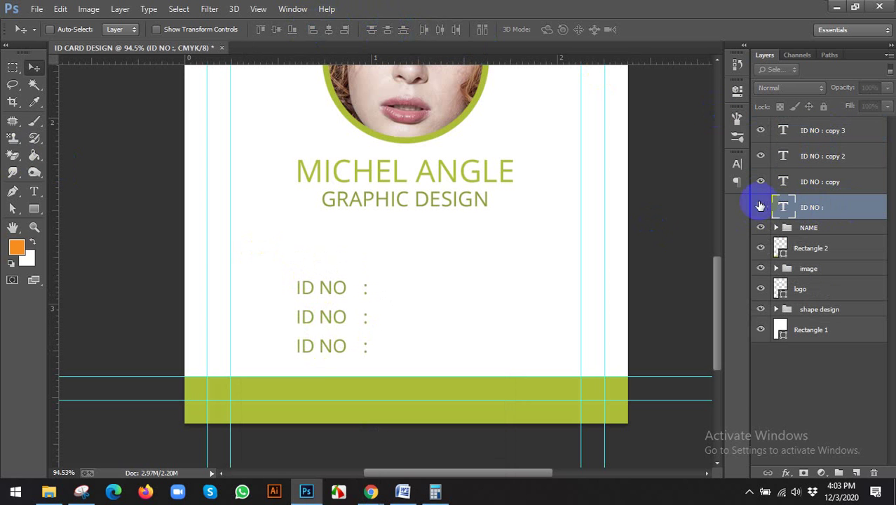
double_click(813, 207)
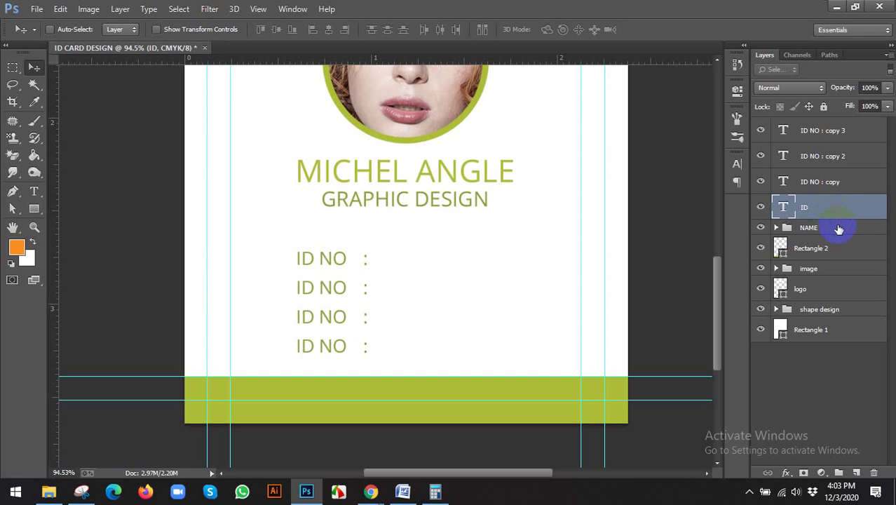
key("ctrl+bracketright")
key("ctrl+bracketright")
key("ctrl+bracketright")
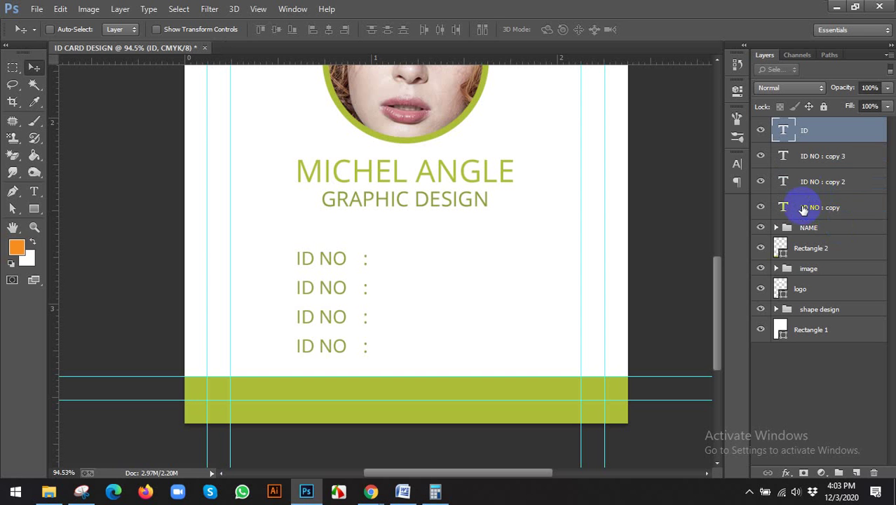
double_click(811, 207)
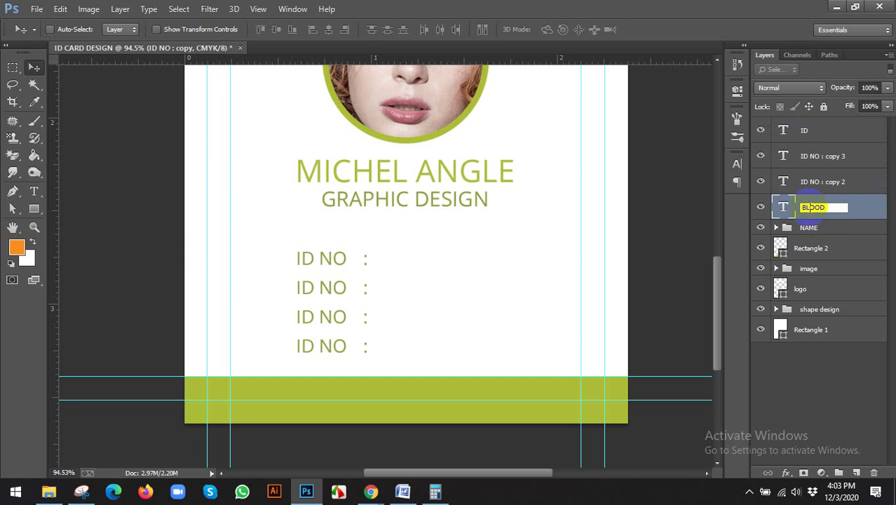
key("Return")
key("ctrl+bracketright")
key("ctrl+bracketright")
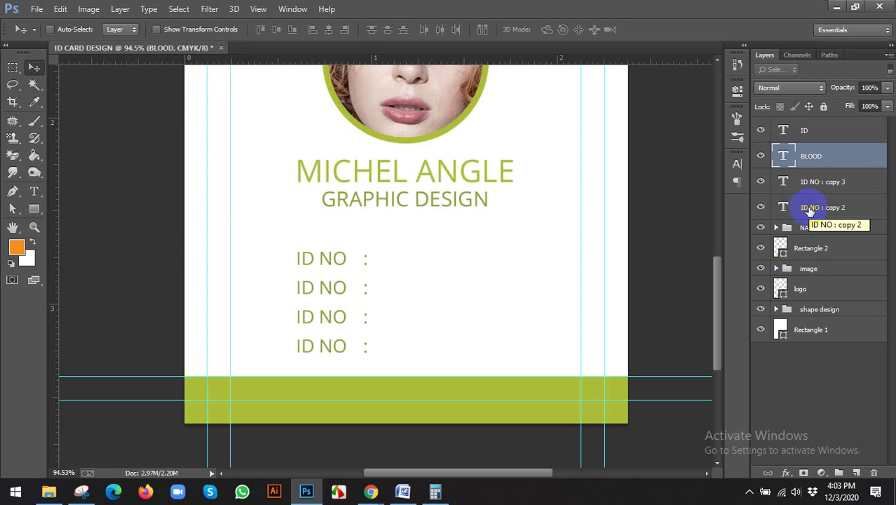
Step: Rename the ID NO : copy 2 layer and adjust its position in the stack
double_click(808, 208)
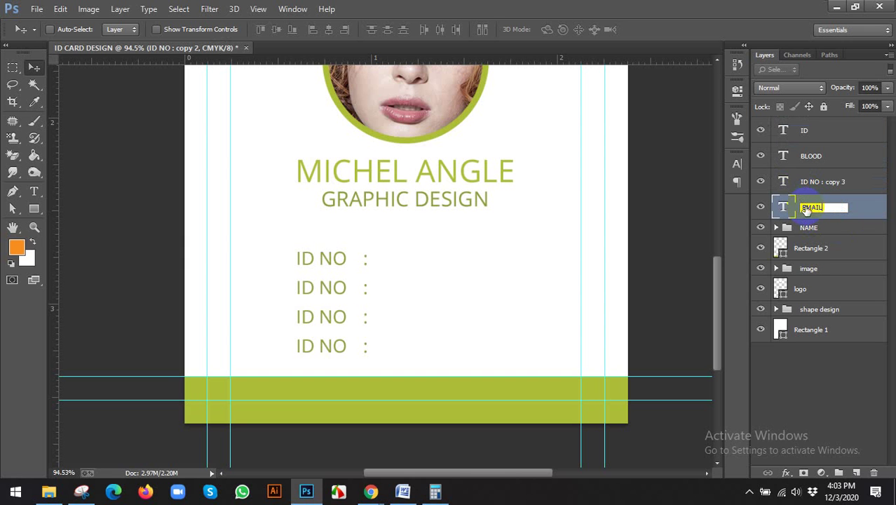
key("Return")
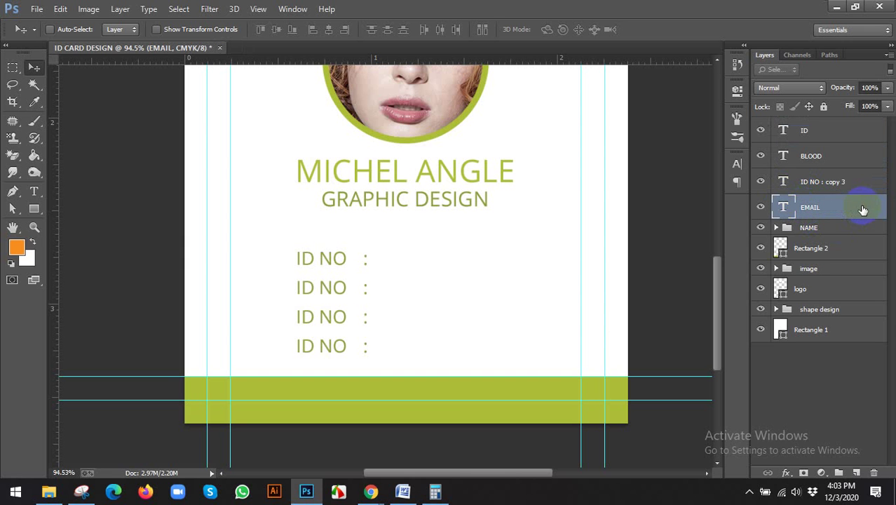
key("ctrl+bracketright")
key("ctrl+bracketright")
key("ctrl+bracketleft")
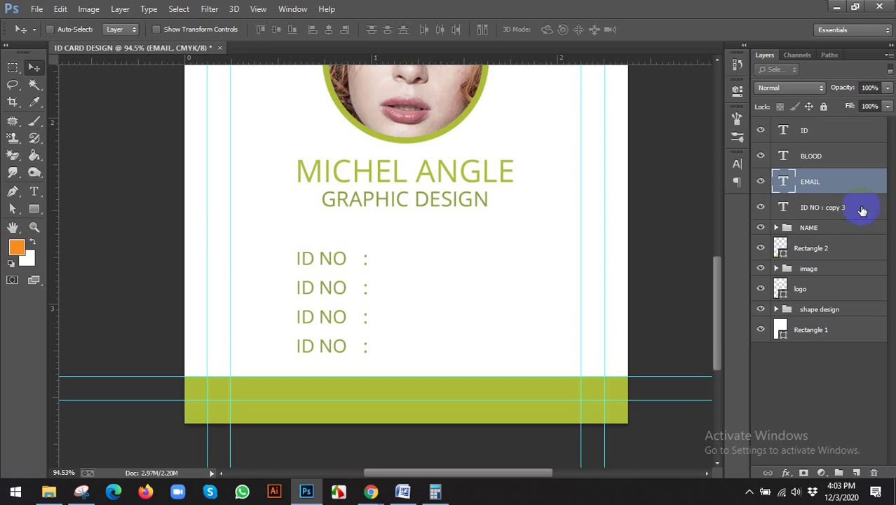
double_click(830, 207)
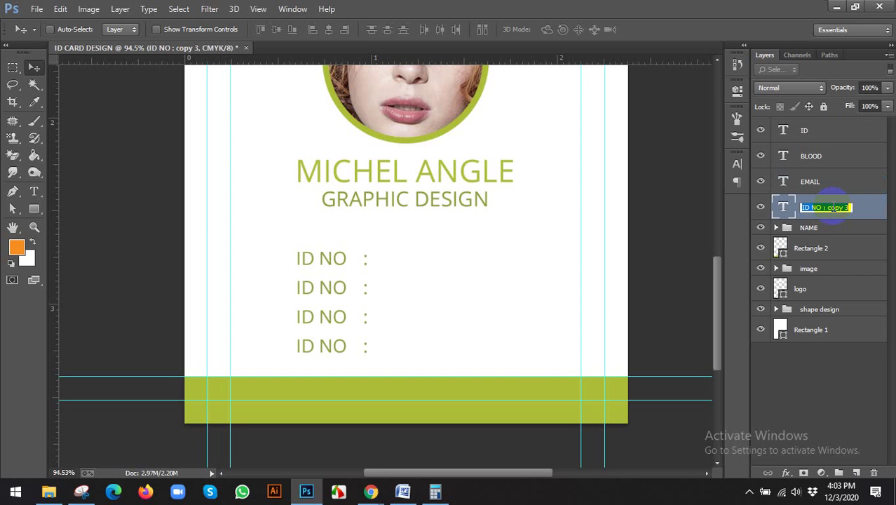
Step: After checking the reference card, rename the remaining layers PHONE and EMAIL
left_click(371, 492)
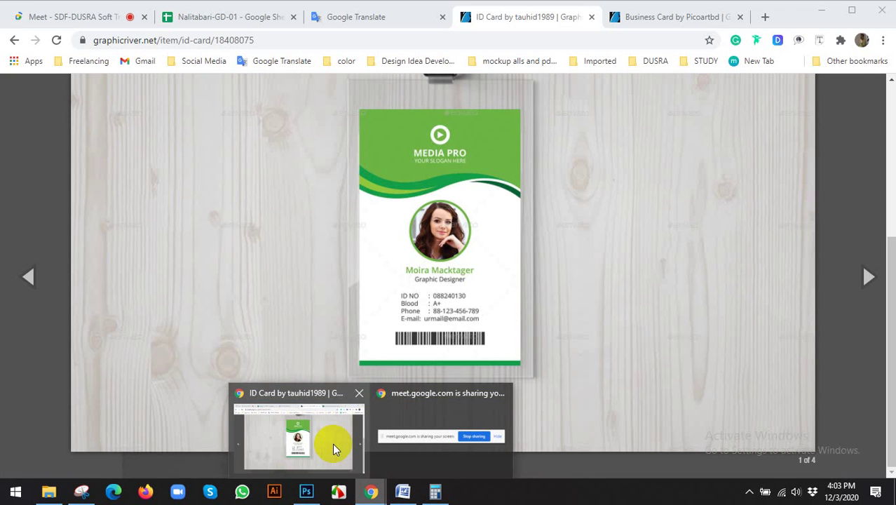
left_click(305, 492)
double_click(812, 182)
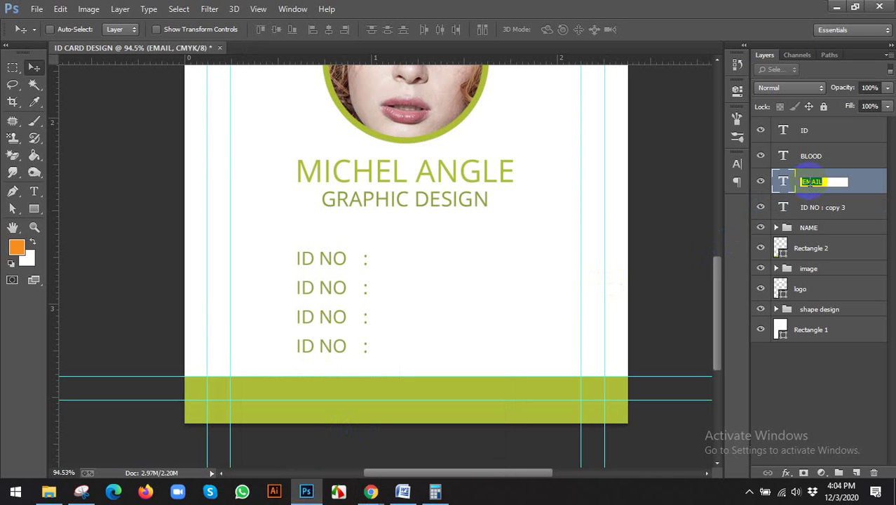
type("PHONE")
double_click(814, 207)
type("E")
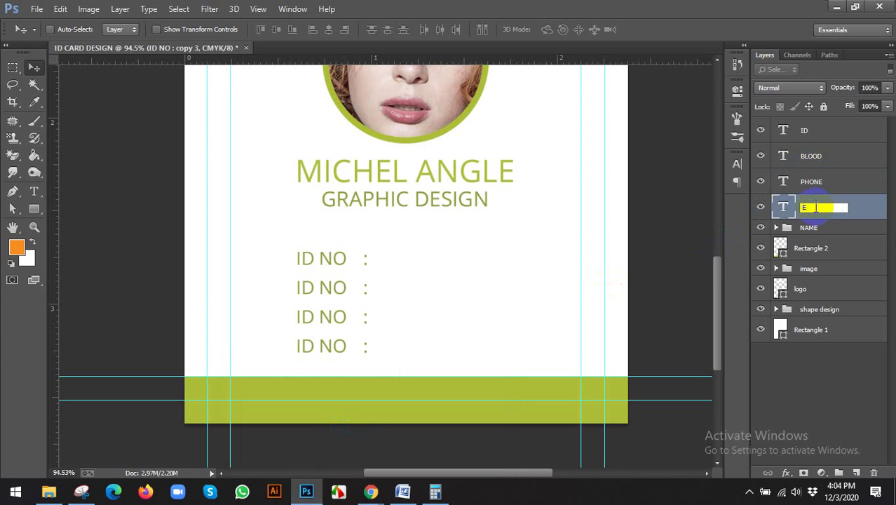
type("MAIL")
key("Return")
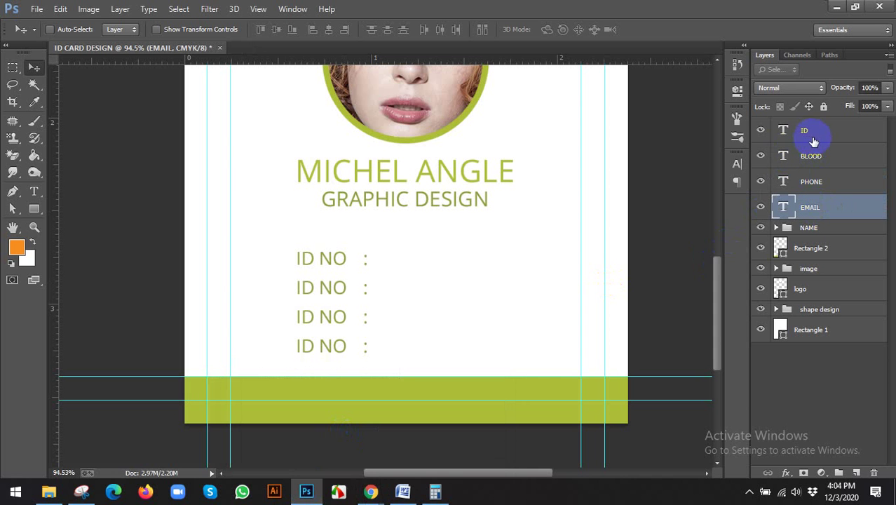
left_click(814, 134)
left_click(373, 489)
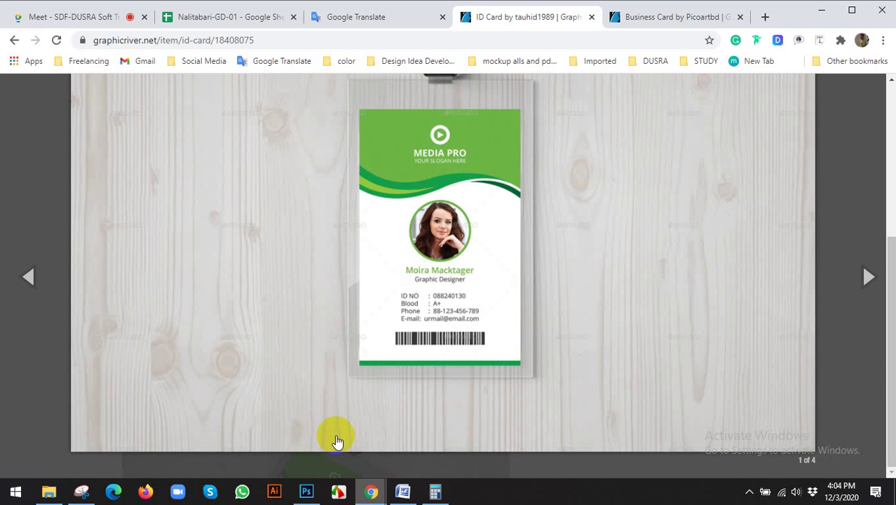
Step: Copy the first student's ID from cell A2 of the Nalitabari-GD-01 sheet, then return to Photoshop
left_click(307, 491)
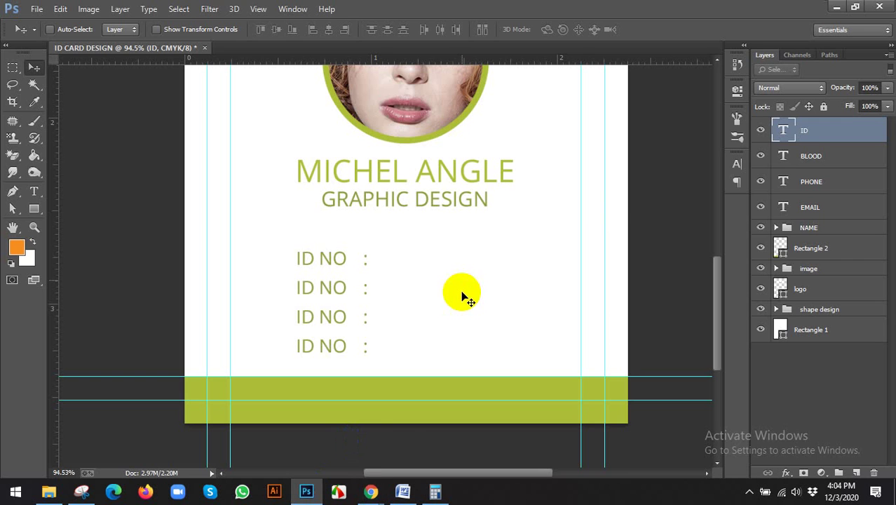
left_click(372, 490)
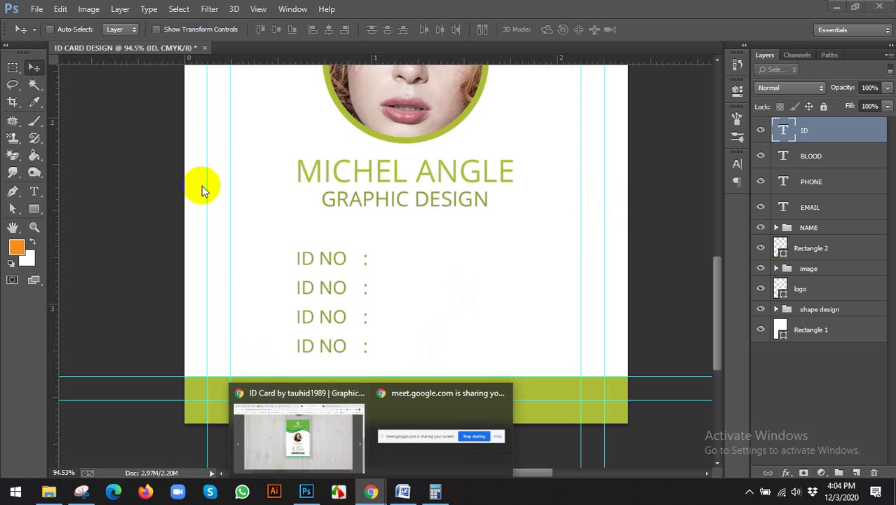
left_click(311, 430)
left_click(91, 16)
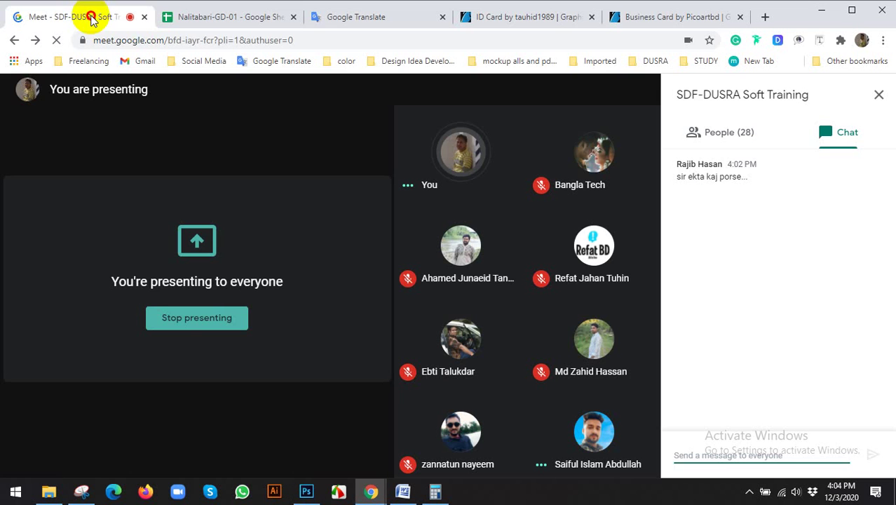
left_click(232, 17)
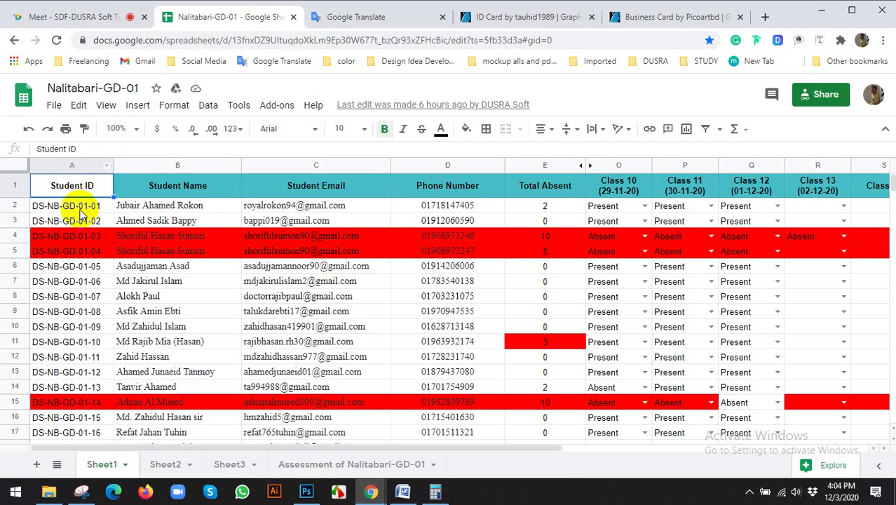
left_click(81, 210)
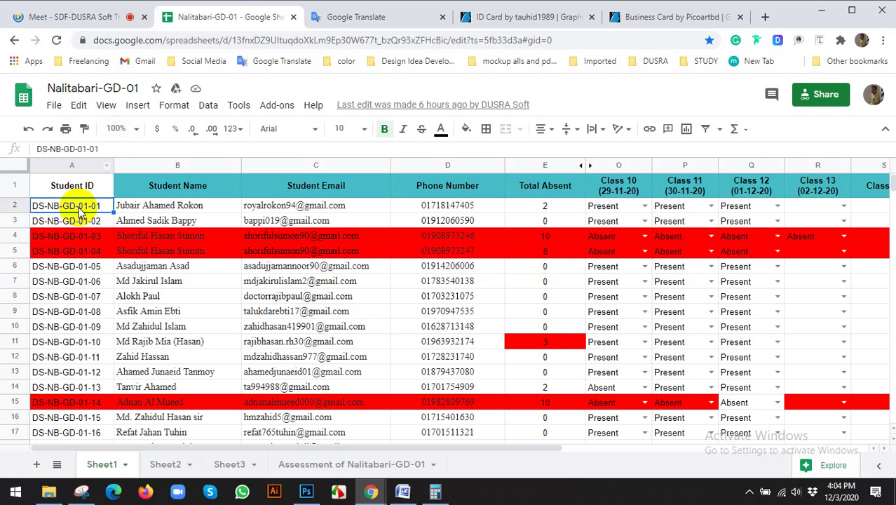
left_click(306, 491)
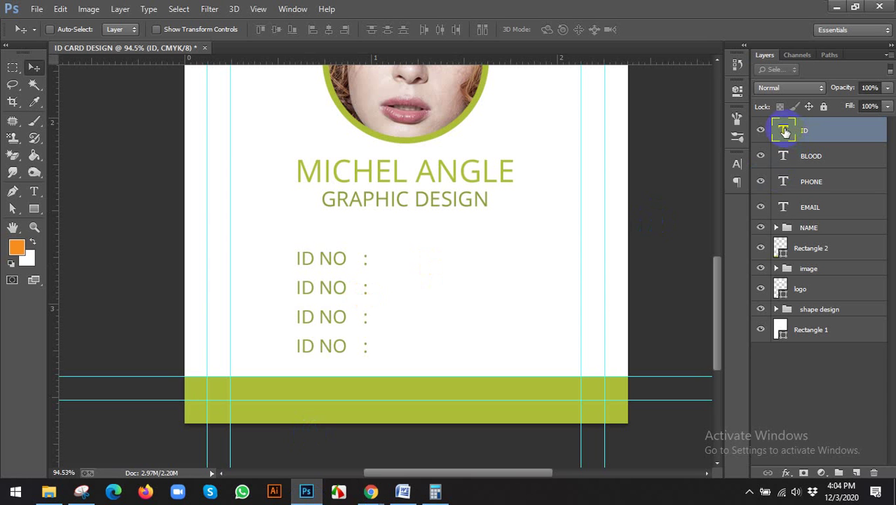
Step: Paste the copied student ID after 'ID NO :' on the first info line
double_click(784, 131)
left_click(375, 260)
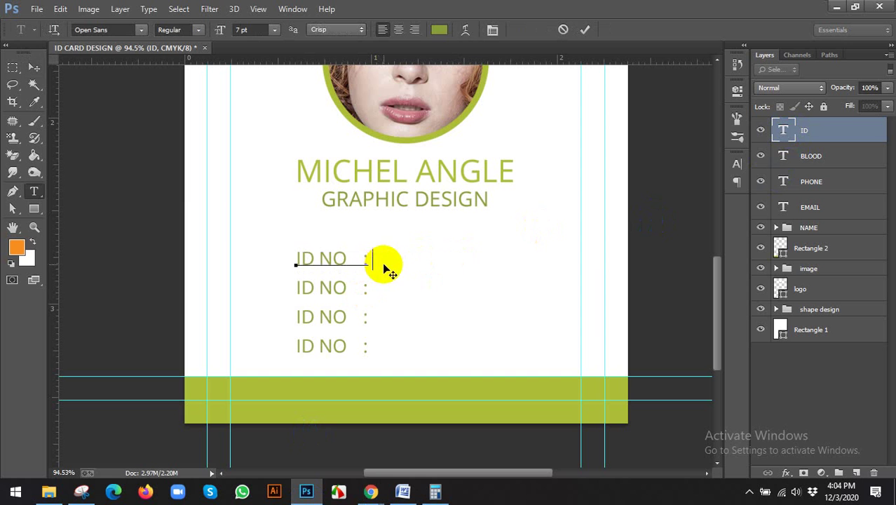
key("ctrl")
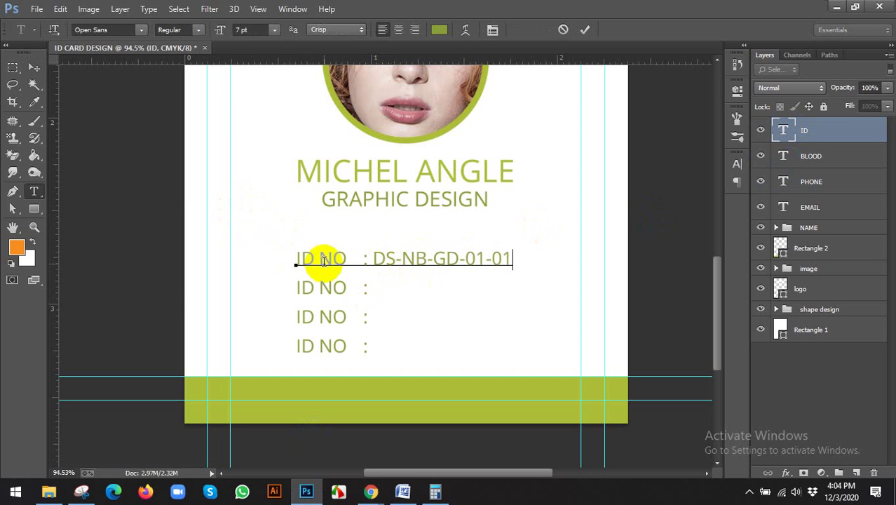
left_click(791, 158)
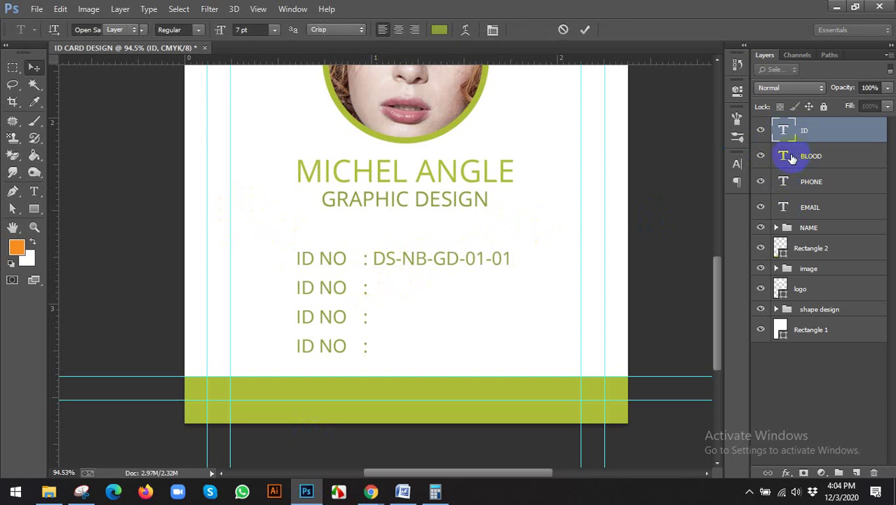
Step: Change the second info line to read 'Blood : O+'
left_click_drag(296, 287, 225, 281)
left_click(345, 290)
type("Blood")
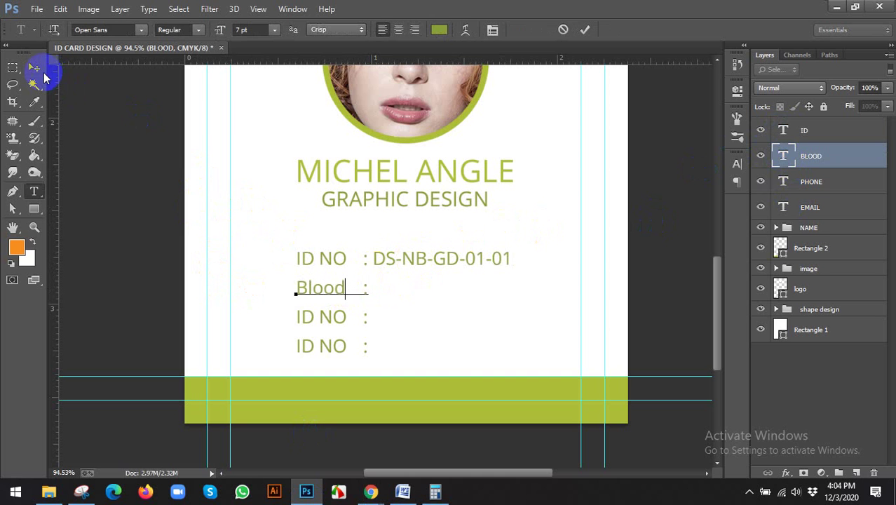
left_click(33, 68)
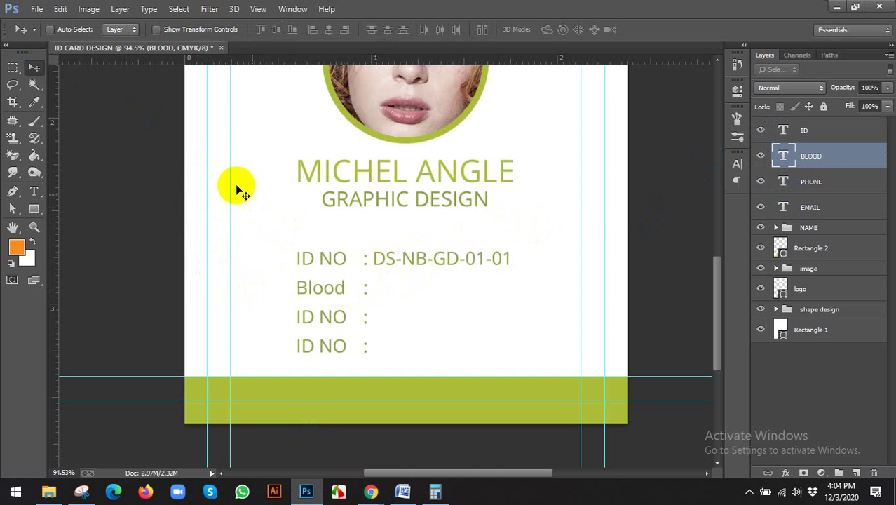
double_click(785, 160)
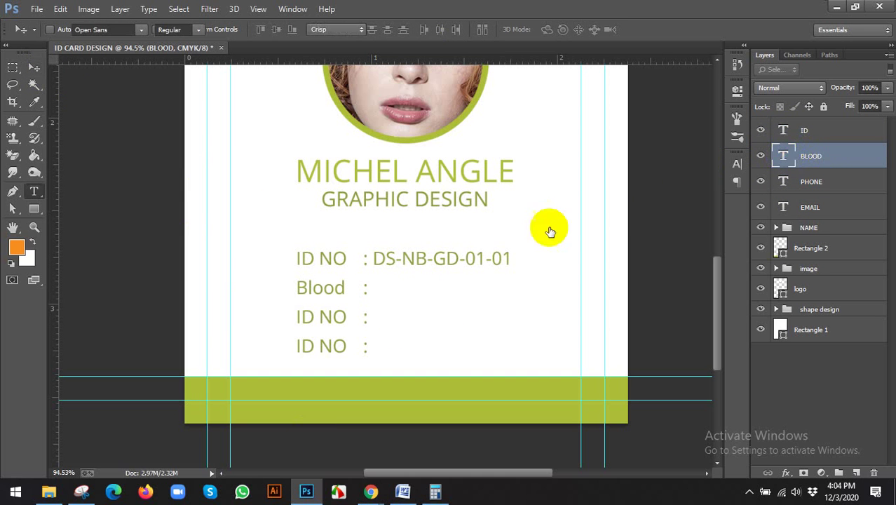
left_click(378, 292)
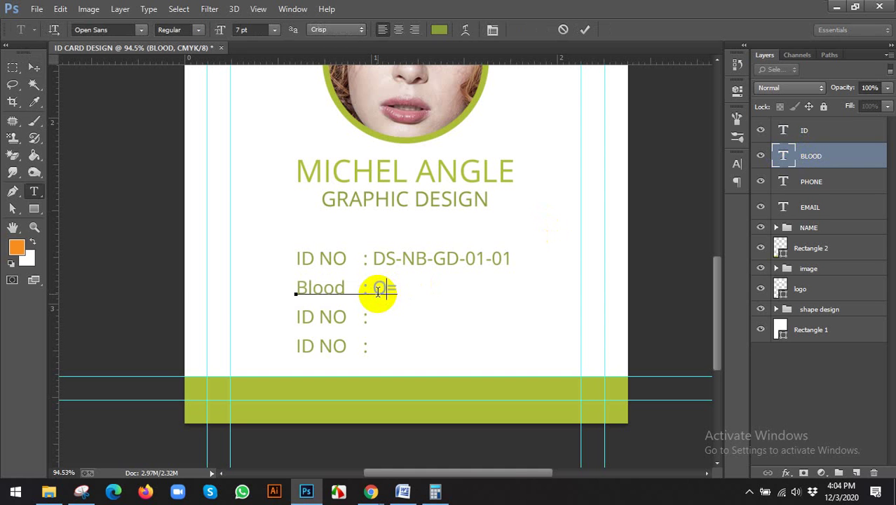
type("O+")
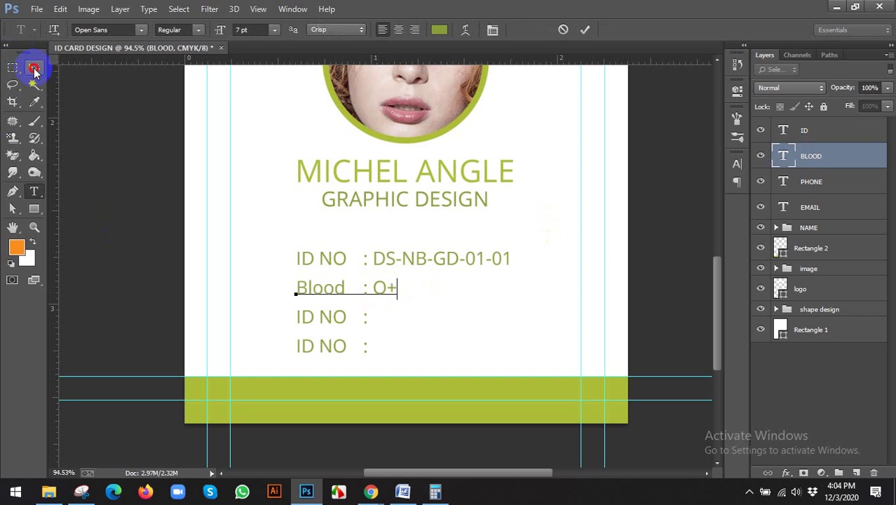
left_click(34, 67)
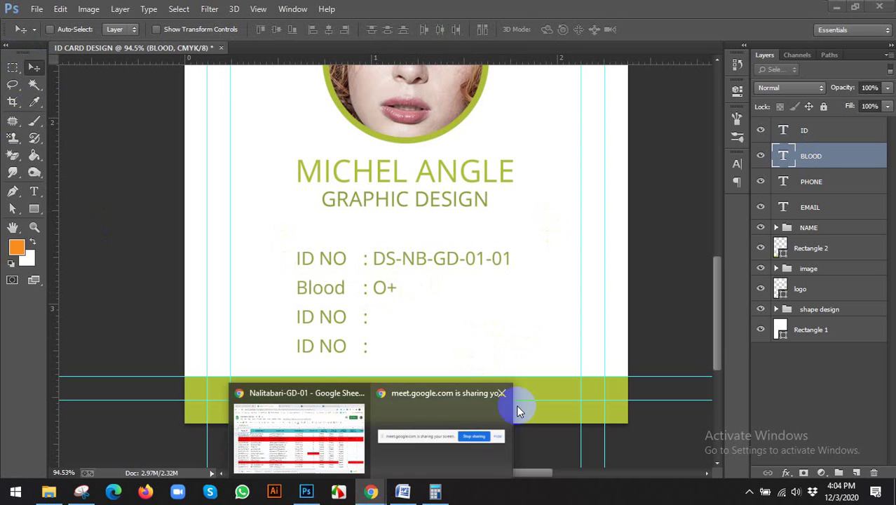
Step: Start relabelling the third line, replacing its 'ID NO' label with 'ph' on the PHONE layer
left_click(792, 184)
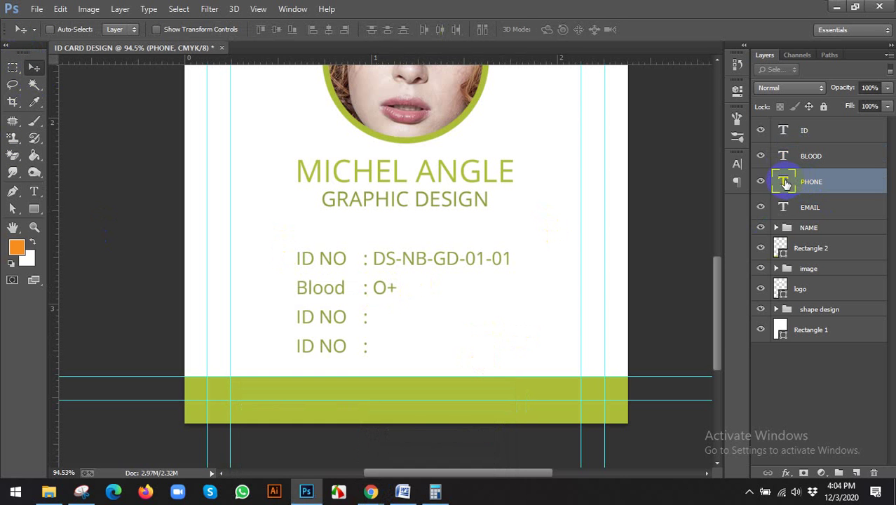
double_click(784, 183)
left_click_drag(344, 319, 254, 321)
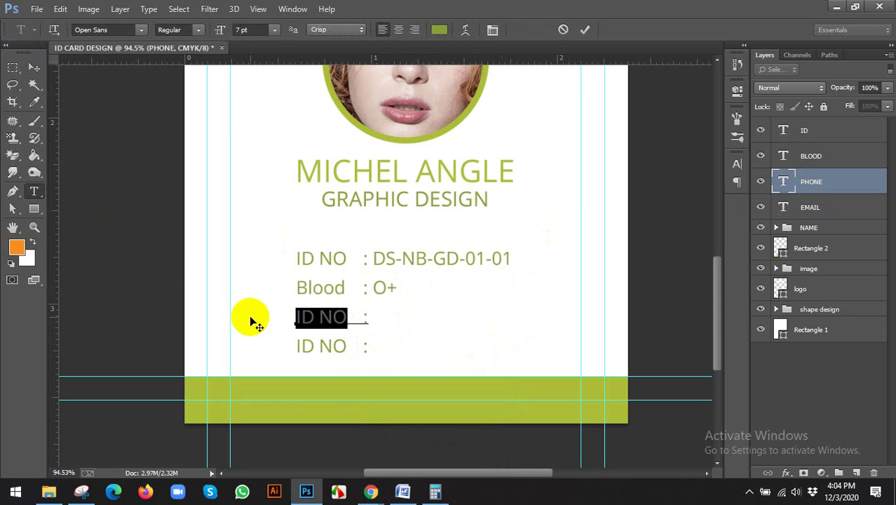
type("phon:")
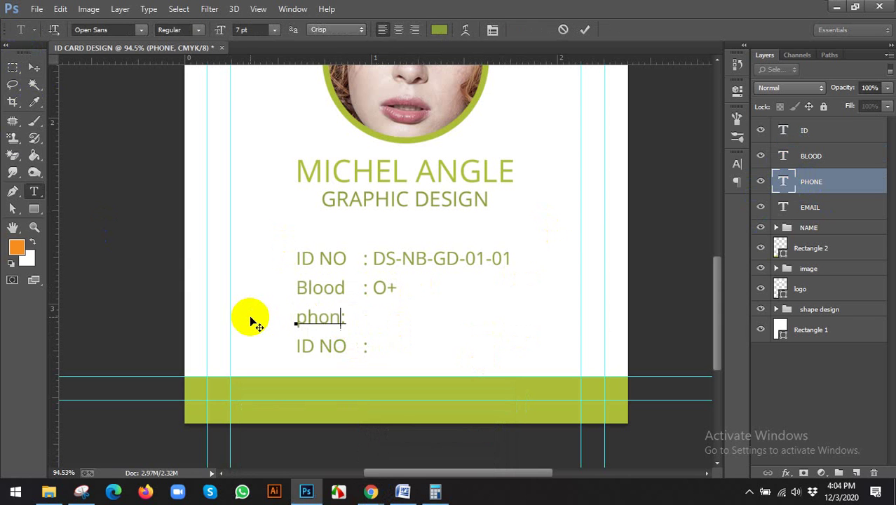
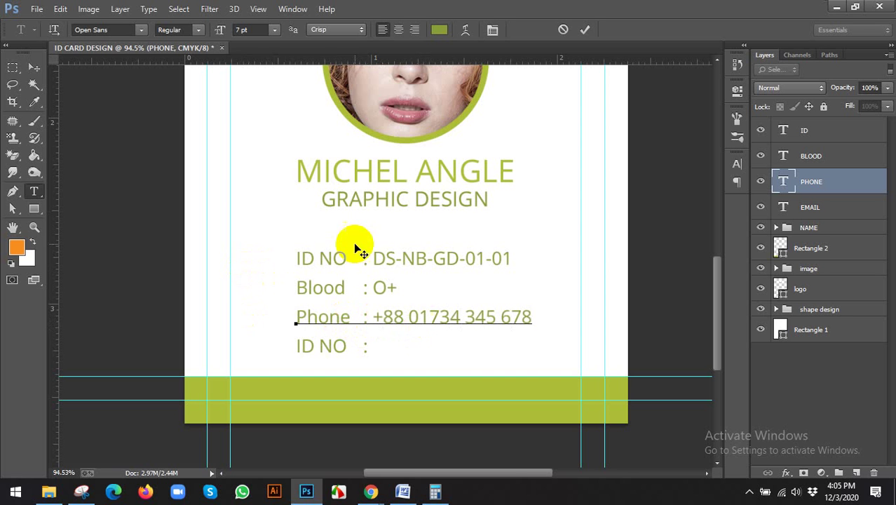
Step: Retype the last line's 'ID NO' label so it reads 'Email : youremail.com', and commit it
left_click(35, 67)
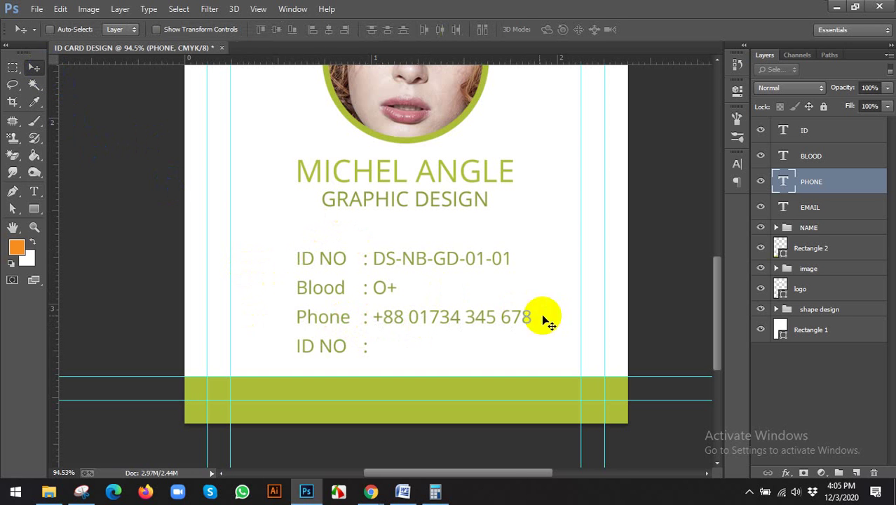
double_click(783, 208)
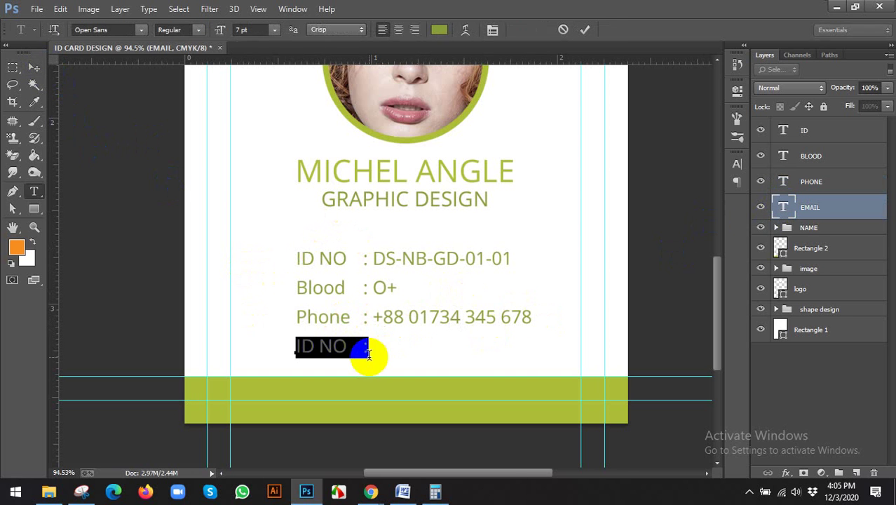
left_click_drag(346, 346, 210, 359)
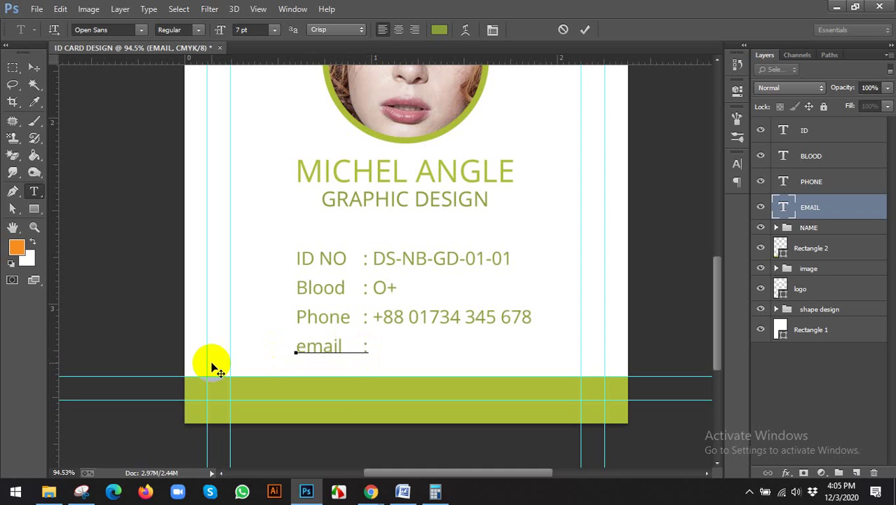
left_click_drag(305, 348, 278, 346)
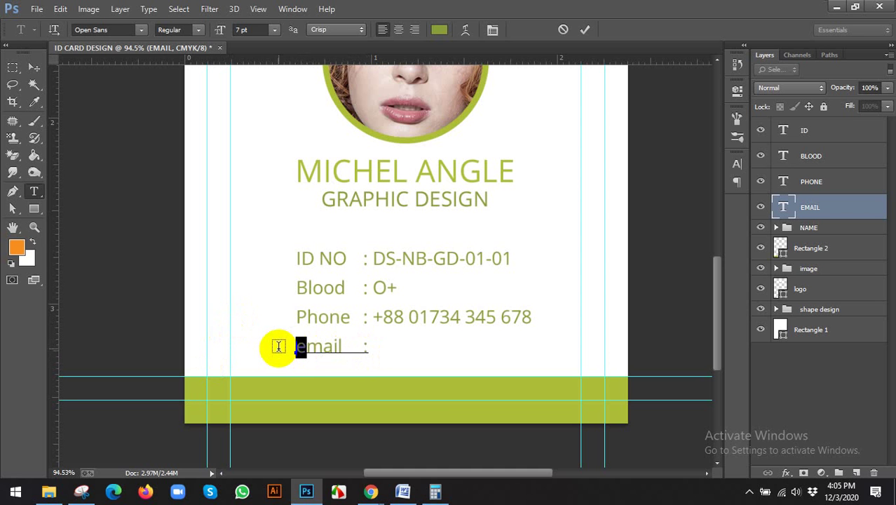
type("E")
left_click(376, 346)
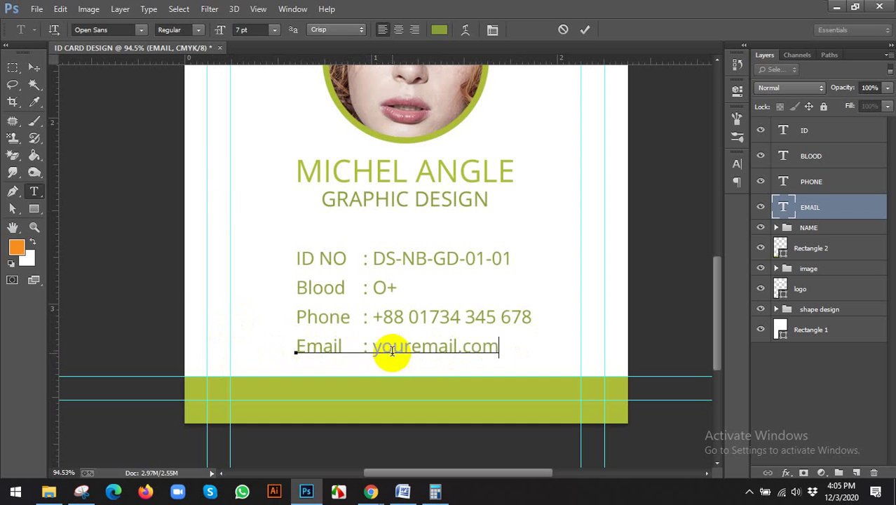
left_click(34, 68)
scroll(438, 282, "down", 1)
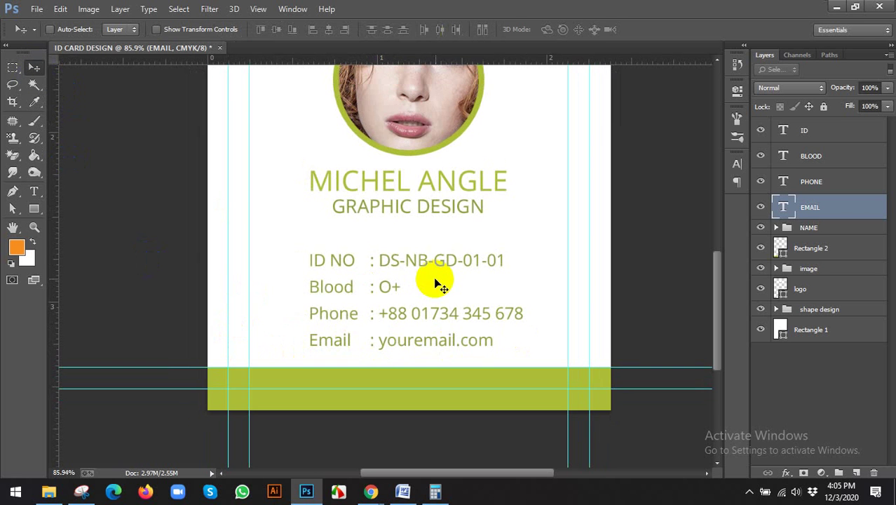
scroll(498, 254, "down", 3)
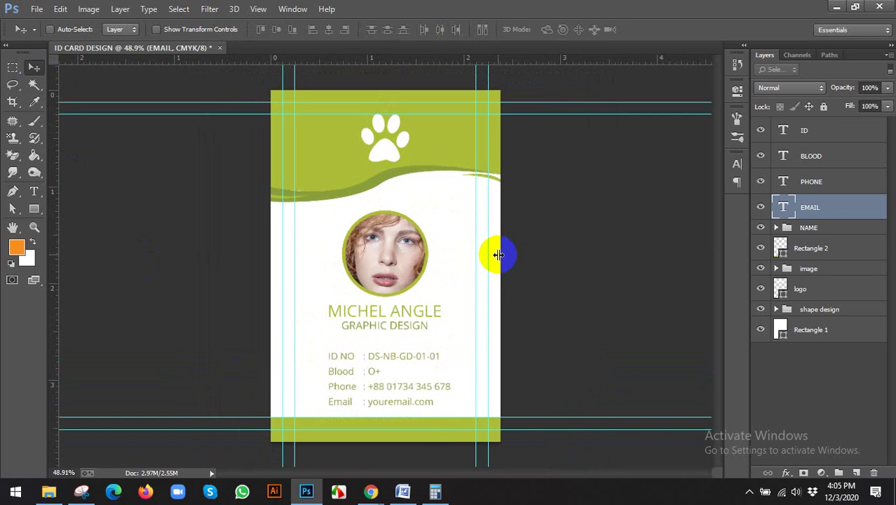
scroll(496, 255, "up", 1)
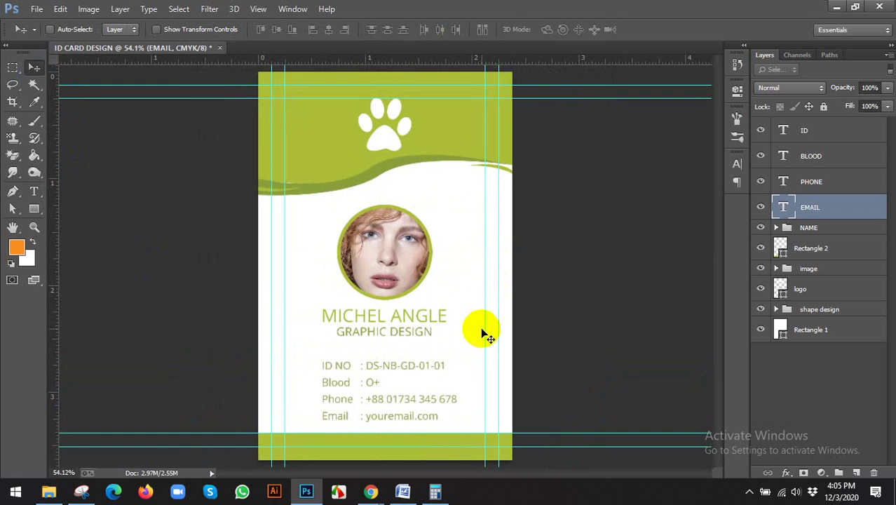
Step: Bring up the GraphicRiver reference ID card design in Chrome
left_click(371, 492)
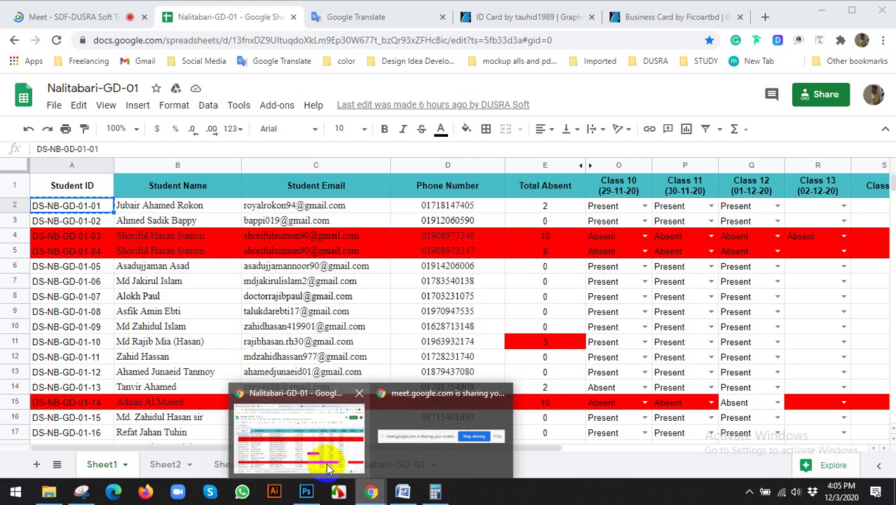
left_click(329, 468)
left_click(137, 16)
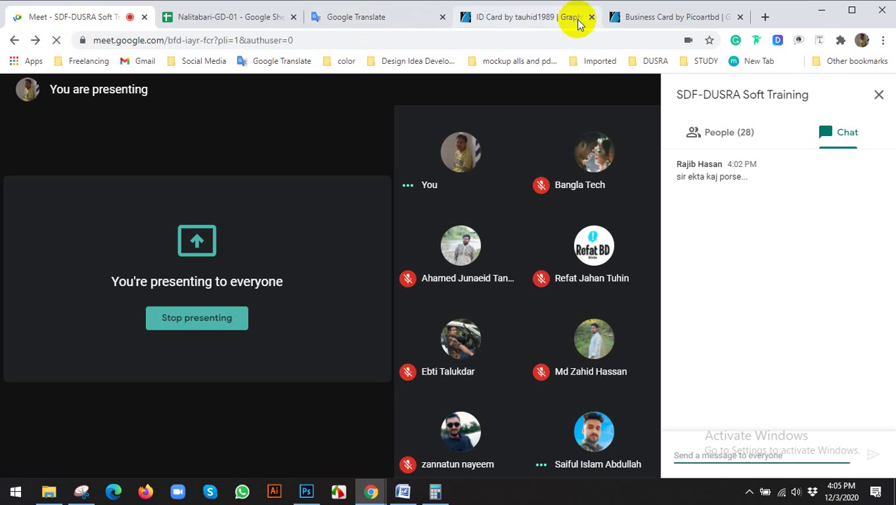
left_click(533, 17)
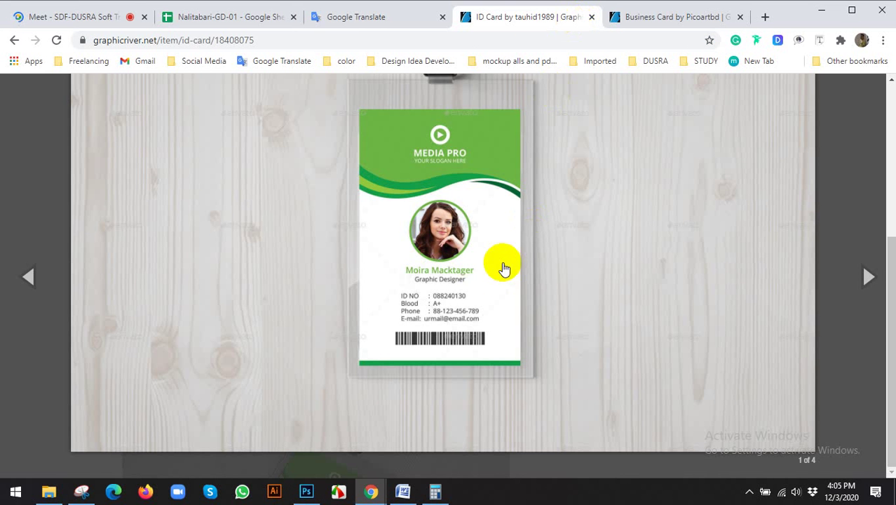
left_click(306, 491)
left_click(341, 467)
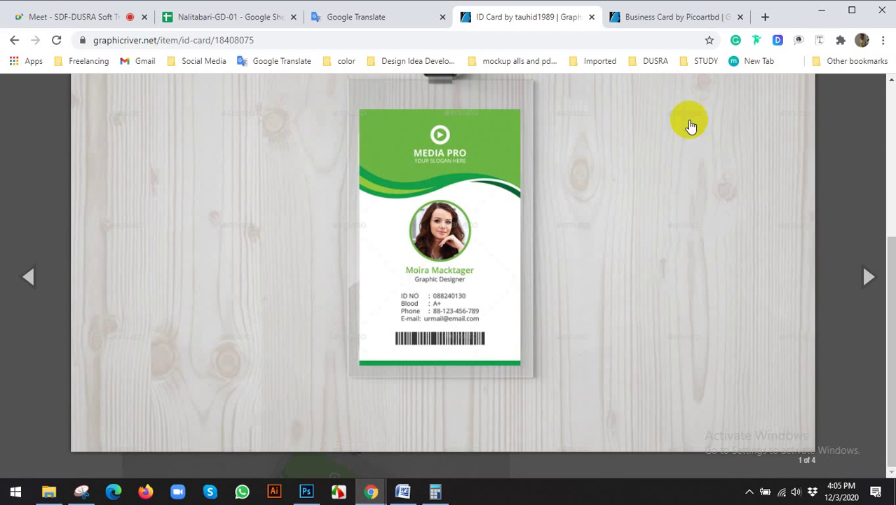
Step: Search 'barcode generator' in a new Chrome tab, then go back to Photoshop
left_click(765, 19)
type("b")
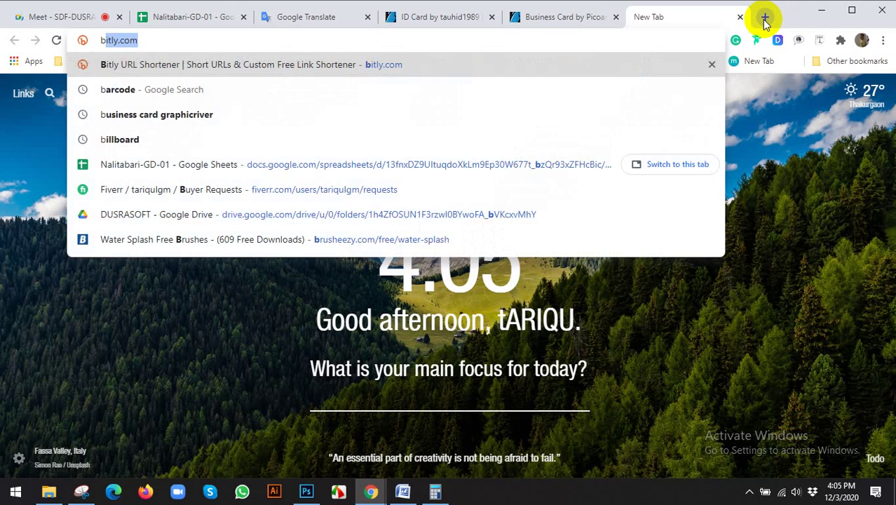
type("rco")
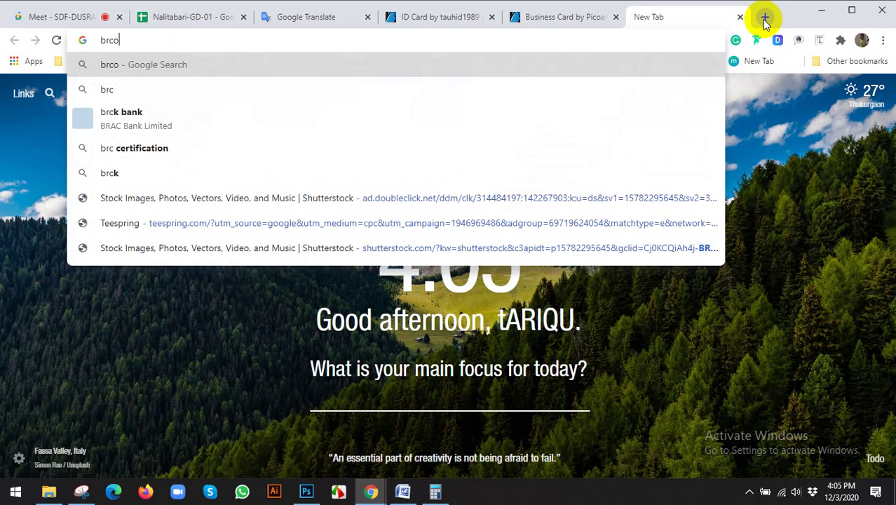
type("de")
key("BackSpace")
key("BackSpace")
key("BackSpace")
type("ar")
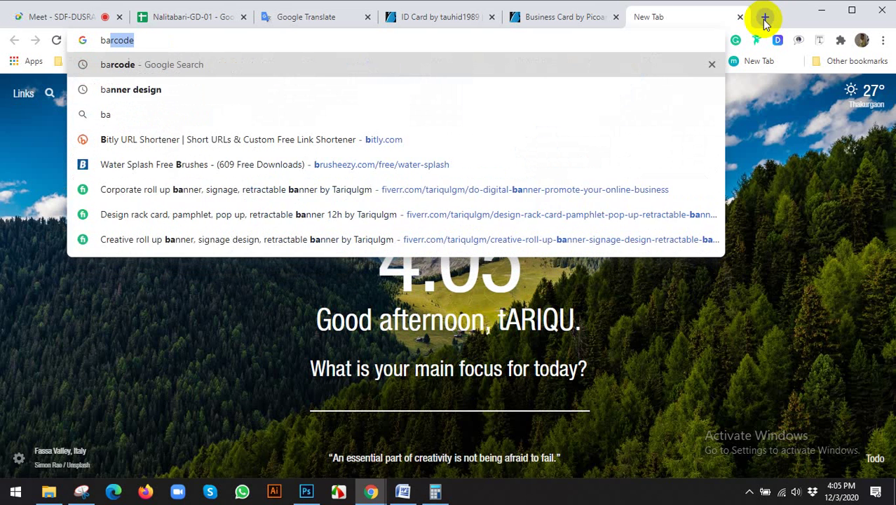
type("code")
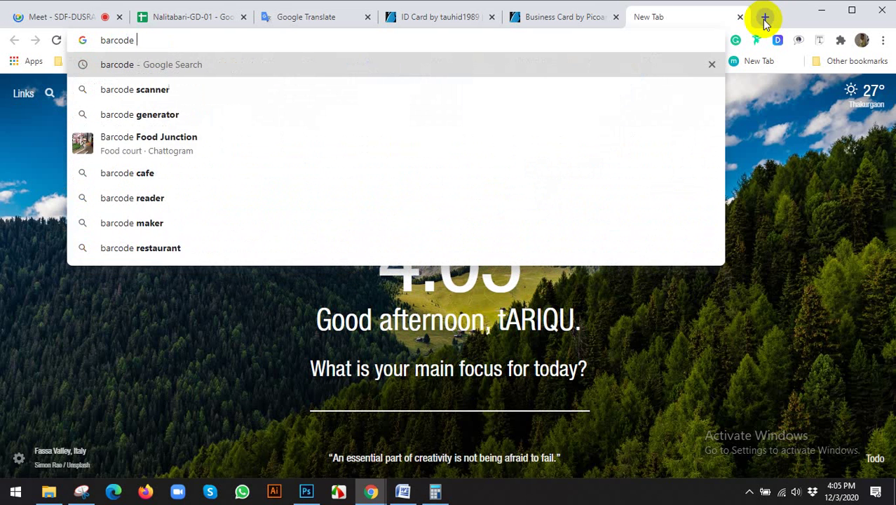
type(" g")
key("Return")
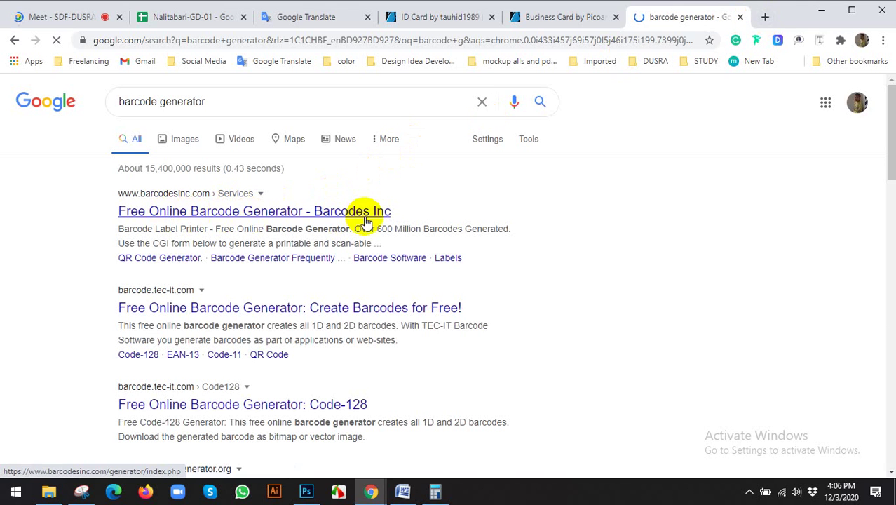
left_click(306, 491)
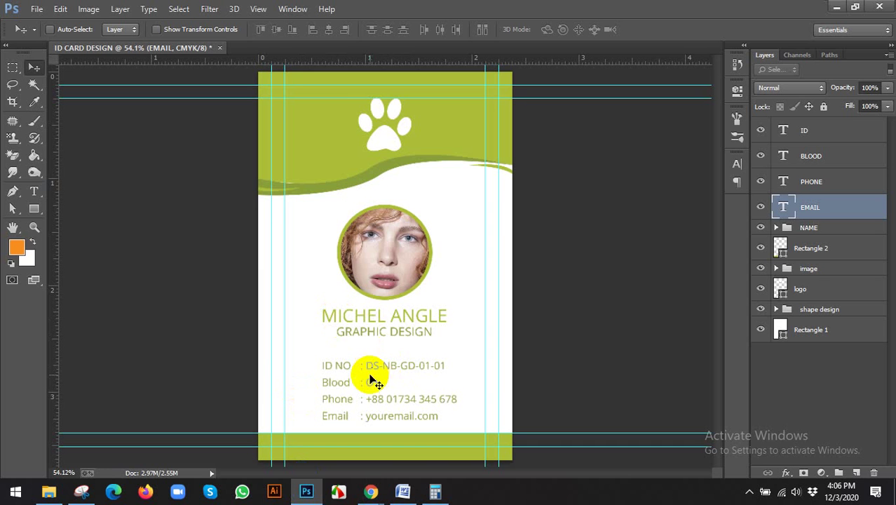
Step: Group the ID, BLOOD, PHONE and EMAIL text layers into a 'contact info' group
scroll(376, 382, "down", 2)
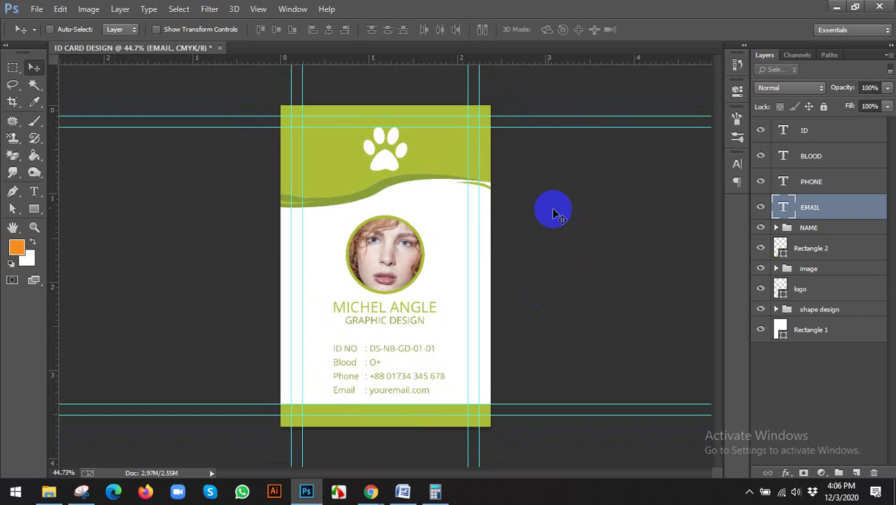
left_click(826, 137, "shift")
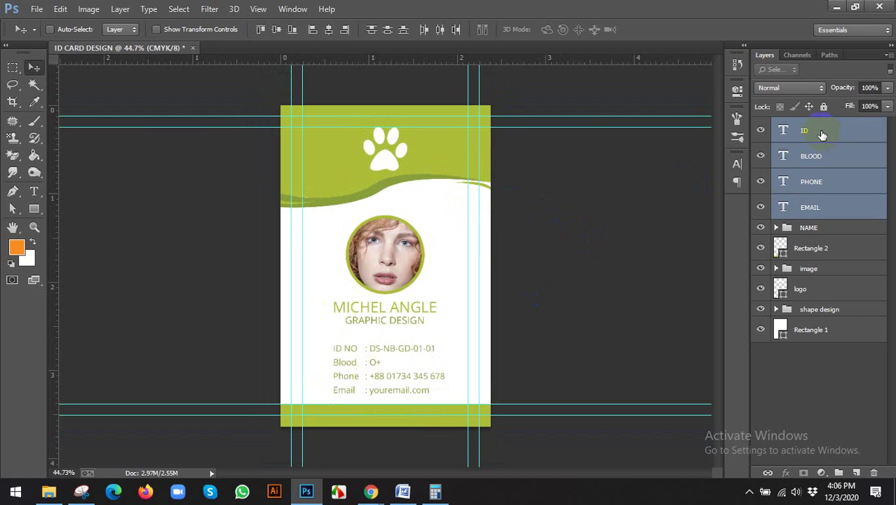
key("ctrl+g")
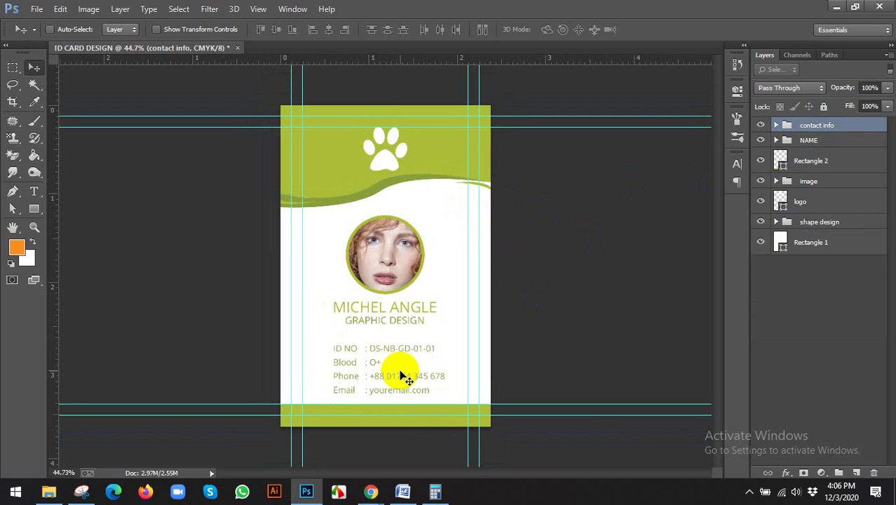
scroll(400, 280, "up", 2)
scroll(429, 386, "down", 1)
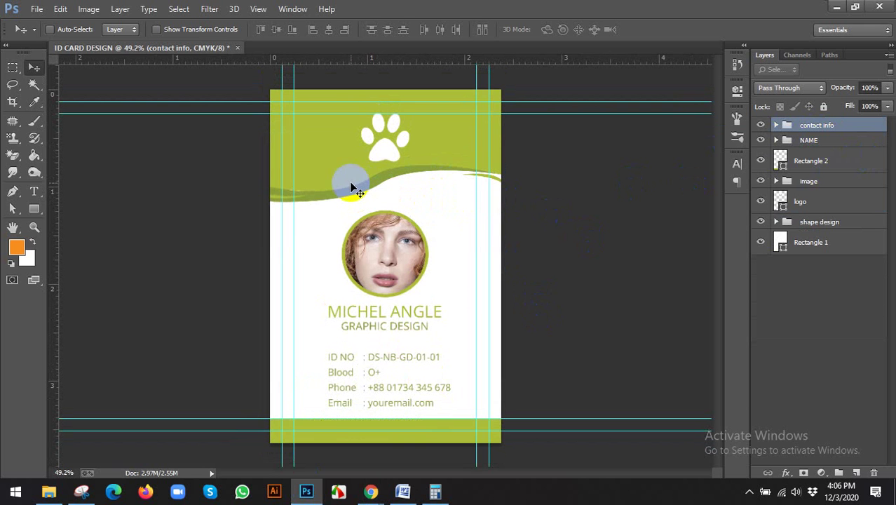
key("ctrl+shift+s")
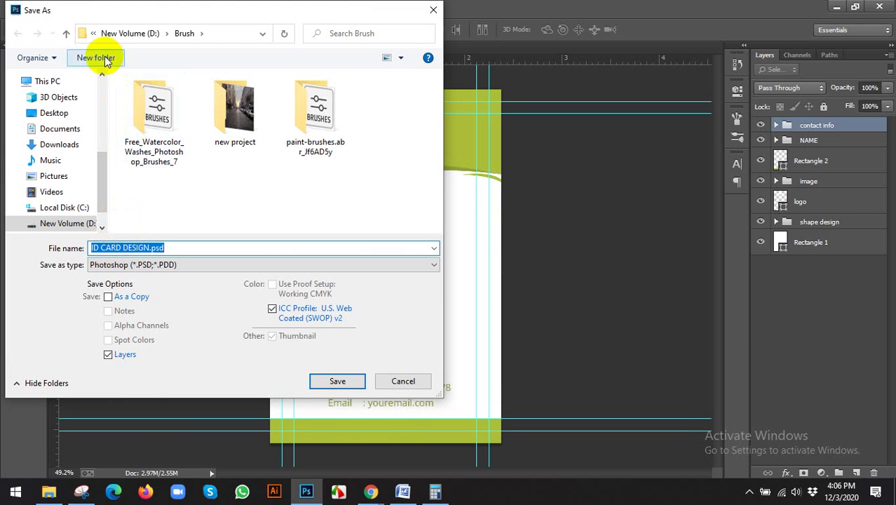
Step: Create a Desktop folder 'ID card Desgin' and save ID CARD DESIGN.psd into it
left_click(54, 115)
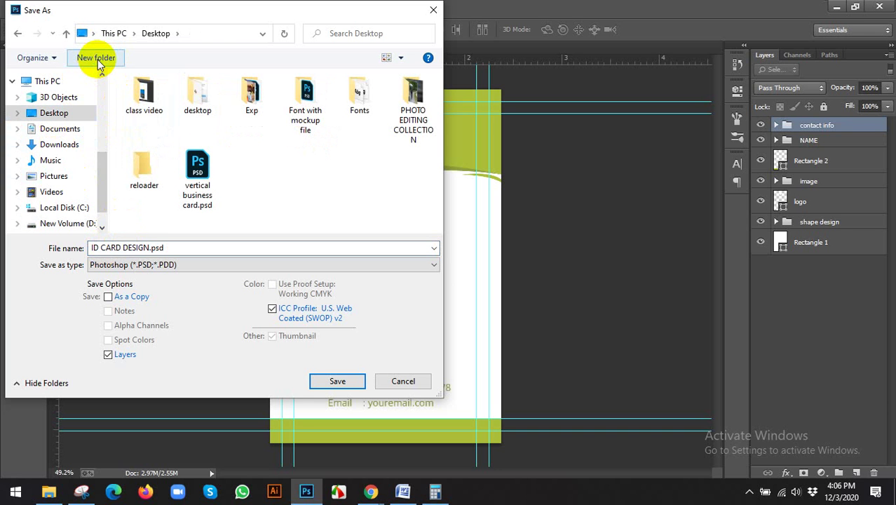
left_click(96, 58)
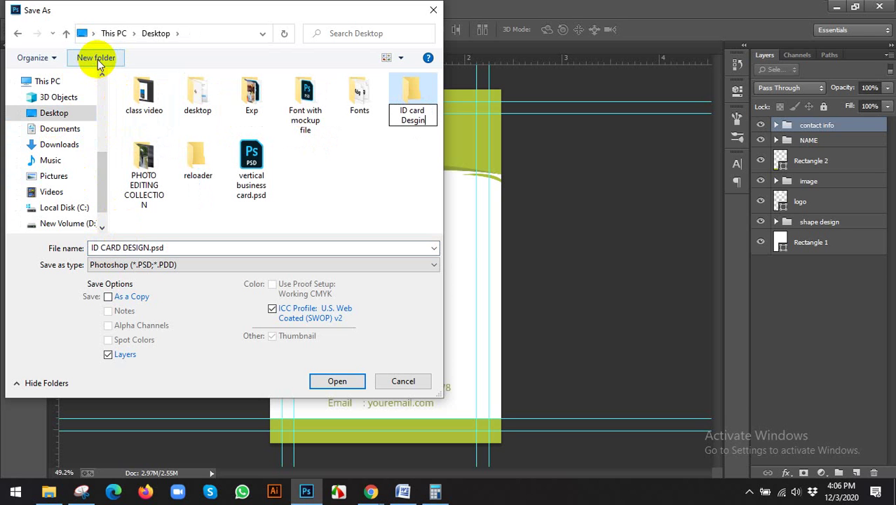
type("ID card Desgin")
key("Return")
key("Return")
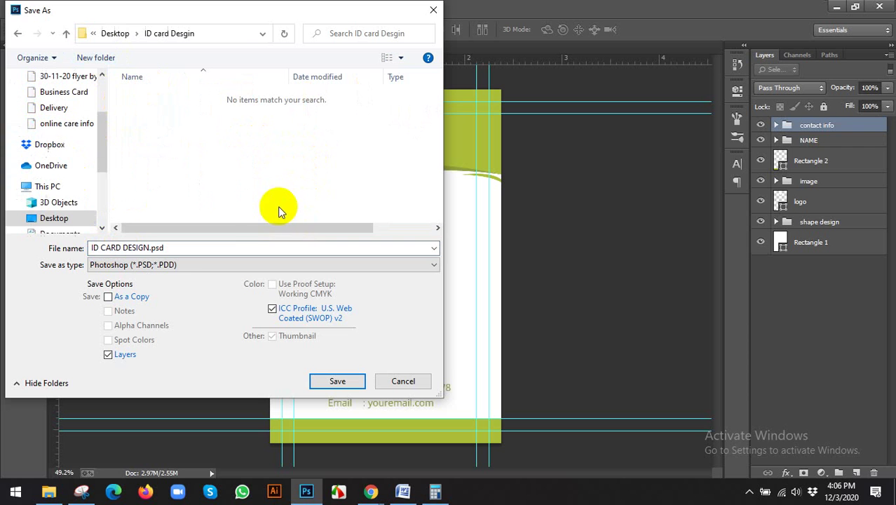
left_click(335, 380)
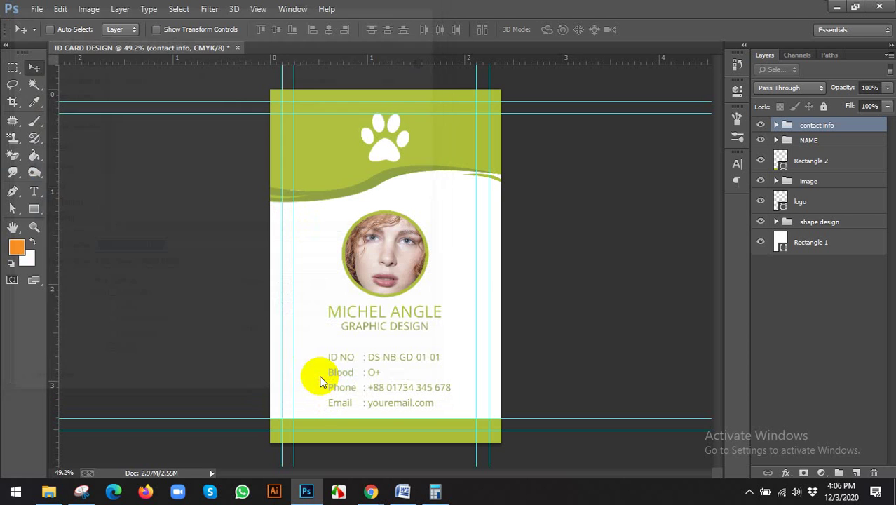
Step: Make a merged-layers duplicate of the card, then close that flattened copy
left_click(89, 9)
left_click(102, 181)
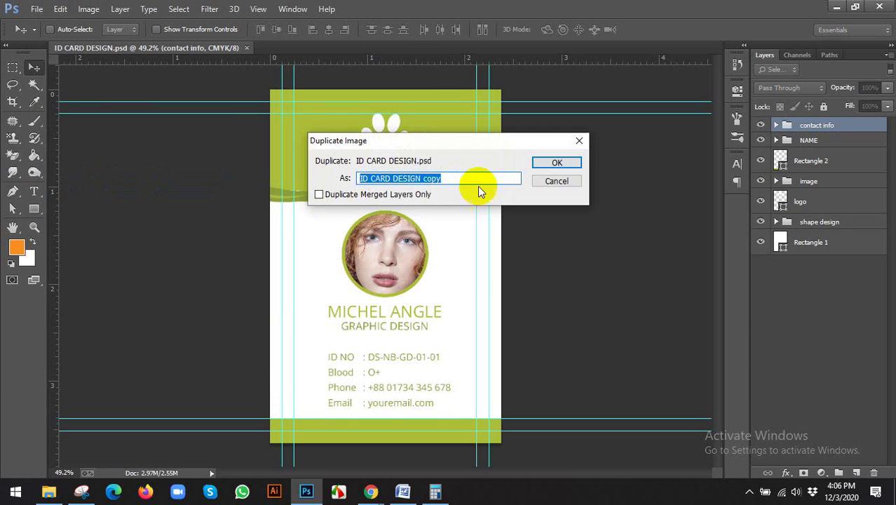
left_click(421, 194)
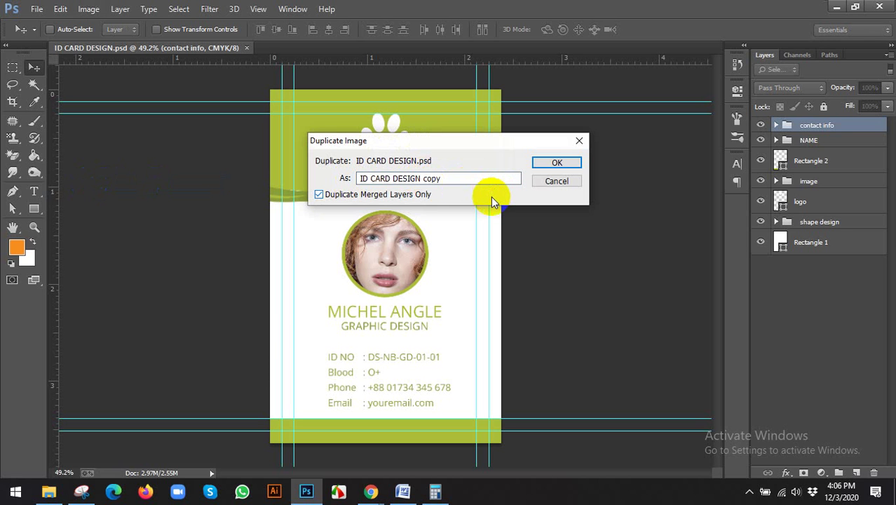
key("shift+Tab")
left_click(466, 178)
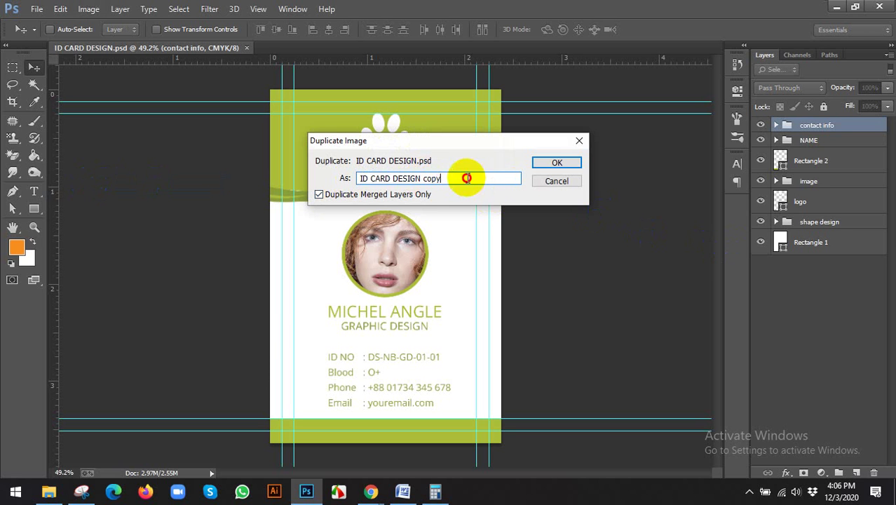
double_click(429, 178)
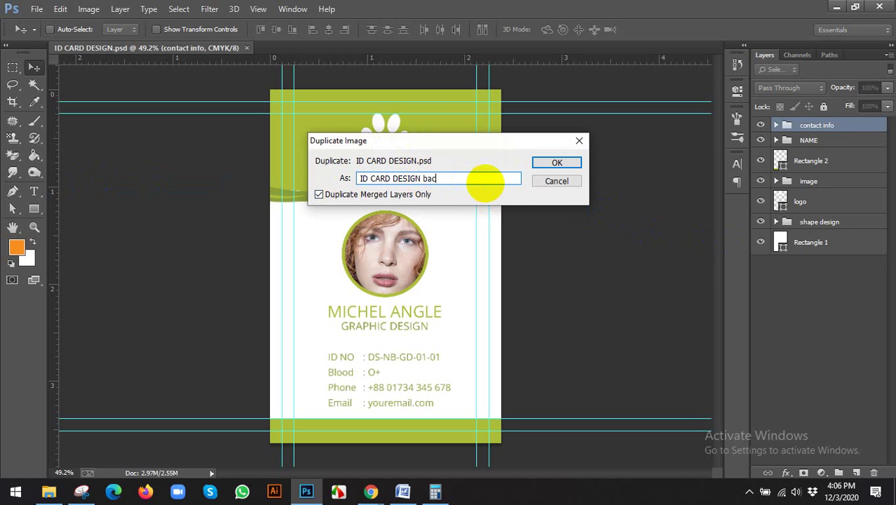
key("Return")
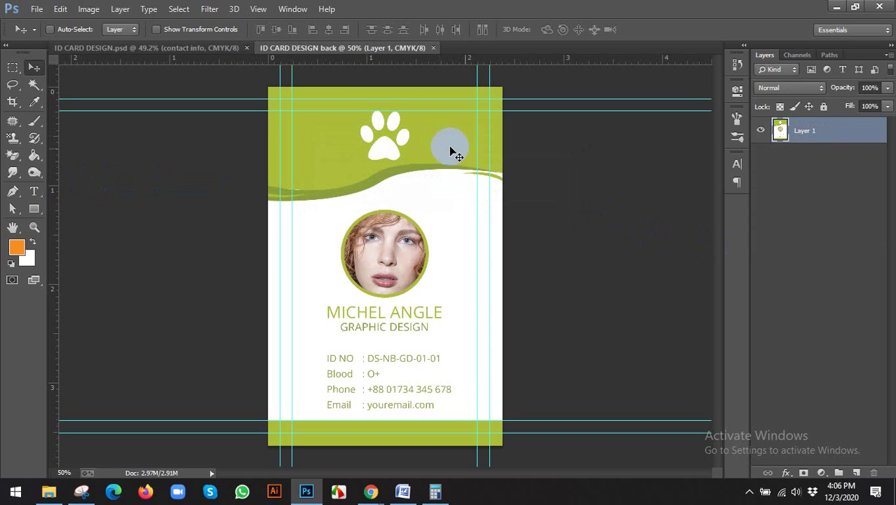
left_click(433, 48)
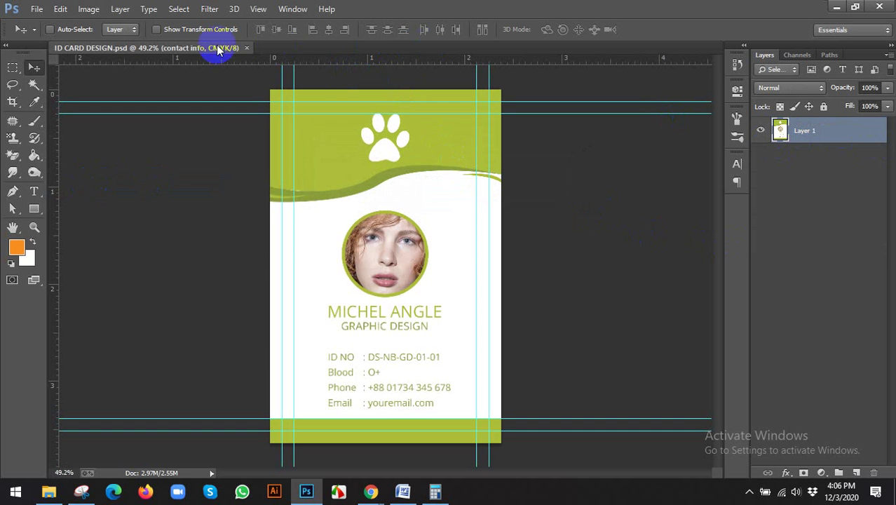
Step: Duplicate the full layered card and save it as 'ID CARD DESIGN back.psd'
left_click(88, 10)
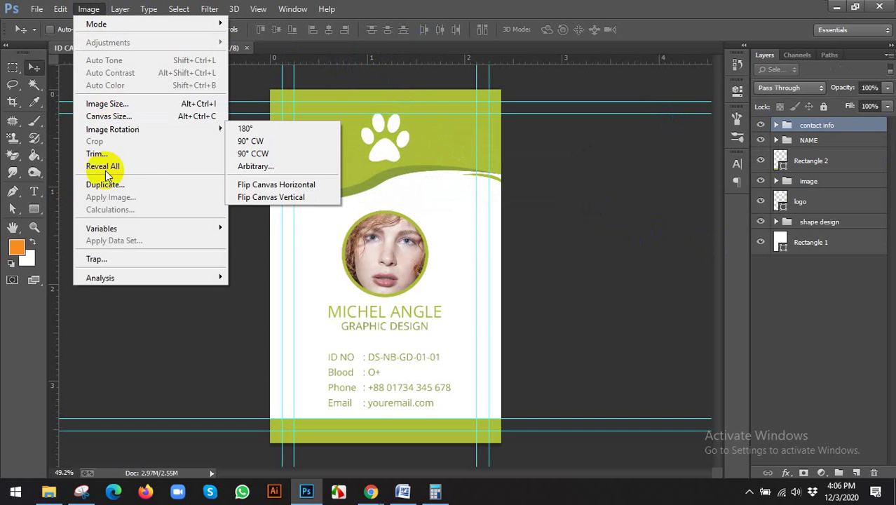
left_click(105, 185)
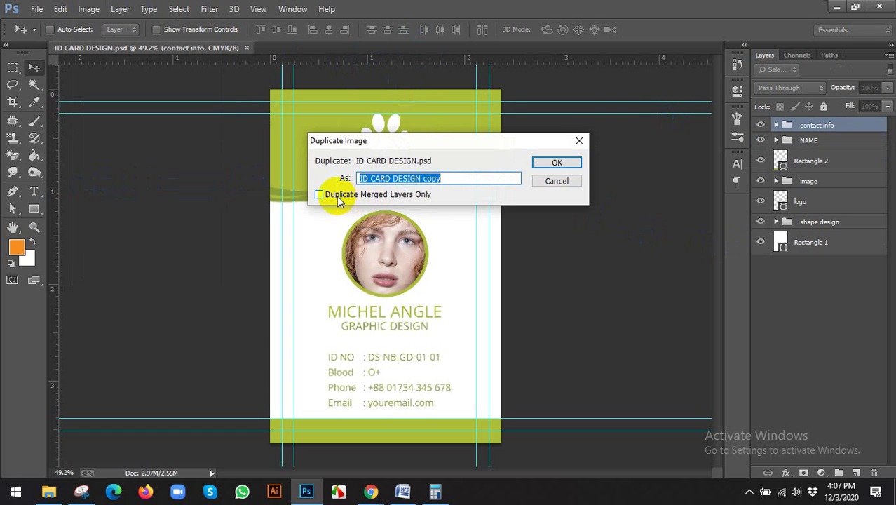
left_click(555, 164)
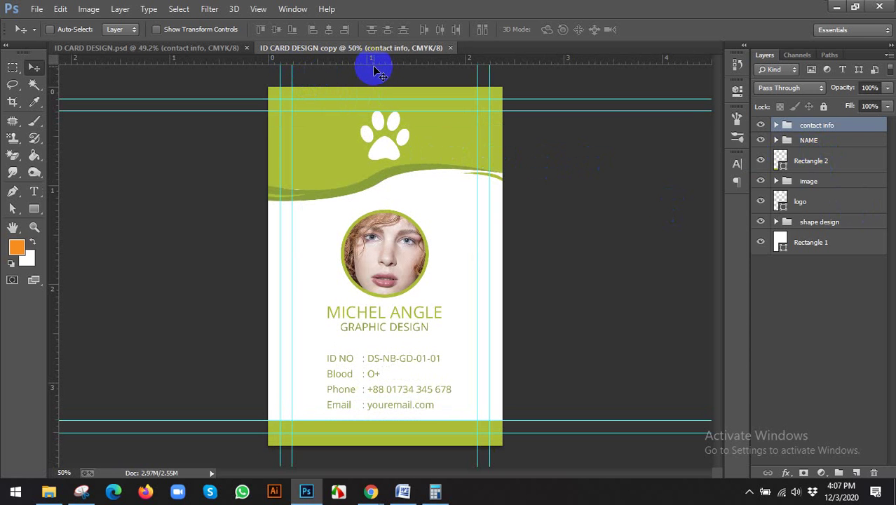
key("ctrl+shift+s")
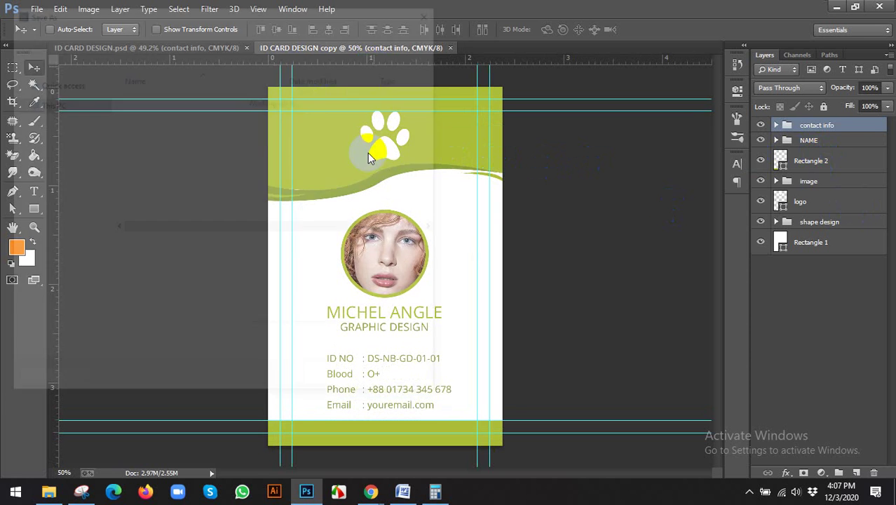
left_click(151, 248)
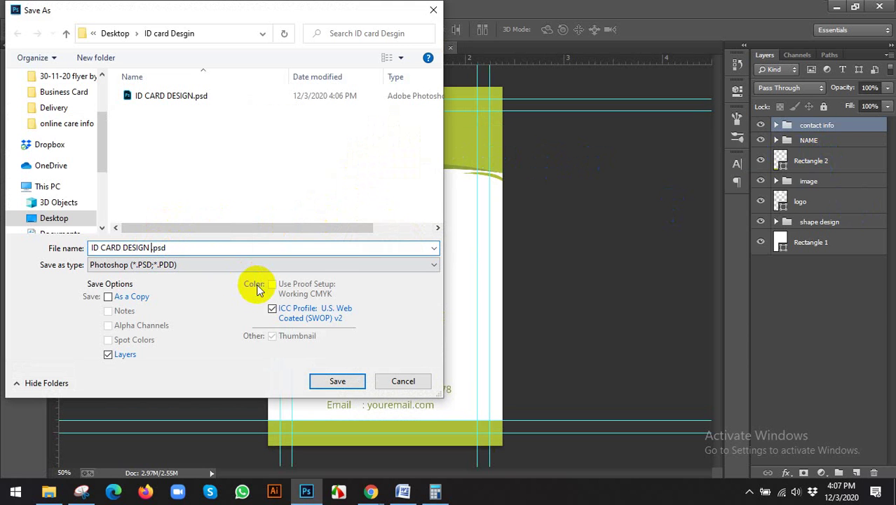
type("back")
key("Return")
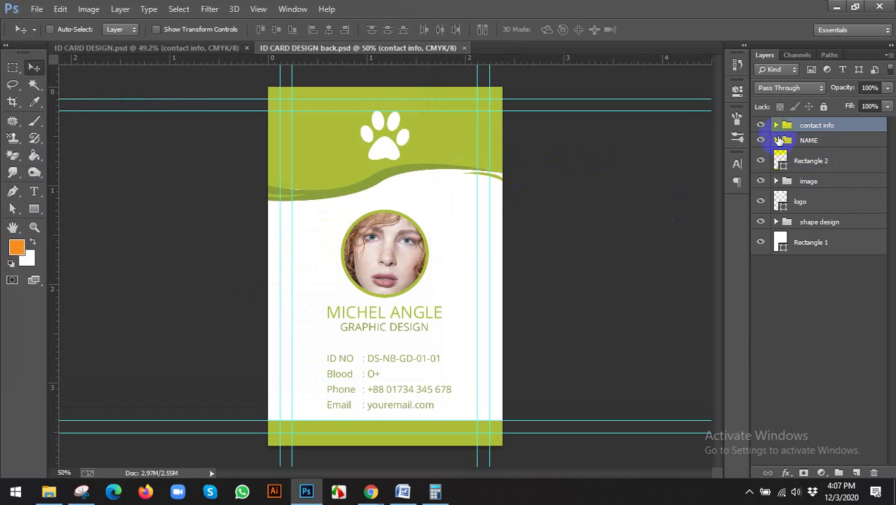
mouse_move(371, 490)
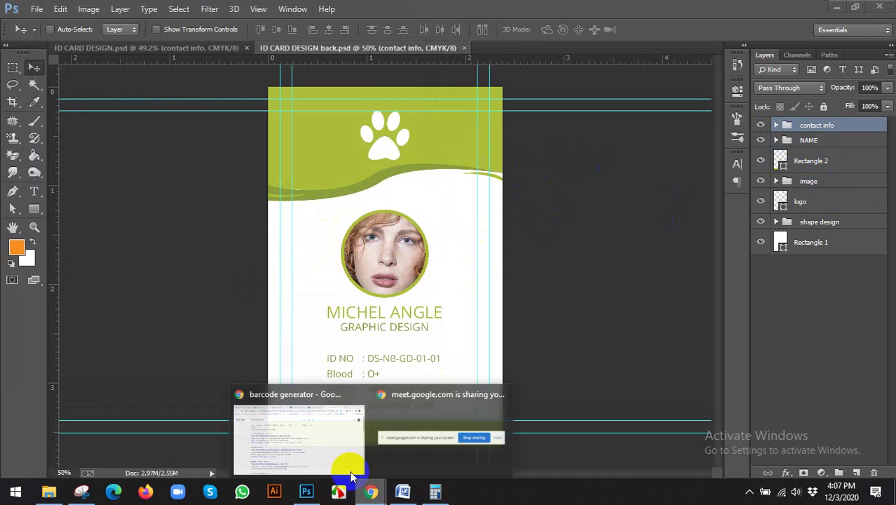
left_click(343, 459)
left_click(413, 17)
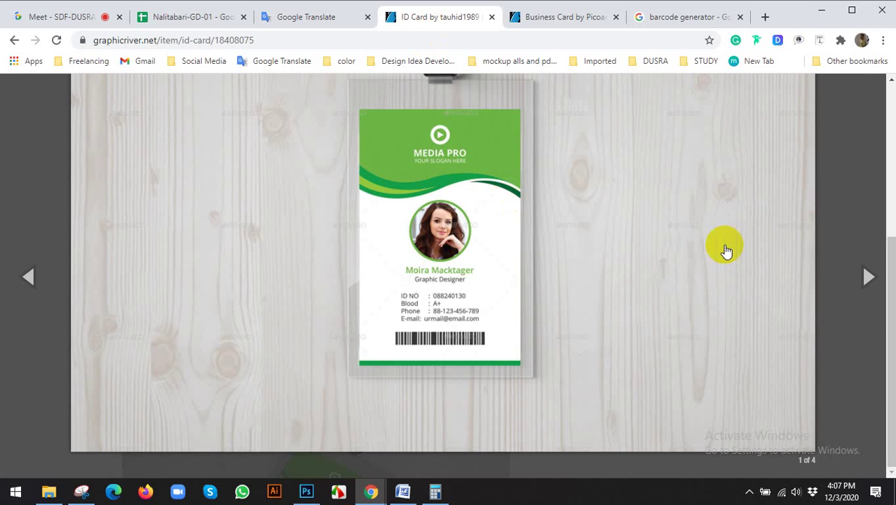
left_click(872, 274)
scroll(421, 235, "up", 1)
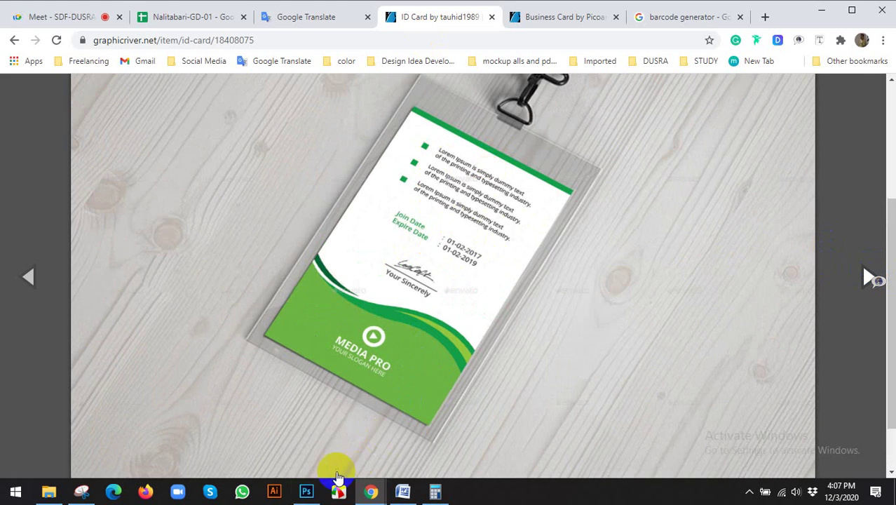
left_click(308, 489)
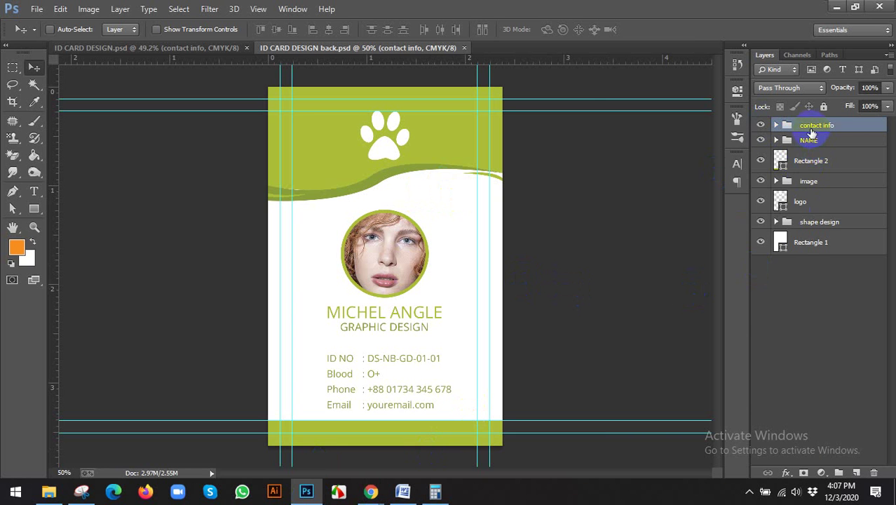
Step: Delete the contact info, NAME, face photo and paw logo layers from the back card
key("Delete")
key("Delete")
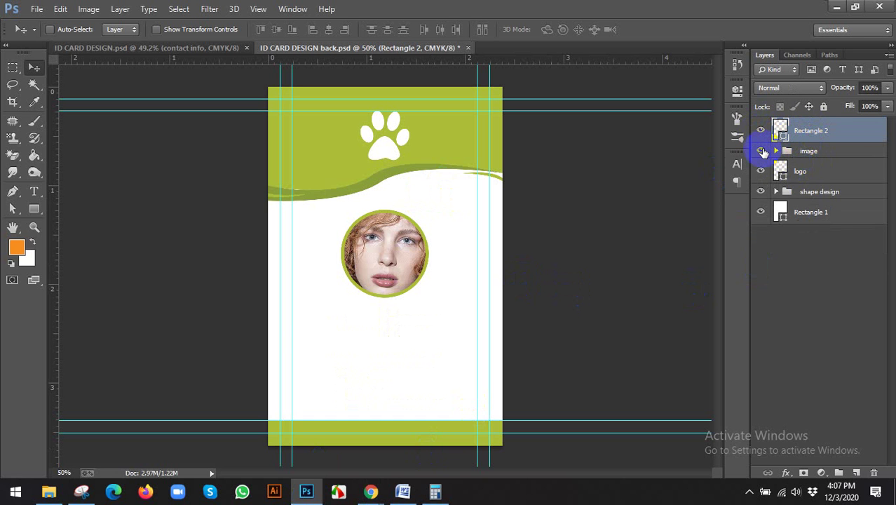
left_click(762, 151)
left_click(762, 151)
left_click(805, 152)
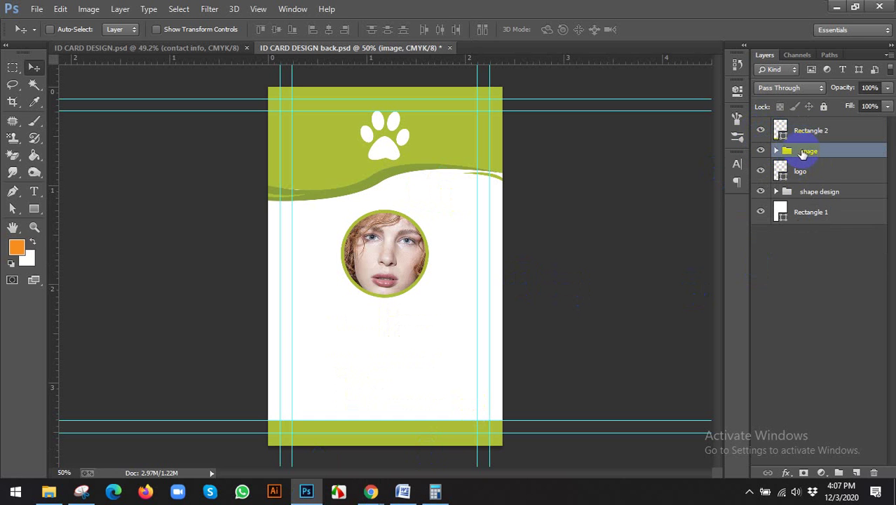
key("Delete")
left_click(803, 175)
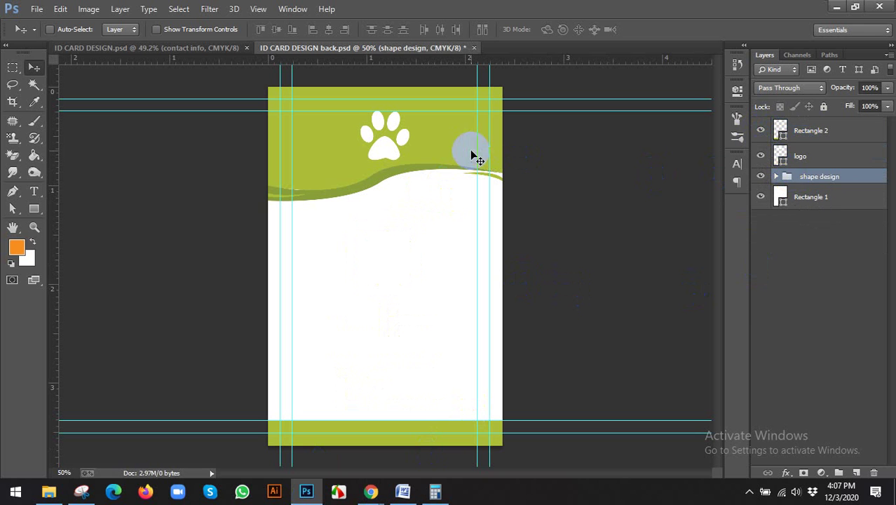
left_click(793, 155)
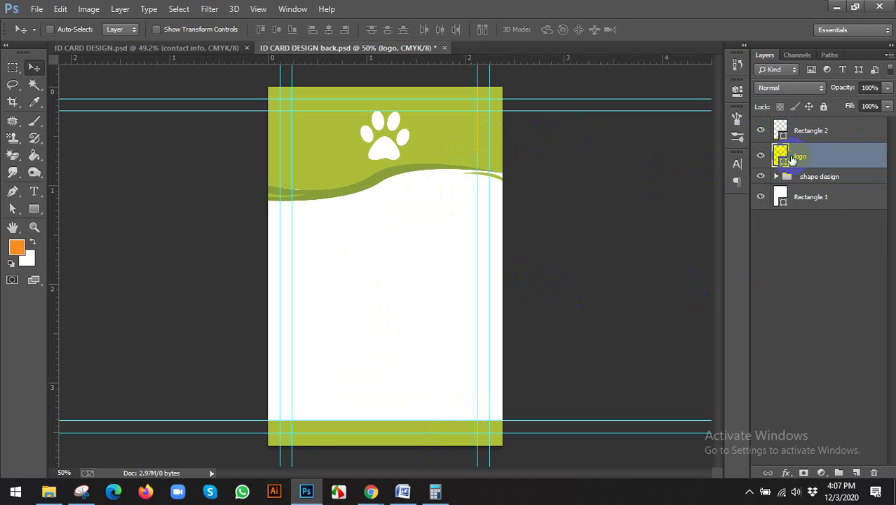
key("Delete")
Step: Move the green wave group down and drag the Rectangle 2 strip to the top
left_click_drag(396, 141, 395, 261)
left_click(802, 135)
left_click_drag(463, 400, 421, 82)
Step: Flip the shape design wave group both horizontally and vertically
left_click(811, 155)
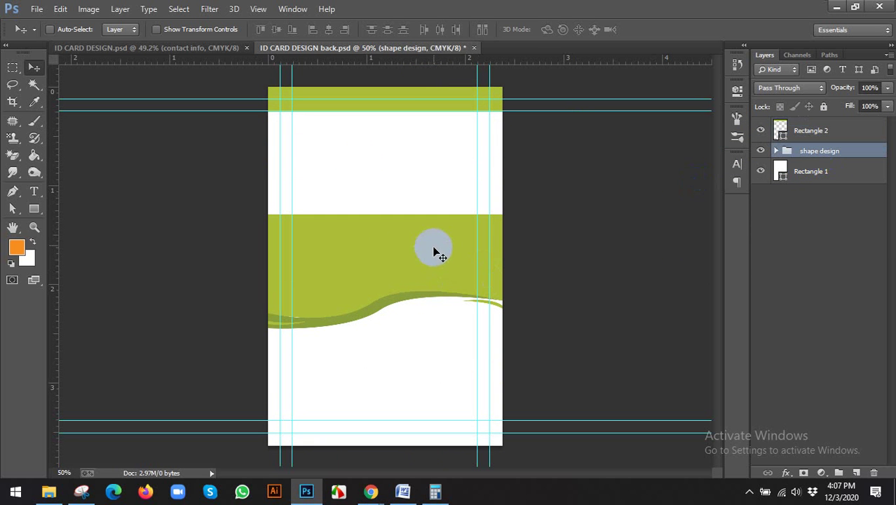
key("ctrl+t")
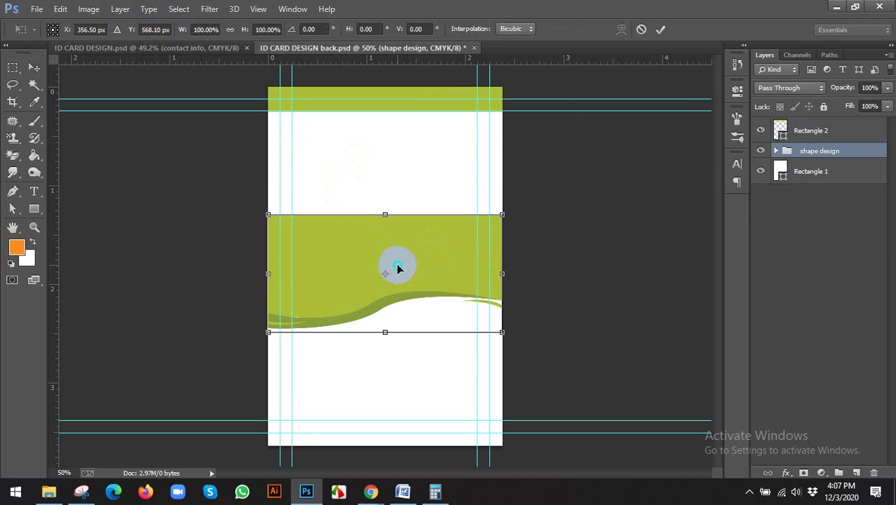
right_click(397, 269)
left_click(461, 240)
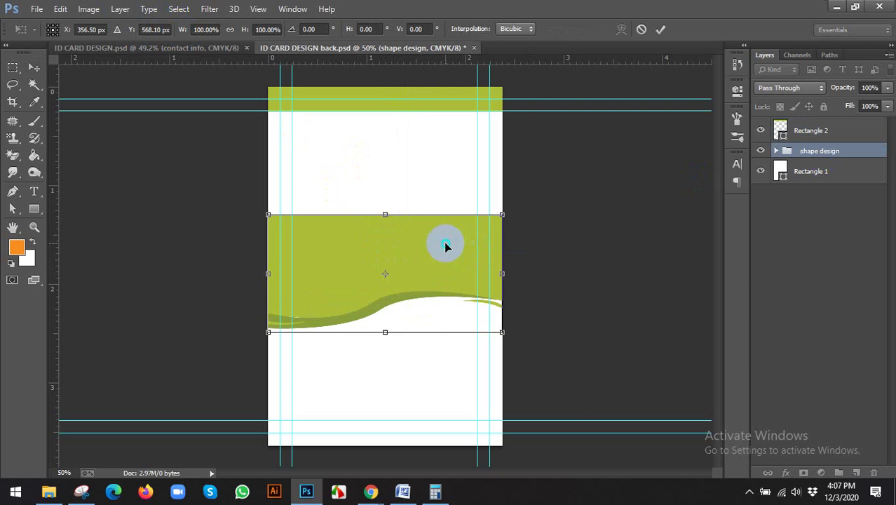
right_click(461, 246)
left_click(471, 452)
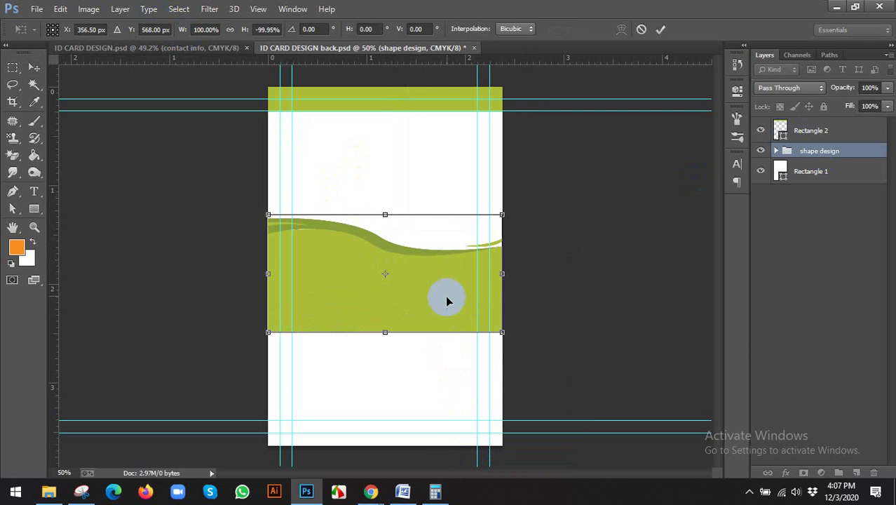
left_click(661, 29)
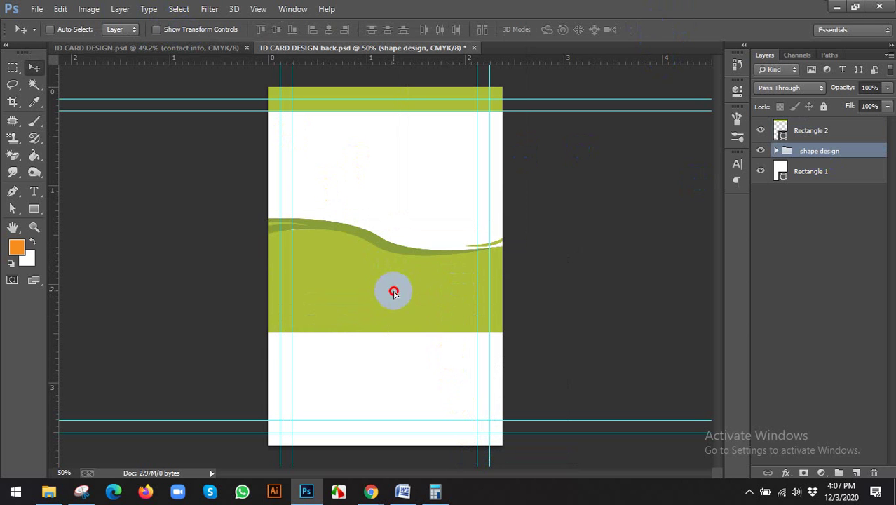
Step: Drag the flipped wave to the card's bottom and compare with the reference design
left_click_drag(394, 294, 402, 401)
mouse_move(371, 492)
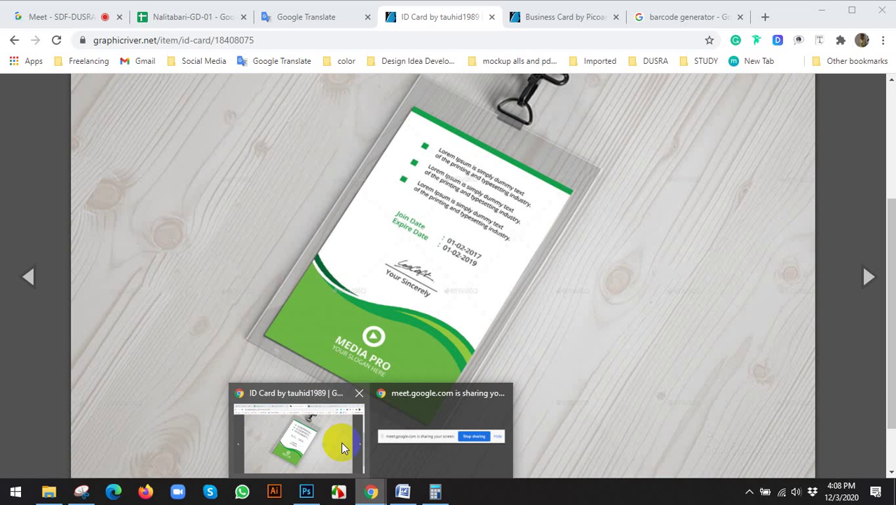
left_click(340, 442)
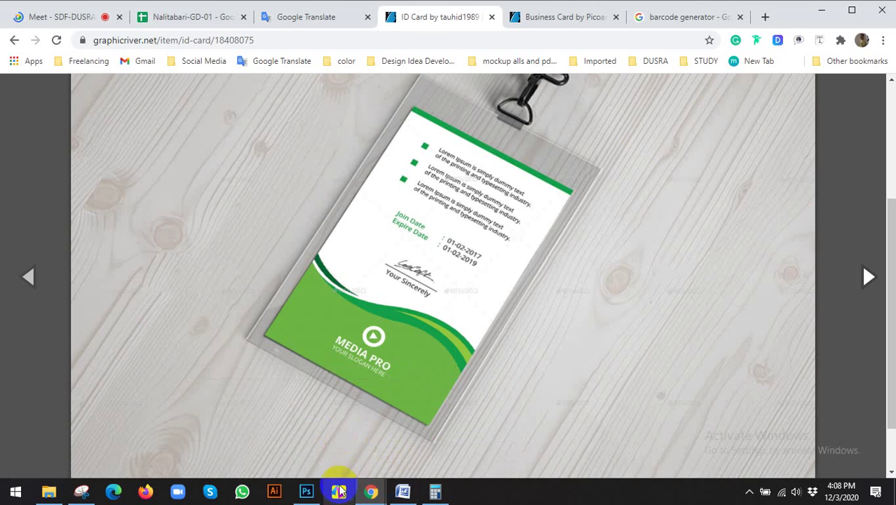
left_click(301, 492)
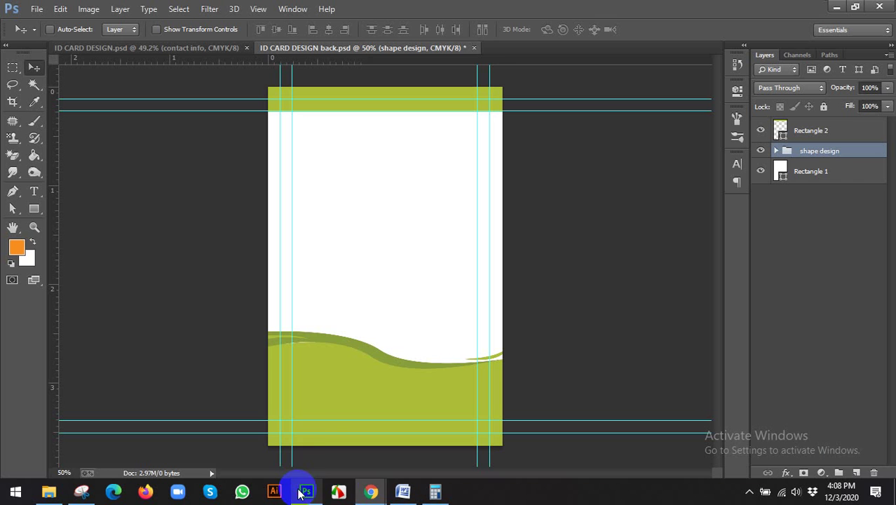
Step: Flip the bottom wave horizontally once more so it rises toward the right
key("ctrl+t")
right_click(401, 377)
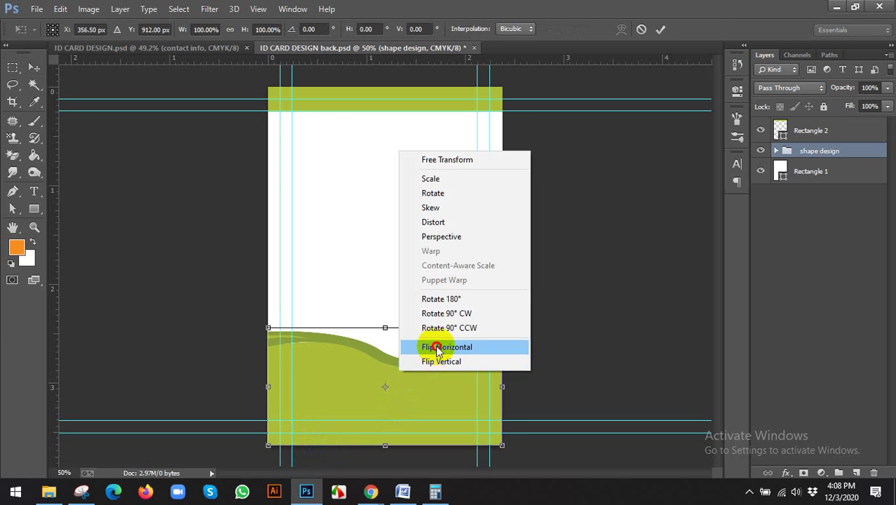
left_click(420, 345)
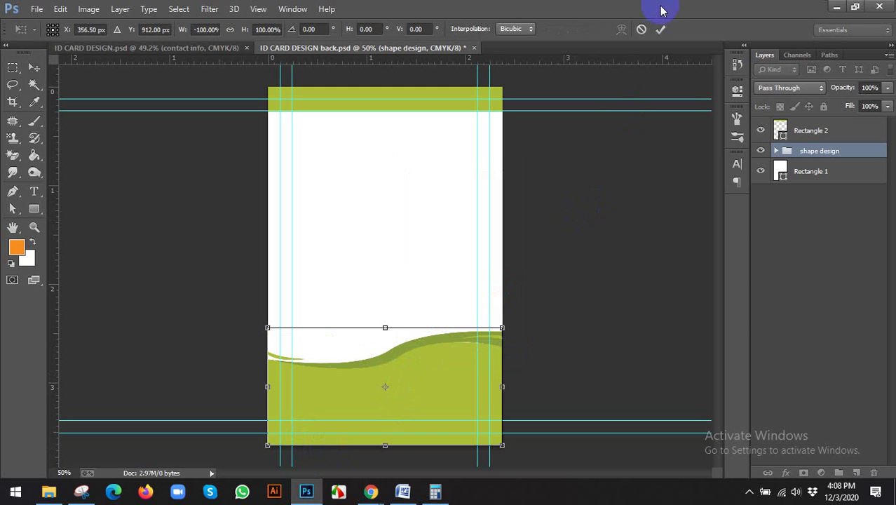
left_click(661, 29)
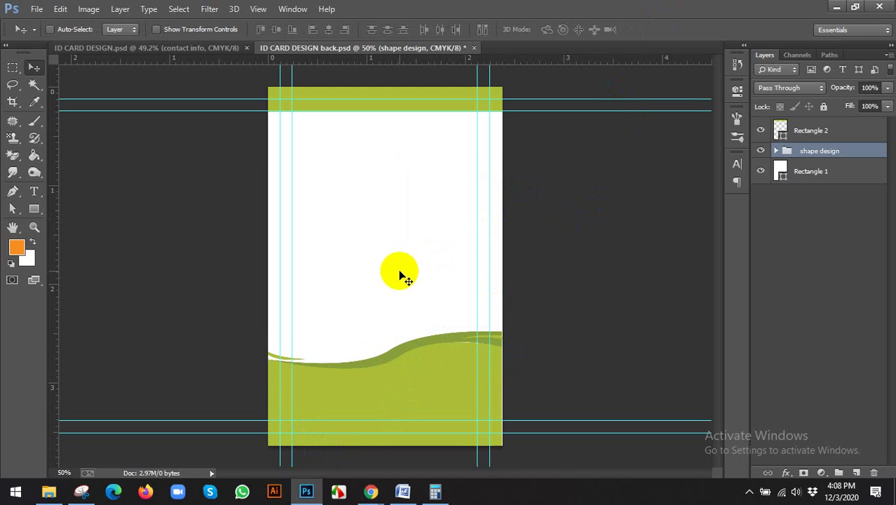
scroll(404, 276, "down", 1)
Step: Compare the back card with the reference and front card, then zoom to 50%
left_click(370, 490)
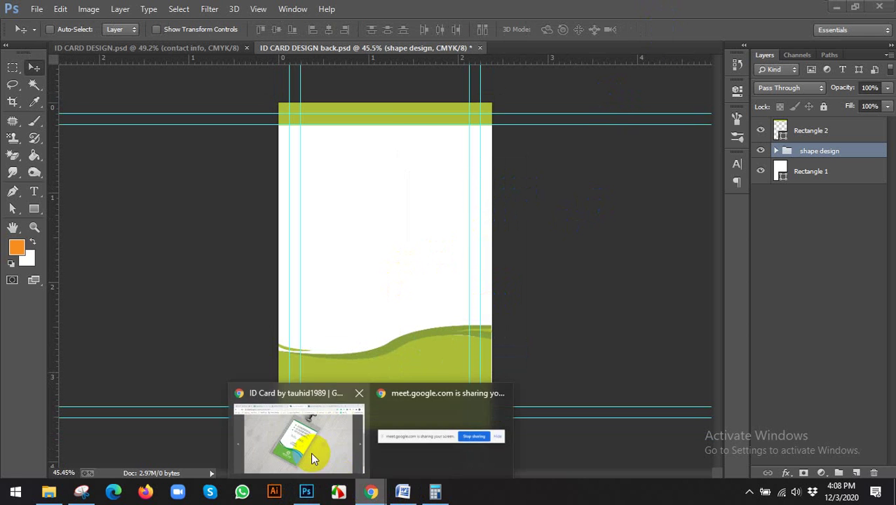
left_click(310, 452)
left_click(307, 491)
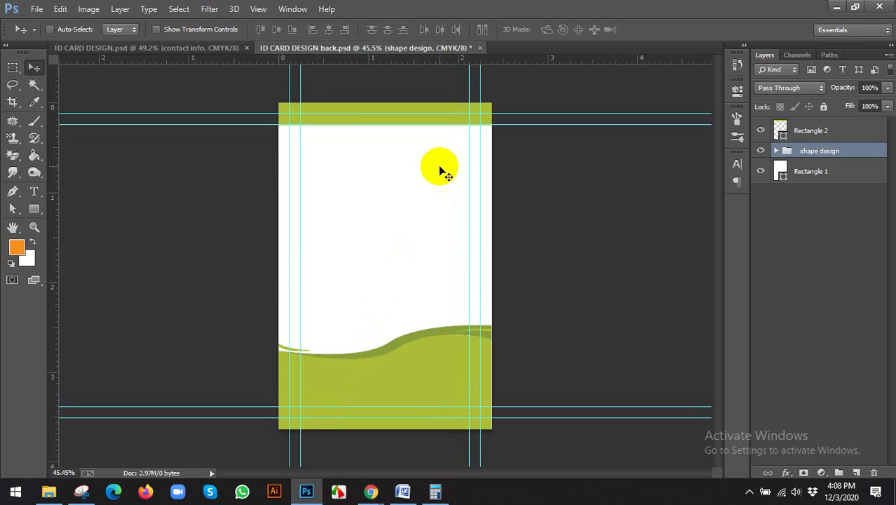
left_click(187, 48)
left_click(338, 50)
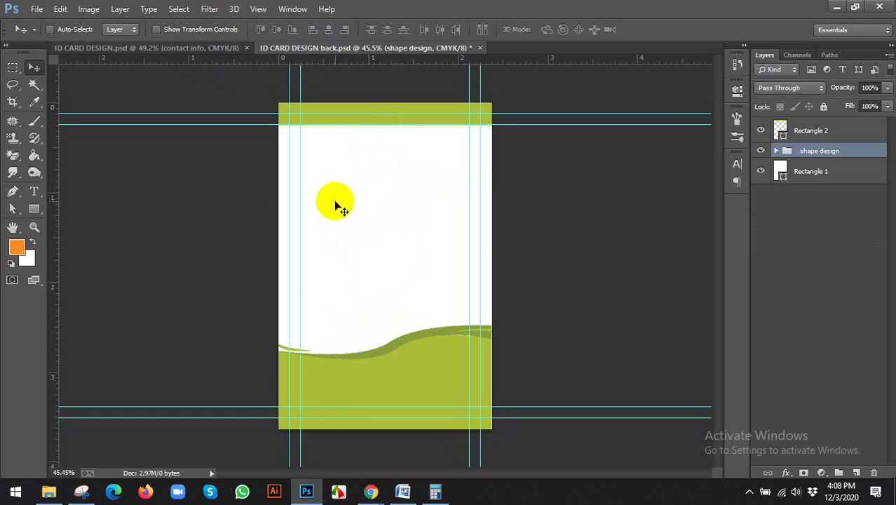
key("ctrl+plus")
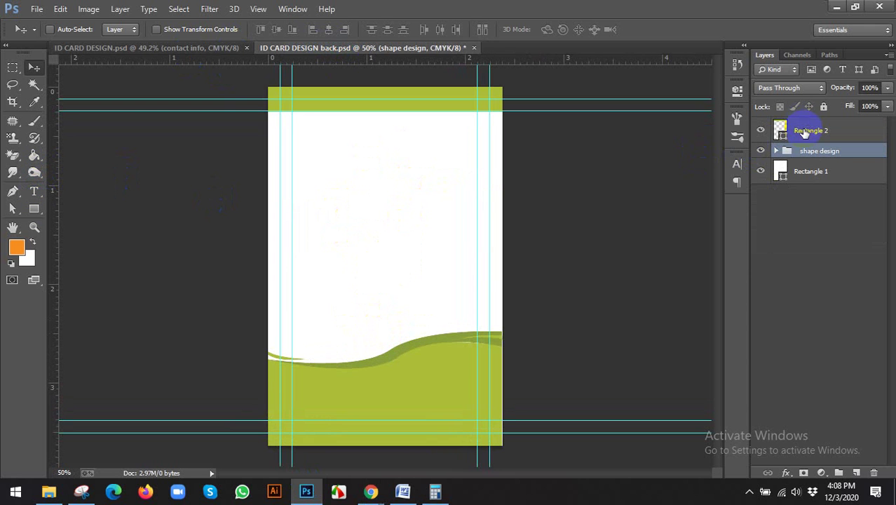
Step: Draw a 32 px green square at the top-left guide corner and Alt-drag copies below it
left_click(801, 127)
left_click(38, 212)
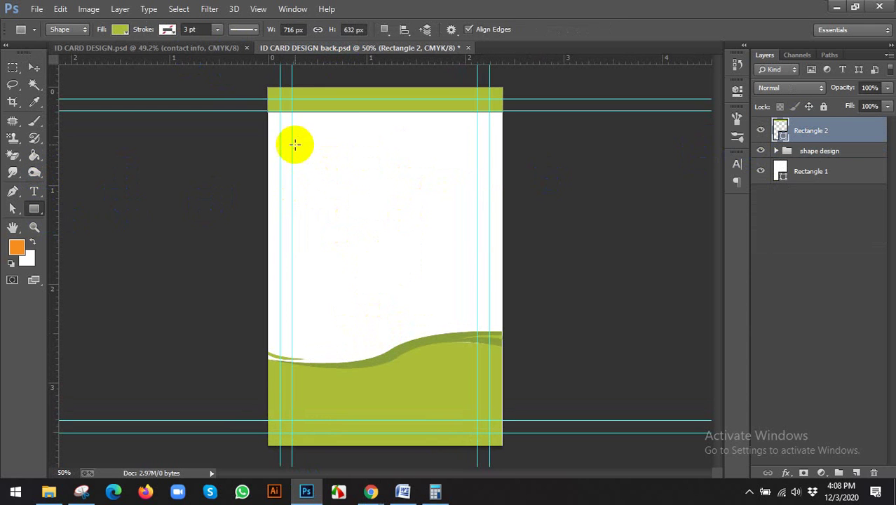
left_click_drag(293, 139, 302, 149)
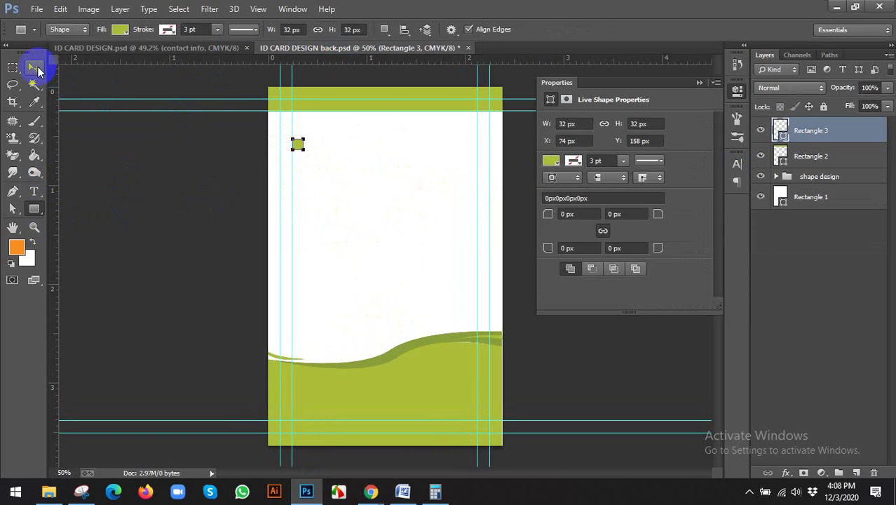
left_click(34, 67)
left_click(736, 90)
left_click_drag(299, 144, 308, 193)
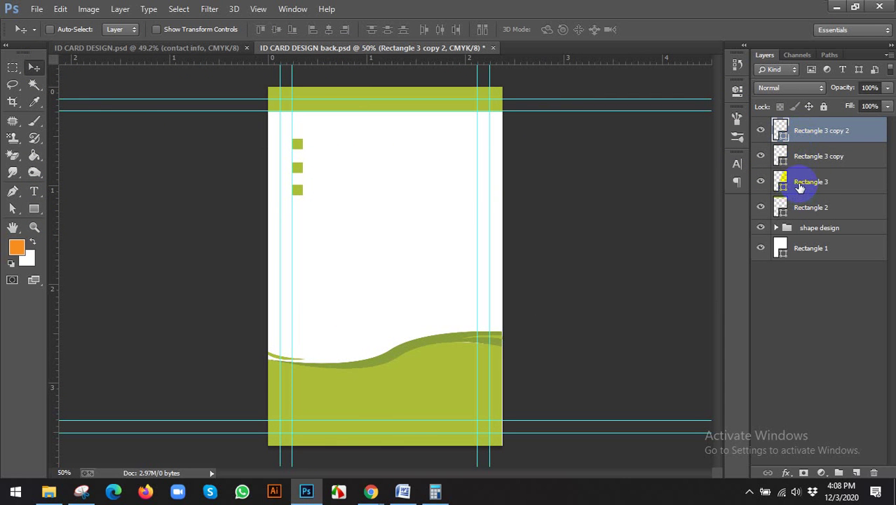
Step: Search 'lorem ipsum' in Chrome and open lipsum.com in a new tab
mouse_move(371, 481)
left_click(299, 438)
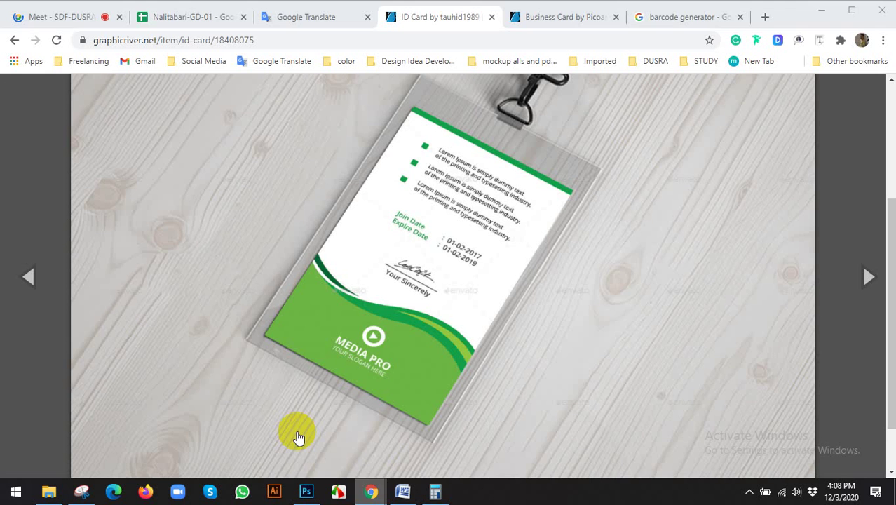
left_click(681, 17)
left_click(554, 40)
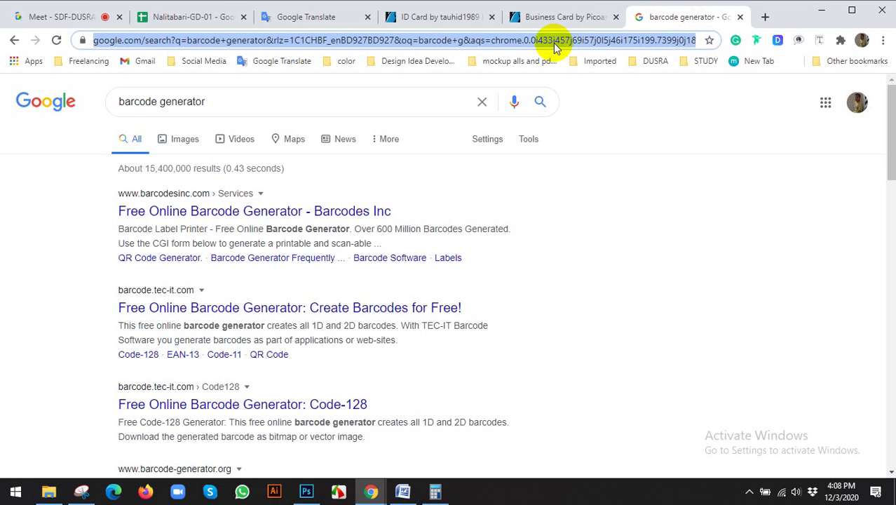
type("lorem ipsum")
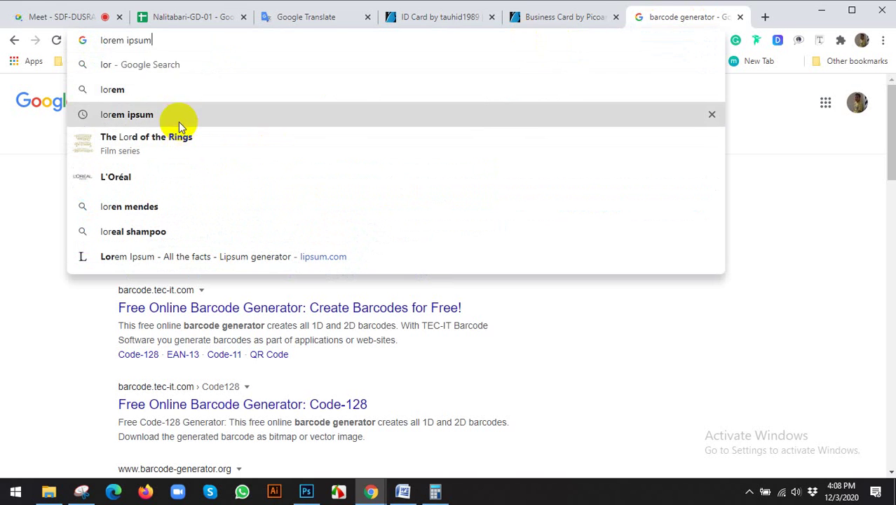
left_click(180, 117)
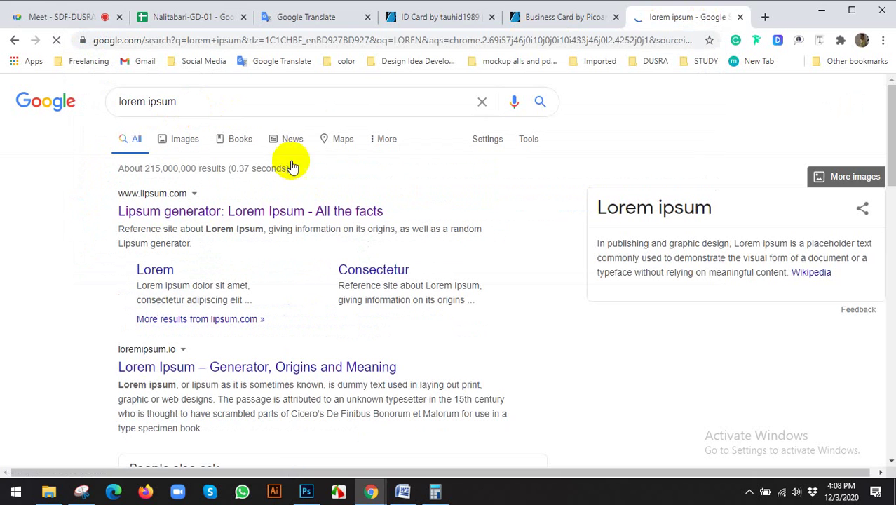
left_click(226, 208)
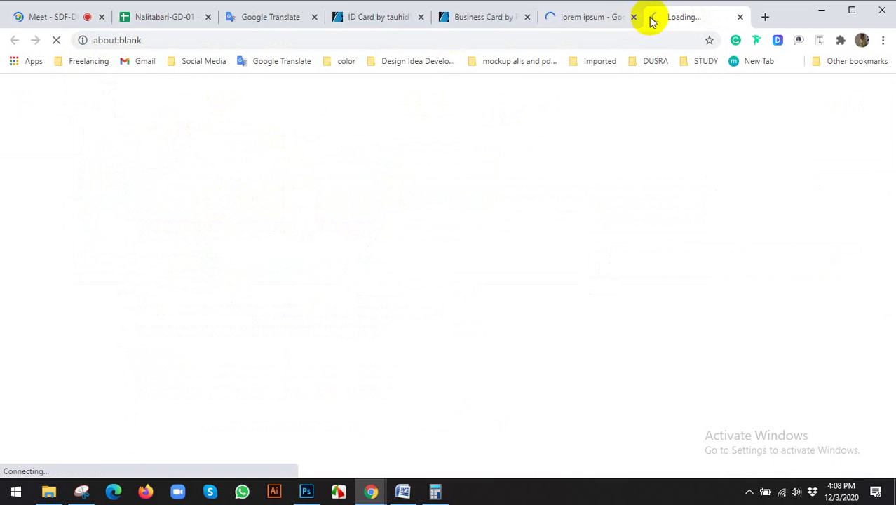
left_click(633, 17)
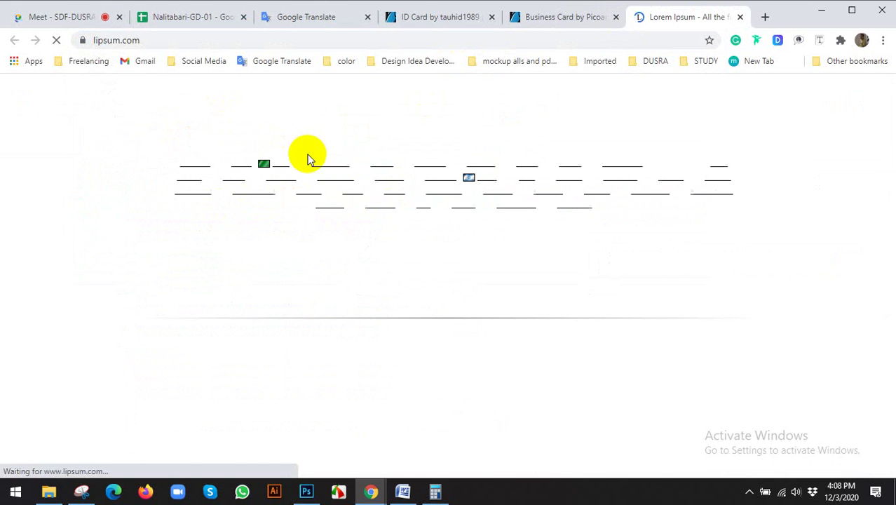
Step: Copy the first Lorem Ipsum line, then return to the ID CARD DESIGN.psd front card
scroll(210, 238, "down", 2)
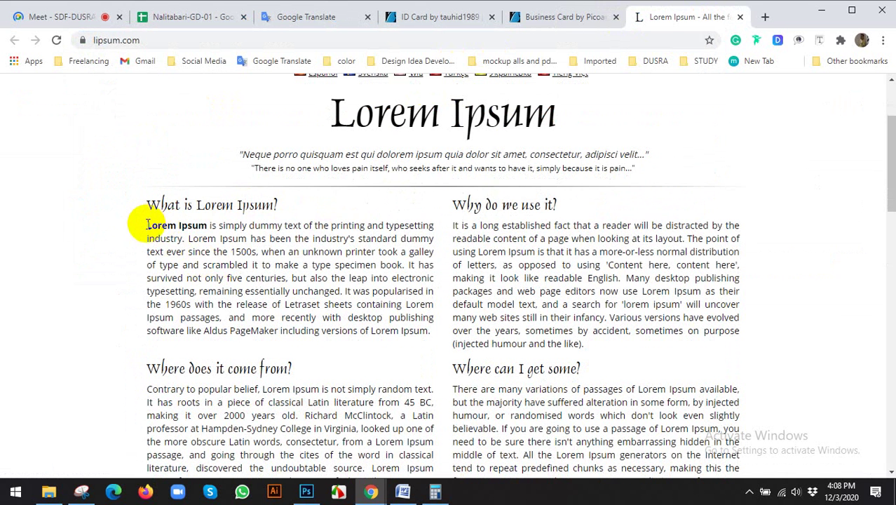
left_click_drag(147, 225, 429, 225)
right_click(406, 223)
left_click(449, 231)
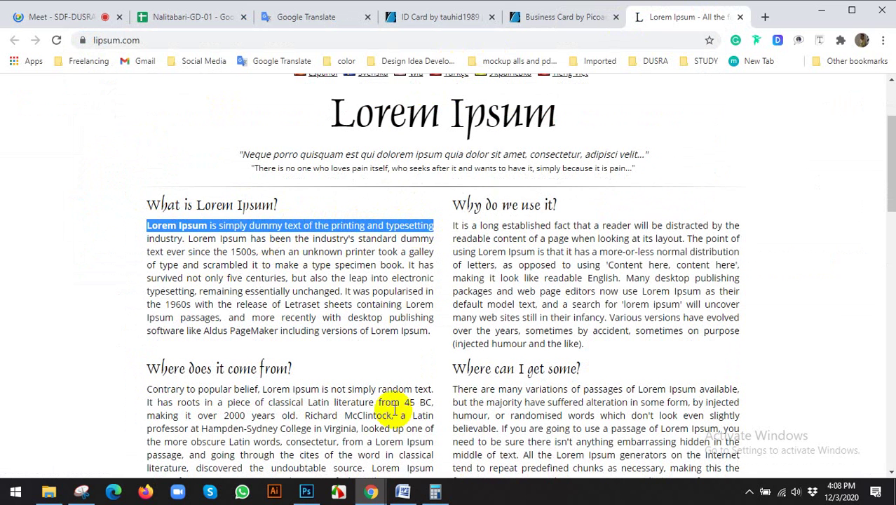
left_click(306, 492)
left_click(147, 47)
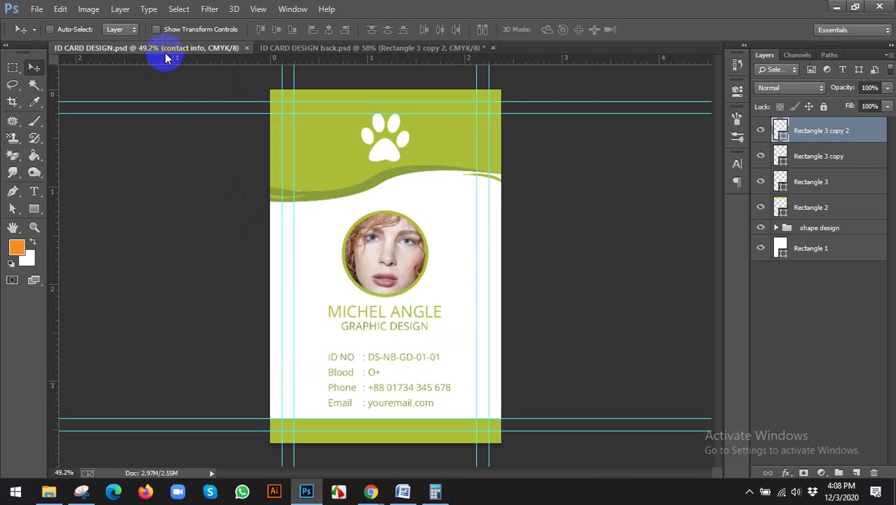
Step: Cancel an Image > Duplicate of the front card and return to ID CARD DESIGN back.psd
scroll(396, 242, "down", 1)
scroll(396, 239, "up", 1)
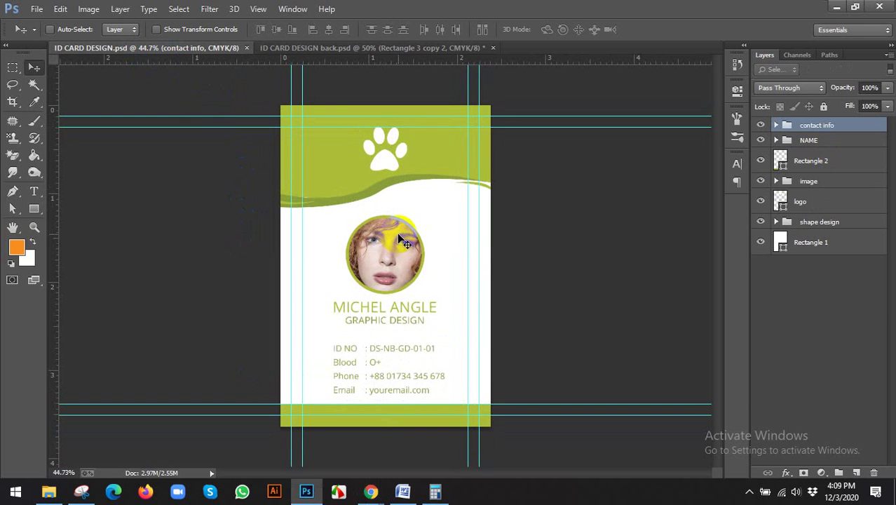
left_click(88, 8)
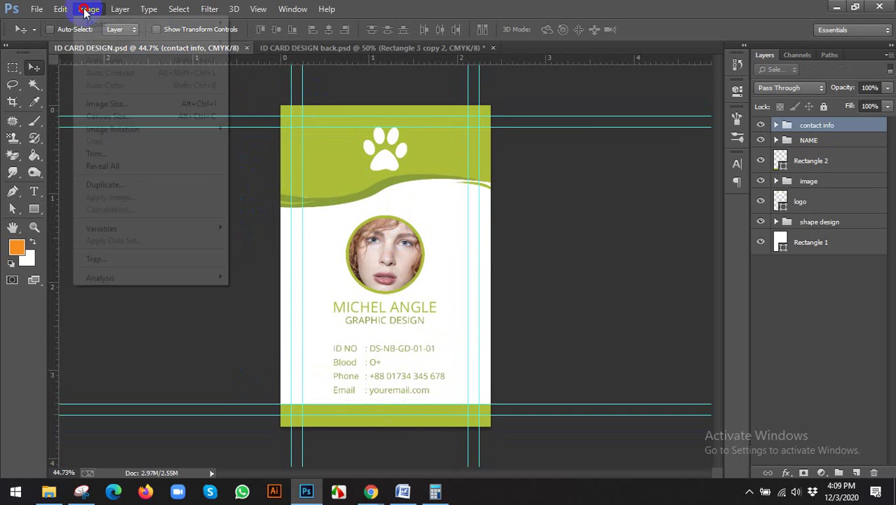
left_click(105, 185)
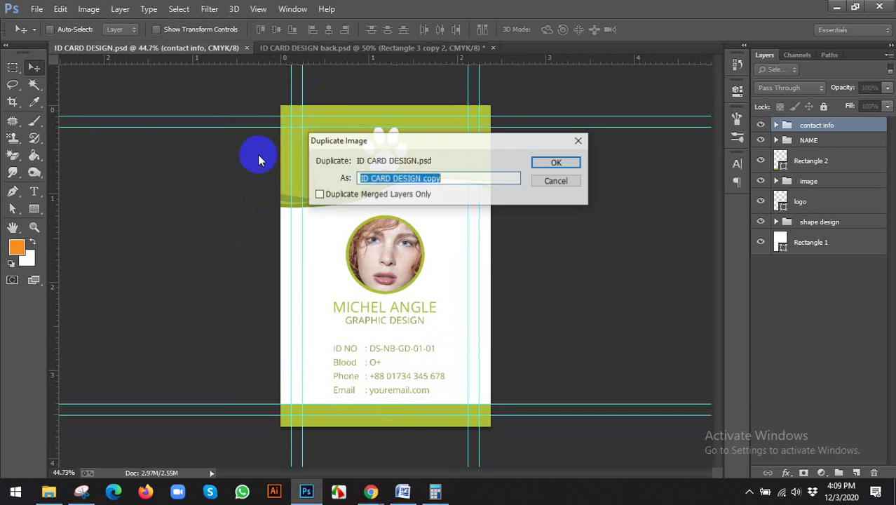
left_click(554, 181)
left_click(339, 49)
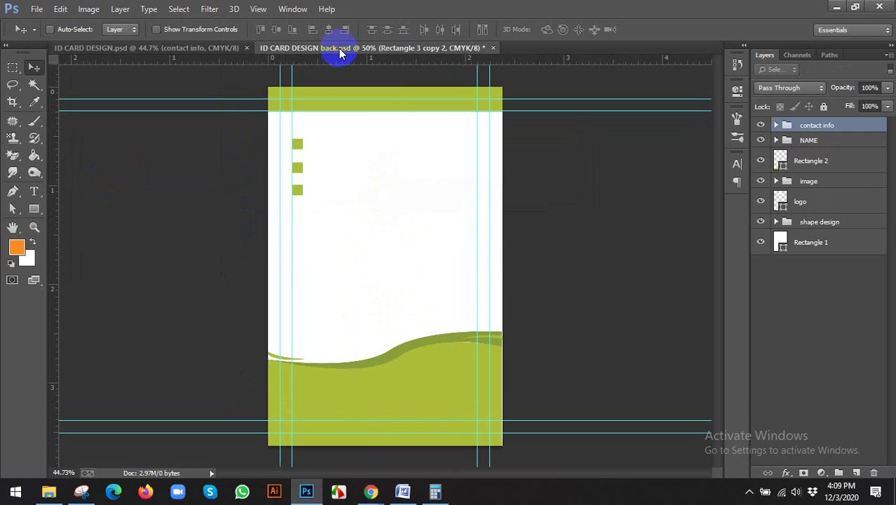
left_click(223, 49)
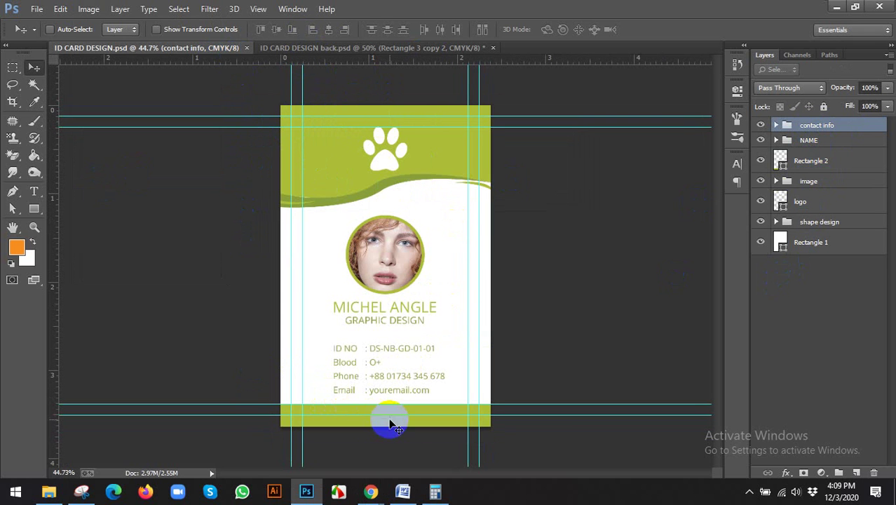
left_click(398, 47)
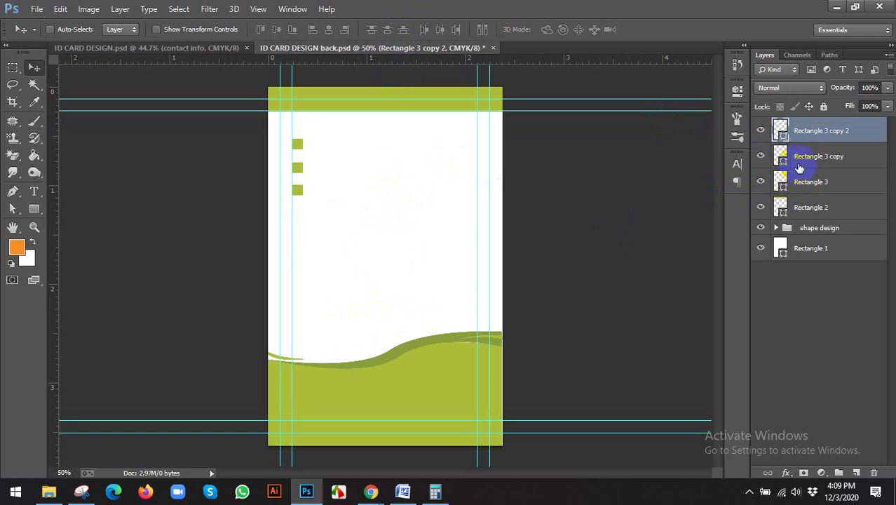
Step: Paste 'Lorem Ipsum is simply dummy text' beside the top green square, trimming extra words and aligning it
left_click(110, 142)
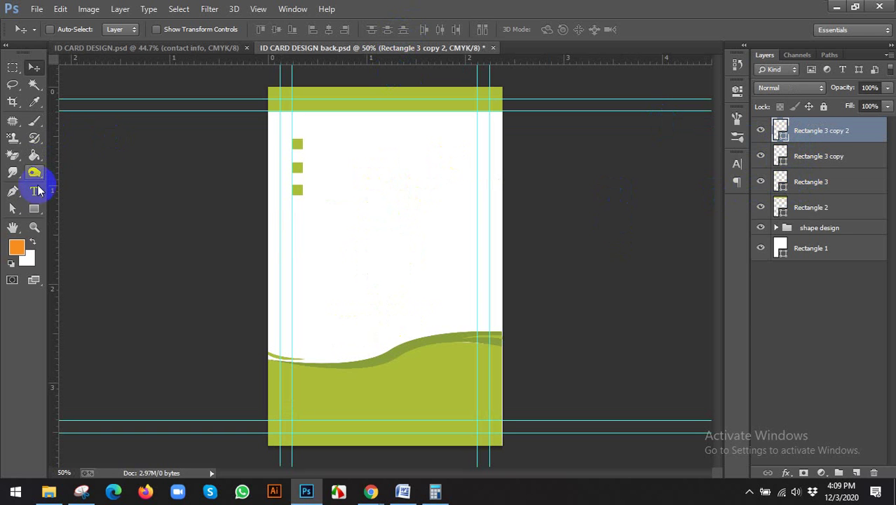
left_click(34, 190)
left_click(310, 141)
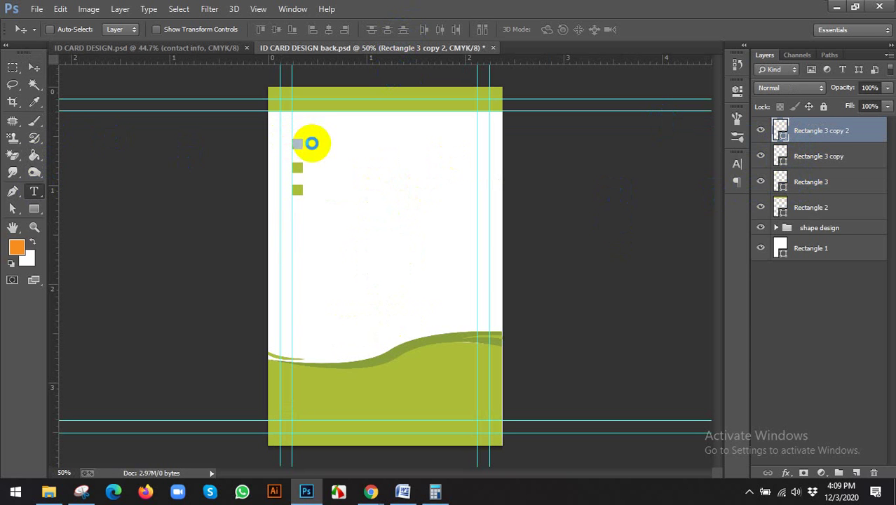
left_click(317, 146)
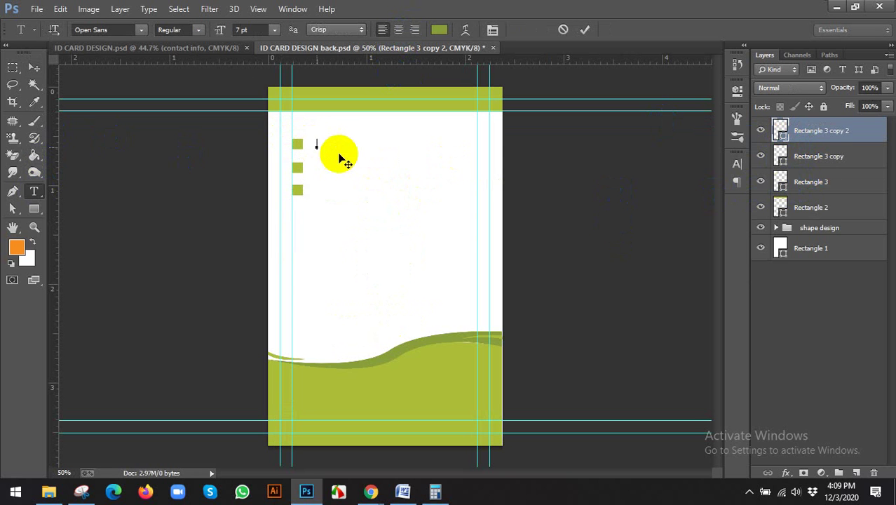
key("ctrl+v")
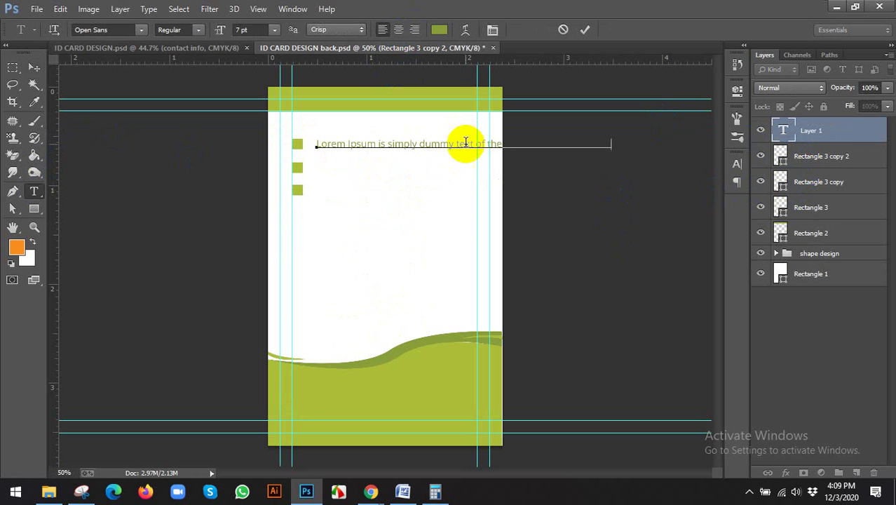
left_click_drag(474, 146, 603, 164)
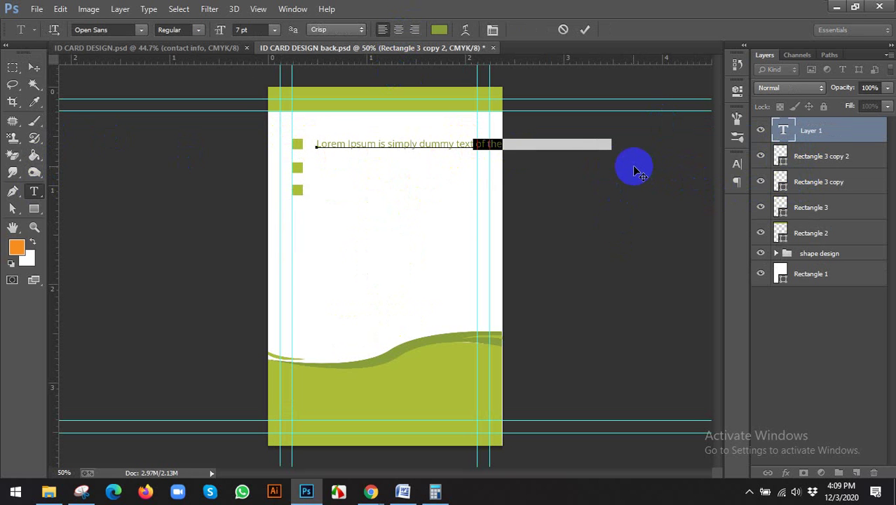
key("BackSpace")
left_click(34, 68)
scroll(378, 134, "up", 2)
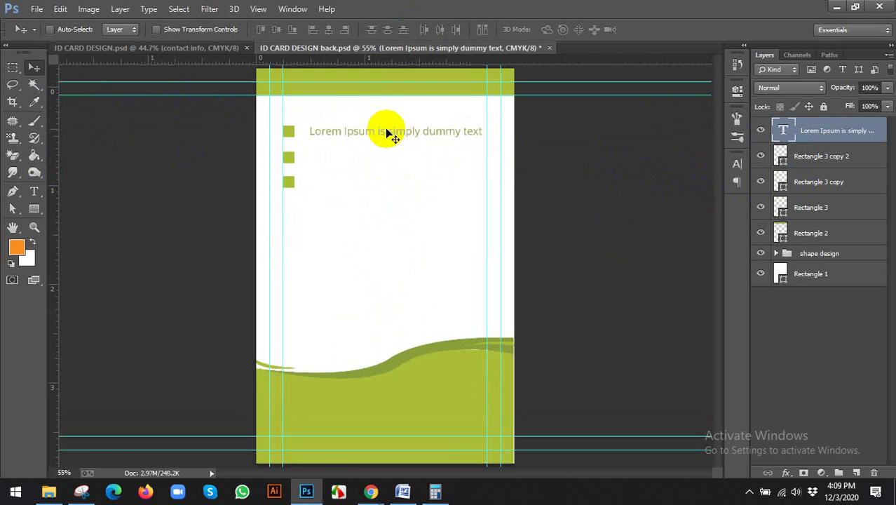
mouse_move(363, 134)
left_mouse_down()
mouse_move(350, 130)
mouse_move(358, 134)
left_mouse_up()
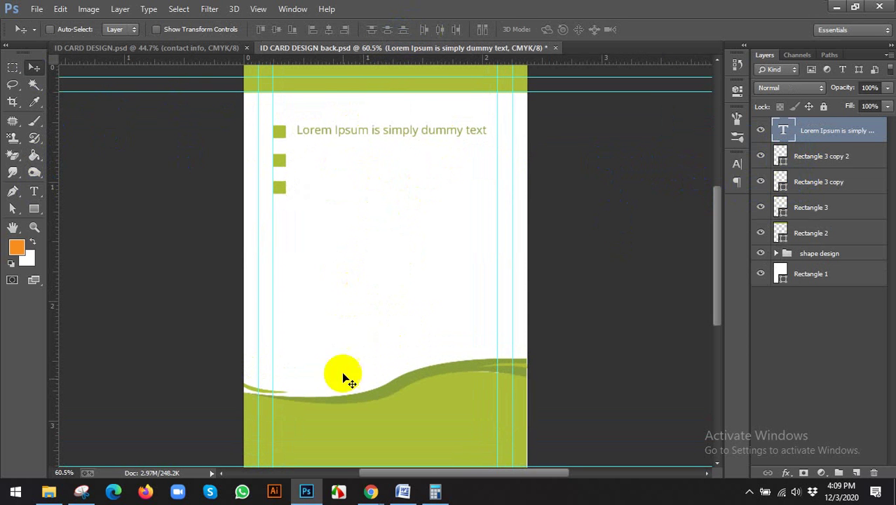
Step: View the reference ID Card page in Chrome, then return to Photoshop
mouse_move(370, 494)
left_click(330, 450)
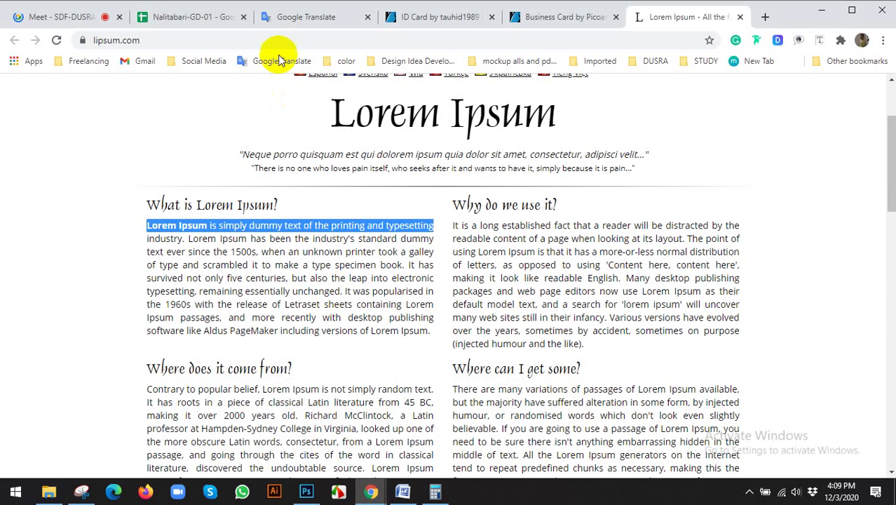
left_click(429, 21)
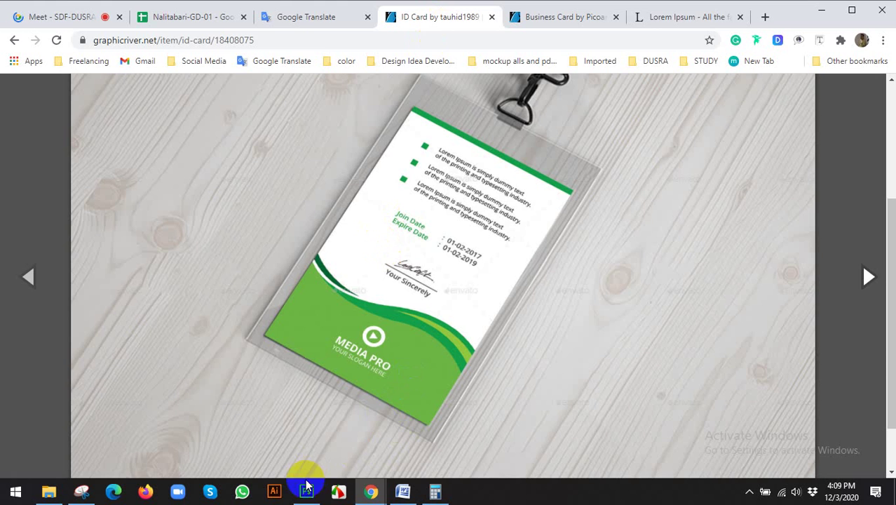
left_click(306, 492)
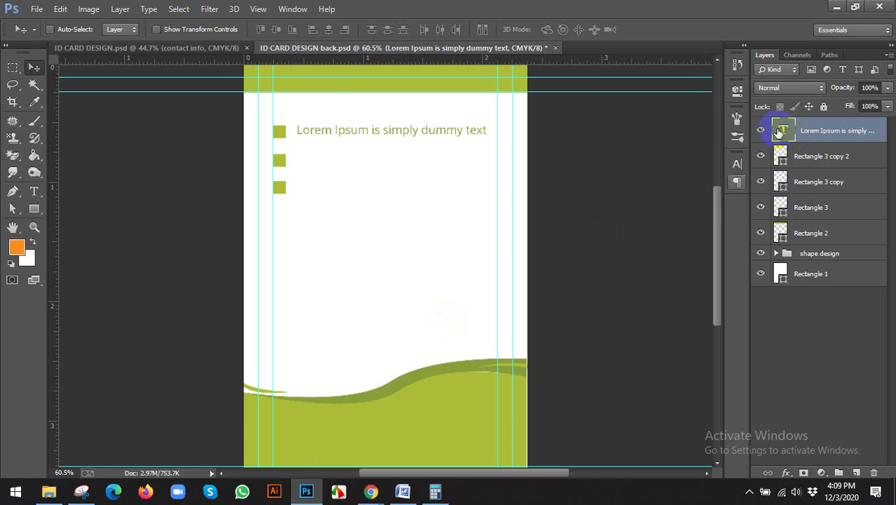
Step: Recolor the Lorem Ipsum line to a near-black text colour
double_click(780, 131)
left_click(439, 29)
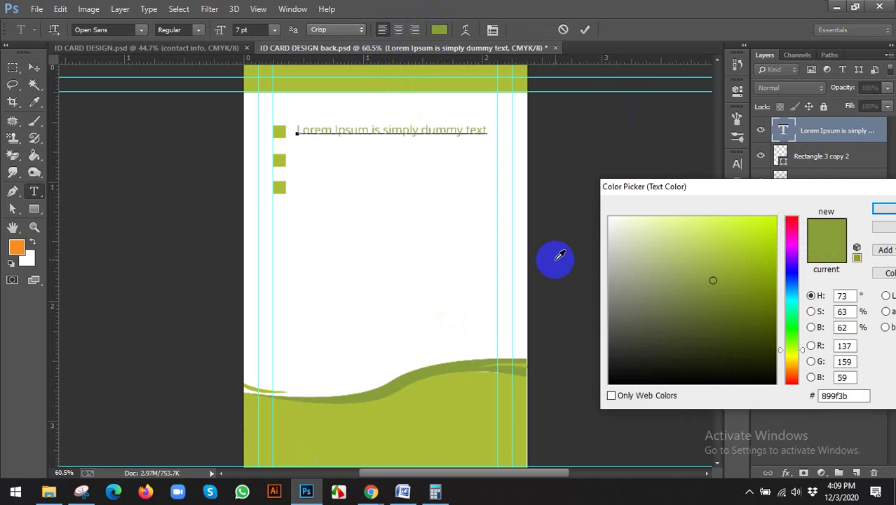
left_click(611, 362)
left_click(885, 209)
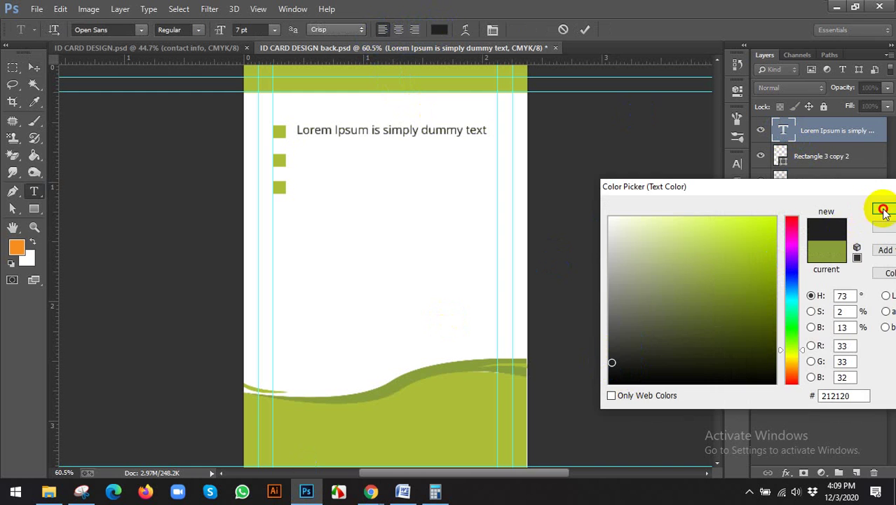
left_click(46, 67)
Step: Copy the line beside the second and third squares, then group the text and square layers
left_click_drag(350, 136, 350, 165)
left_click_drag(350, 166, 350, 194)
mouse_move(382, 499)
left_click(335, 449)
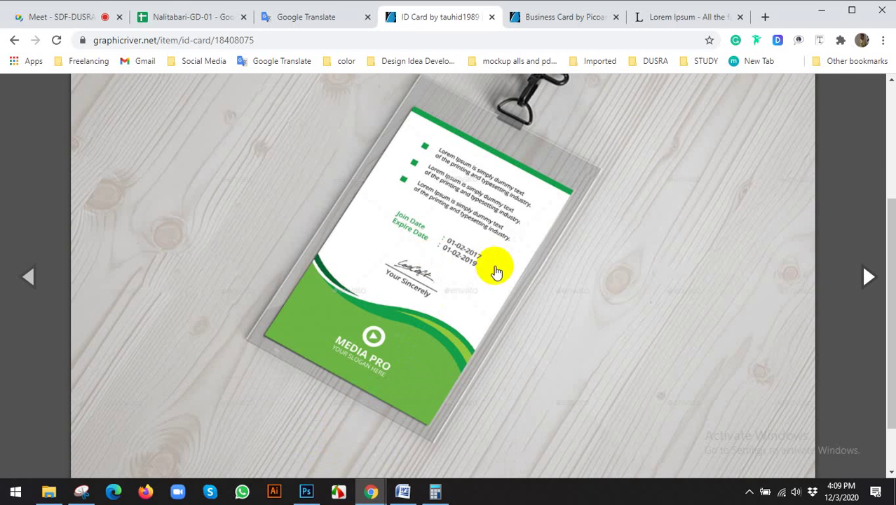
left_click(306, 491)
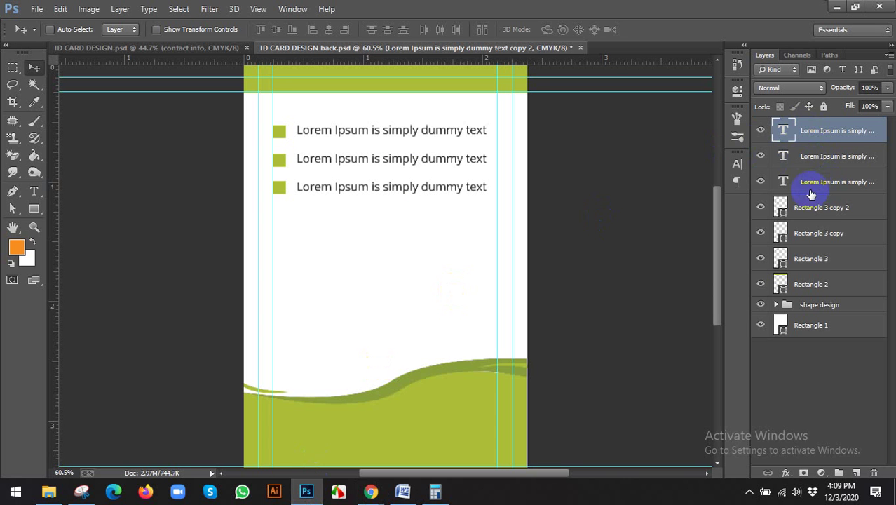
left_click(798, 285, "shift")
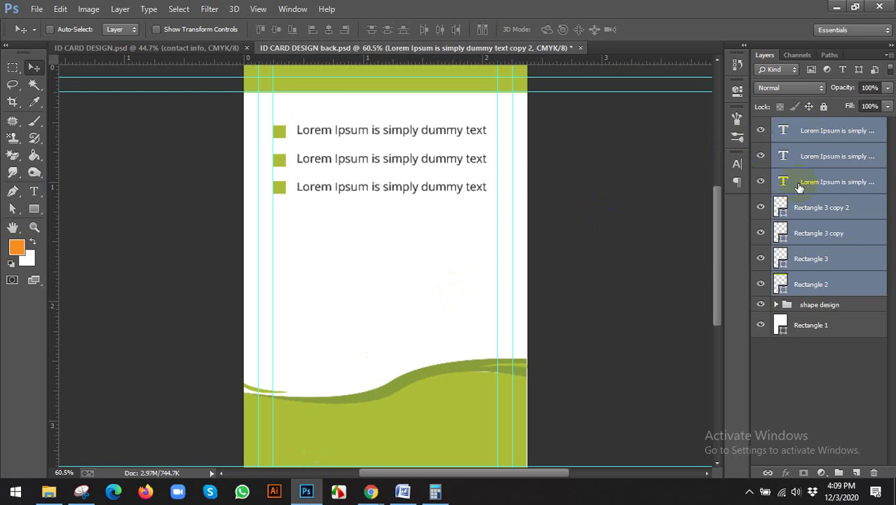
key("ctrl+g")
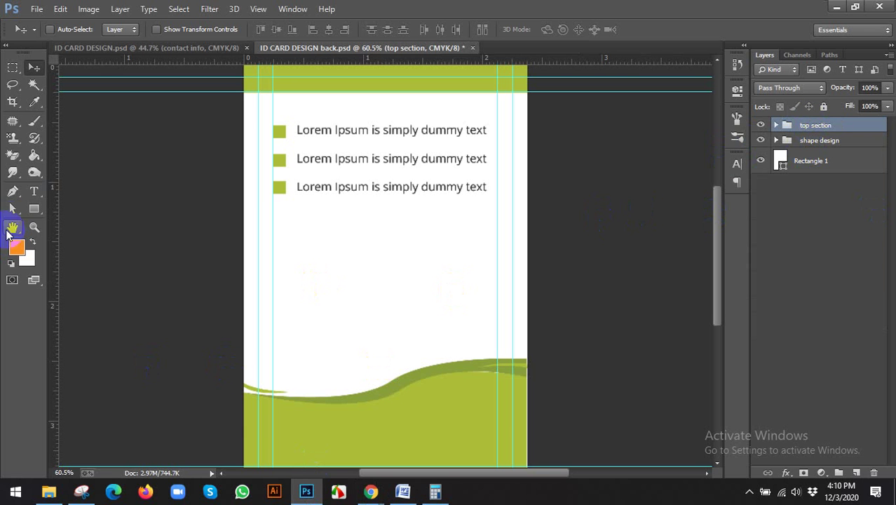
left_click(31, 195)
Step: Add 'Join Date: 12-03-2020' below the bullets and center it horizontally on the card
left_click(331, 244)
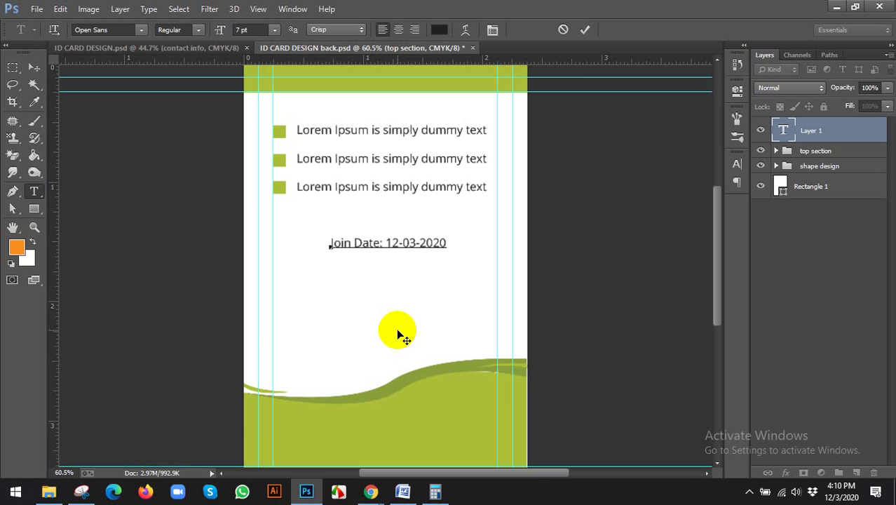
left_click(34, 67)
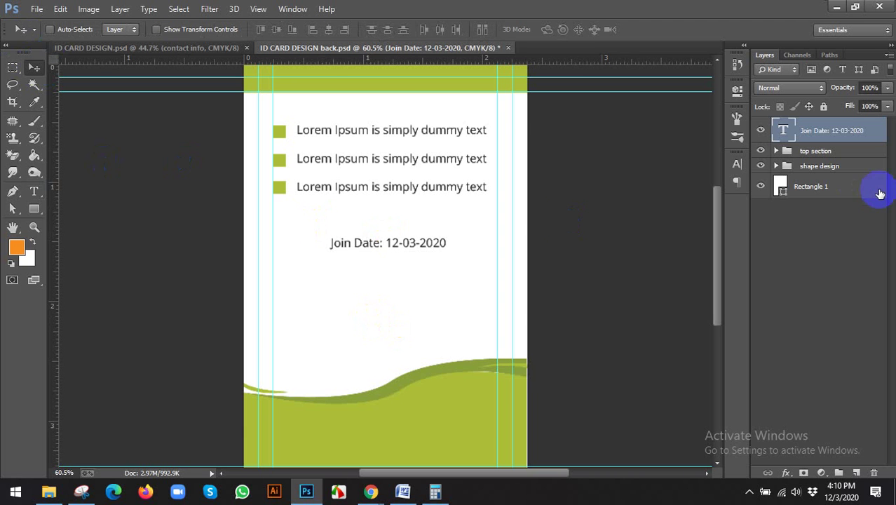
left_click(832, 194, "ctrl")
left_click(325, 31)
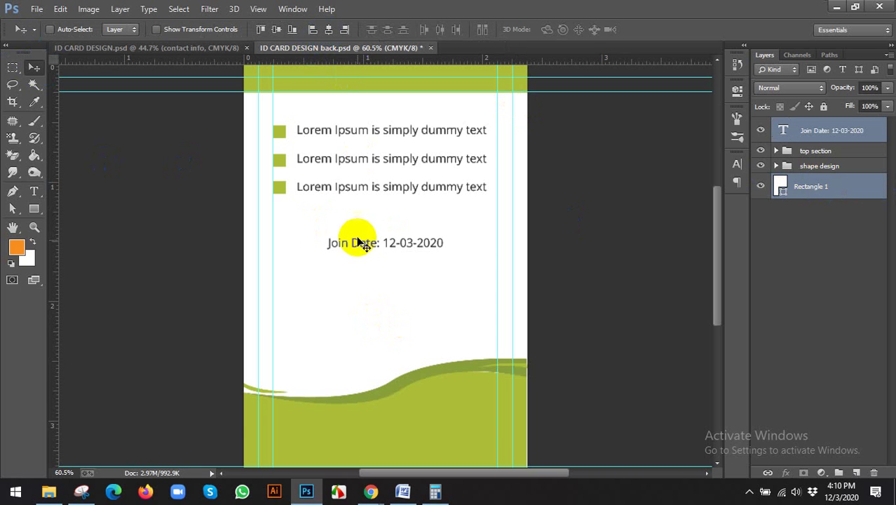
left_click(784, 130)
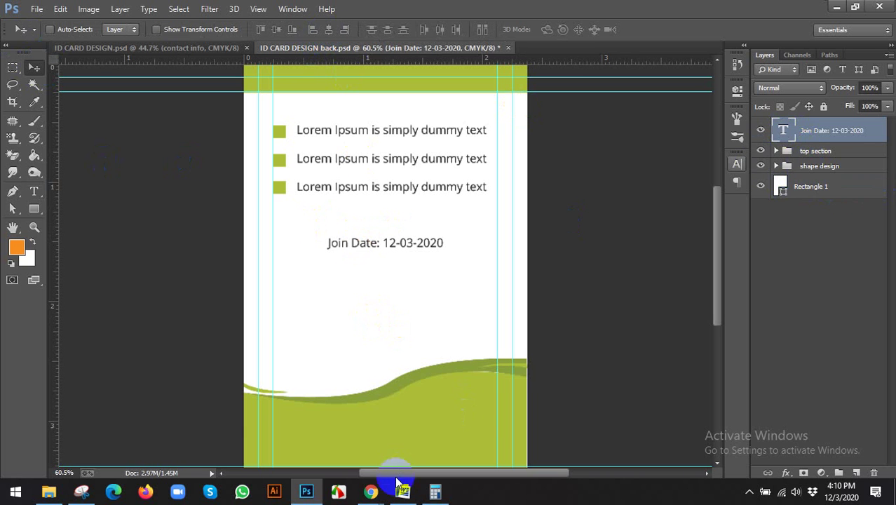
Step: Compare the back card against the reference ID card design in the browser
mouse_move(370, 491)
mouse_move(352, 447)
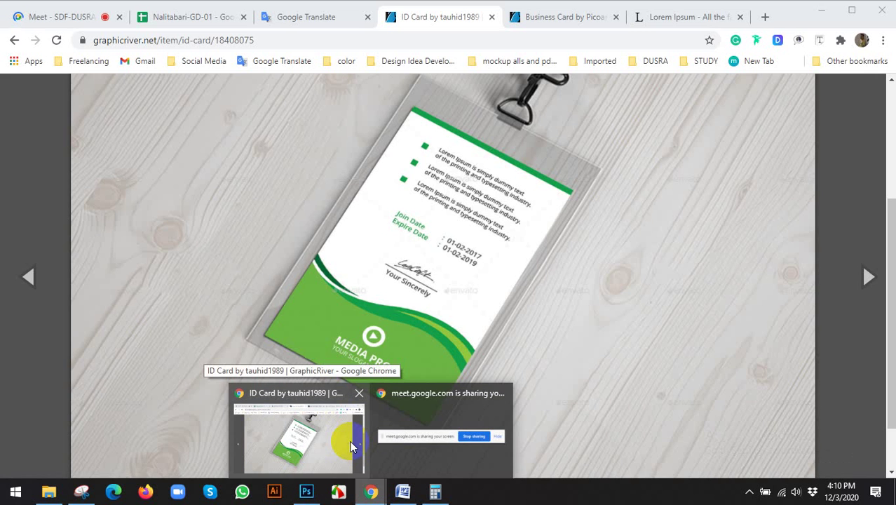
left_click(350, 444)
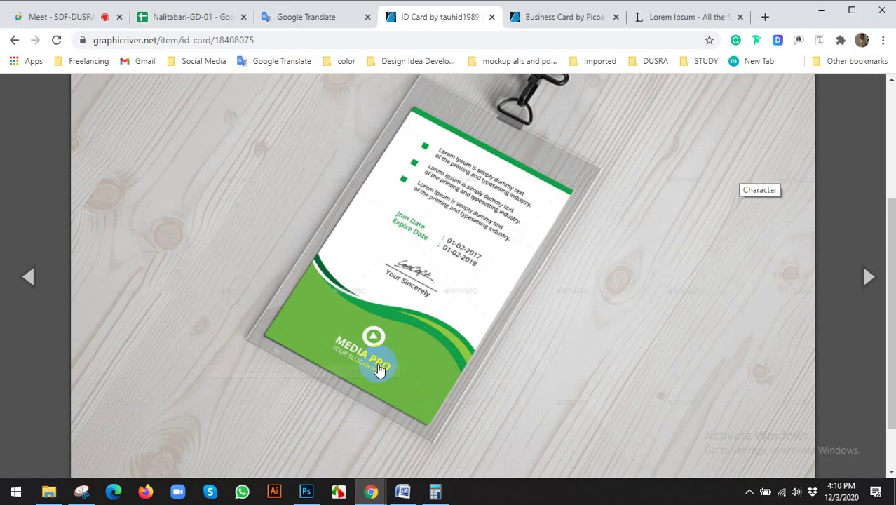
left_click(307, 490)
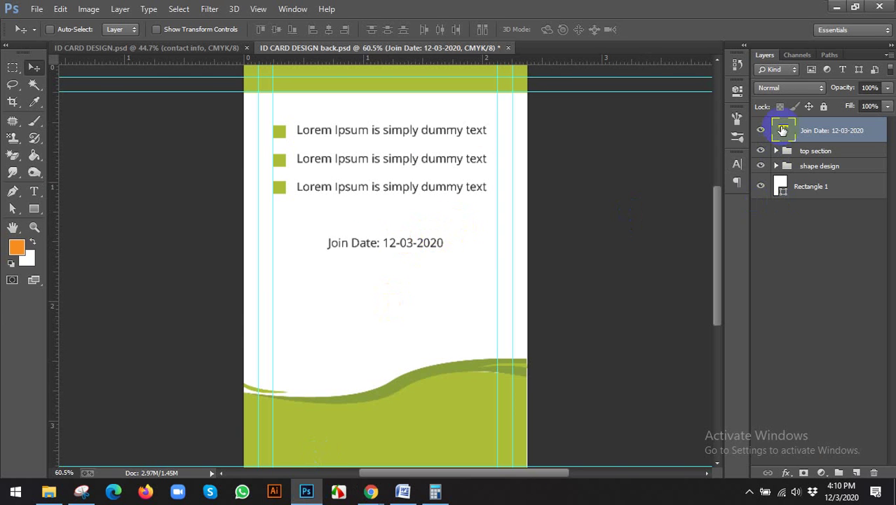
Step: Color the 'Join Date' words green, sampled from the top band
double_click(783, 131)
left_click(377, 250)
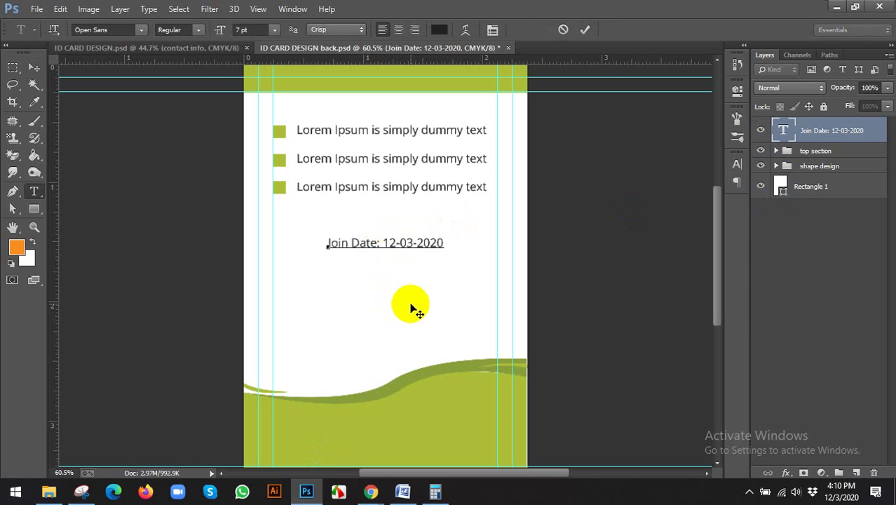
left_click(395, 243)
left_click_drag(381, 242, 244, 245)
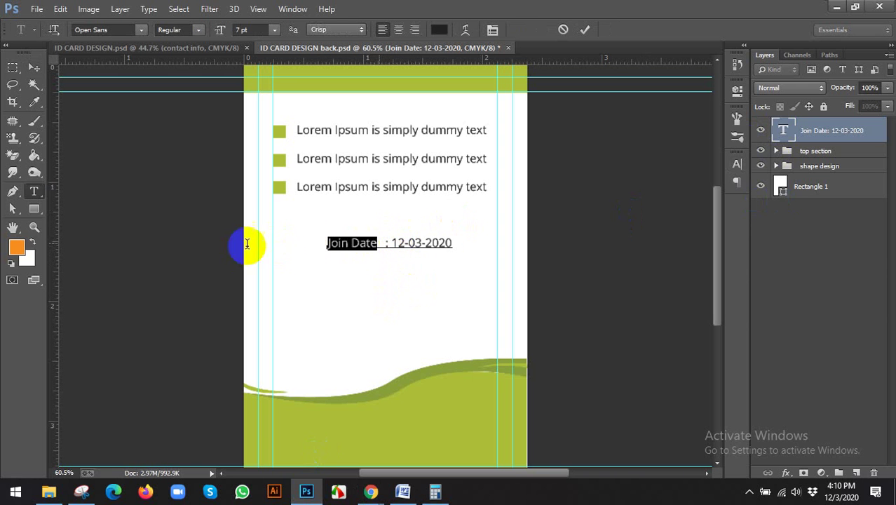
left_click(357, 67)
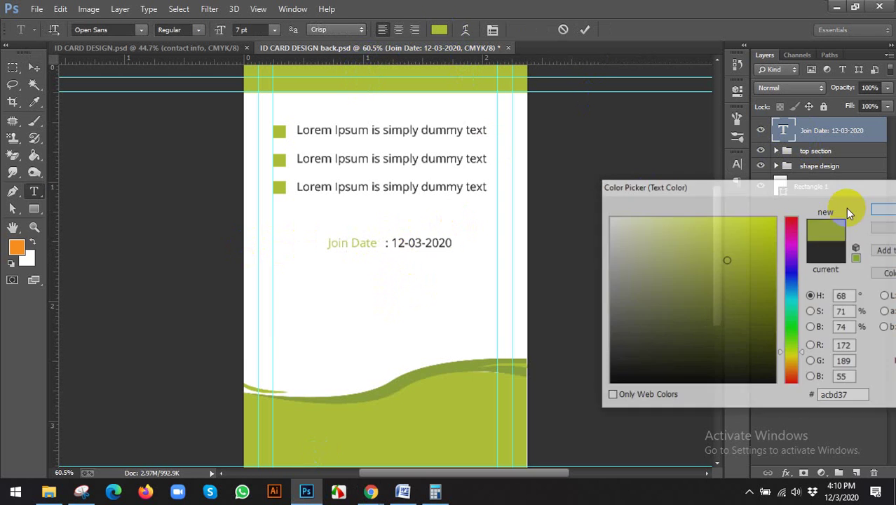
left_click(882, 208)
left_click(33, 66)
Step: Duplicate the date line below and retype its label as 'Expire Date'
left_click_drag(381, 241, 380, 261)
double_click(783, 132)
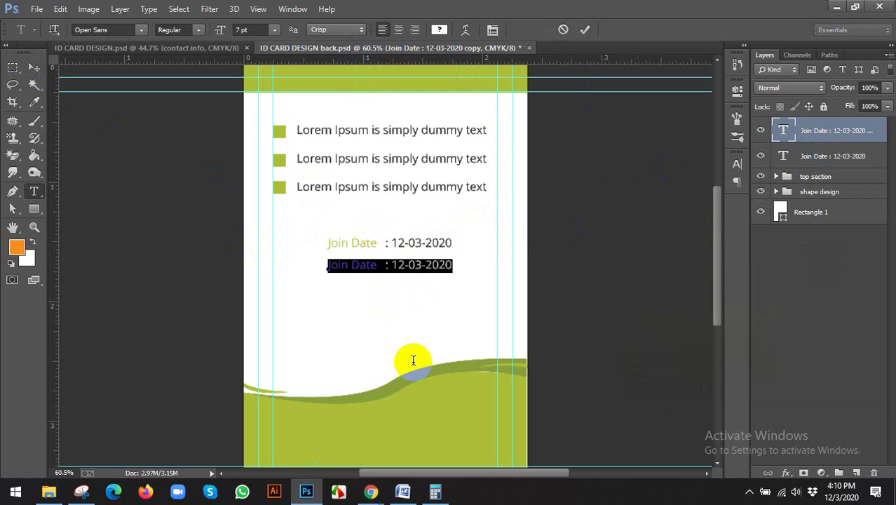
mouse_move(370, 491)
left_click(306, 463)
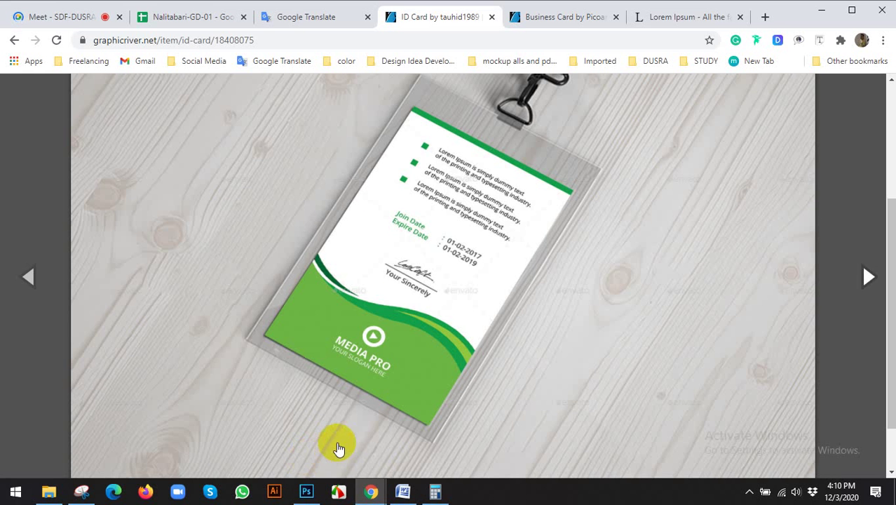
left_click(312, 495)
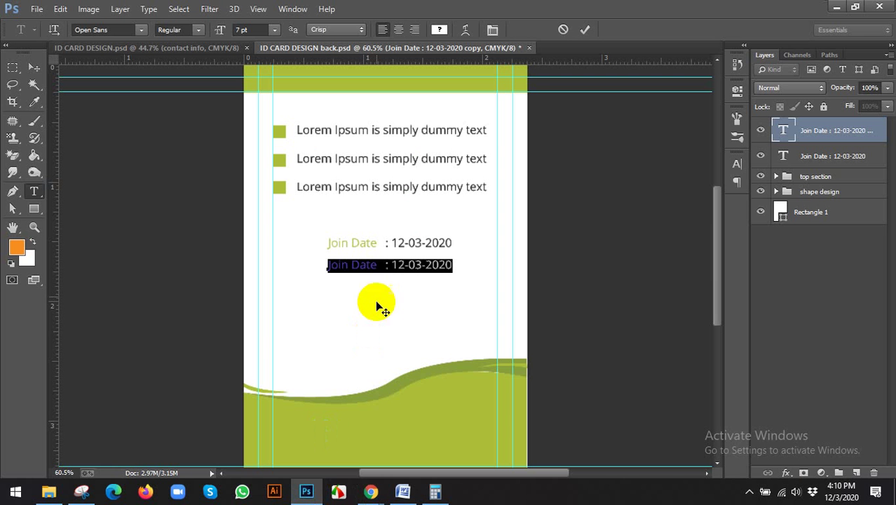
left_click_drag(374, 265, 211, 272)
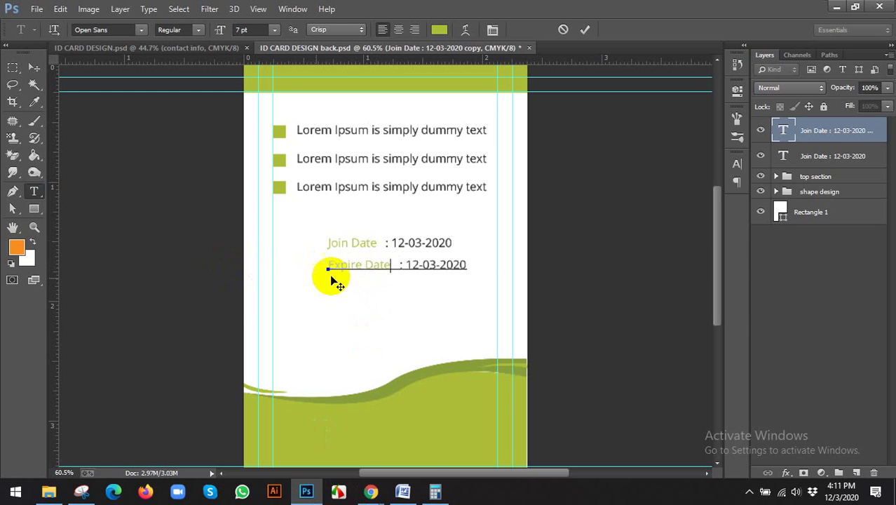
left_click(34, 67)
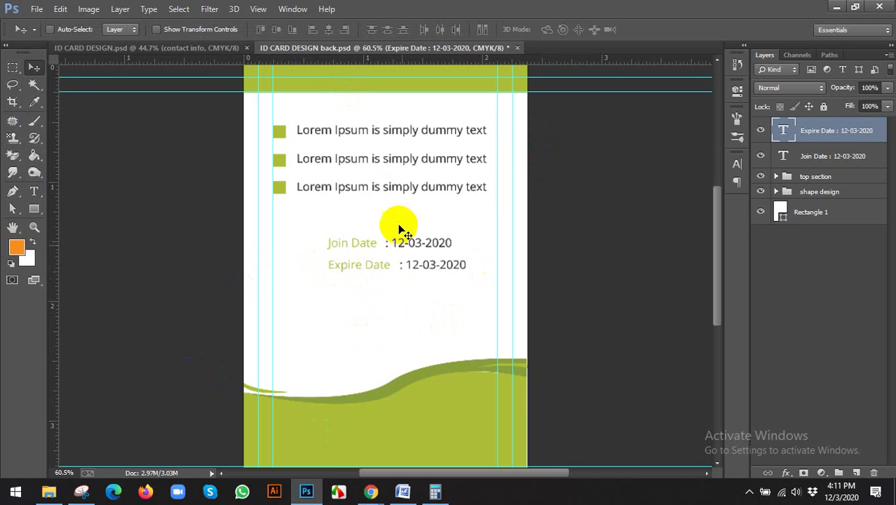
Step: Check the reference ID card design in the browser, then return to Photoshop
left_click(372, 491)
left_click(348, 437)
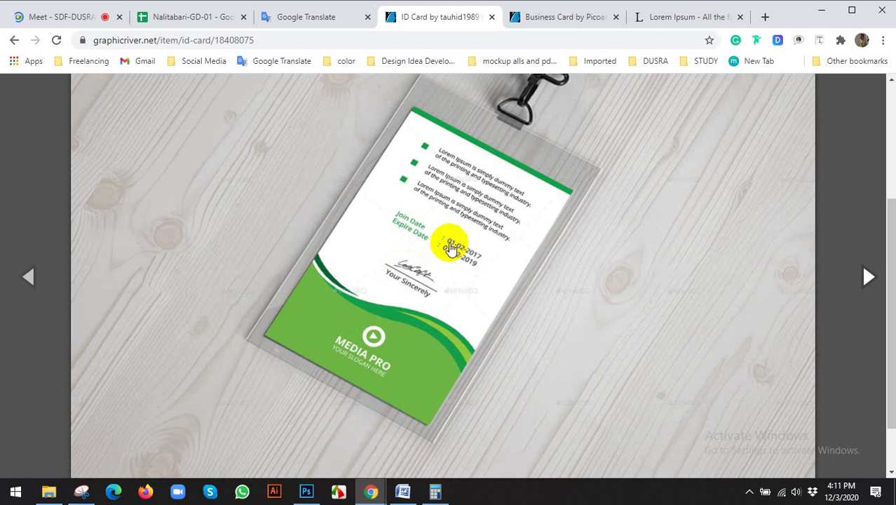
left_click(307, 489)
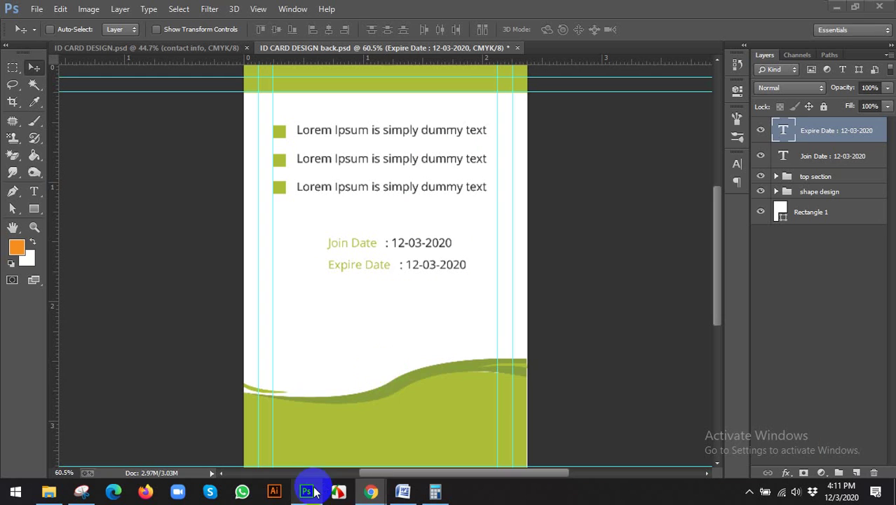
Step: Add spaces before the Join Date colon so it lines up with Expire Date's
double_click(784, 130)
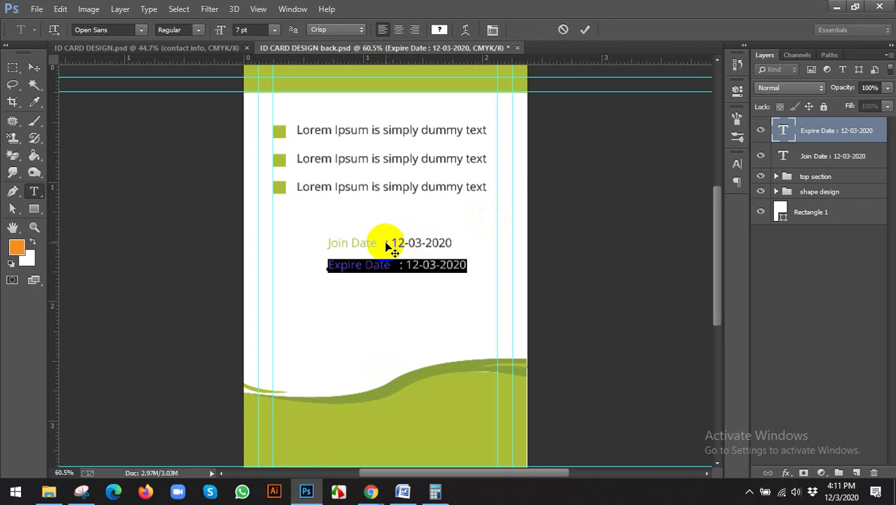
left_click(399, 266)
left_click(790, 133)
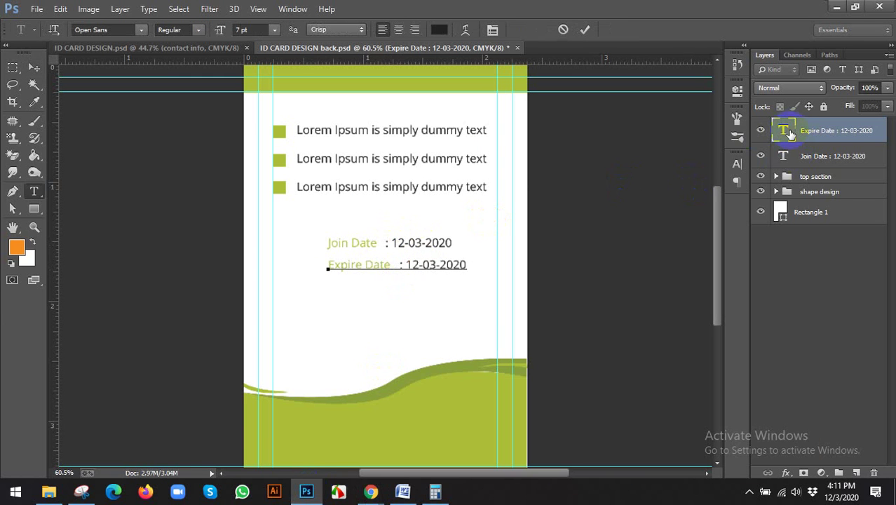
double_click(783, 155)
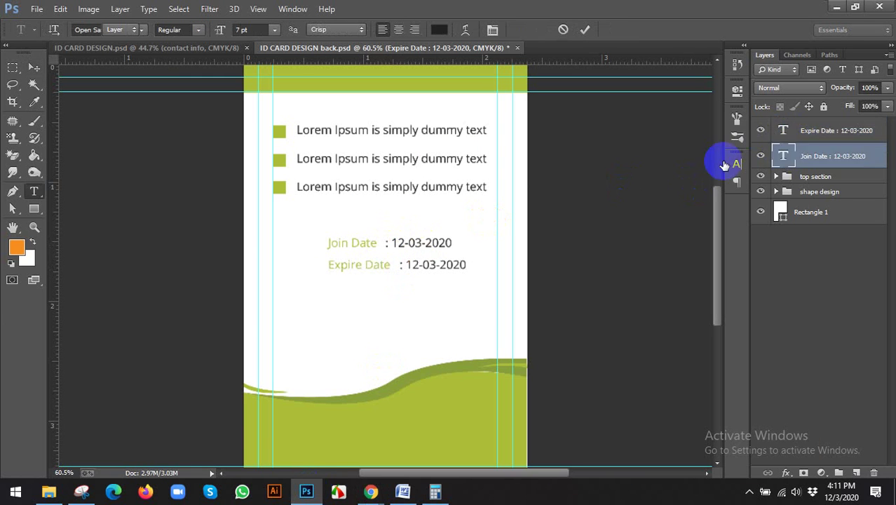
left_click(386, 244)
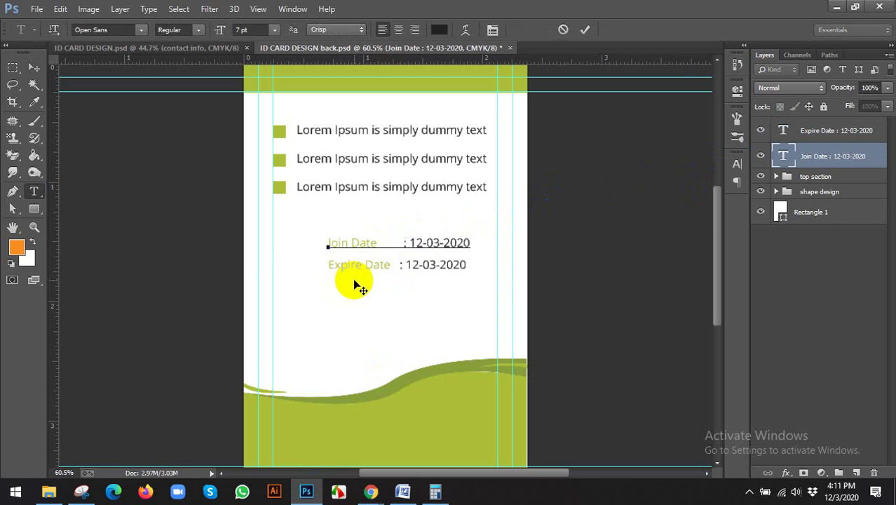
left_click(584, 30)
key("v")
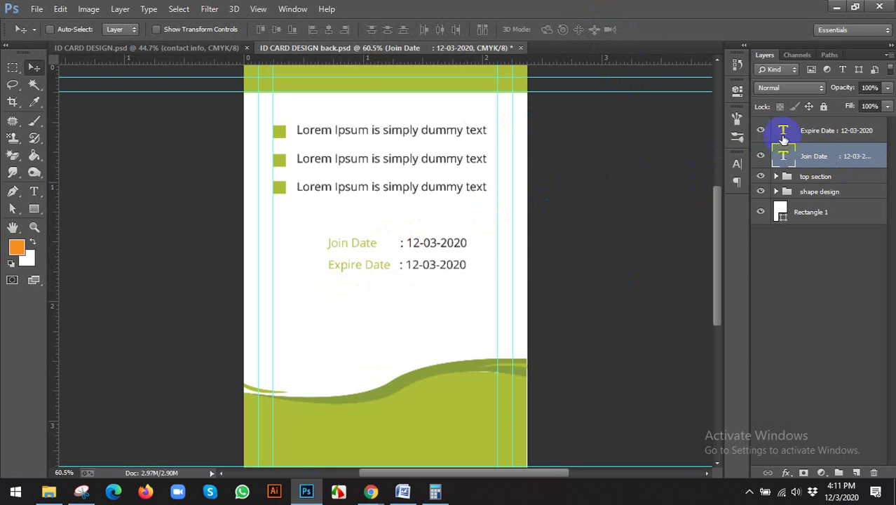
Step: Change the expiry date to 12-03-2030 and move the Expire Date layer below Join Date
double_click(783, 133)
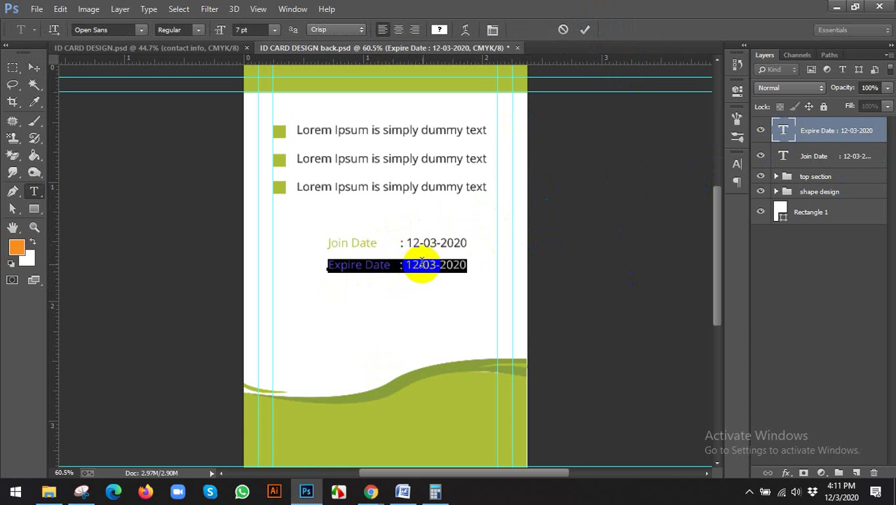
left_click(463, 264)
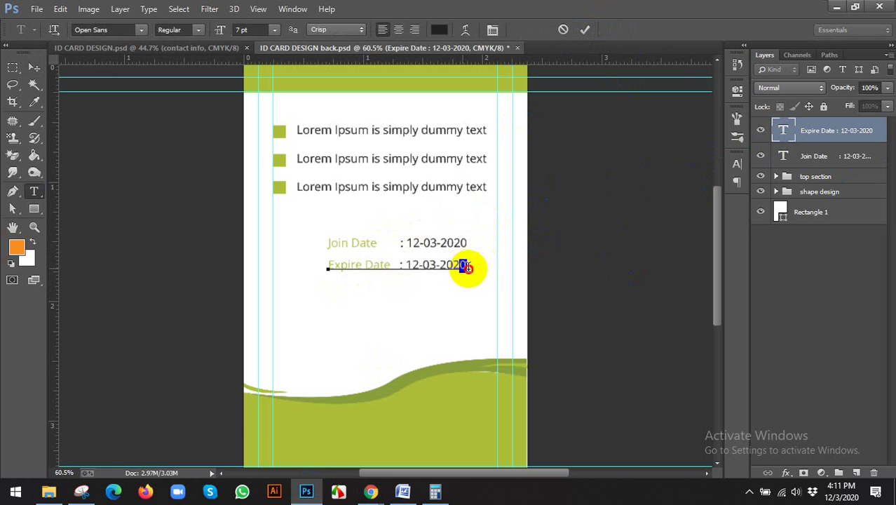
left_click_drag(468, 268, 505, 275)
key("Delete")
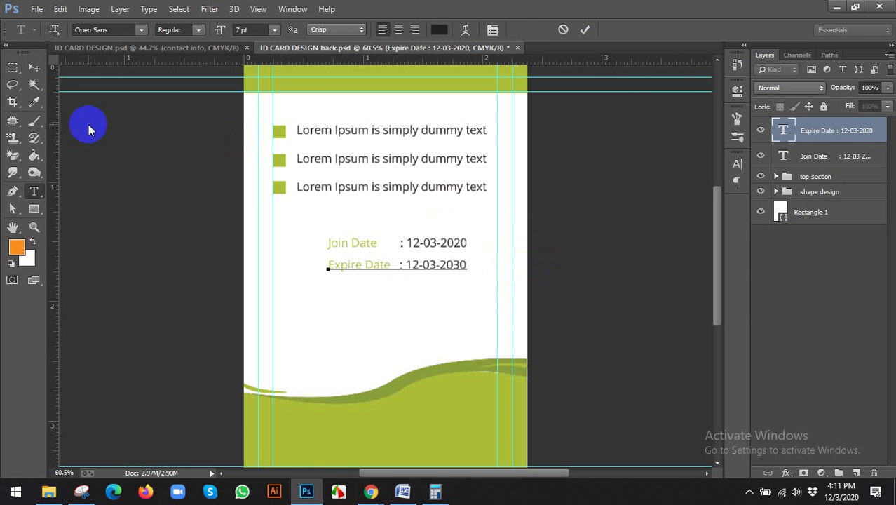
left_click(33, 67)
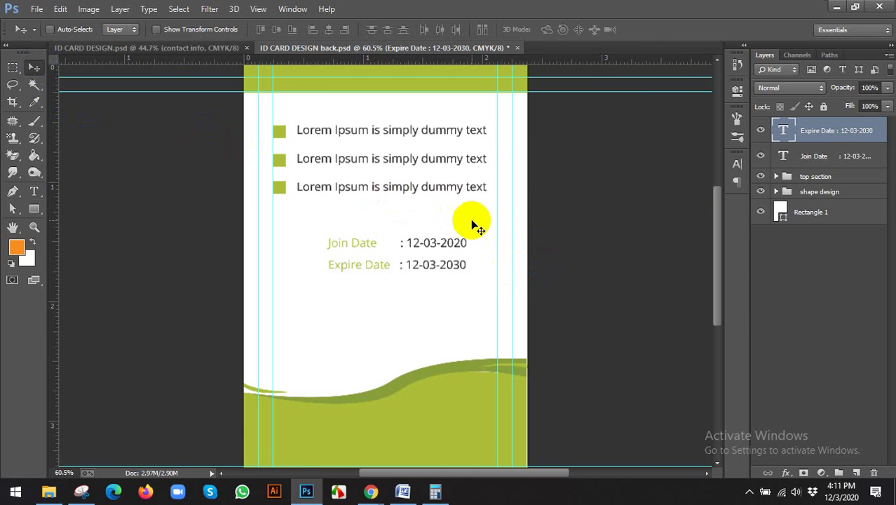
left_click_drag(817, 132, 815, 146)
Step: Rename the date layers 'join date' and 'expire date'
double_click(813, 131)
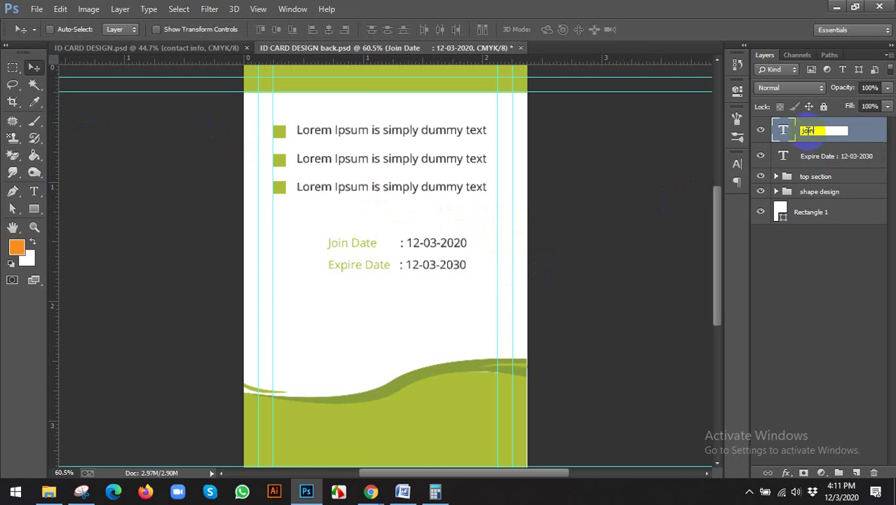
key("Return")
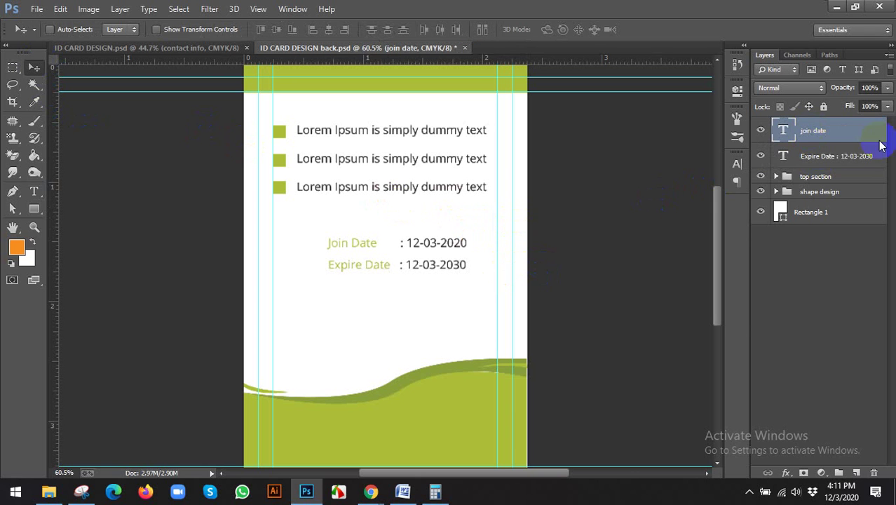
double_click(850, 157)
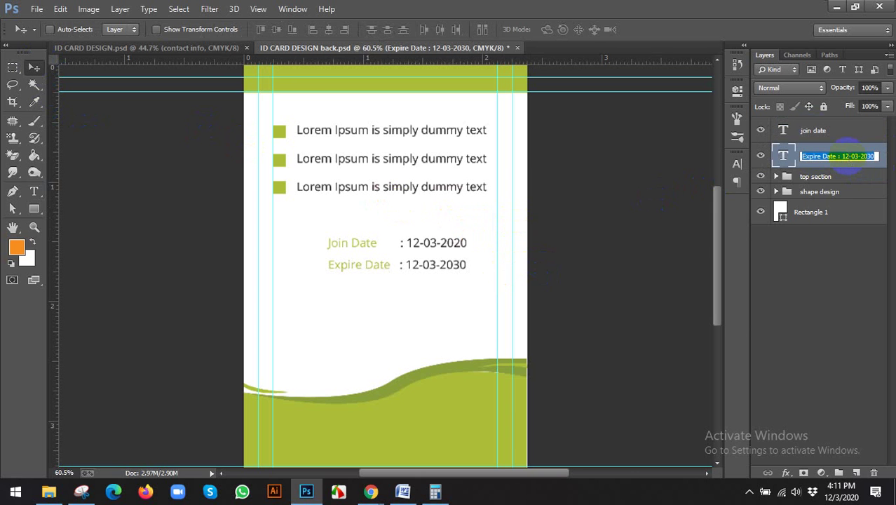
type("expire dat")
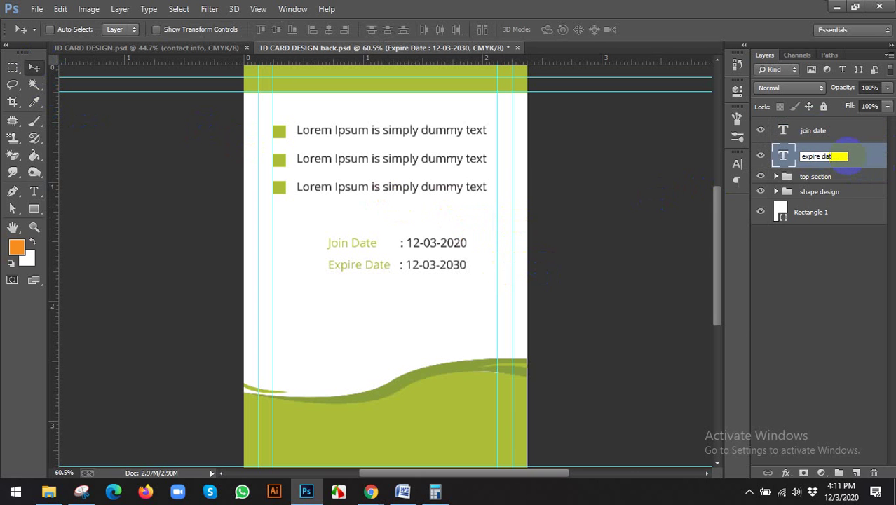
type("e")
key("Return")
Step: Group both date layers and name the group 'join expire'
left_click(841, 142, "shift")
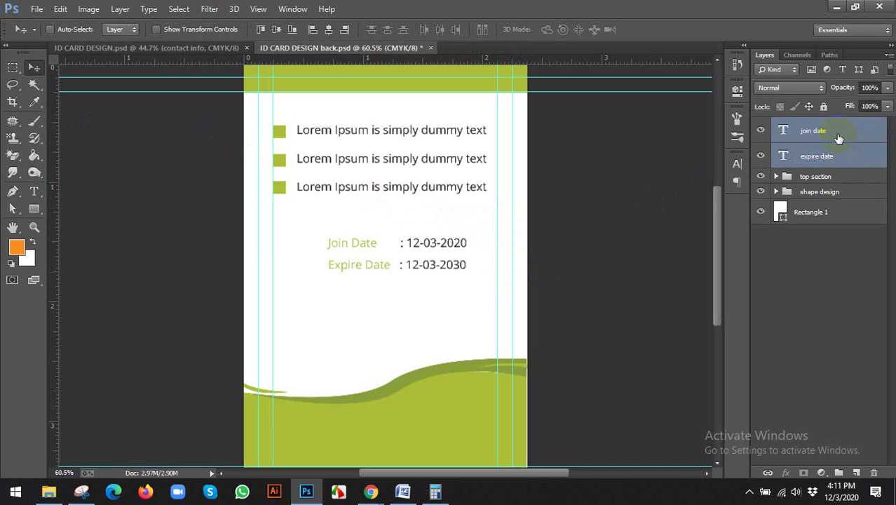
key("ctrl+g")
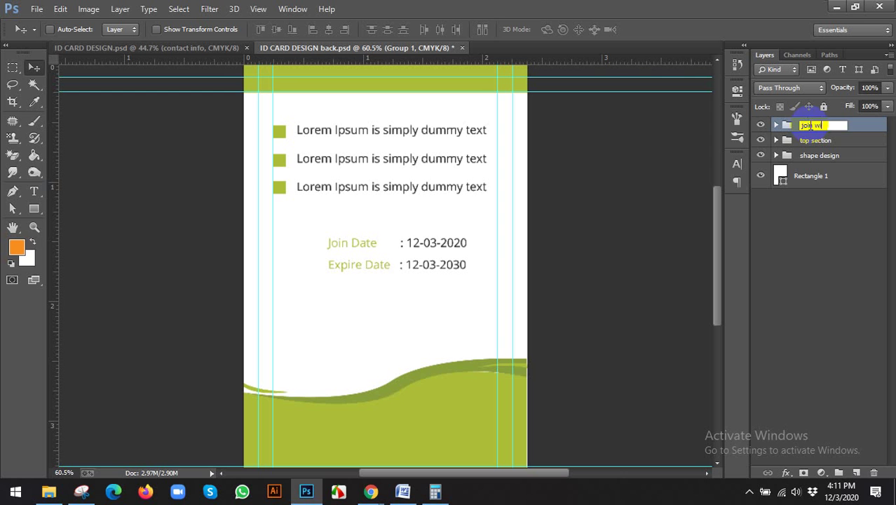
left_click(806, 127)
type("join expire")
key("Return")
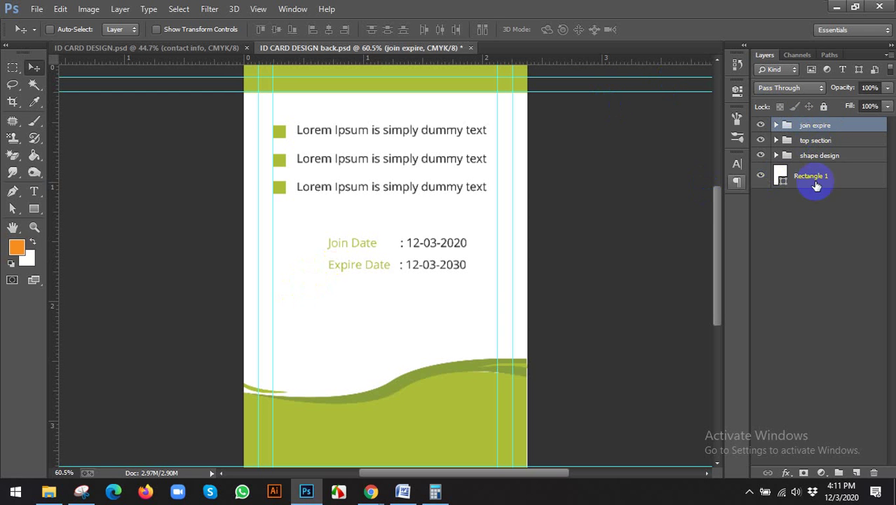
Step: Center the join expire group horizontally on the card background and compare with the reference
left_click(804, 178, "ctrl")
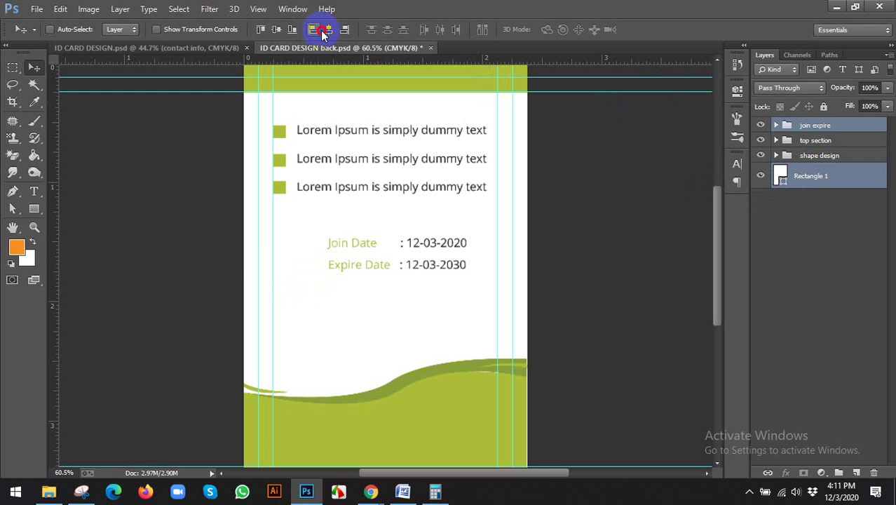
left_click(321, 32)
left_click(329, 29)
left_click(817, 130)
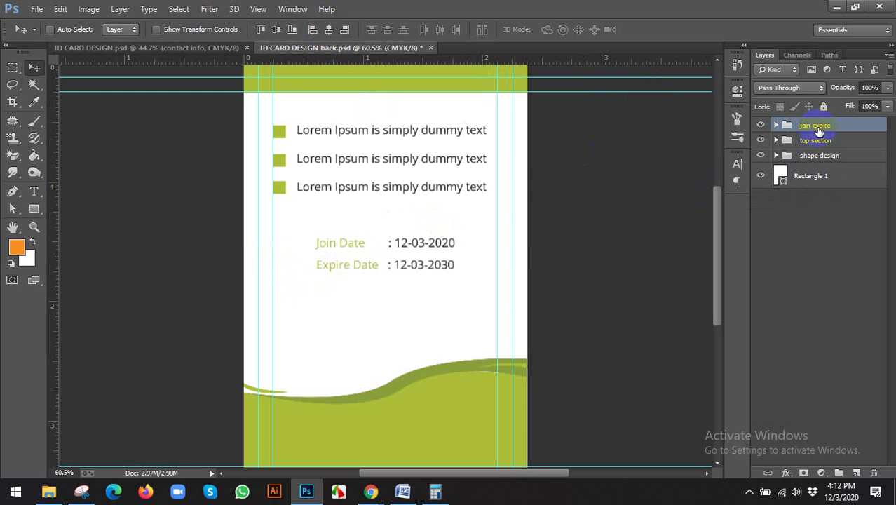
left_click(371, 491)
mouse_move(334, 453)
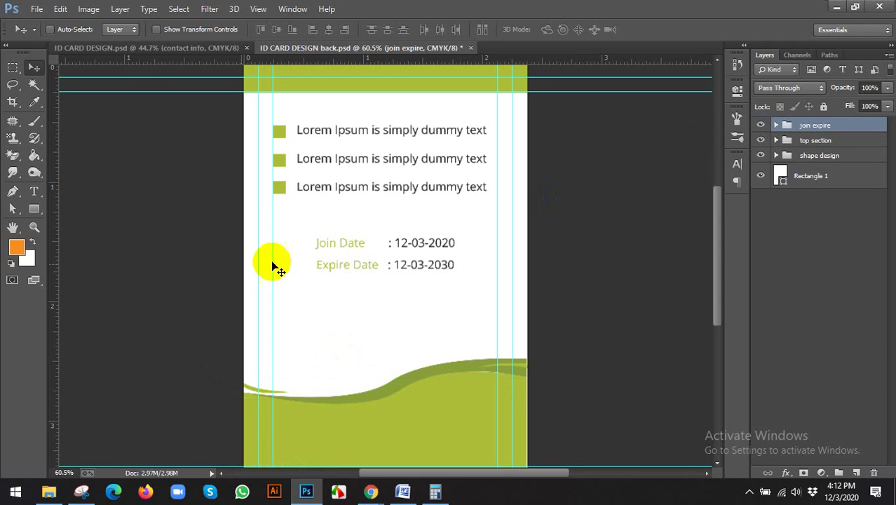
left_click(34, 192)
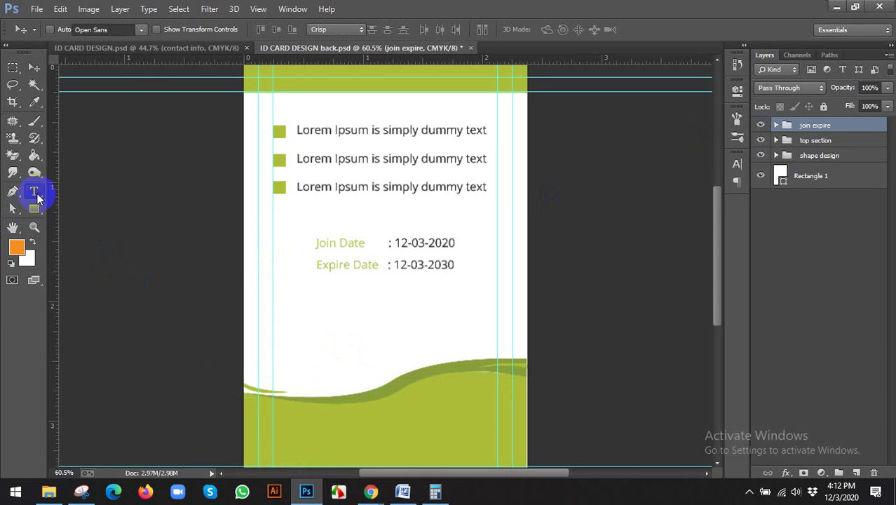
Step: Type the signature name below the dates in SignPainter HouseScript at 10 pt
left_click(344, 319)
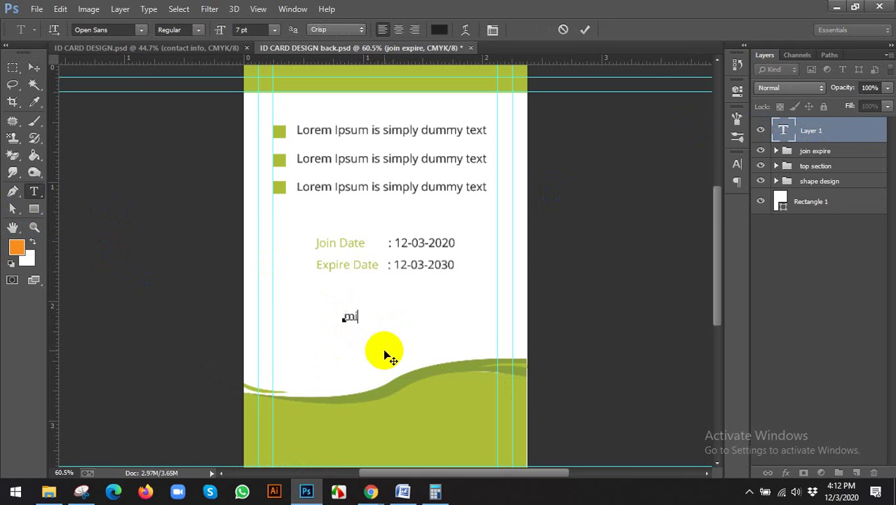
key("ctrl+a")
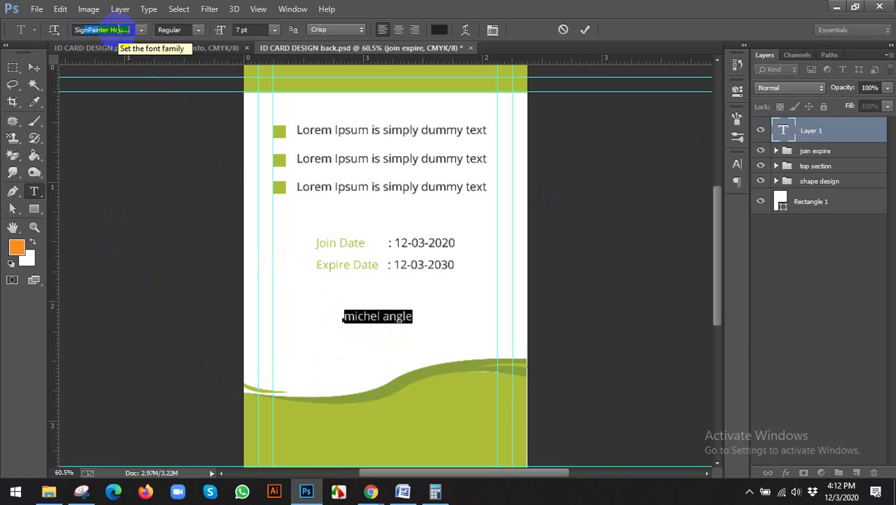
key("Return")
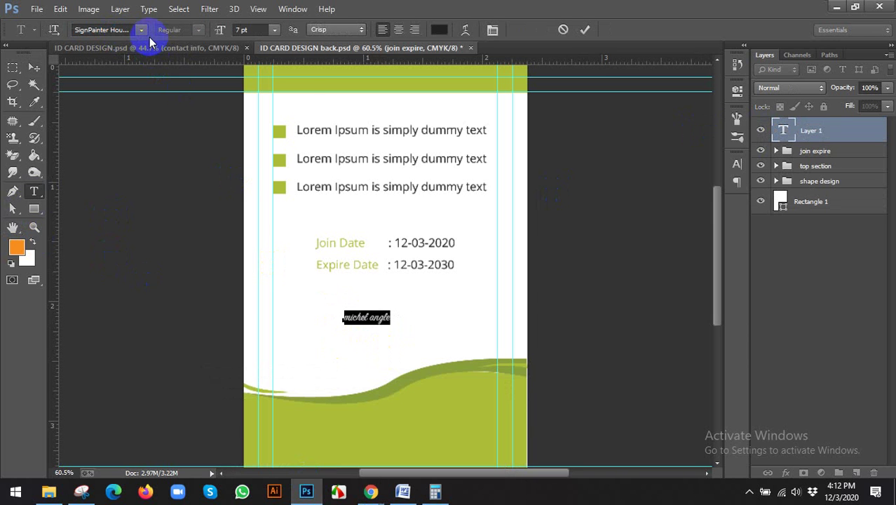
left_click(142, 30)
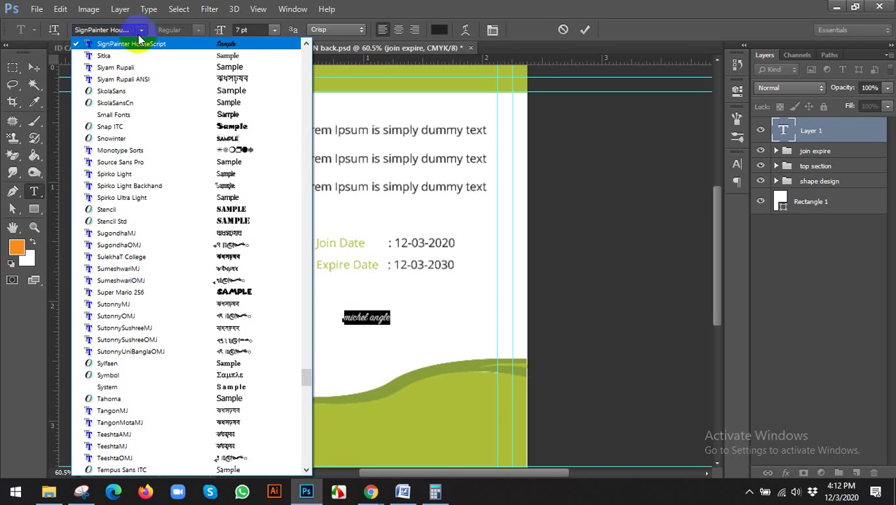
left_click(141, 29)
left_click(242, 30)
key("Up")
key("Up")
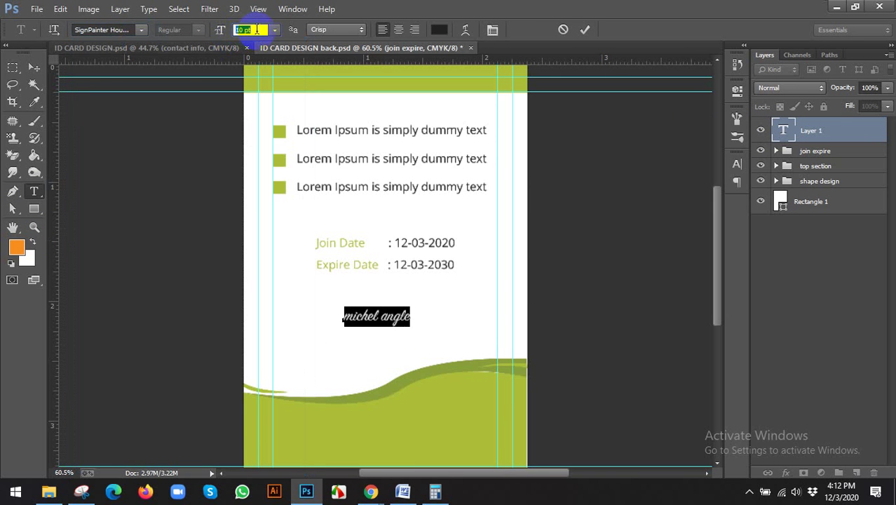
left_click(34, 65)
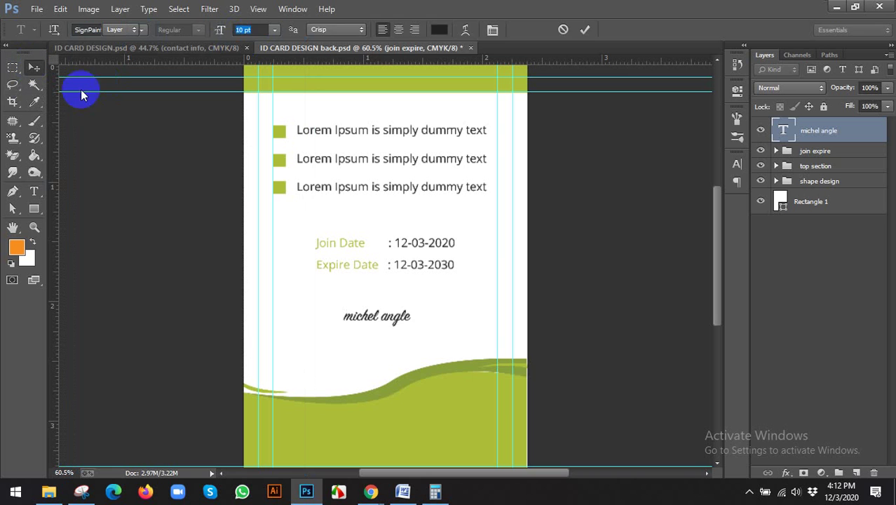
Step: Center the signature horizontally on the card and compare with the reference ID card
left_click_drag(390, 314, 399, 314)
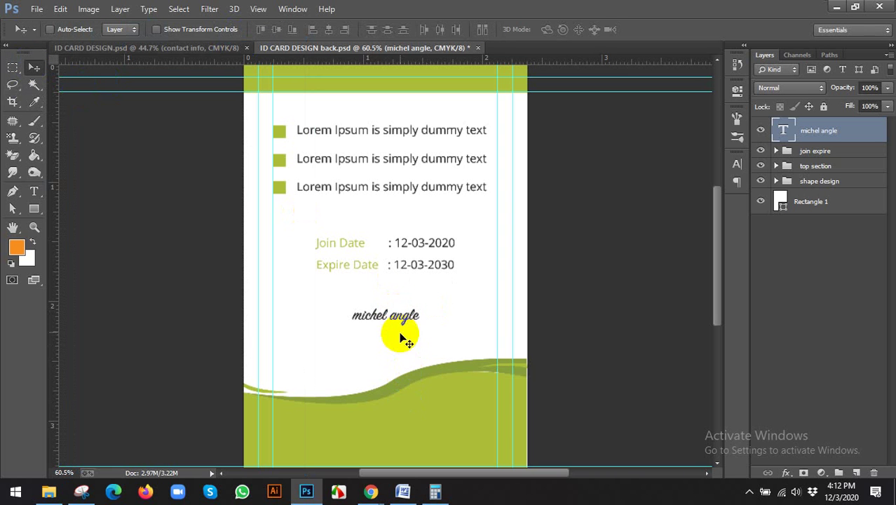
left_click(805, 216, "ctrl")
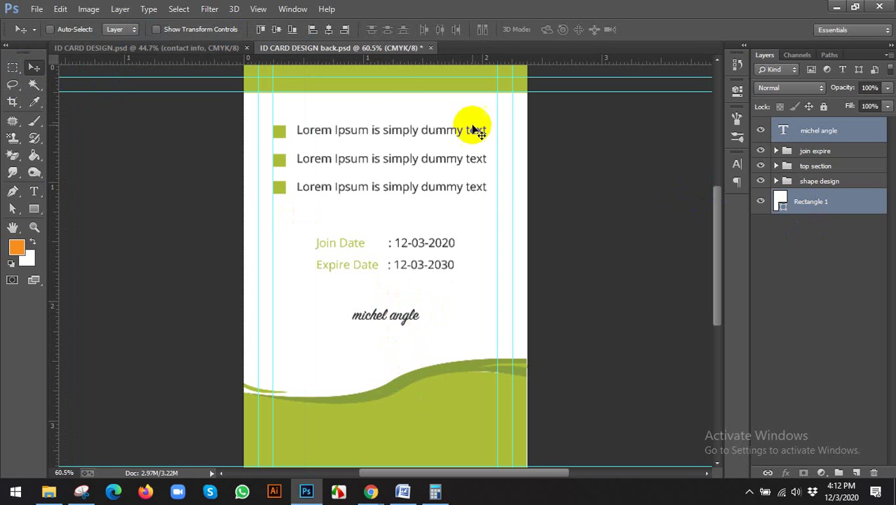
left_click(326, 29)
scroll(320, 294, "down", 2)
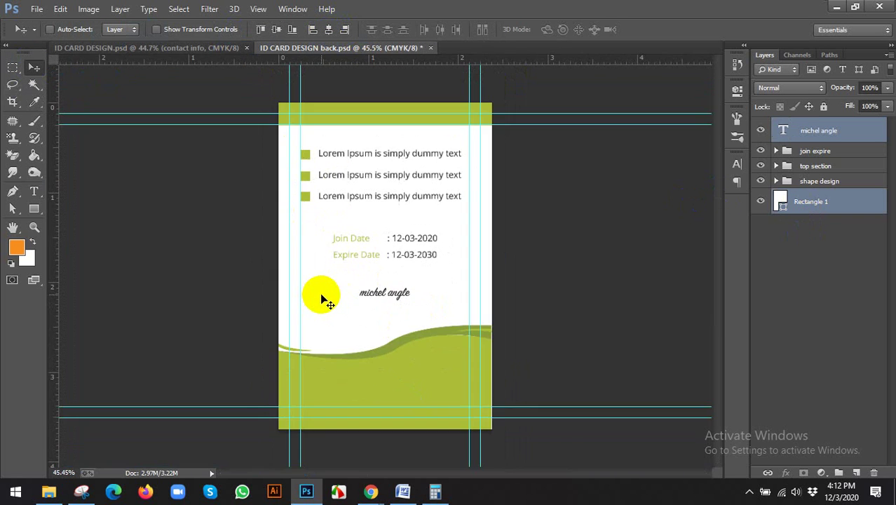
mouse_move(371, 491)
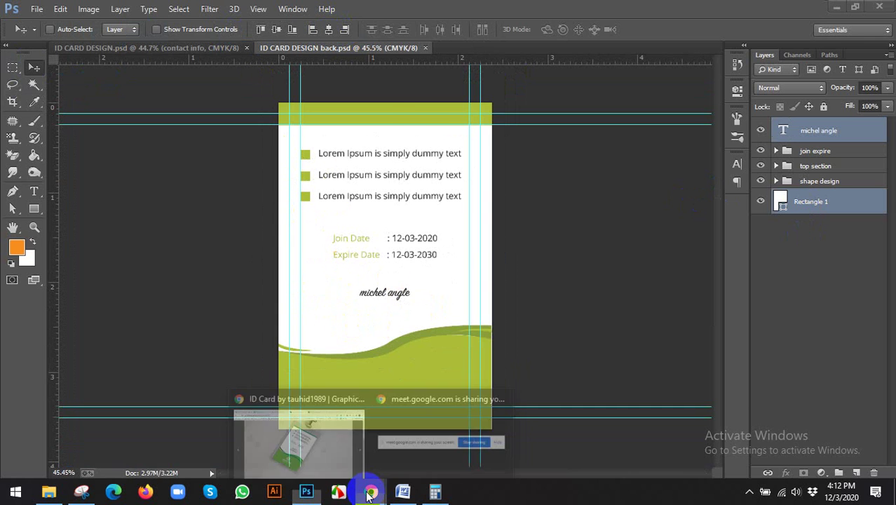
left_click(325, 452)
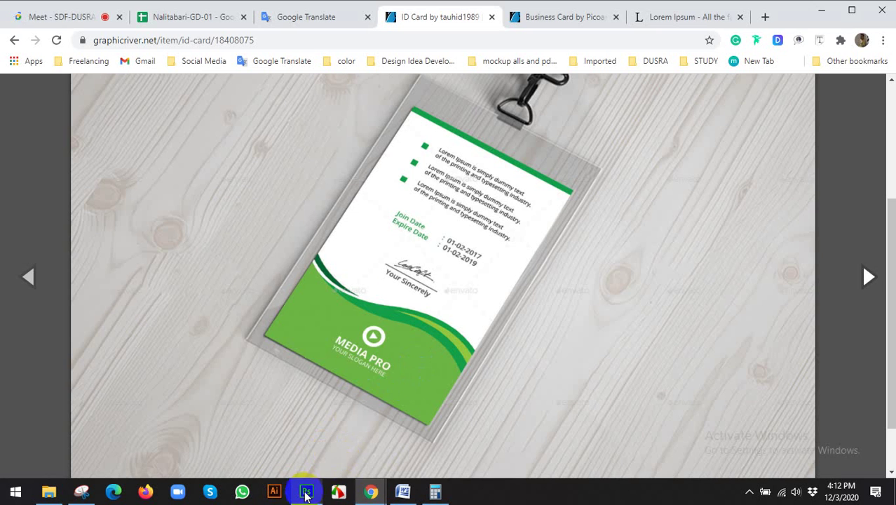
left_click(307, 491)
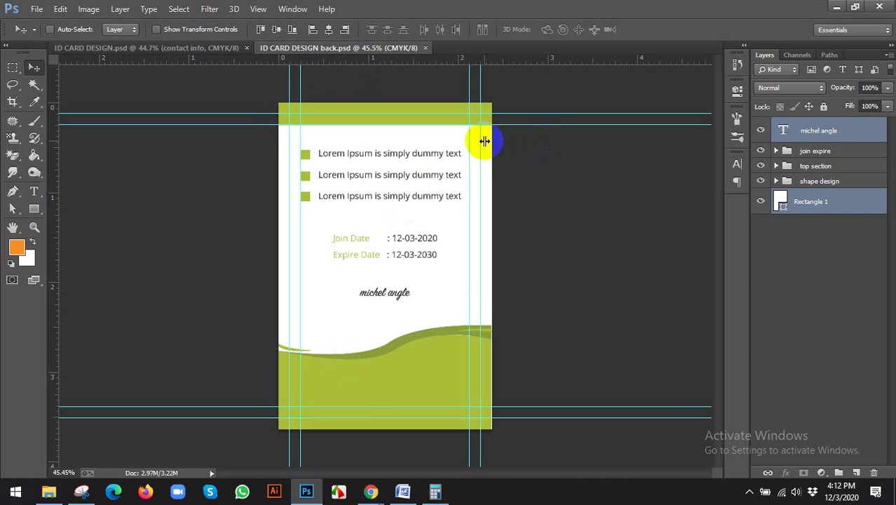
Step: Extract ID Card Mockup.zip in D:\MOCKUP into an ID Card Mockup folder
left_click(48, 491)
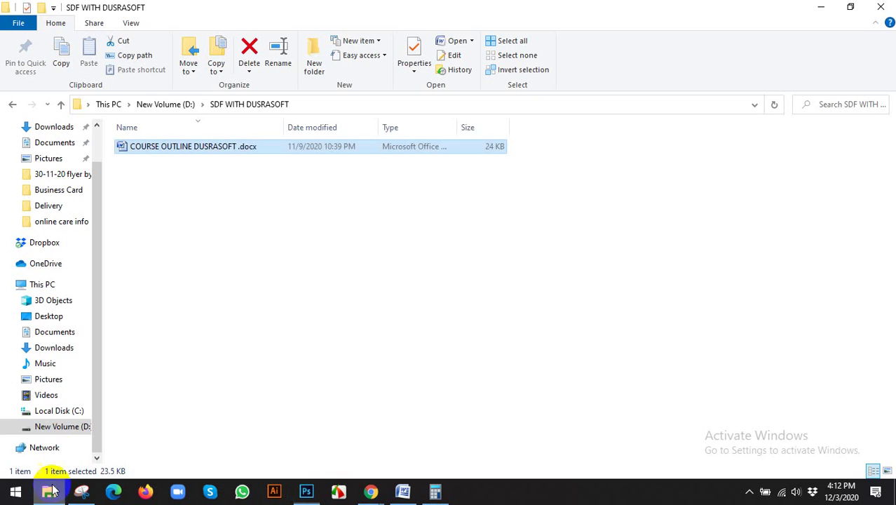
left_click(67, 427)
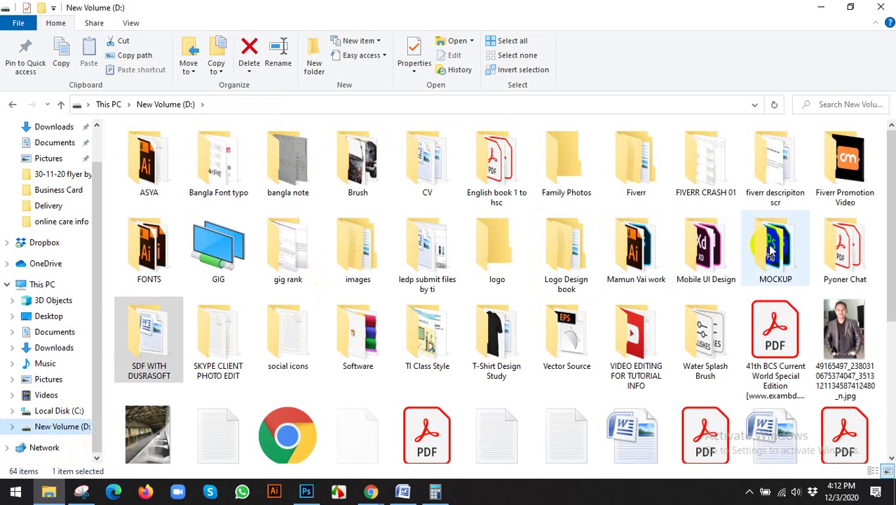
left_click(777, 242)
double_click(777, 242)
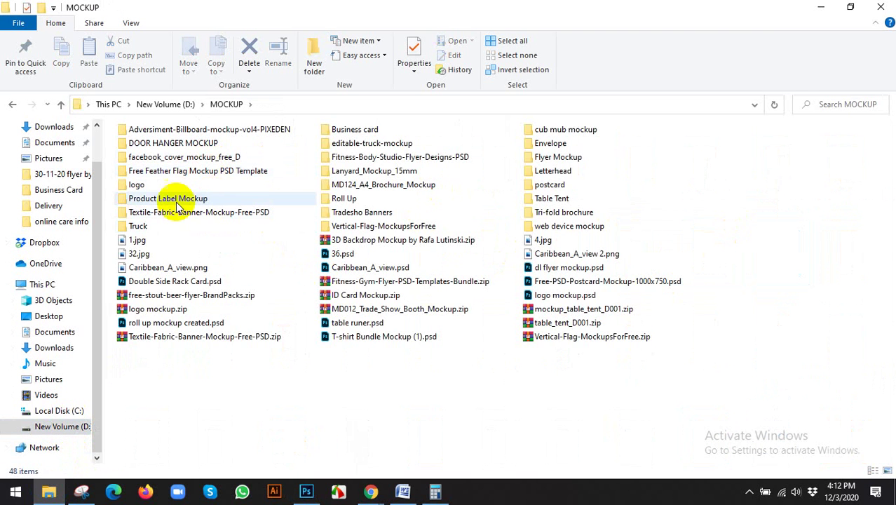
left_click(196, 199)
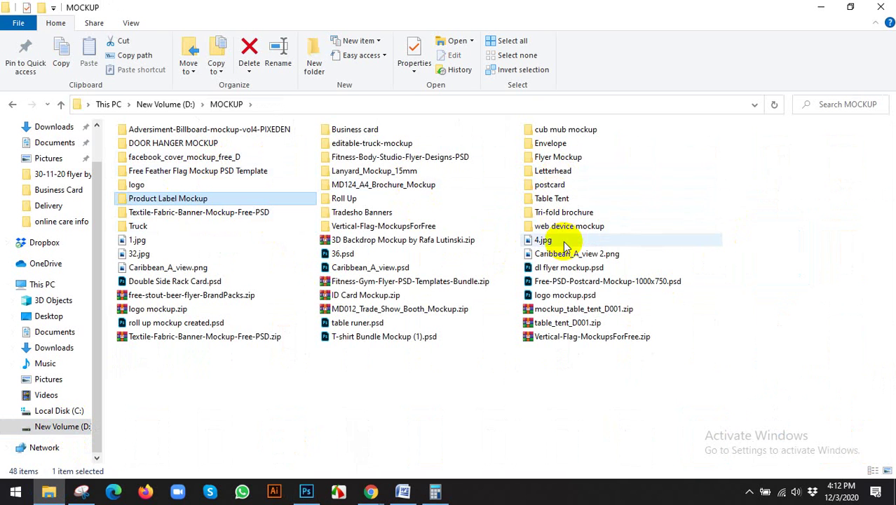
key("i")
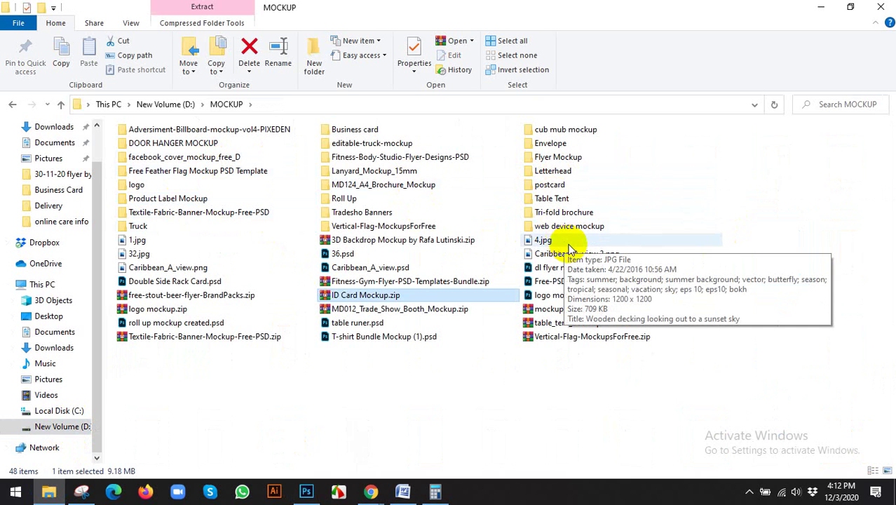
right_click(364, 295)
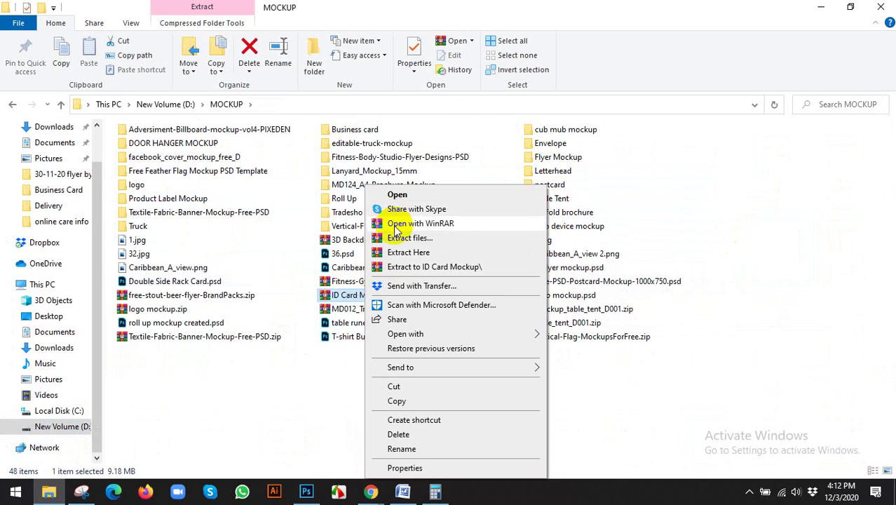
left_click(396, 184)
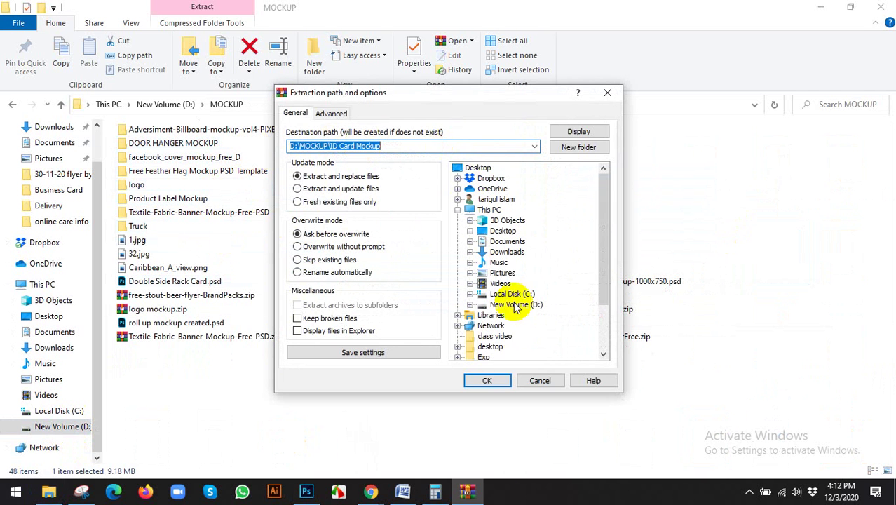
left_click(487, 378)
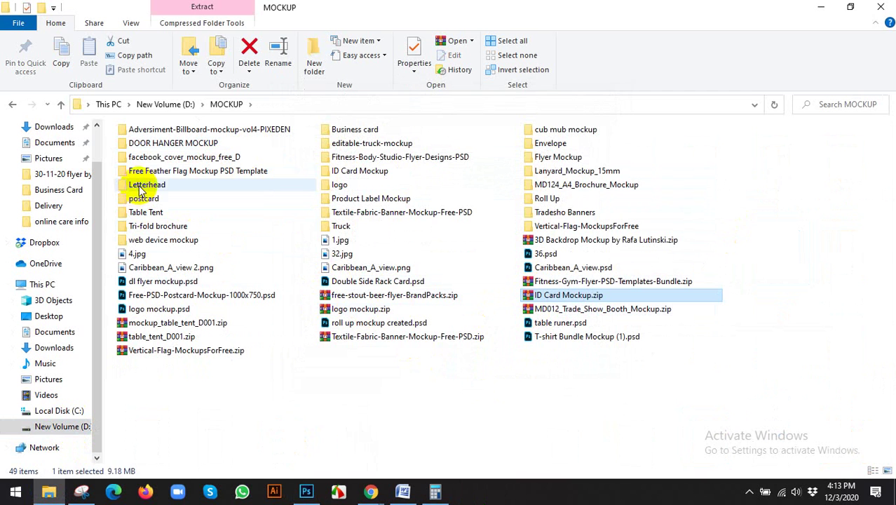
Step: Drag ID Card Mockup.psd from the extracted folder onto Photoshop to open it
left_click(151, 171)
key("i")
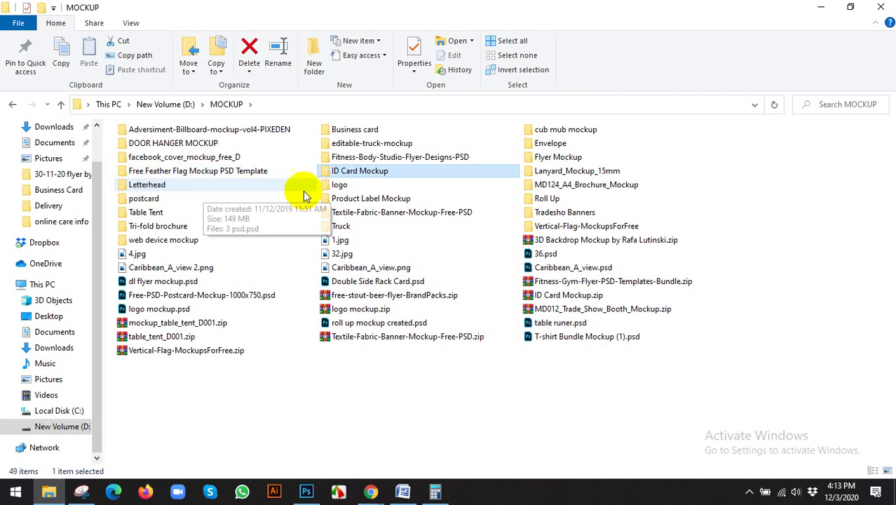
double_click(342, 175)
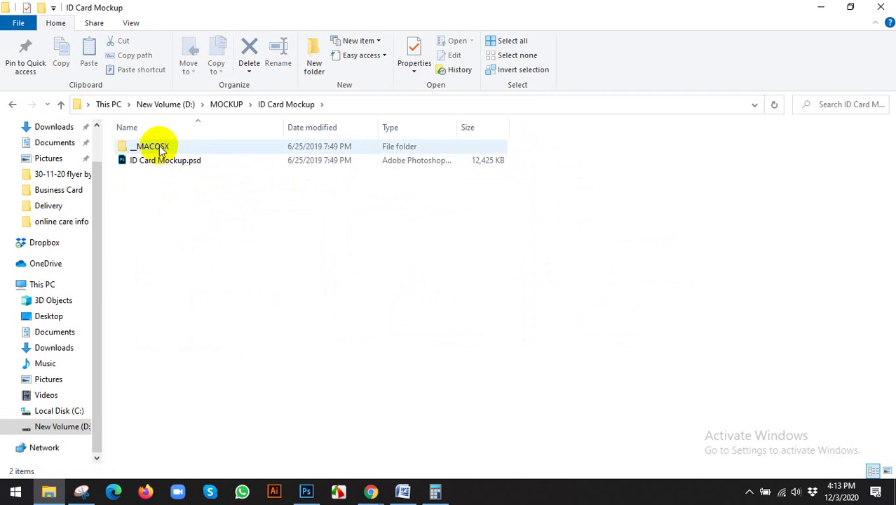
left_click(178, 161)
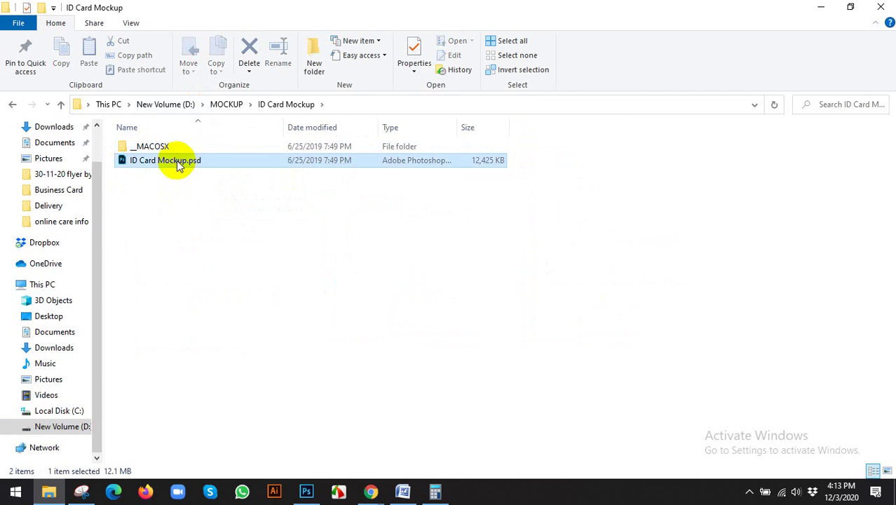
left_click_drag(124, 163, 509, 21)
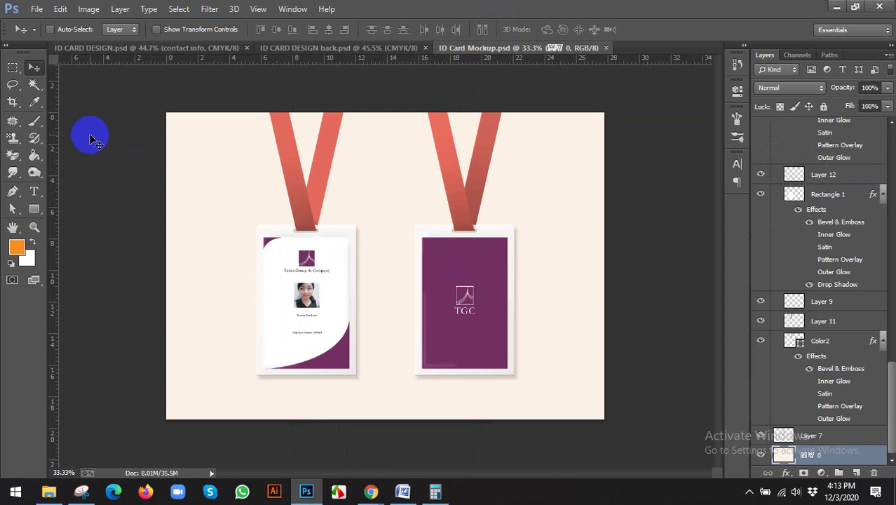
Step: Collapse the effect lists of Rectangle 1, Your design, Color2 and Color1 up to the Guest group
scroll(820, 176, "up", 2)
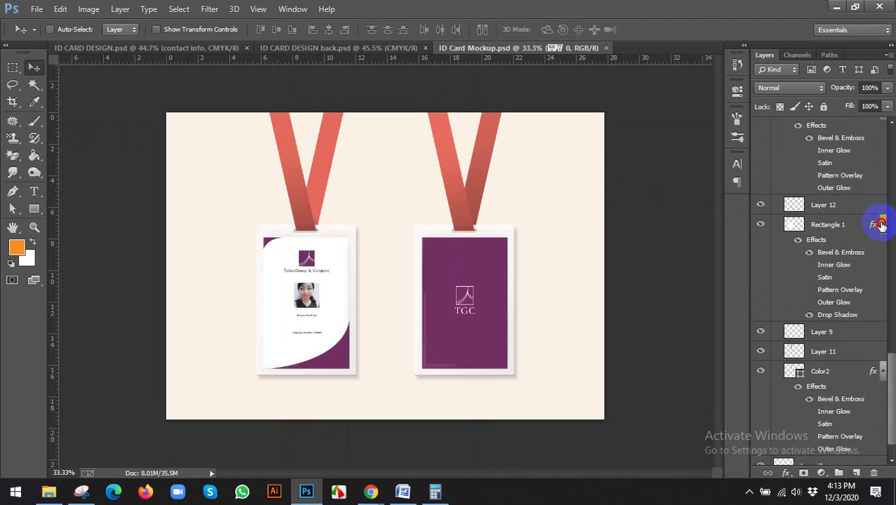
left_click(881, 224)
left_click(880, 205)
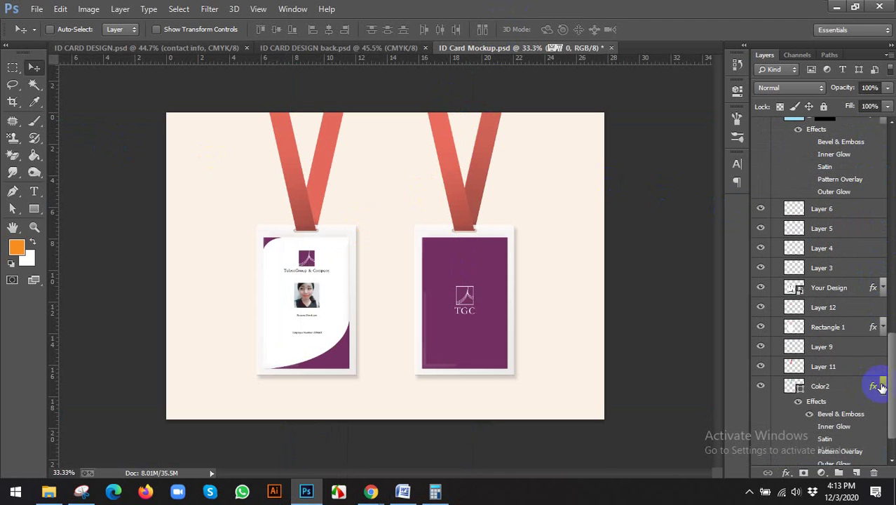
left_click(881, 387)
scroll(874, 295, "up", 5)
left_click(882, 188)
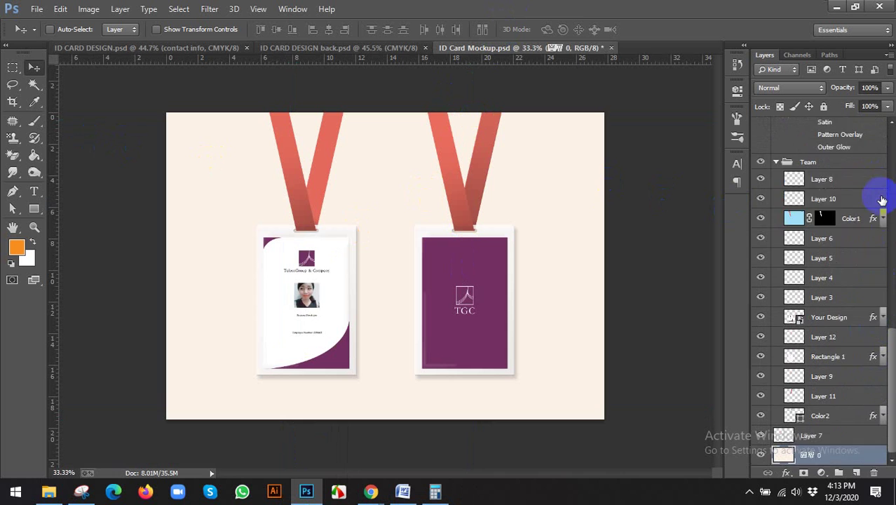
scroll(882, 200, "up", 2)
left_click(882, 113)
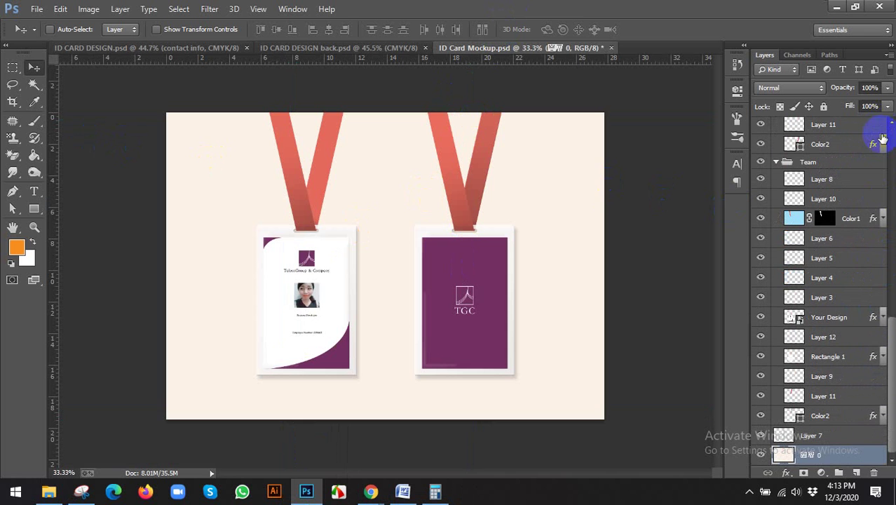
left_click(882, 219)
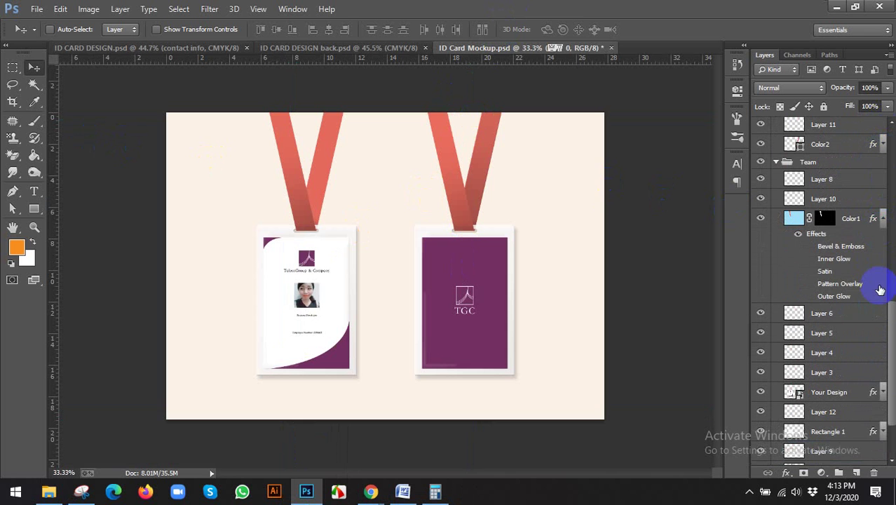
left_click(882, 219)
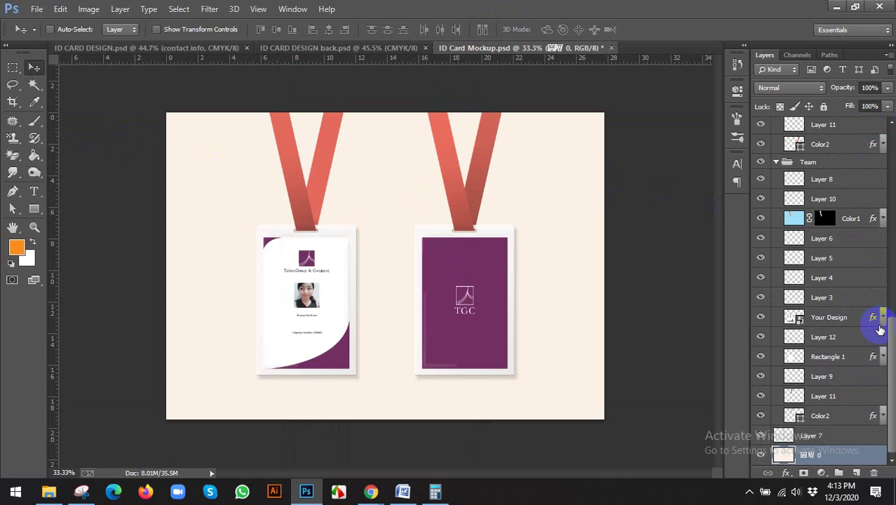
scroll(875, 320, "up", 5)
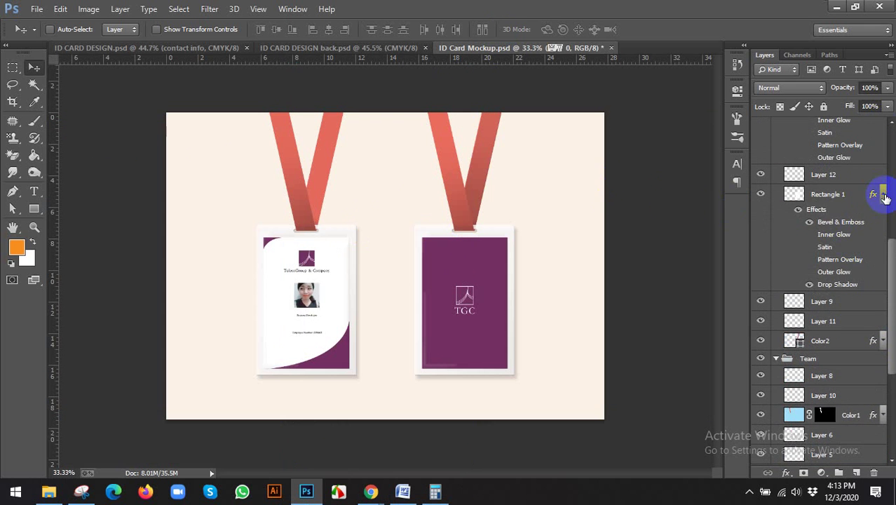
left_click(884, 195)
scroll(883, 190, "up", 3)
left_click(883, 187)
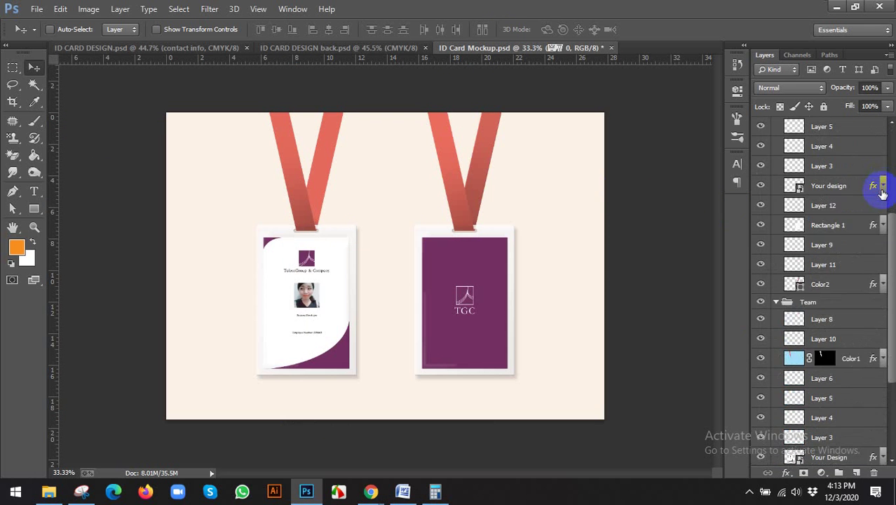
scroll(883, 191, "up", 3)
left_click(884, 134)
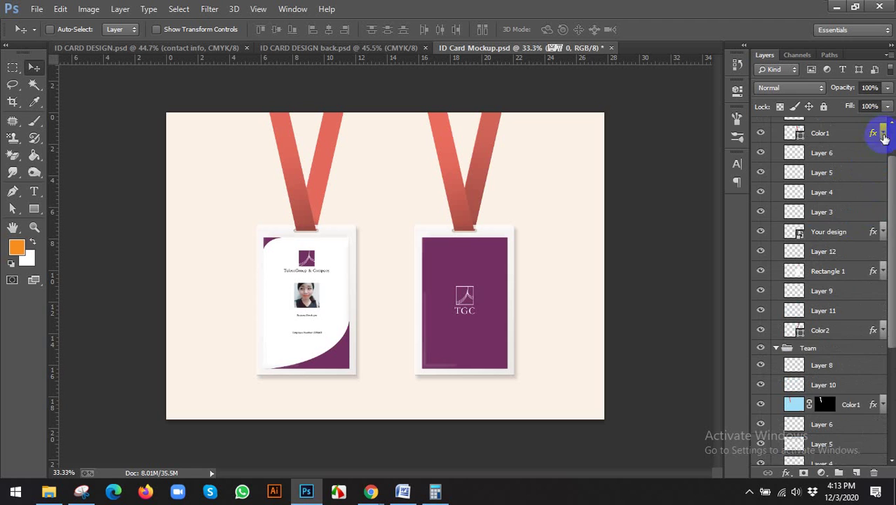
scroll(876, 205, "up", 2)
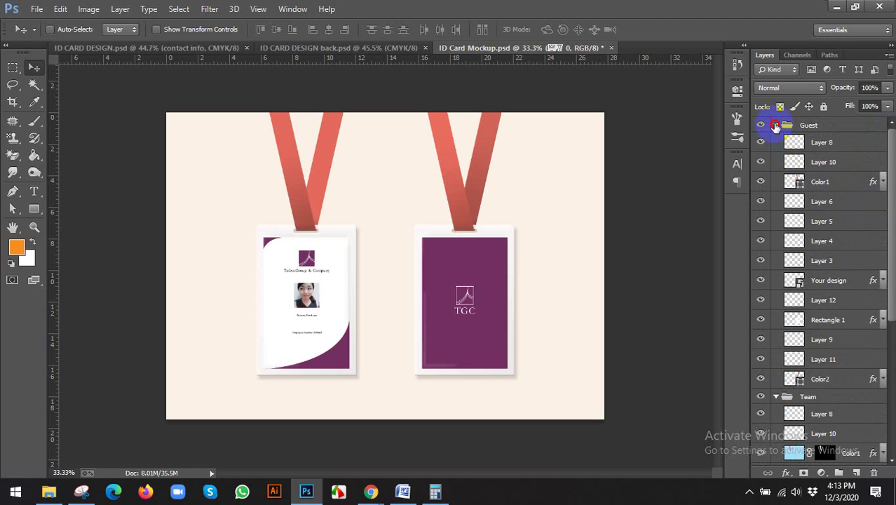
Step: Collapse the Guest and Team groups and toggle each one's visibility to see which card it holds
left_click(775, 125)
left_click(776, 140)
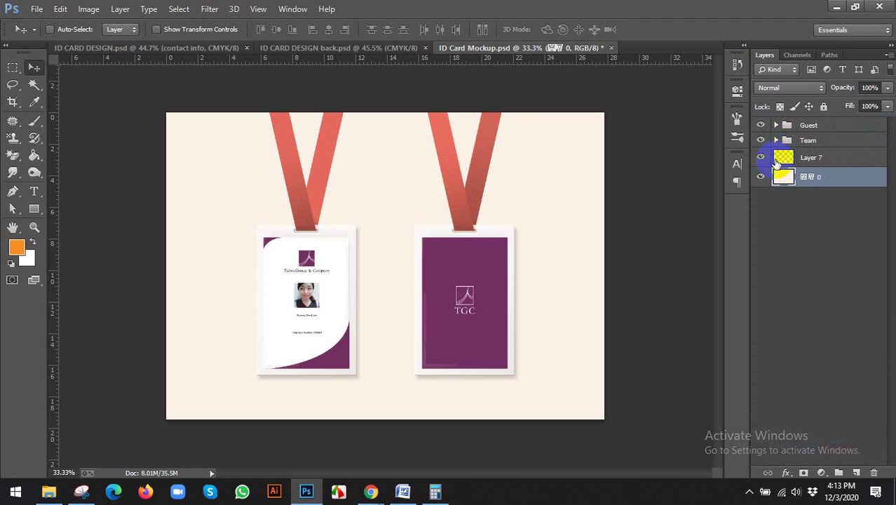
left_click(760, 126)
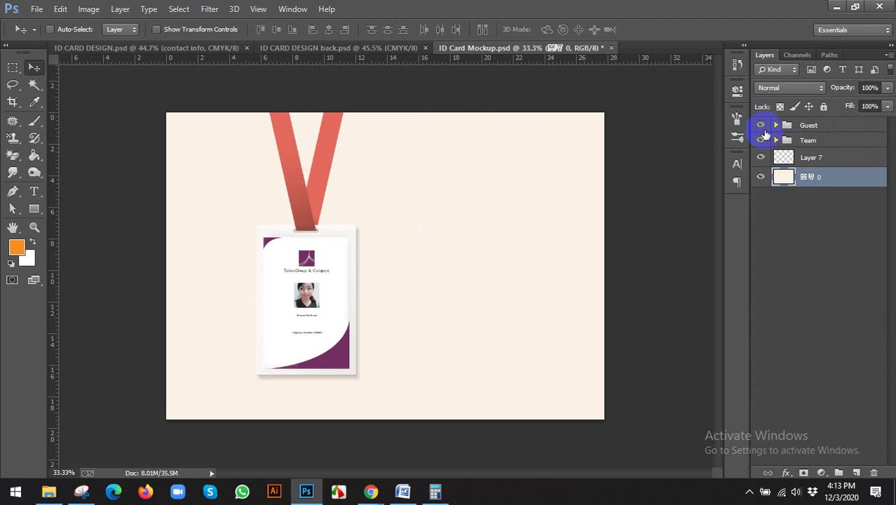
left_click(760, 126)
left_click(761, 140)
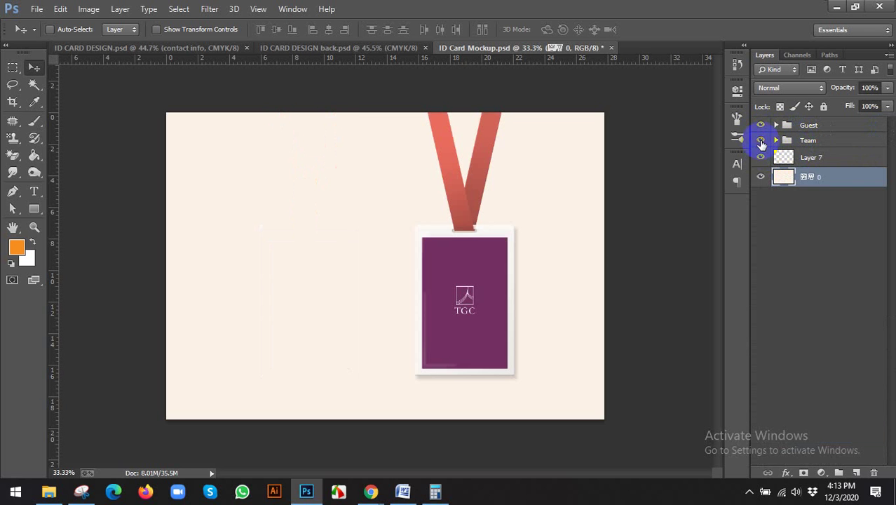
left_click(761, 140)
Step: Expand the Guest group and inspect its Color1 and Your design layers, toggling Your design's visibility
left_click(808, 125)
left_click(763, 158)
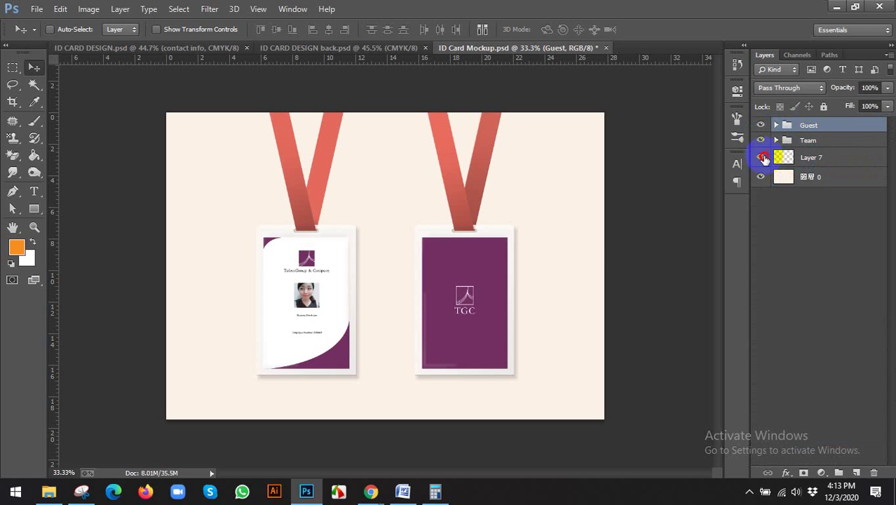
left_click(790, 125)
left_click(776, 125)
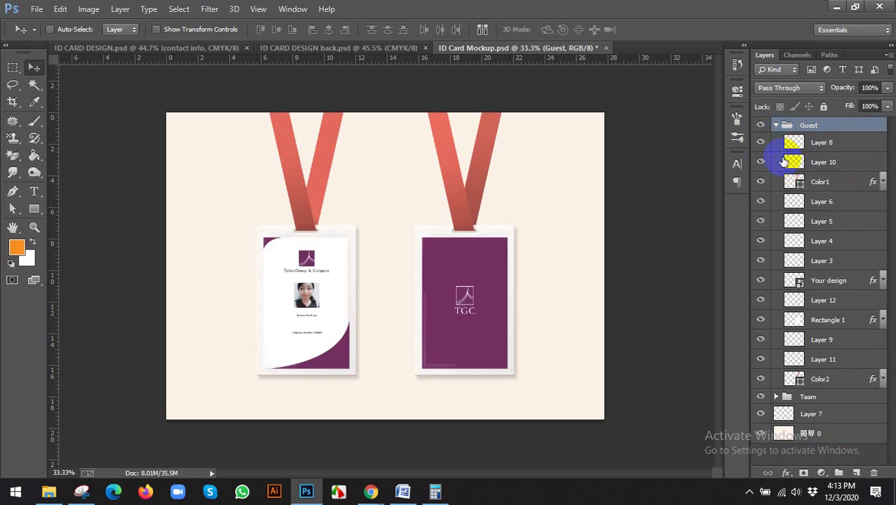
left_click(825, 186)
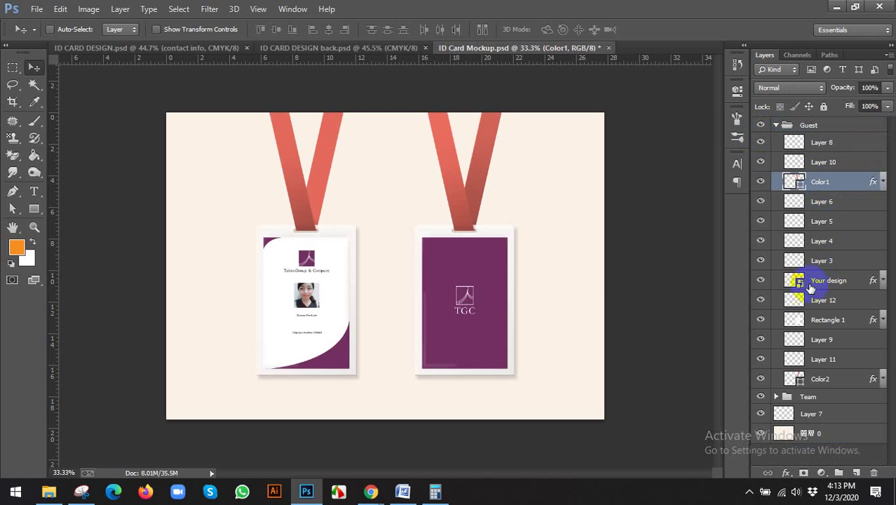
left_click(760, 281)
left_click(761, 280)
left_click(814, 282)
Step: Collapse the Guest group and expand the Team group to list the left card's layers
left_click(794, 129)
left_click(779, 127)
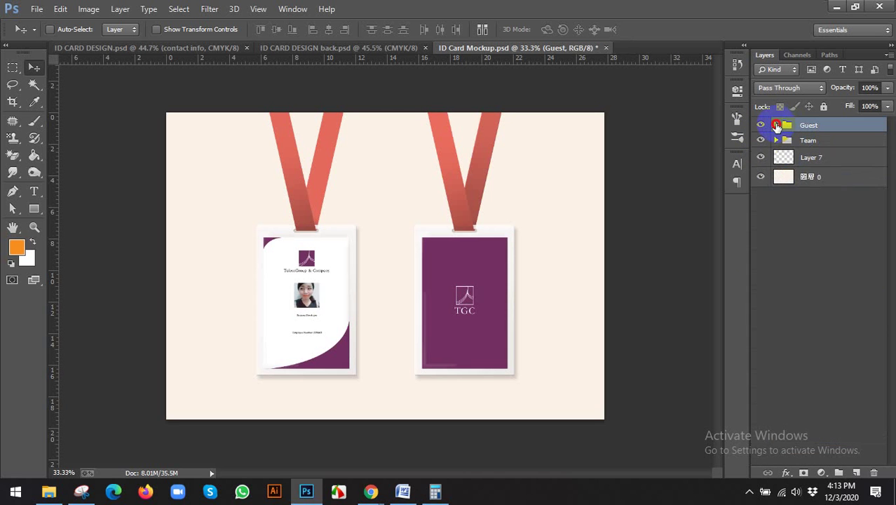
left_click(778, 126)
left_click(777, 126)
left_click(777, 127)
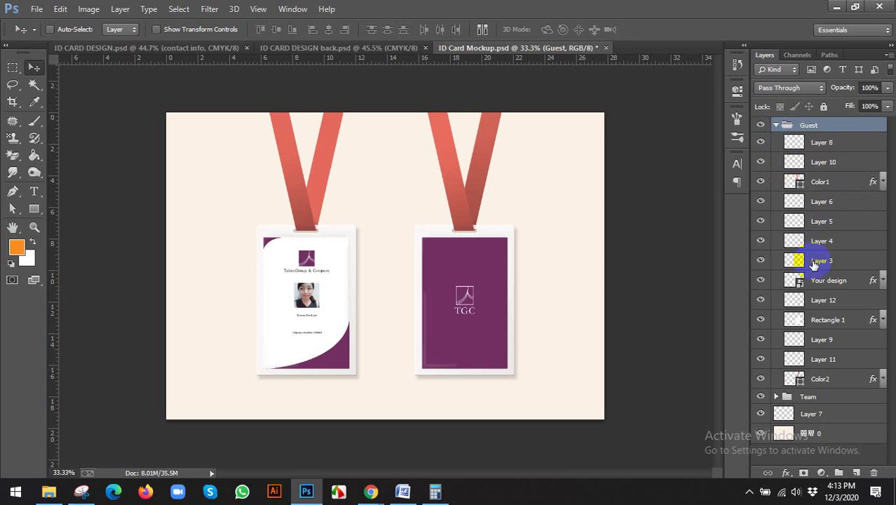
left_click(800, 283)
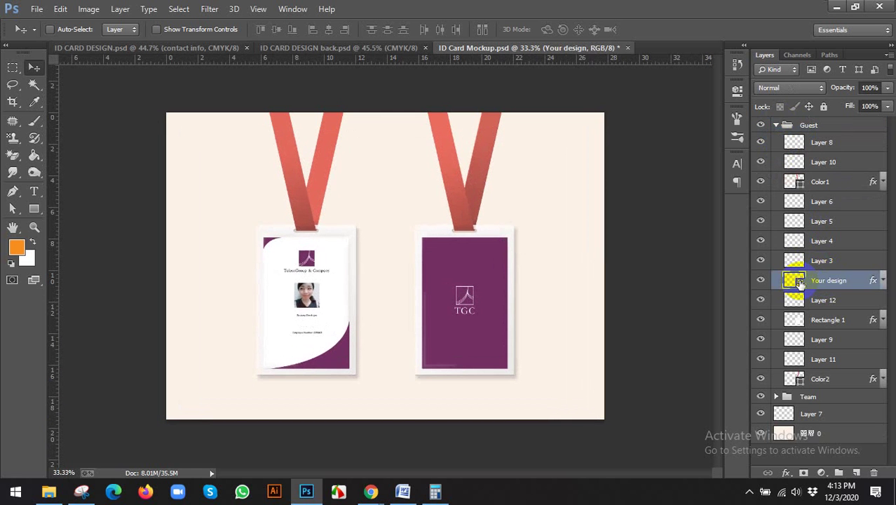
left_click(783, 130)
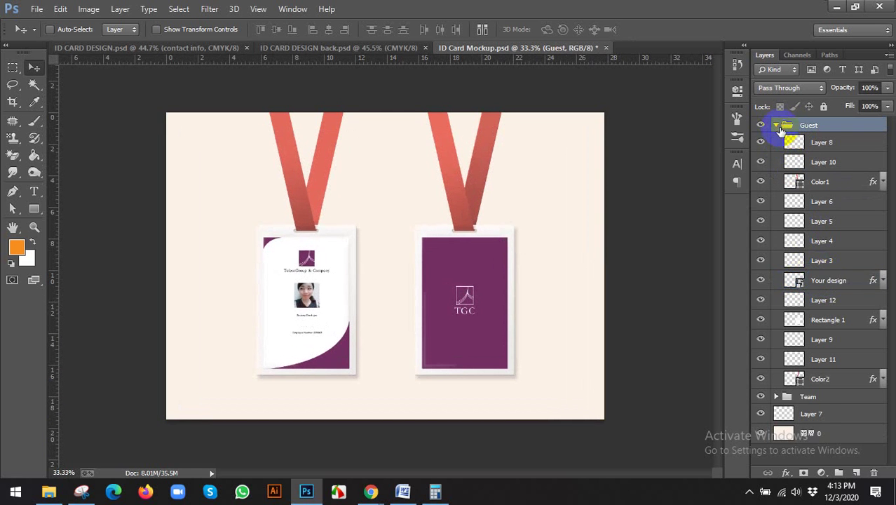
left_click(777, 127)
left_click(775, 141)
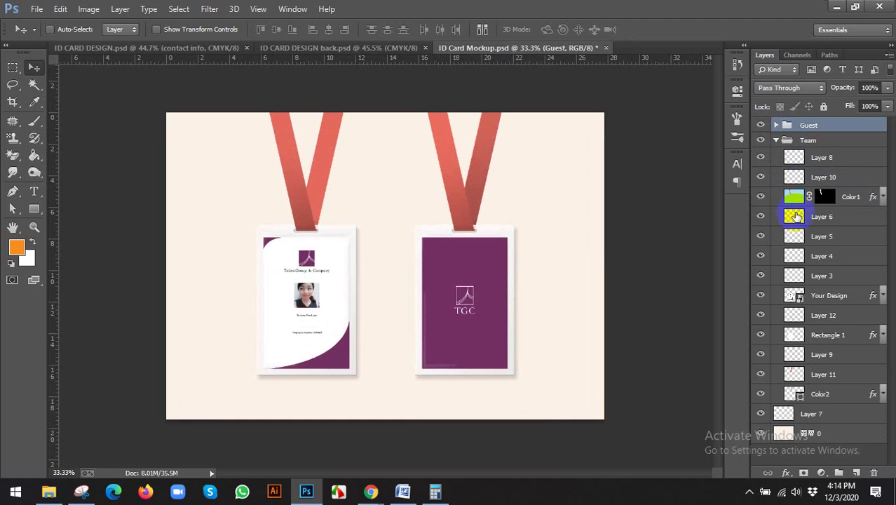
Step: Open the Team group's Your Design smart object contents in its own tab
left_click(799, 298)
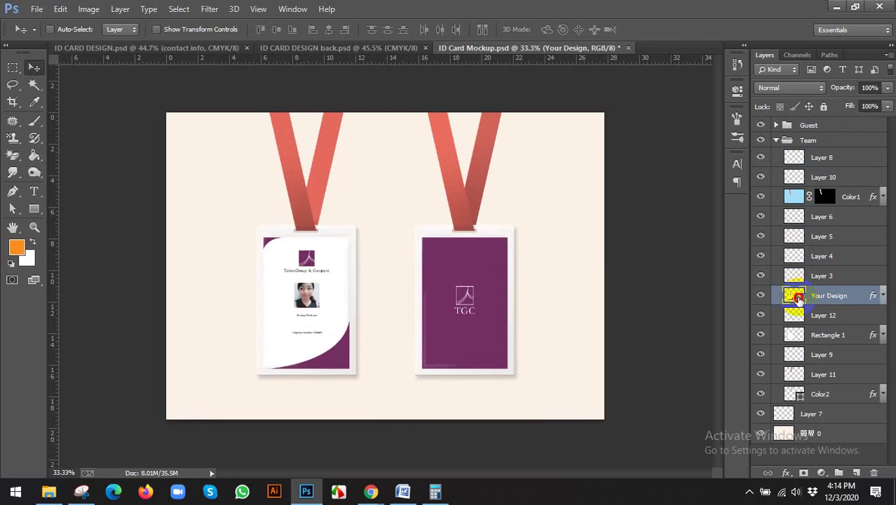
double_click(799, 297)
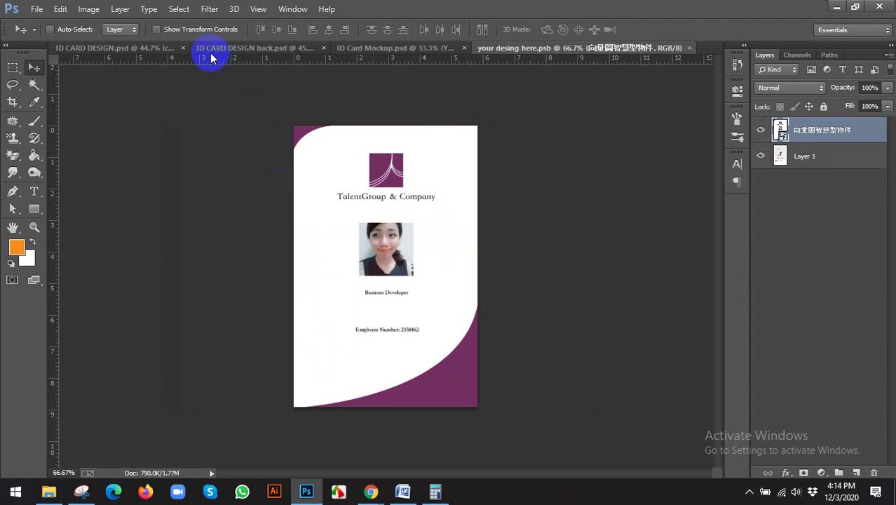
left_click(210, 53)
left_click(148, 53)
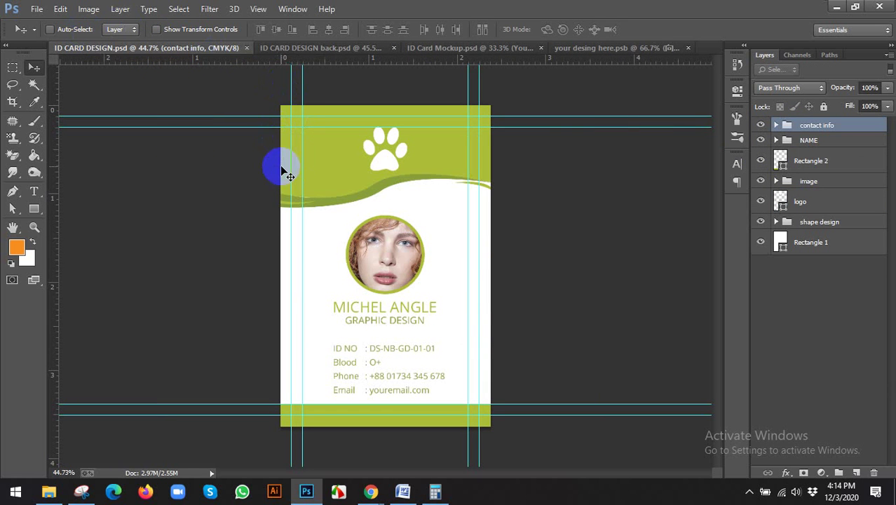
Step: Select the whole front card design, test-paste into the .psb, and delete the blank pasted layer
left_click(250, 207)
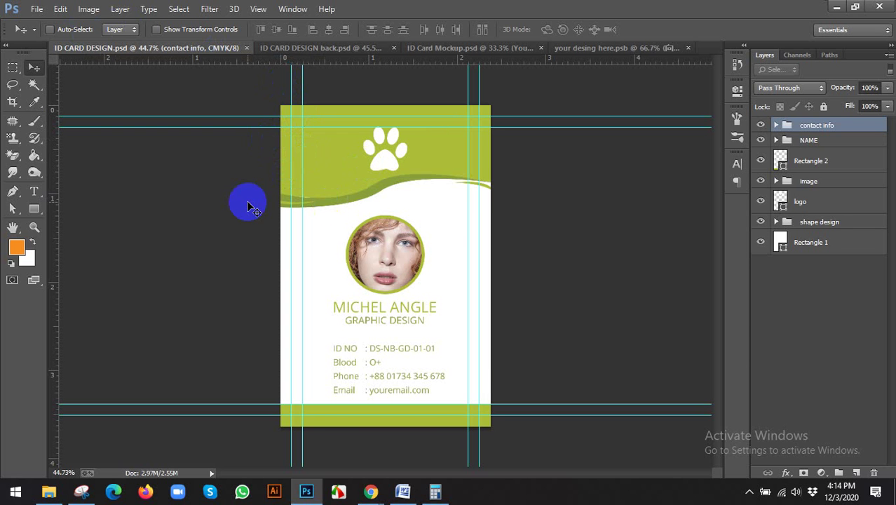
key("ctrl+a")
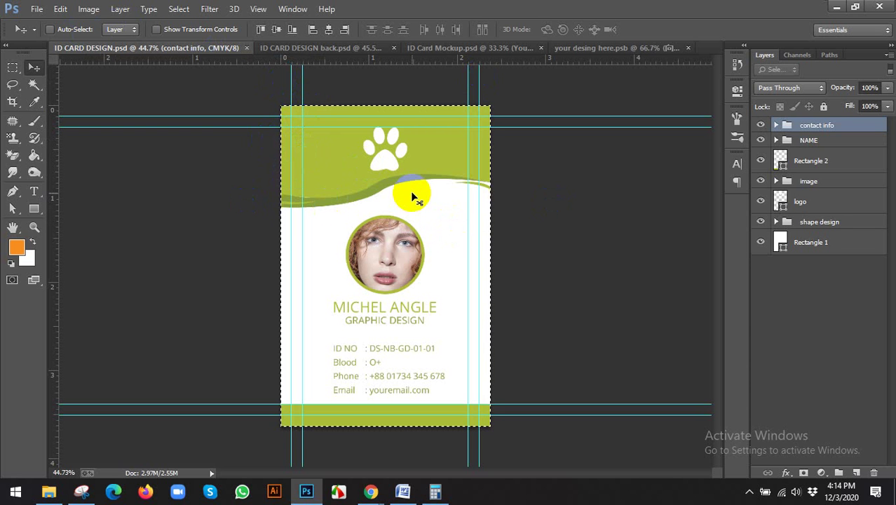
left_click(411, 195)
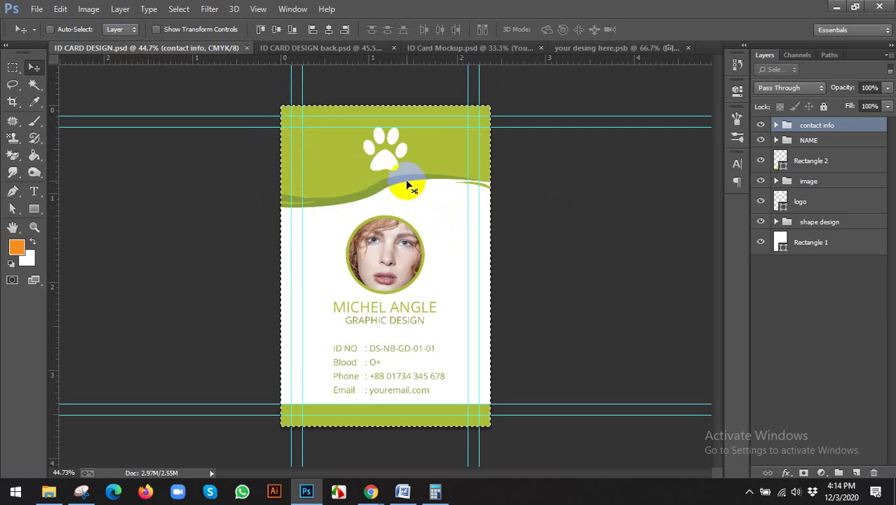
left_click(631, 47)
key("ctrl+v")
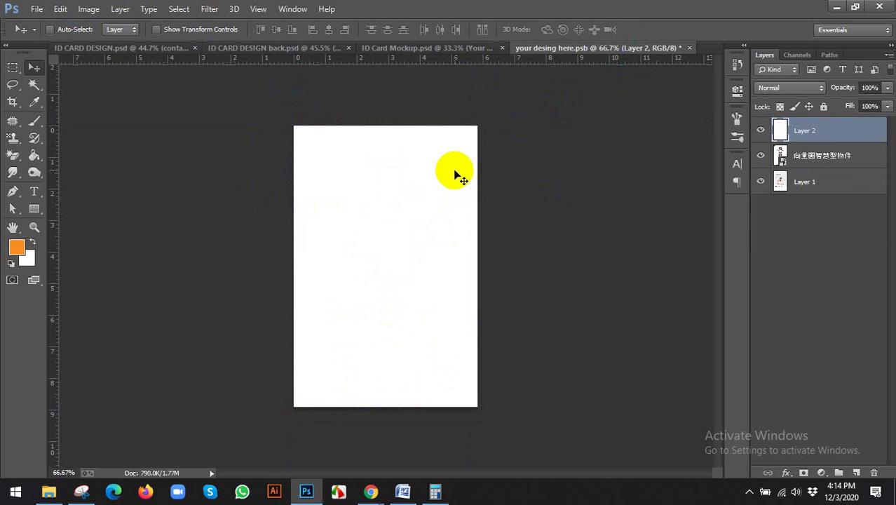
left_click_drag(422, 174, 484, 172)
key("Delete")
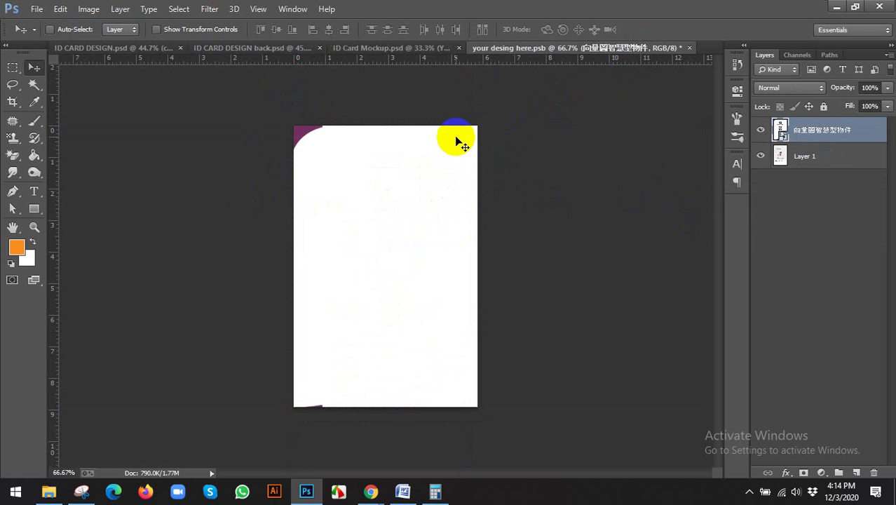
left_click(120, 50)
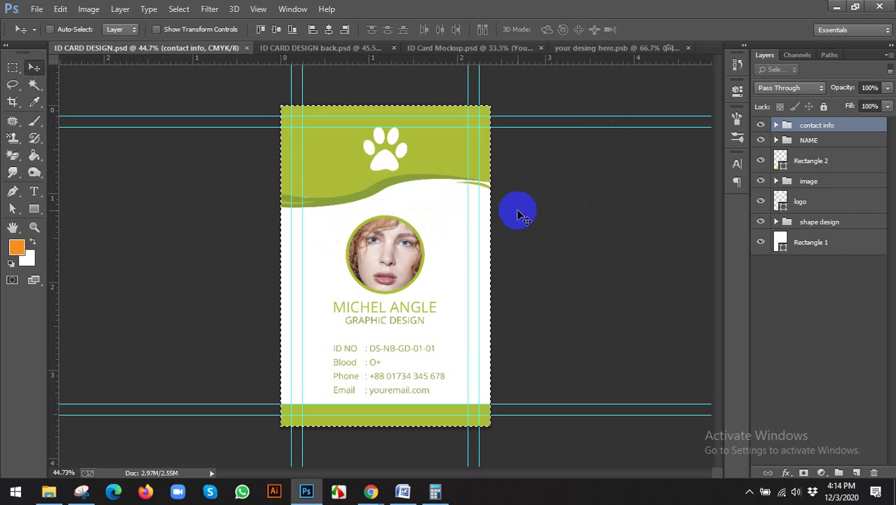
Step: Copy Merged the green front card design and paste it into the smart object document
left_click(90, 9)
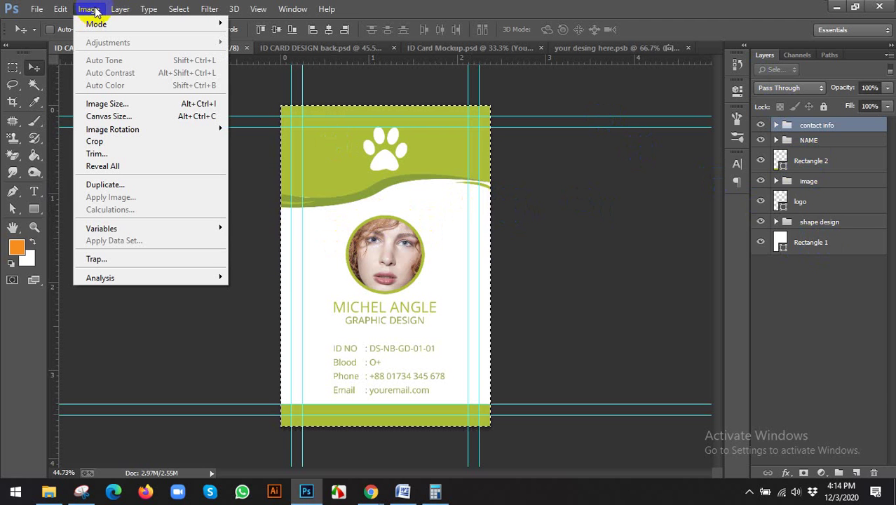
mouse_move(63, 10)
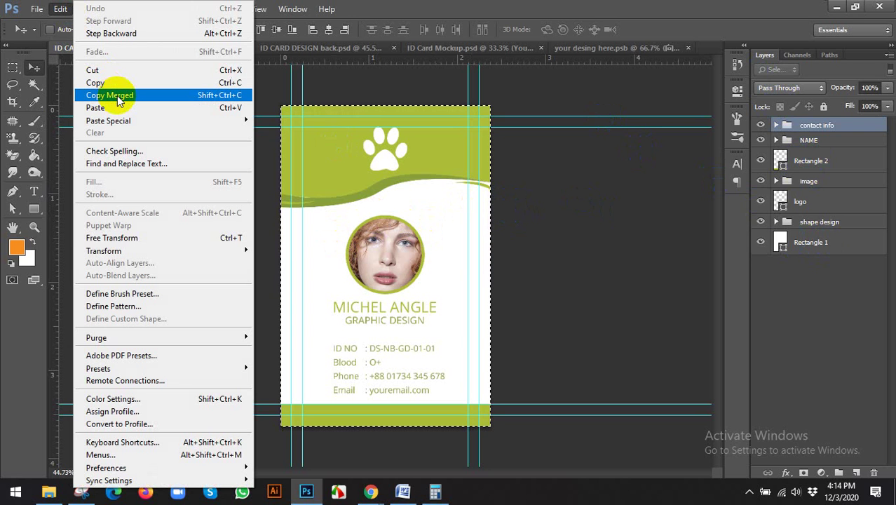
left_click(117, 96)
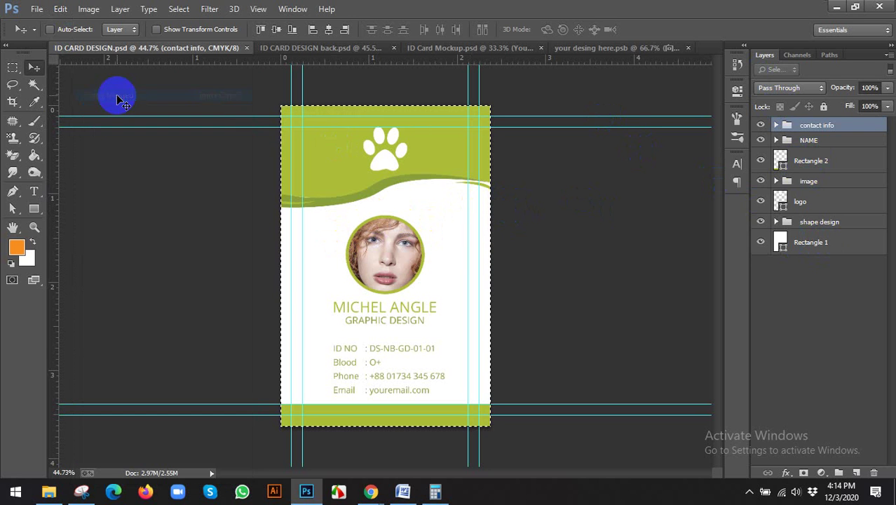
left_click(573, 53)
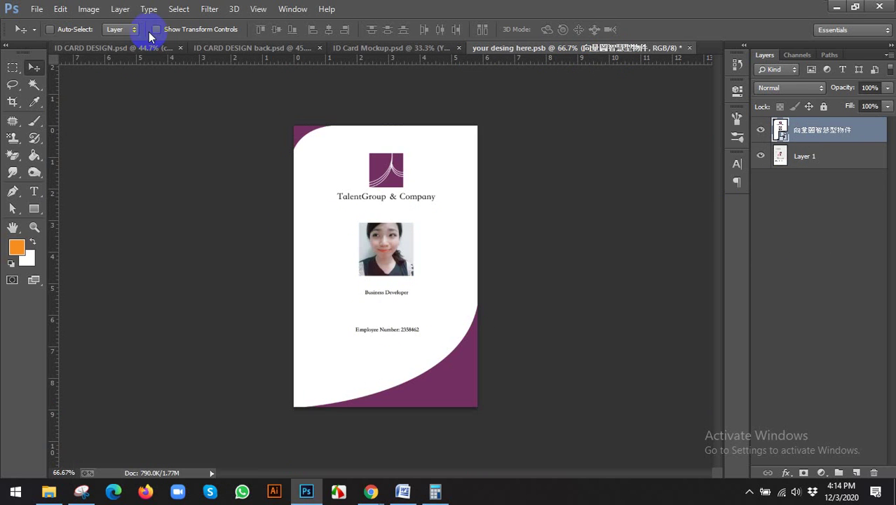
left_click(61, 10)
left_click(94, 109)
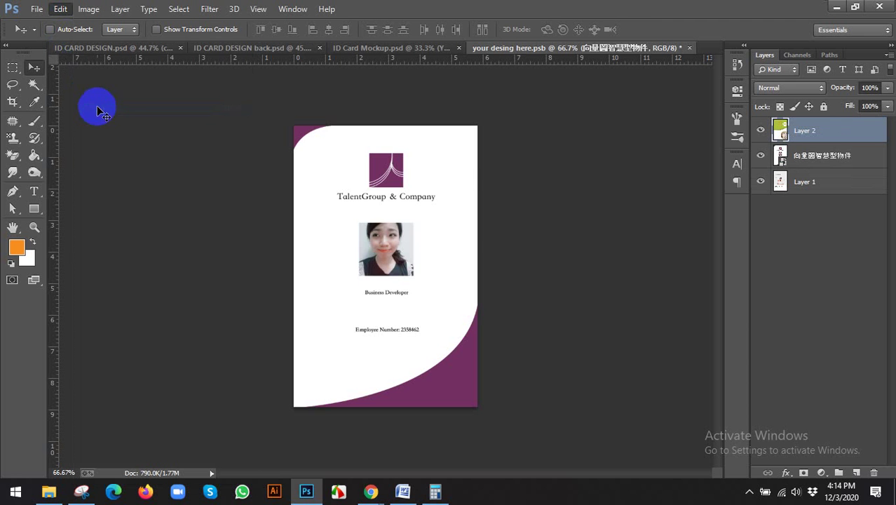
Step: Free Transform the pasted front card to fill the canvas, commit, and close the smart object tab
left_click(186, 29)
key("ctrl+minus")
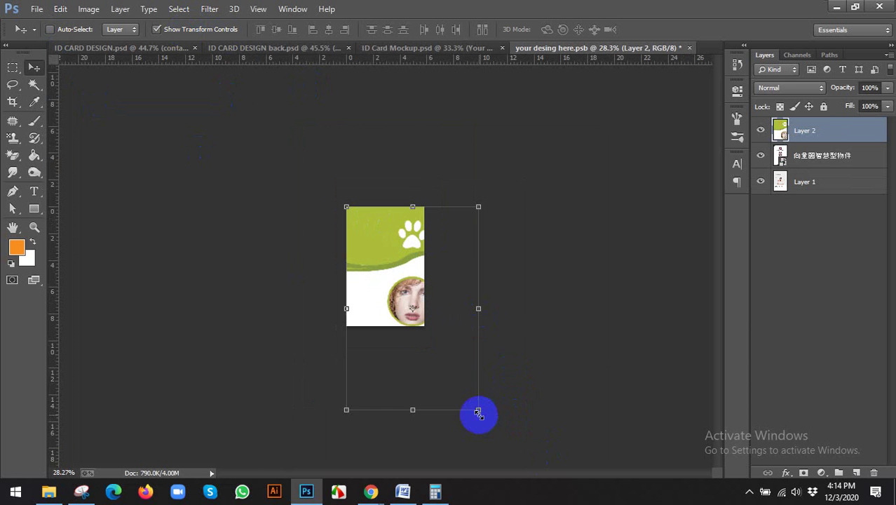
left_click_drag(477, 411, 424, 332)
scroll(438, 277, "up", 5)
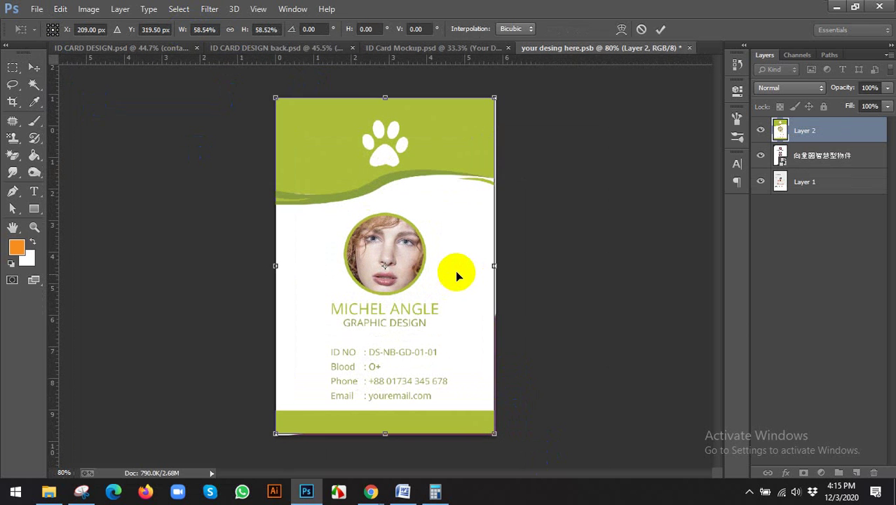
left_click_drag(493, 264, 497, 263)
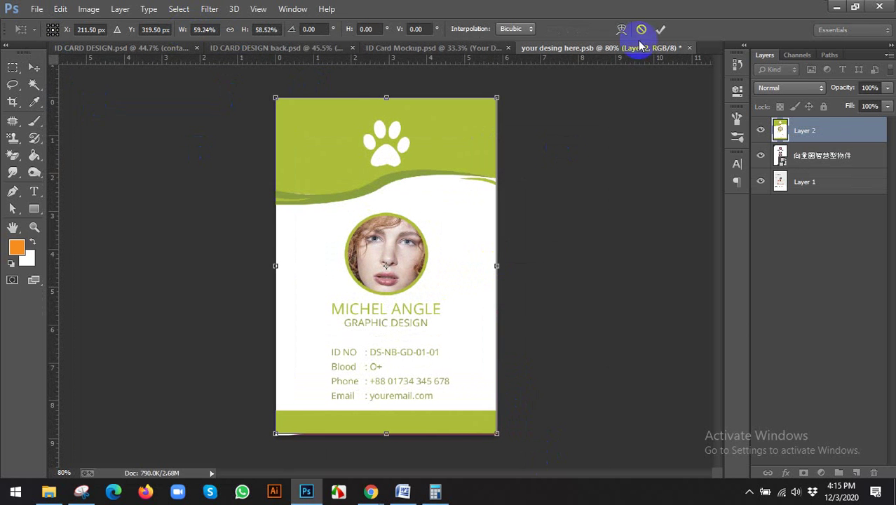
scroll(513, 259, "up", 2)
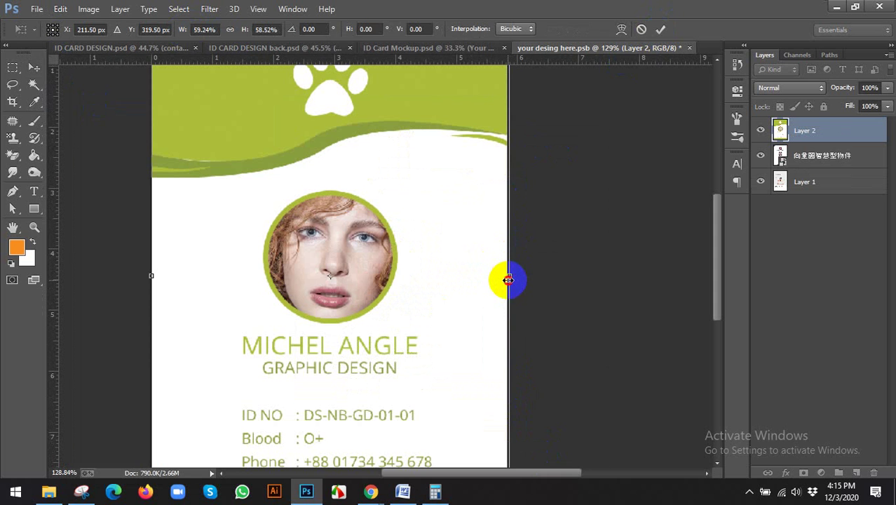
left_click_drag(506, 281, 504, 282)
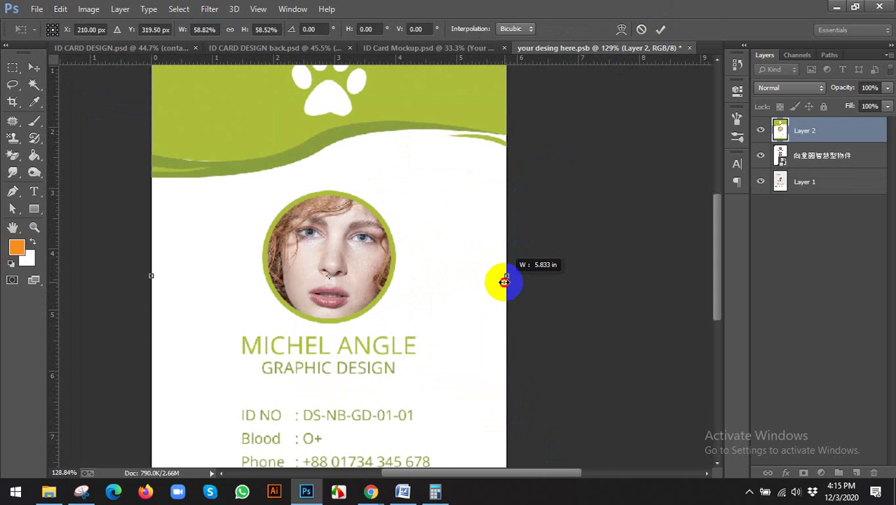
left_click(661, 29)
scroll(420, 151, "down", 2)
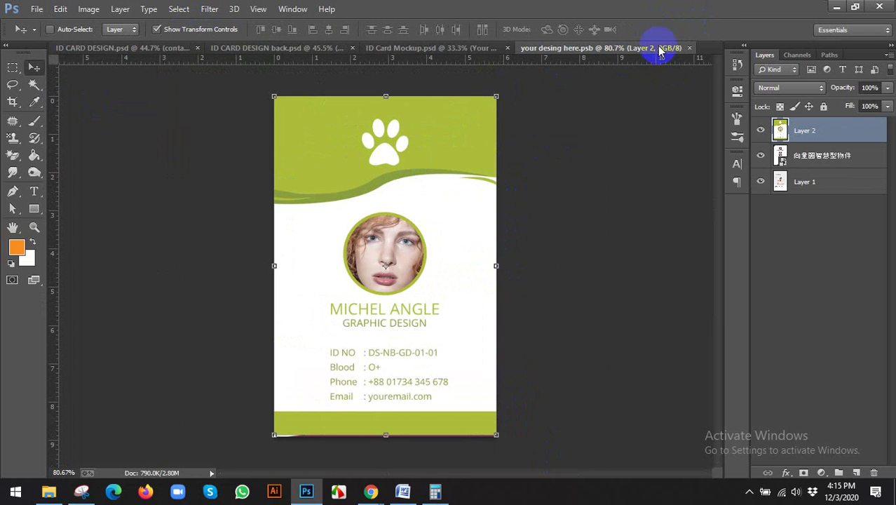
left_click(690, 49)
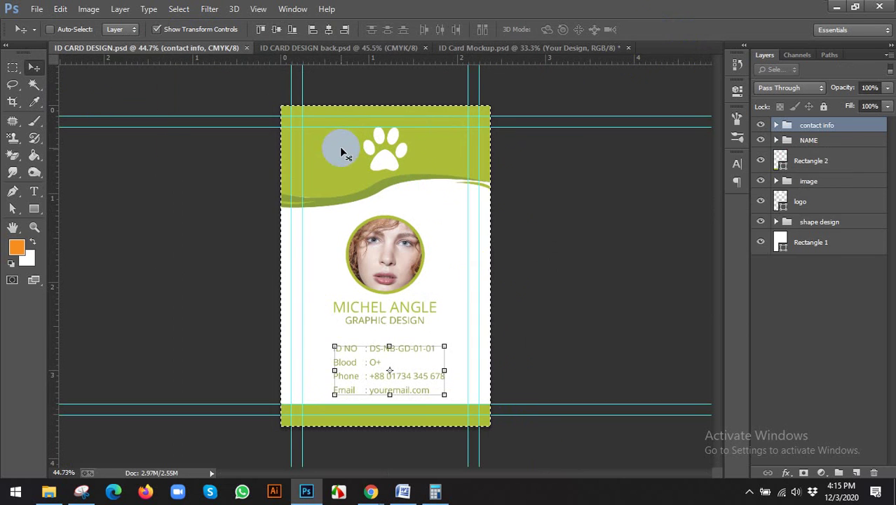
left_click_drag(294, 109, 309, 270)
Step: Collapse Team, expand Guest, and open the back card's Your design smart object (Rectangle 2.psb)
left_click(174, 30)
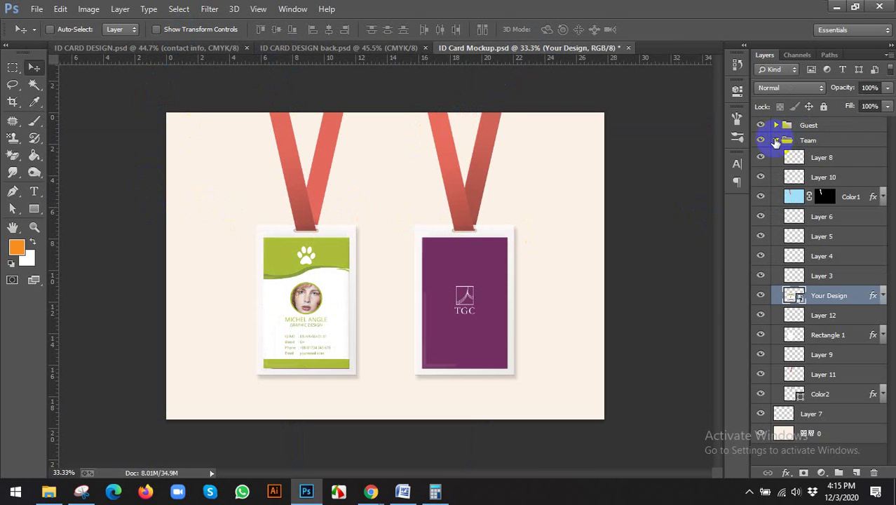
left_click(776, 141)
left_click(786, 141)
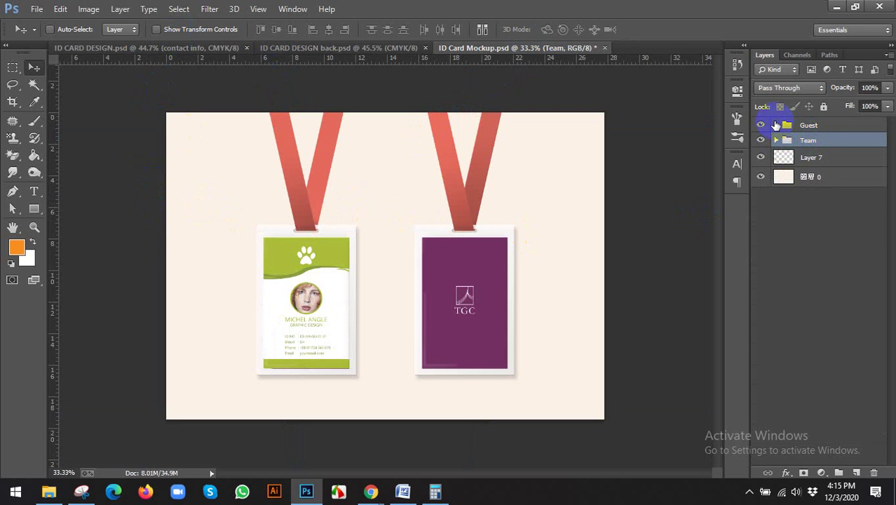
left_click(802, 124)
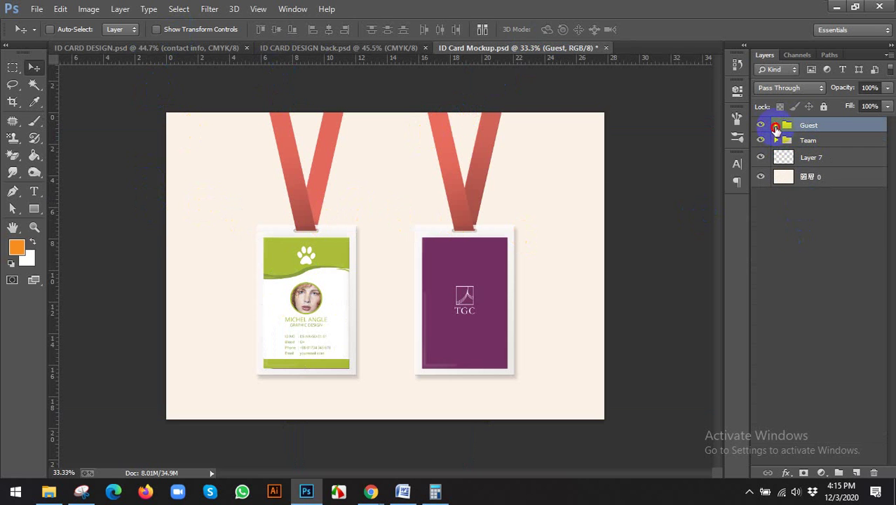
left_click(775, 124)
key("ctrl+minus")
key("ctrl+0")
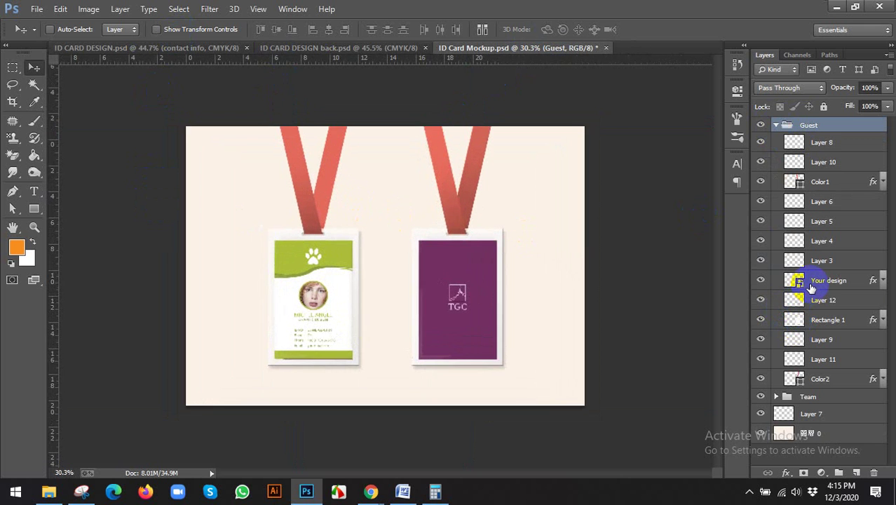
left_click(793, 283)
double_click(793, 284)
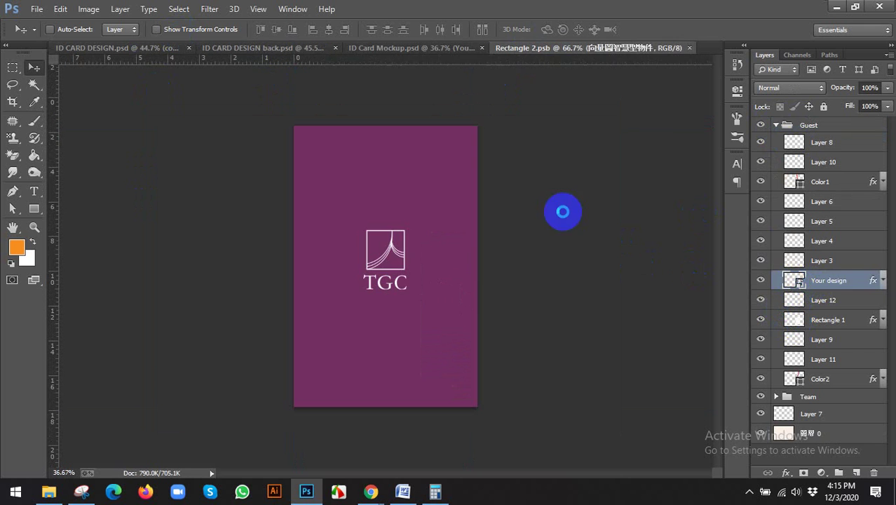
Step: Copy Merged the ID CARD DESIGN back design and paste it into Rectangle 2.psb
left_click(254, 50)
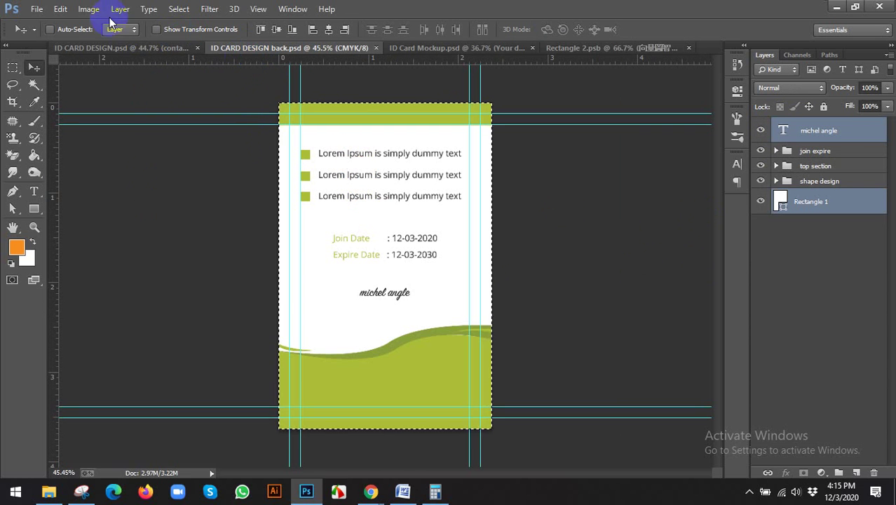
left_click(62, 10)
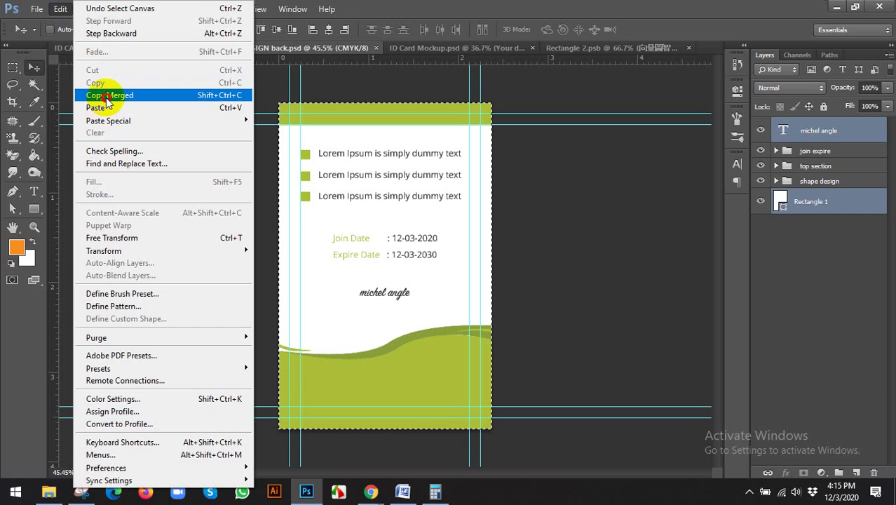
left_click(105, 95)
left_click(593, 49)
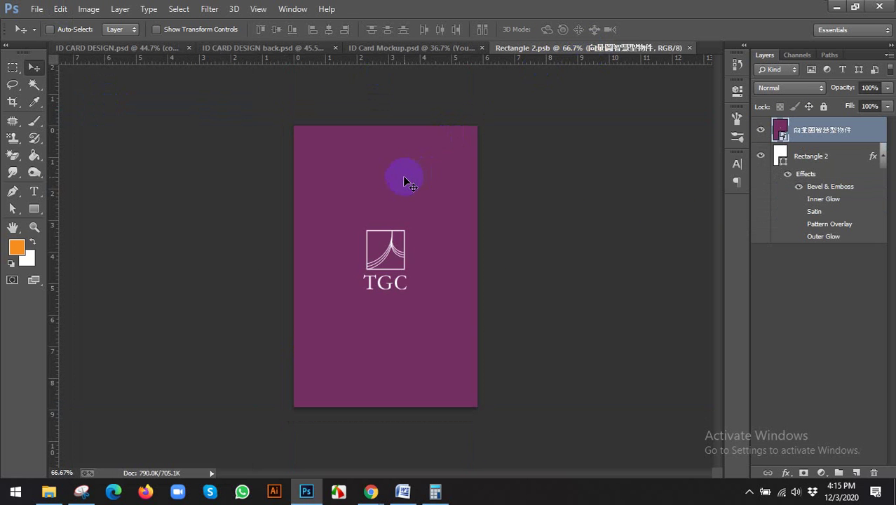
key("ctrl+v")
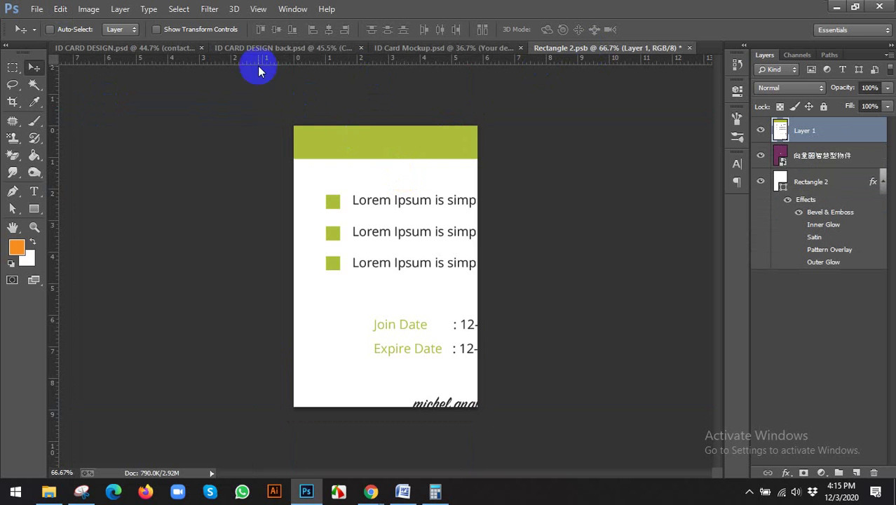
Step: Free Transform the pasted back card to fill the canvas, commit, and save the smart object
left_click(225, 30)
scroll(481, 345, "down", 5)
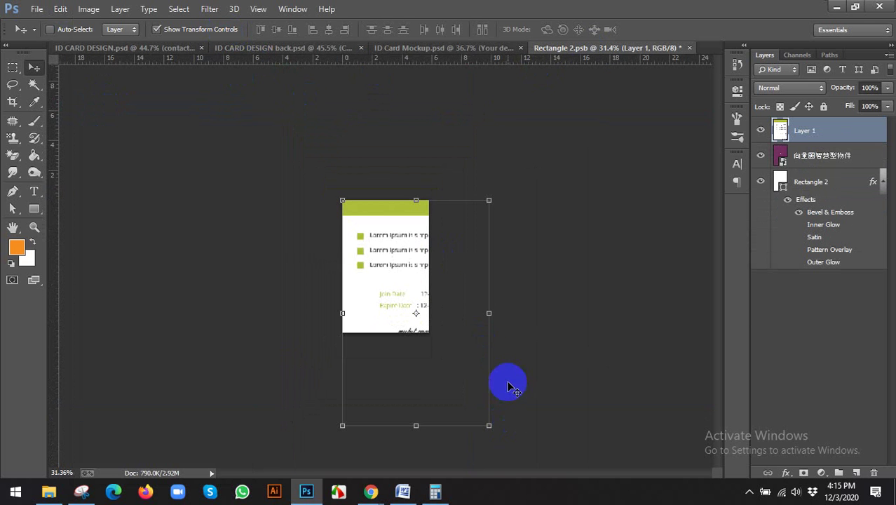
left_click_drag(491, 425, 428, 331)
scroll(428, 331, "up", 5)
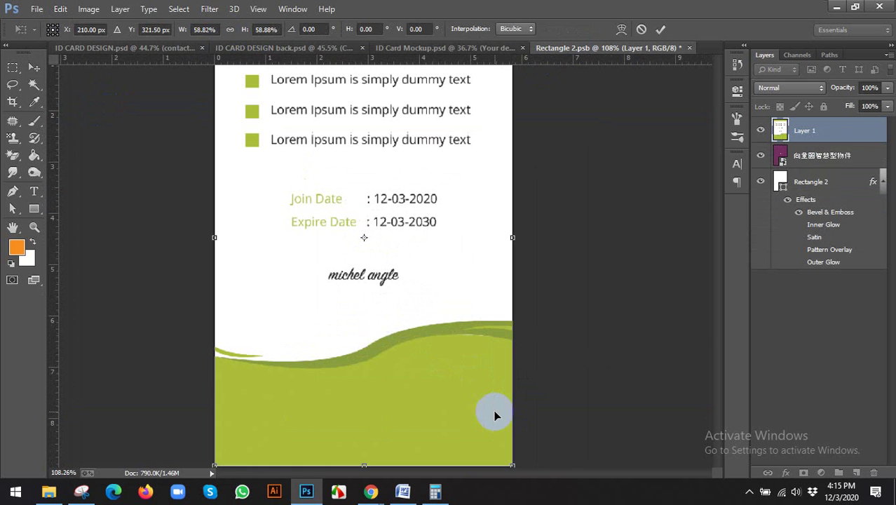
left_click(660, 29)
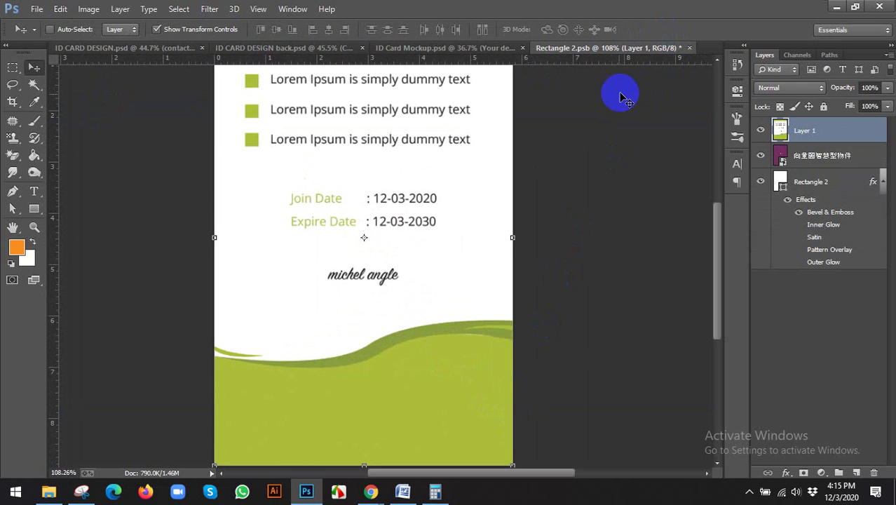
scroll(516, 190, "down", 2)
left_click(157, 29)
scroll(216, 181, "down", 1)
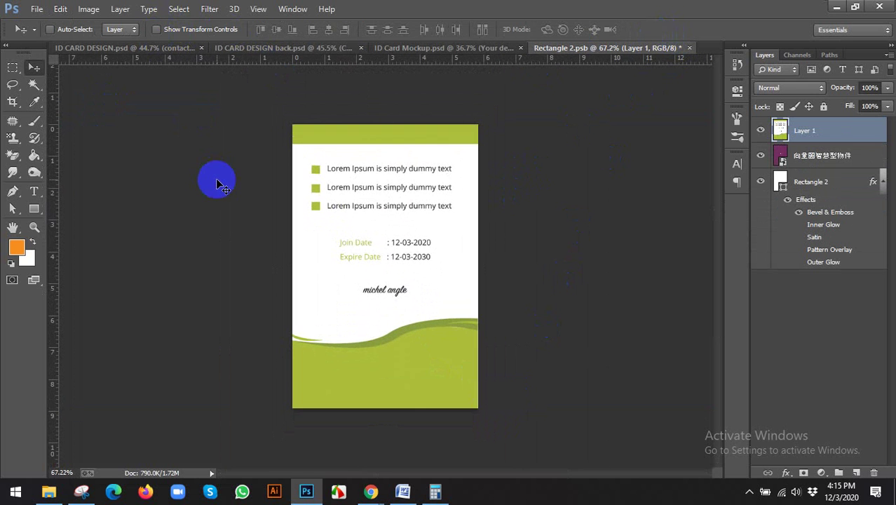
key("ctrl+s")
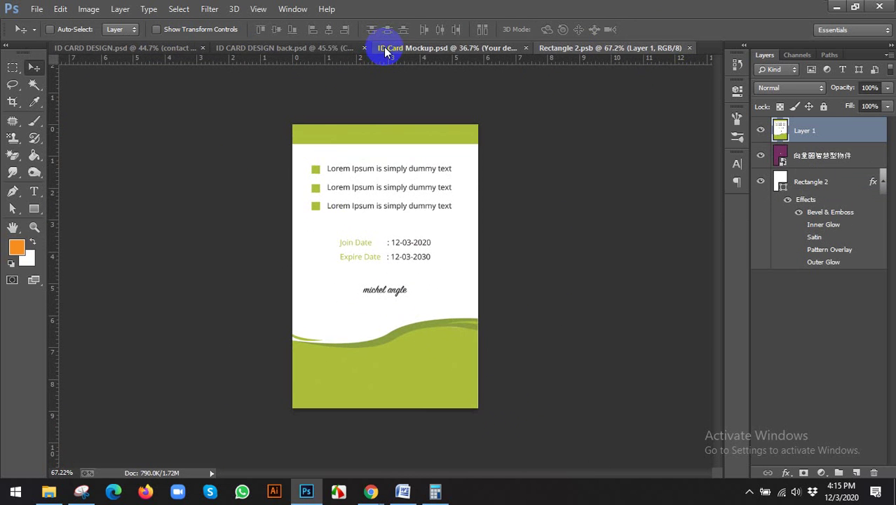
Step: Set the Color1 and Color2 strap fill layers to the card's green acbd37 by eyedropping it
left_click(385, 49)
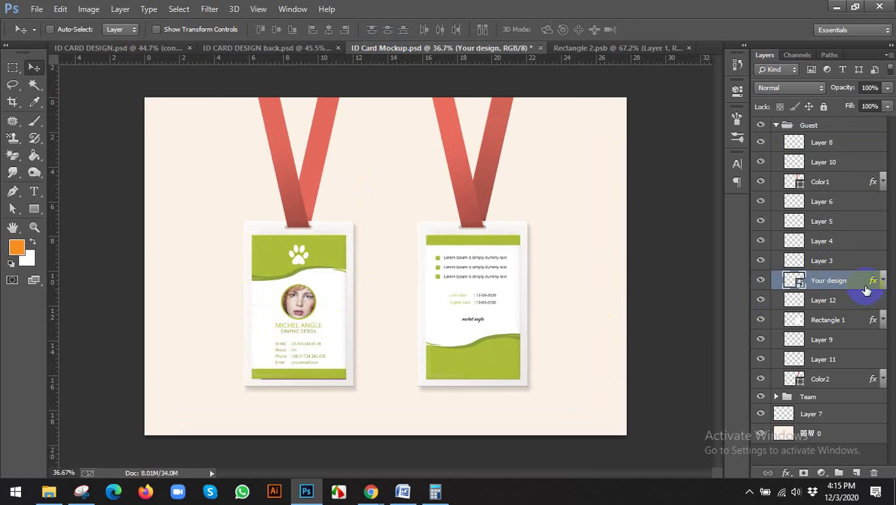
key("ctrl+plus")
double_click(799, 185)
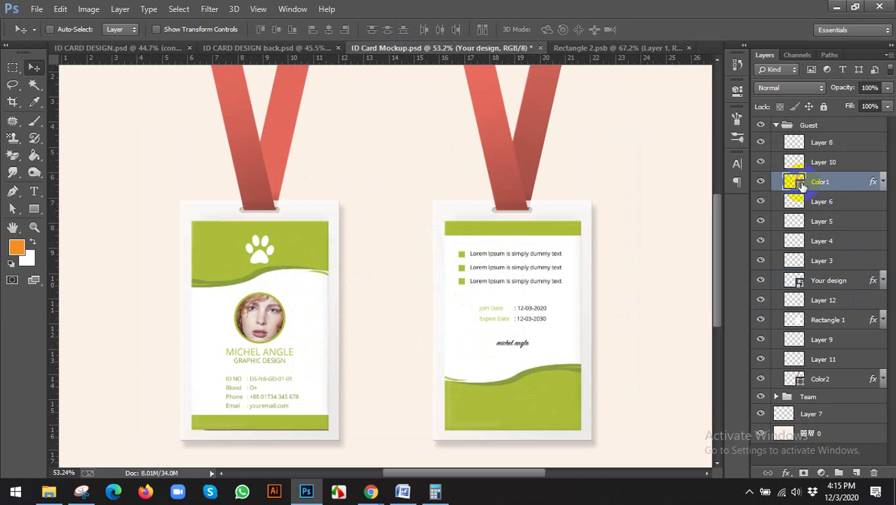
left_click(314, 239)
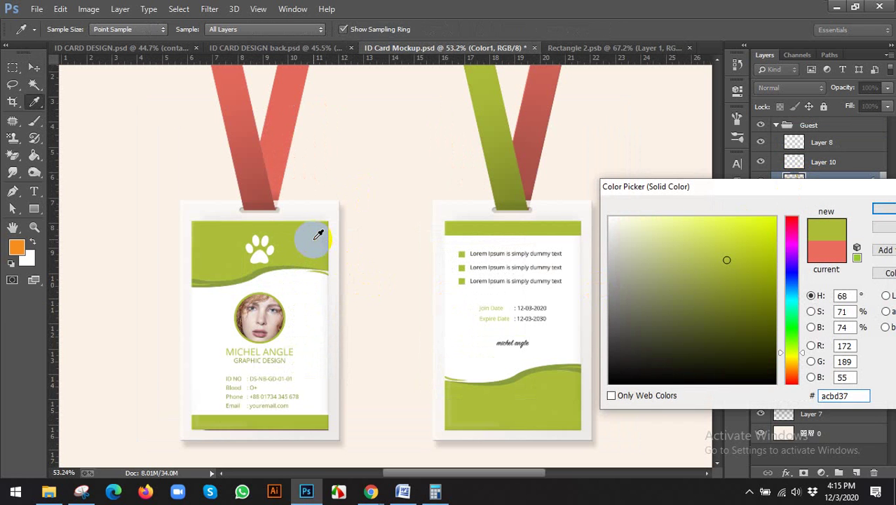
left_click(882, 209)
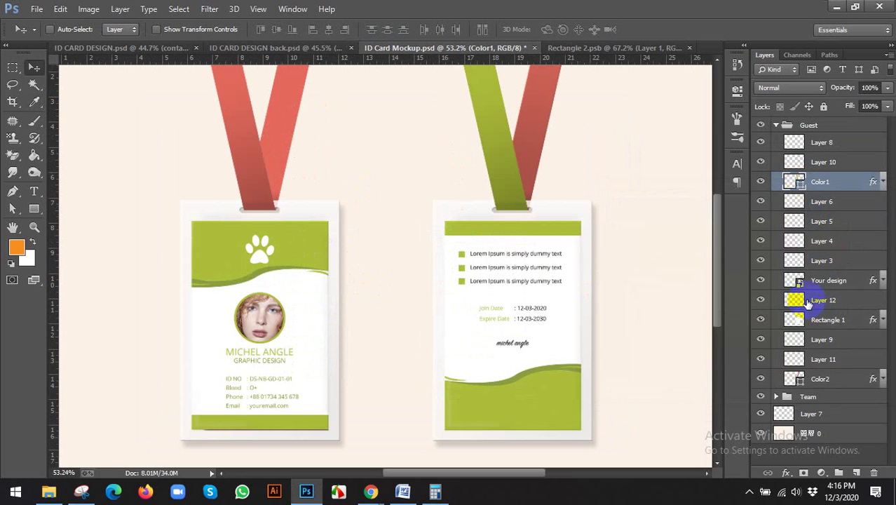
double_click(795, 379)
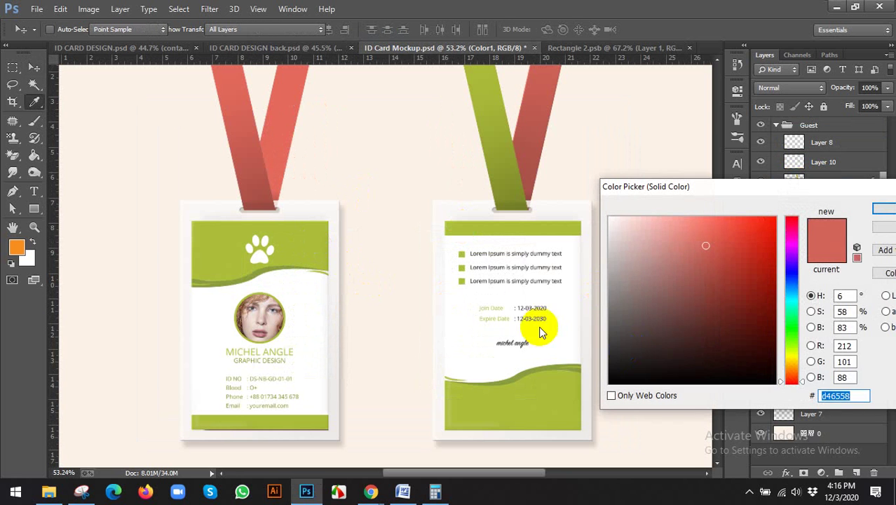
left_click(287, 236)
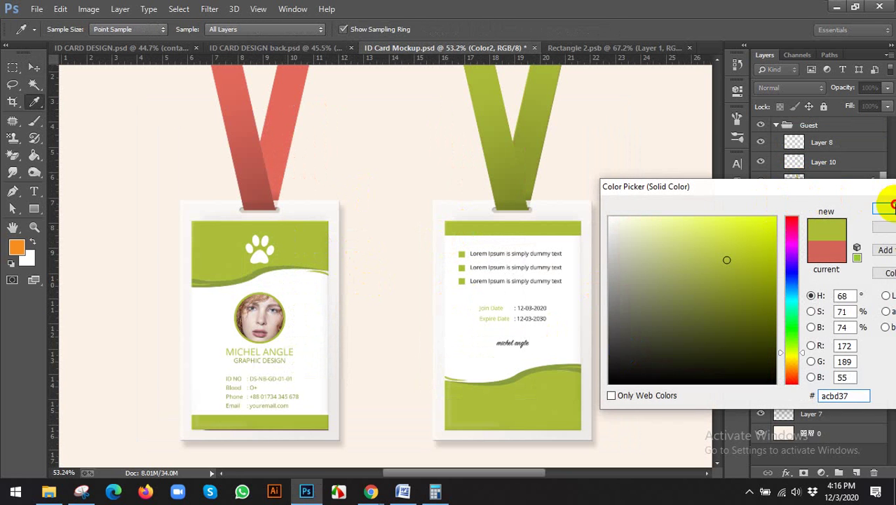
left_click(890, 206)
left_click(776, 126)
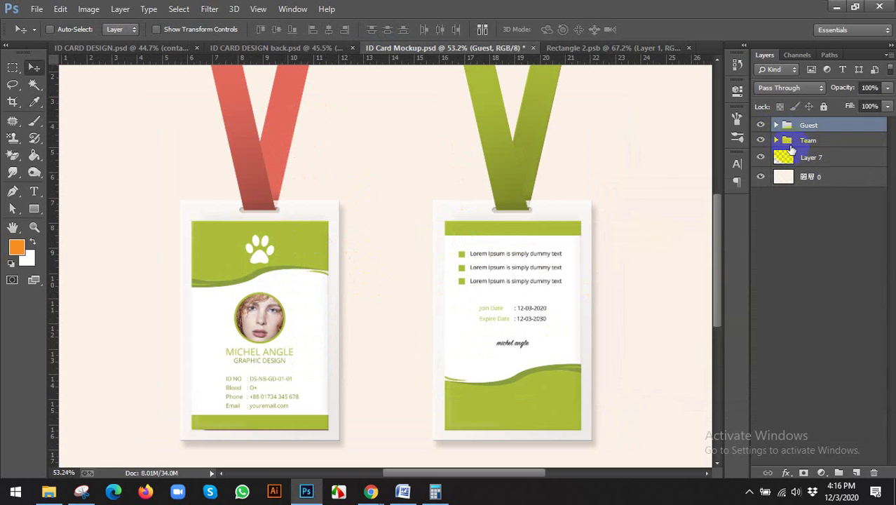
left_click(777, 143)
left_click(778, 140)
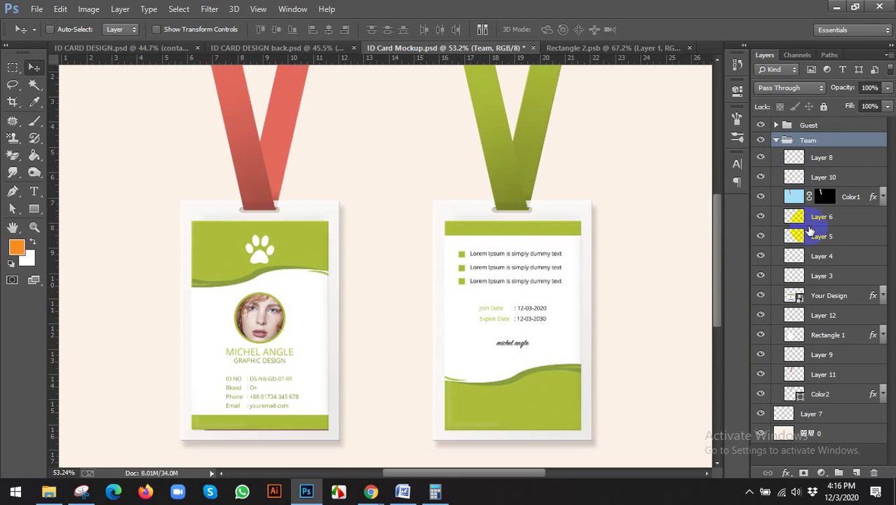